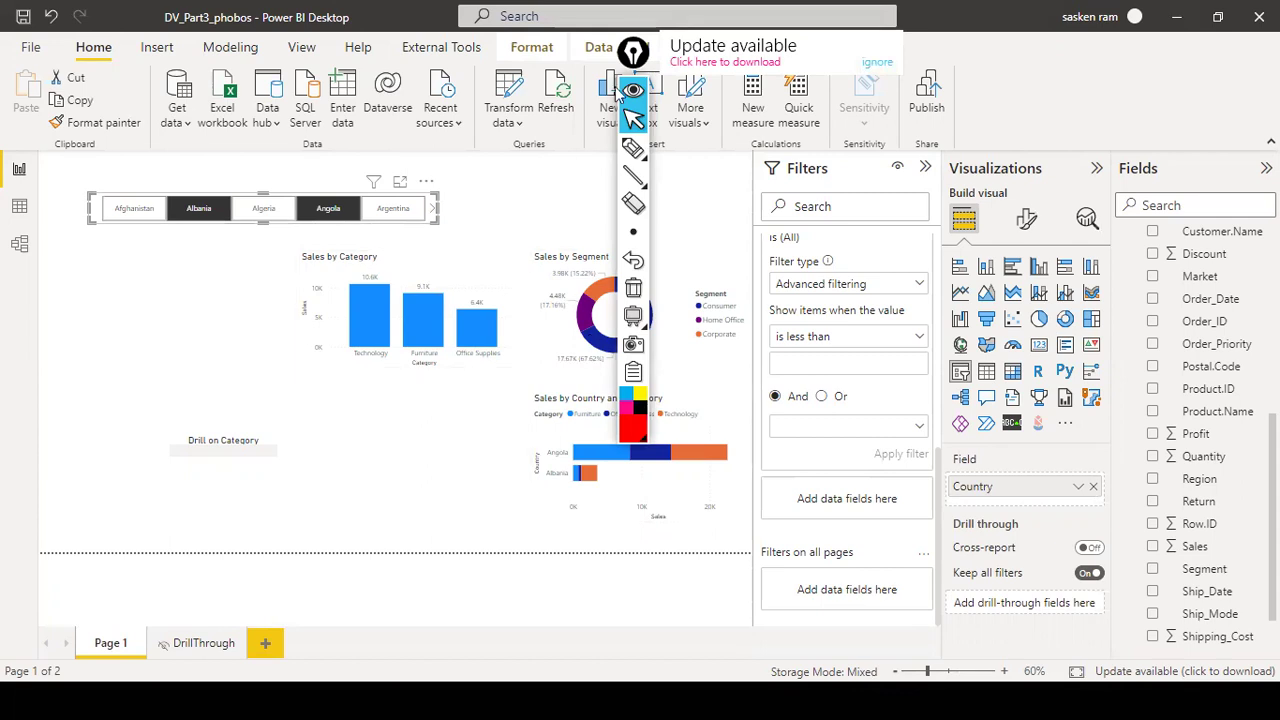
Dismiss the update notice, try several country selections in the country slicer, and leave it with no country selected
{"action": "left_click", "coordinate": [877, 63]}
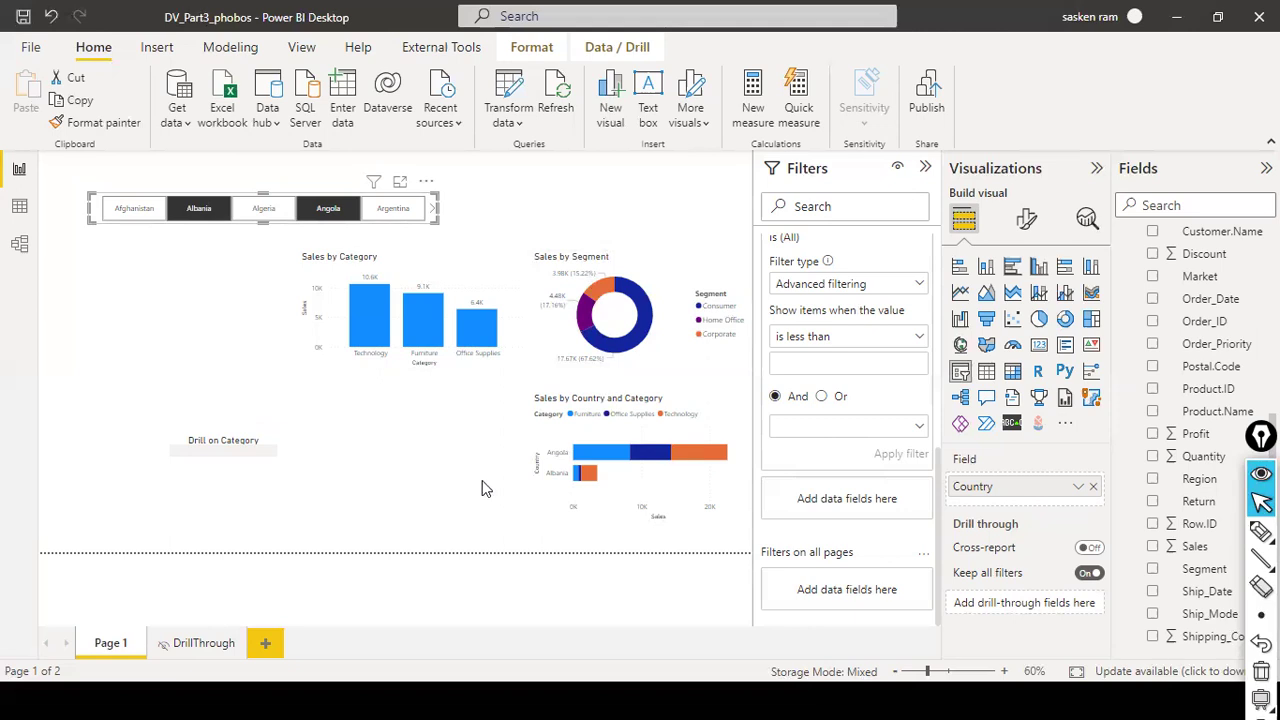
{"action": "left_click", "coordinate": [197, 208], "text": "ctrl"}
{"action": "left_click", "coordinate": [197, 208]}
{"action": "left_click", "coordinate": [310, 207], "text": "ctrl"}
{"action": "left_click", "coordinate": [223, 208], "text": "ctrl"}
{"action": "left_click", "coordinate": [223, 208], "text": "ctrl"}
{"action": "left_click", "coordinate": [356, 210], "text": "ctrl"}
{"action": "left_click", "coordinate": [358, 209], "text": "ctrl"}
{"action": "left_click", "coordinate": [415, 222]}
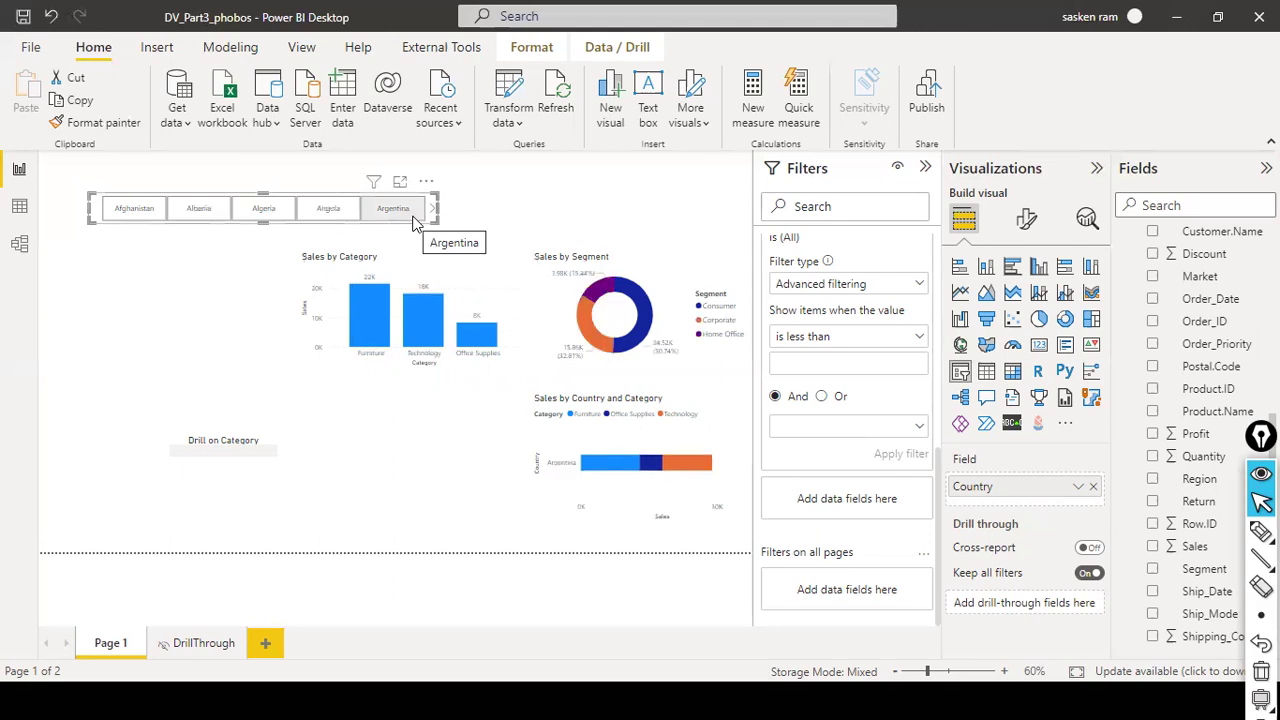
{"action": "left_click", "coordinate": [416, 216]}
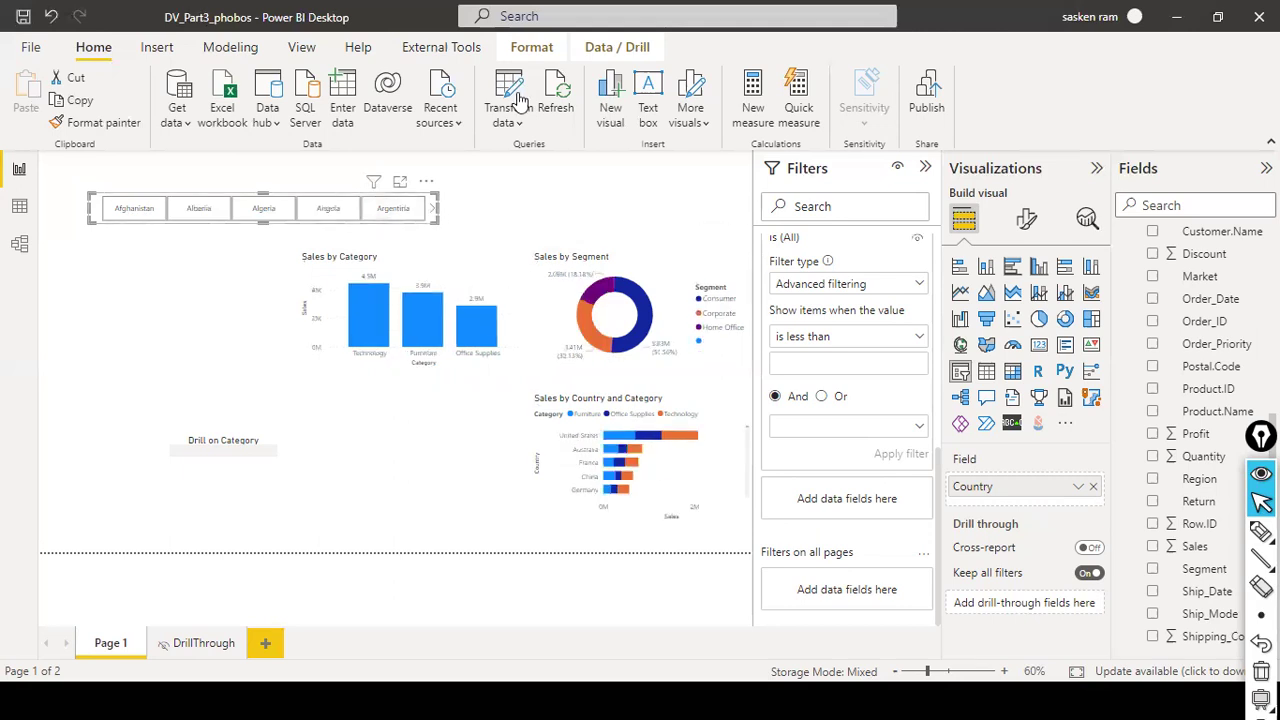
Filter the report page by Afghanistan in the country slicer and change the selection to Argentina
{"action": "left_click", "coordinate": [136, 222]}
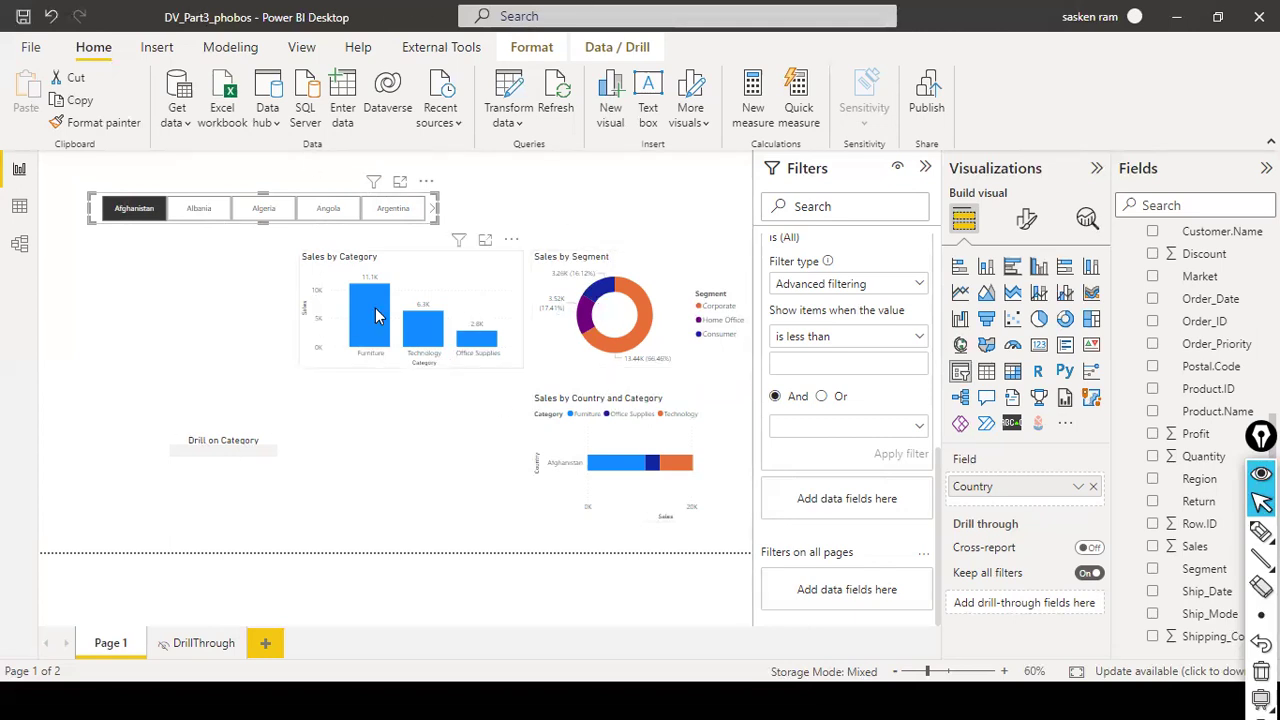
{"action": "left_click", "coordinate": [478, 199]}
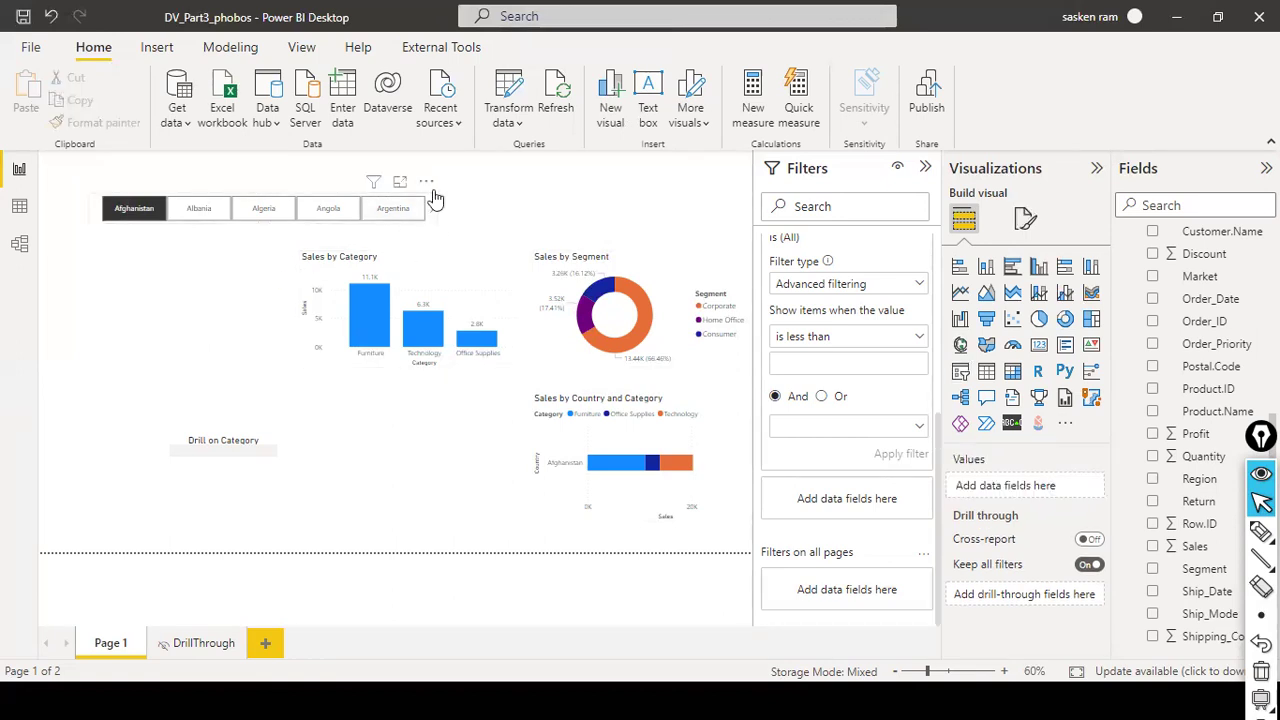
{"action": "left_click", "coordinate": [375, 222]}
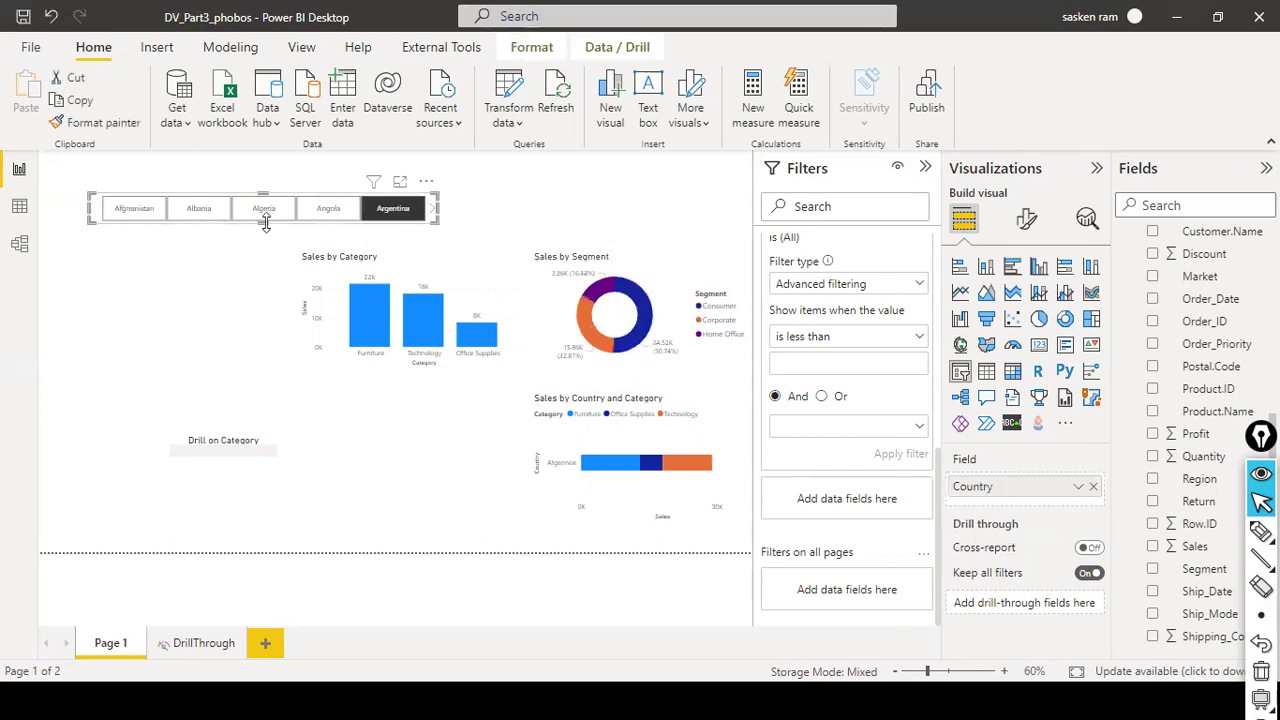
Clear the country slicer's selection while it is enlarged to a six-row grid, and shrink it back to a single row
{"action": "left_click_drag", "start_coordinate": [265, 222], "coordinate": [265, 420]}
{"action": "left_click", "coordinate": [416, 201]}
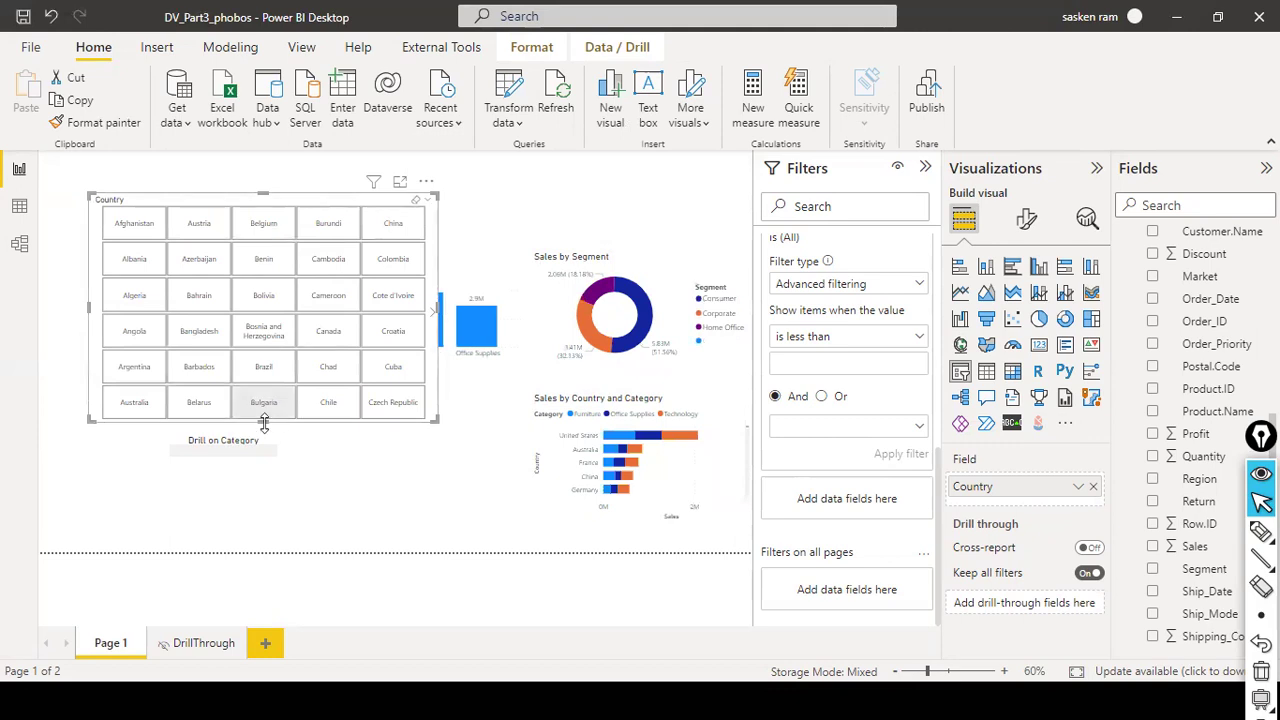
{"action": "left_click_drag", "start_coordinate": [265, 418], "coordinate": [377, 222]}
{"action": "left_click", "coordinate": [628, 197]}
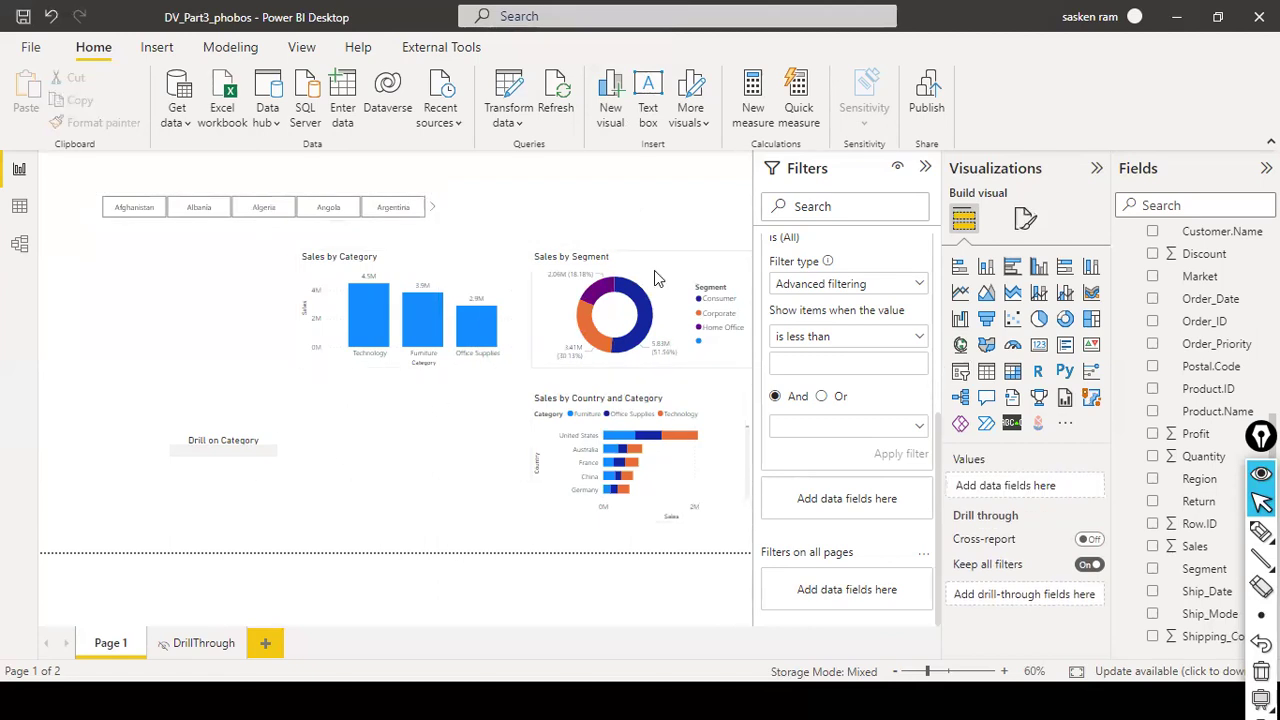
Switch to the presentation and review the "What is a Slicer?" slide on slicer advantages and drawbacks
{"action": "mouse_move", "coordinate": [656, 275]}
{"action": "mouse_move", "coordinate": [608, 490]}
{"action": "mouse_move", "coordinate": [366, 304]}
{"action": "key", "text": "alt+Tab"}
{"action": "key", "text": "alt+Tab"}
{"action": "key", "text": "alt+Tab"}
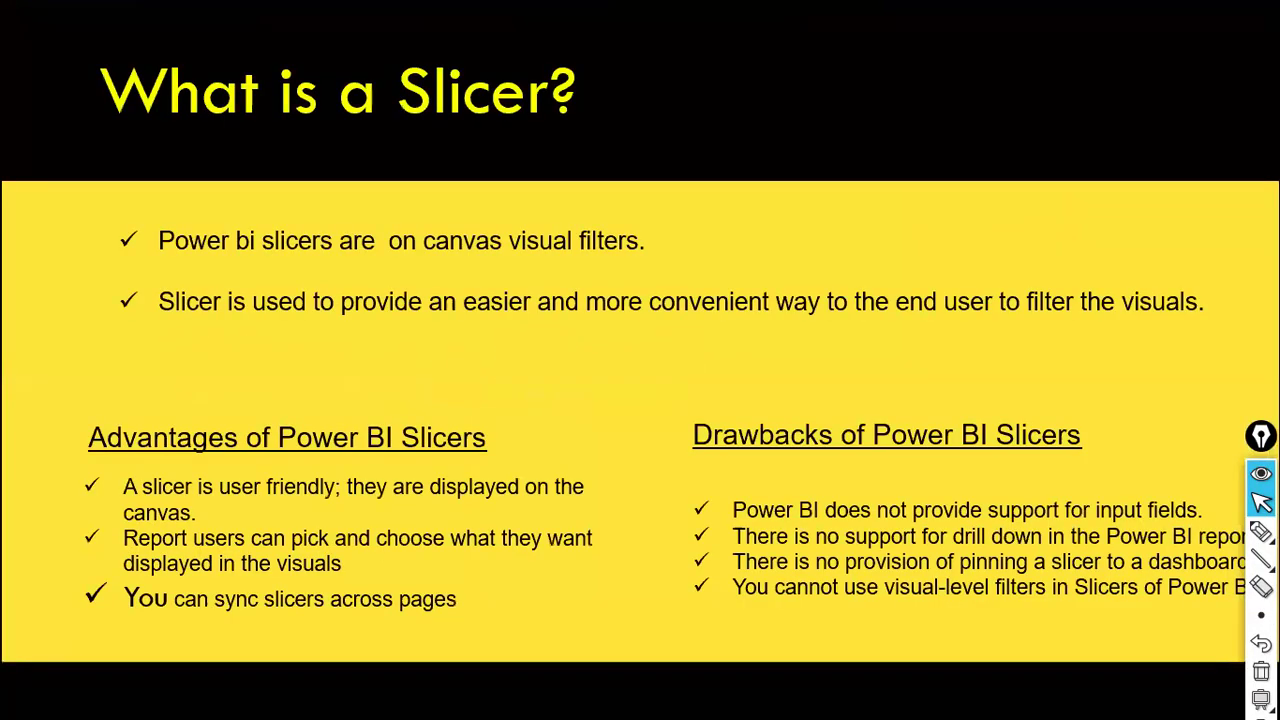
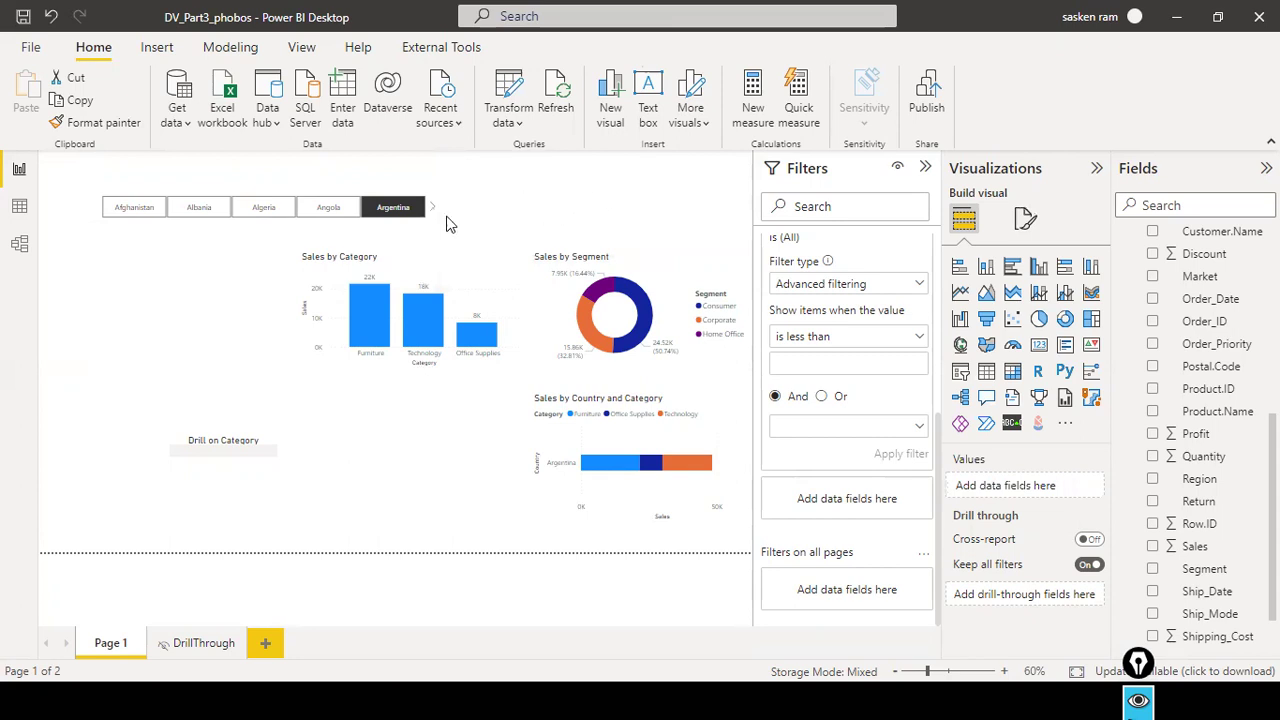
Deselect and reselect Argentina in the country slicer, and advance its tiles by one country
{"action": "left_click", "coordinate": [393, 210]}
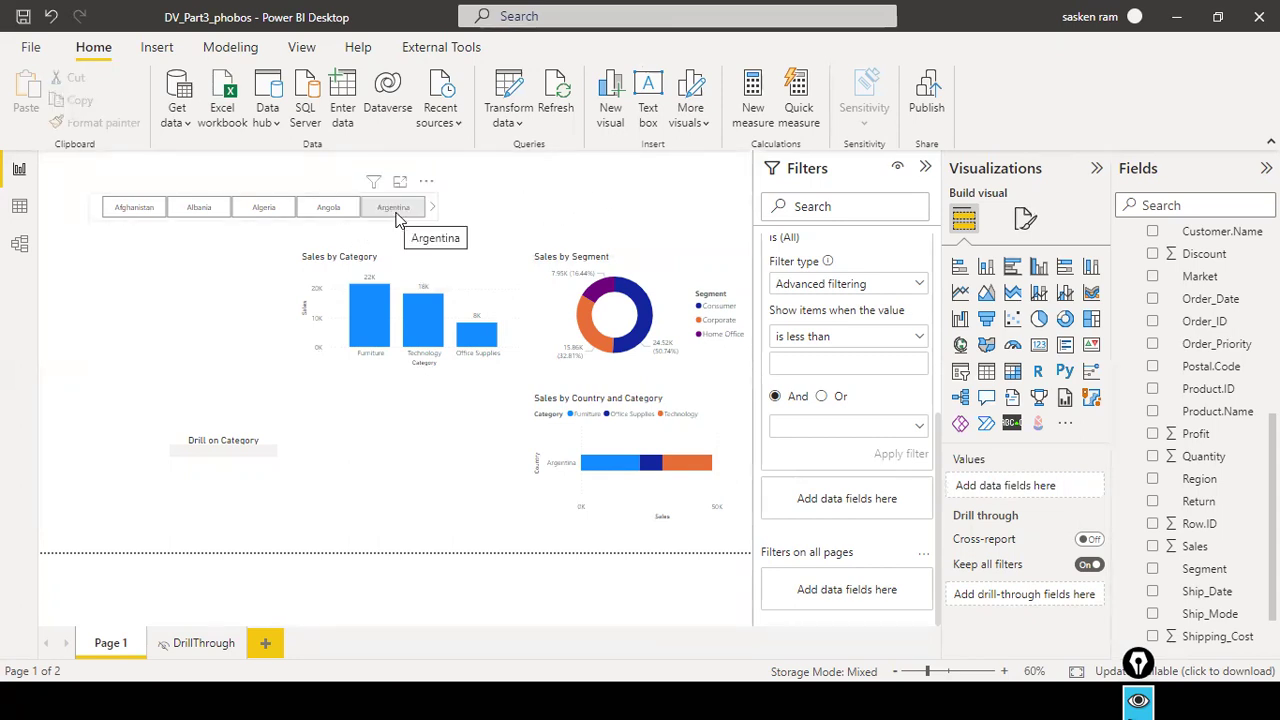
{"action": "left_click", "coordinate": [395, 212]}
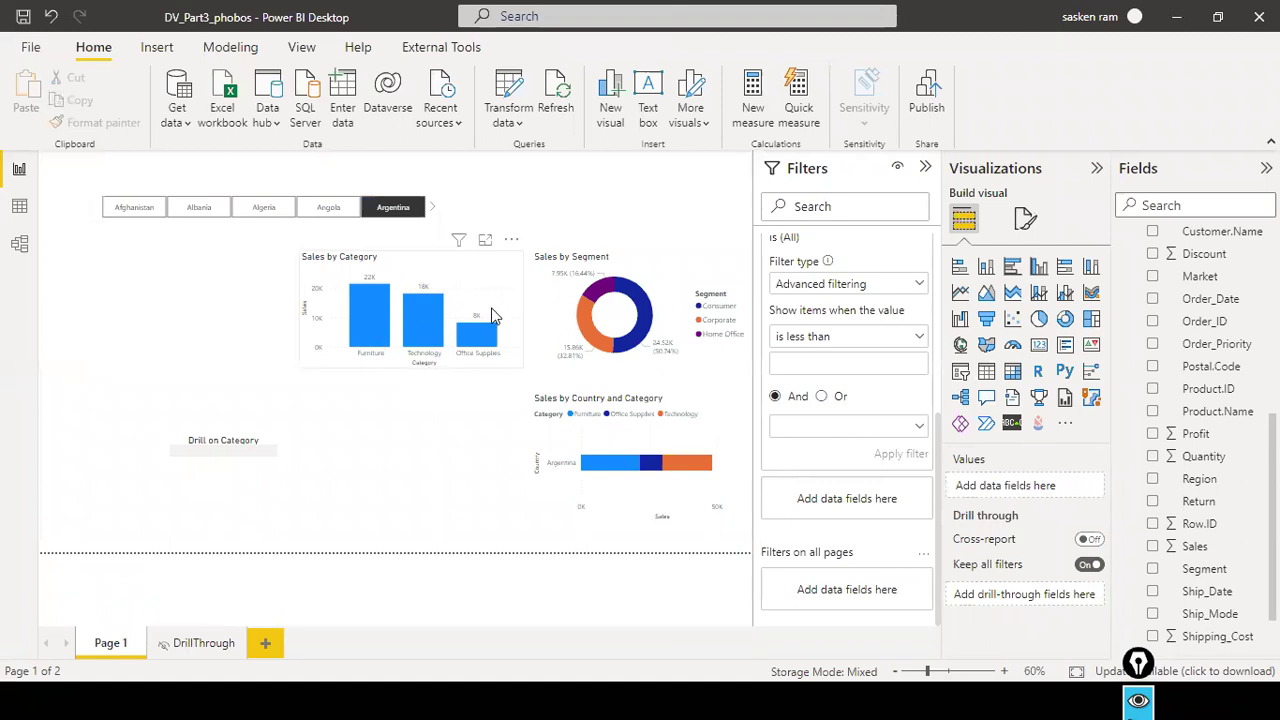
{"action": "left_click", "coordinate": [400, 208]}
{"action": "left_click_drag", "start_coordinate": [407, 226], "coordinate": [415, 262]}
{"action": "left_click", "coordinate": [432, 207]}
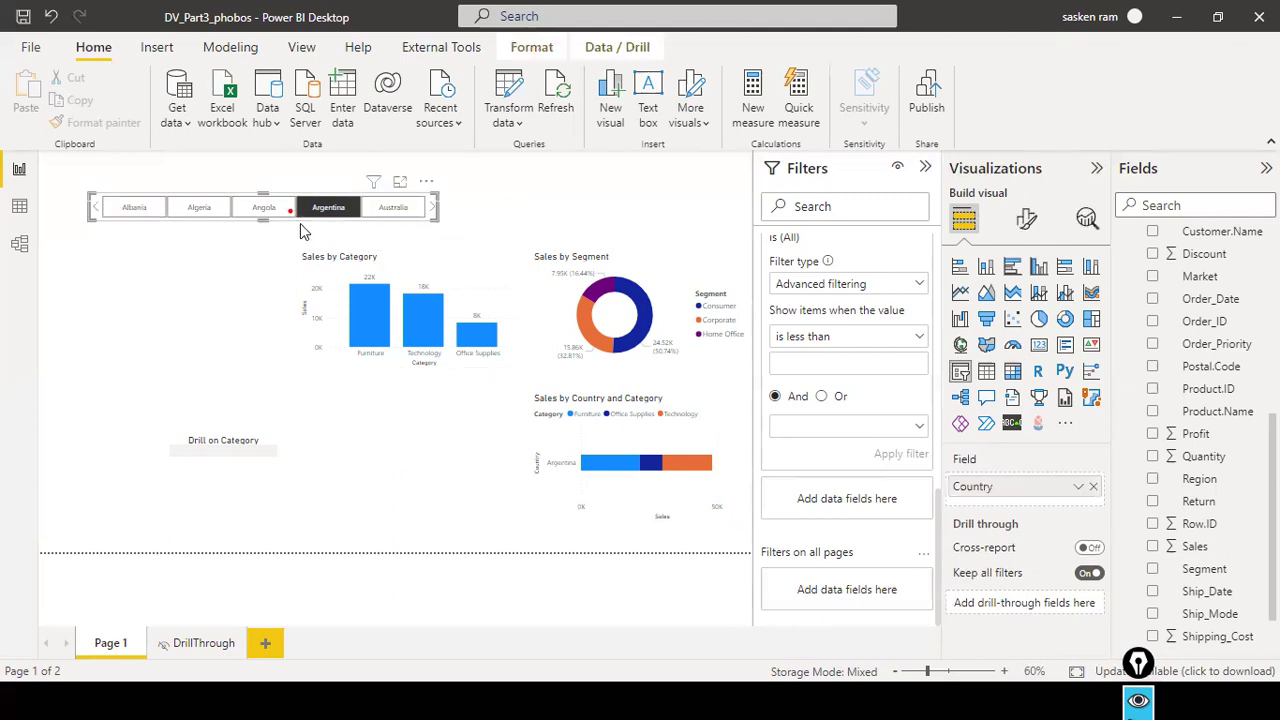
Enlarge the country slicer to an eight-row grid over the charts and clear its Argentina selection
{"action": "left_click_drag", "start_coordinate": [264, 220], "coordinate": [360, 486]}
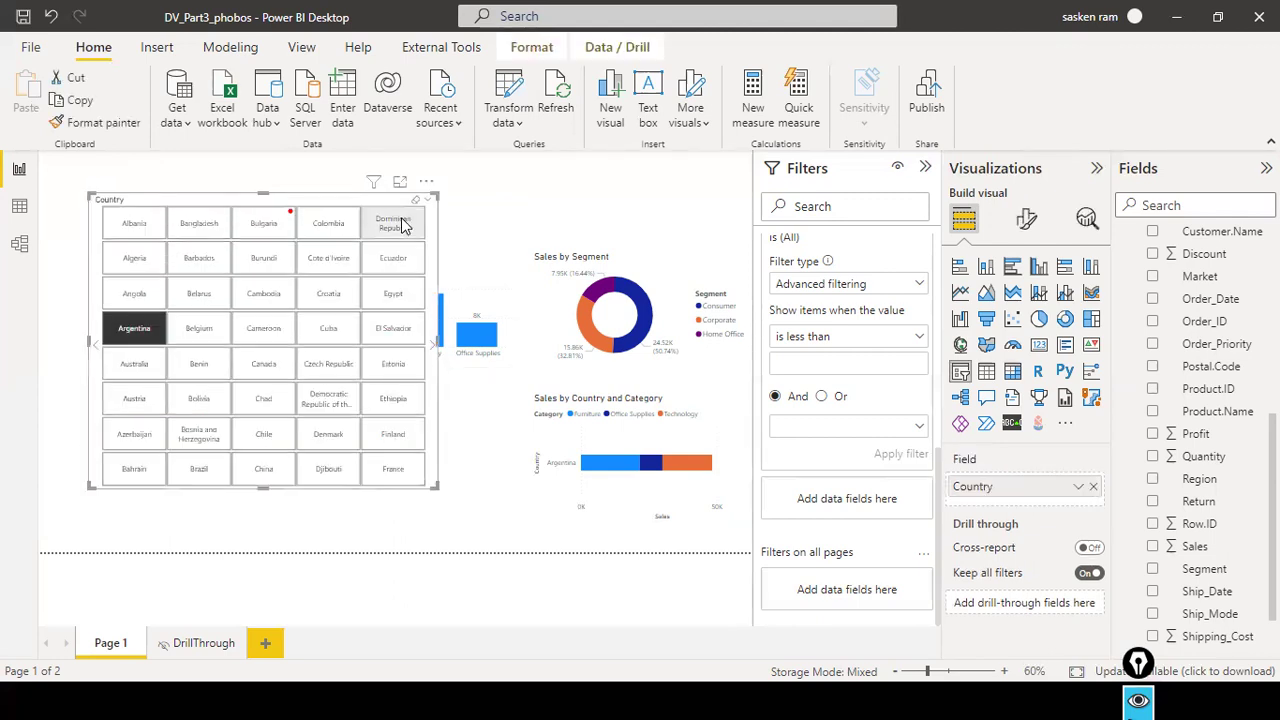
{"action": "left_click", "coordinate": [418, 202]}
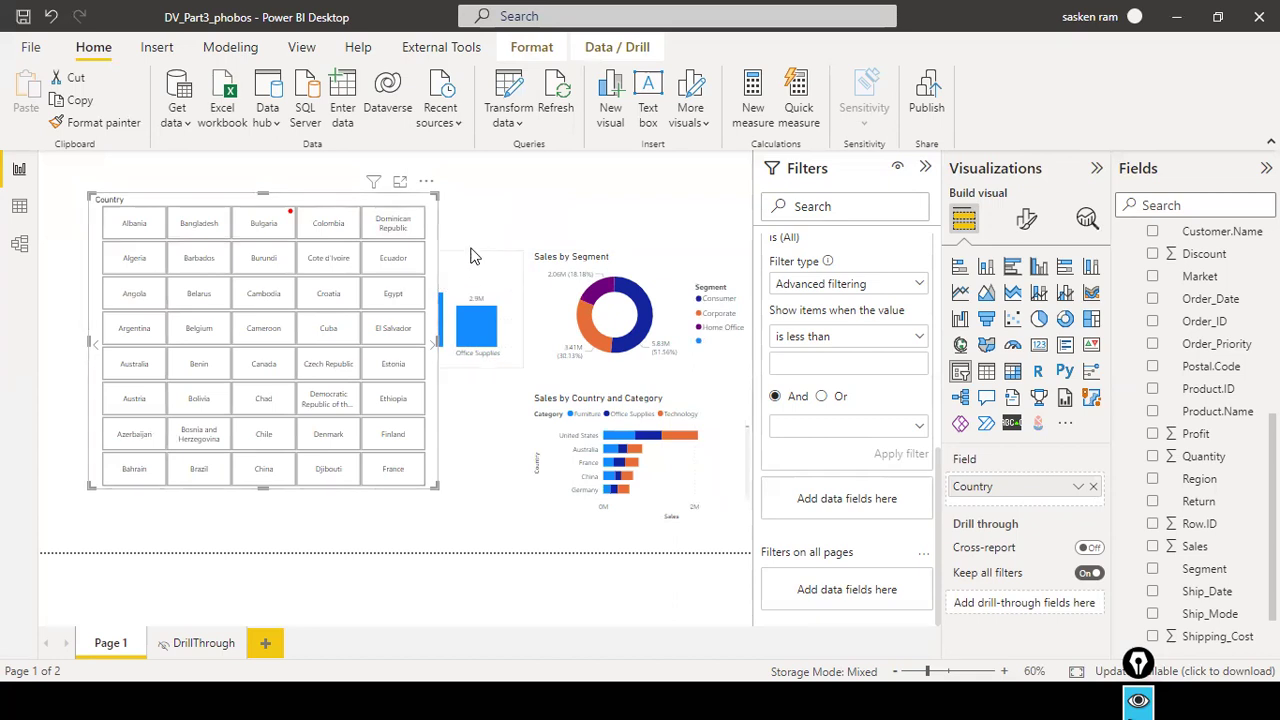
{"action": "left_click", "coordinate": [426, 181]}
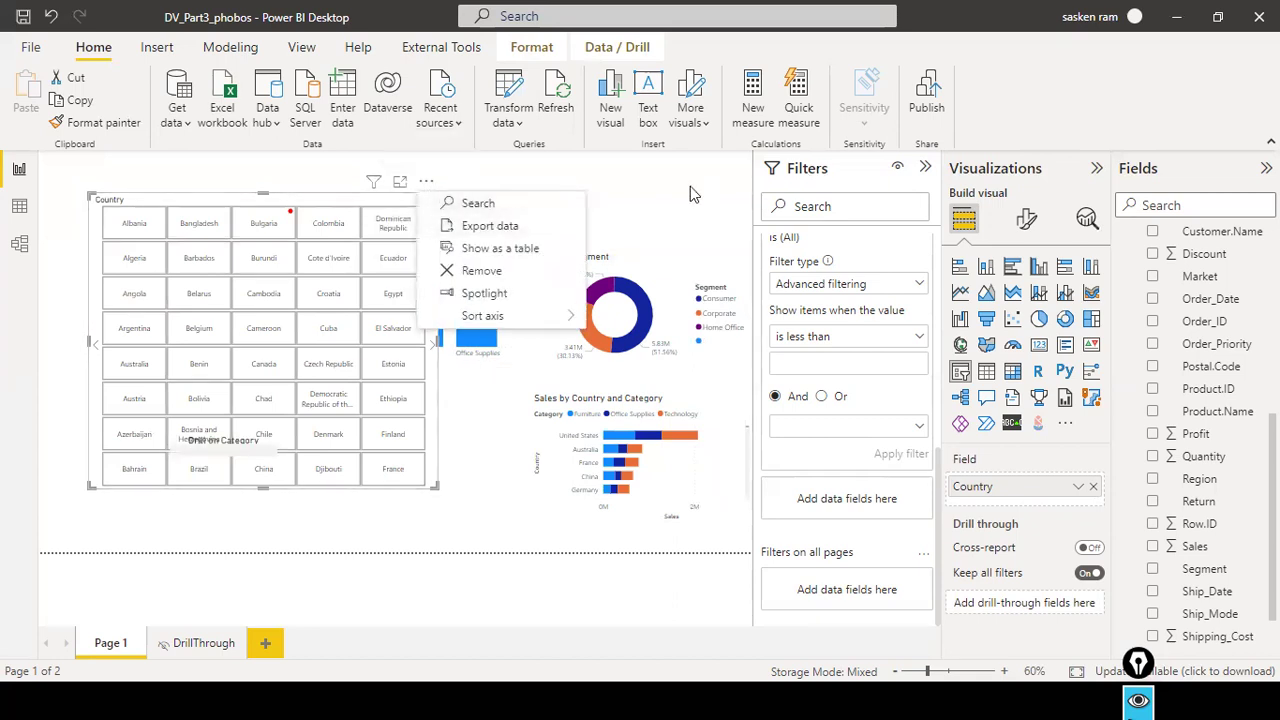
{"action": "left_click", "coordinate": [388, 242]}
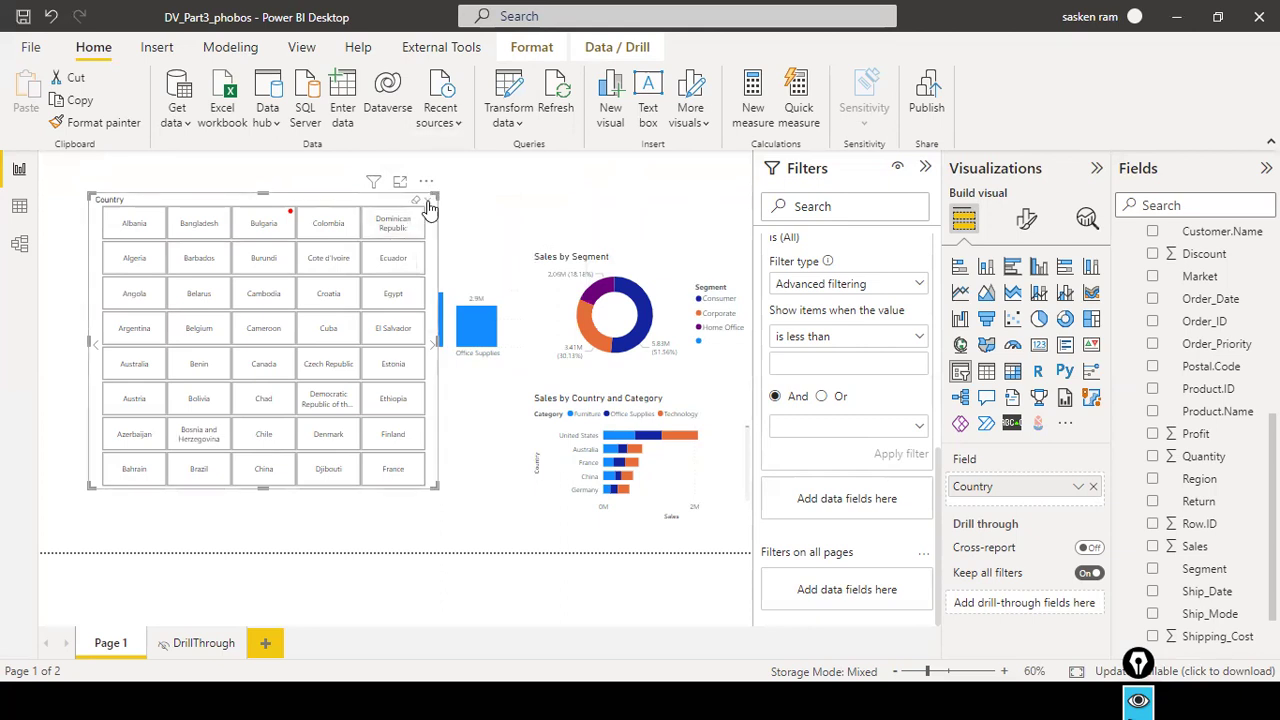
Change the country slicer to the Dropdown style and reduce it to a compact box above the charts
{"action": "left_click", "coordinate": [426, 207]}
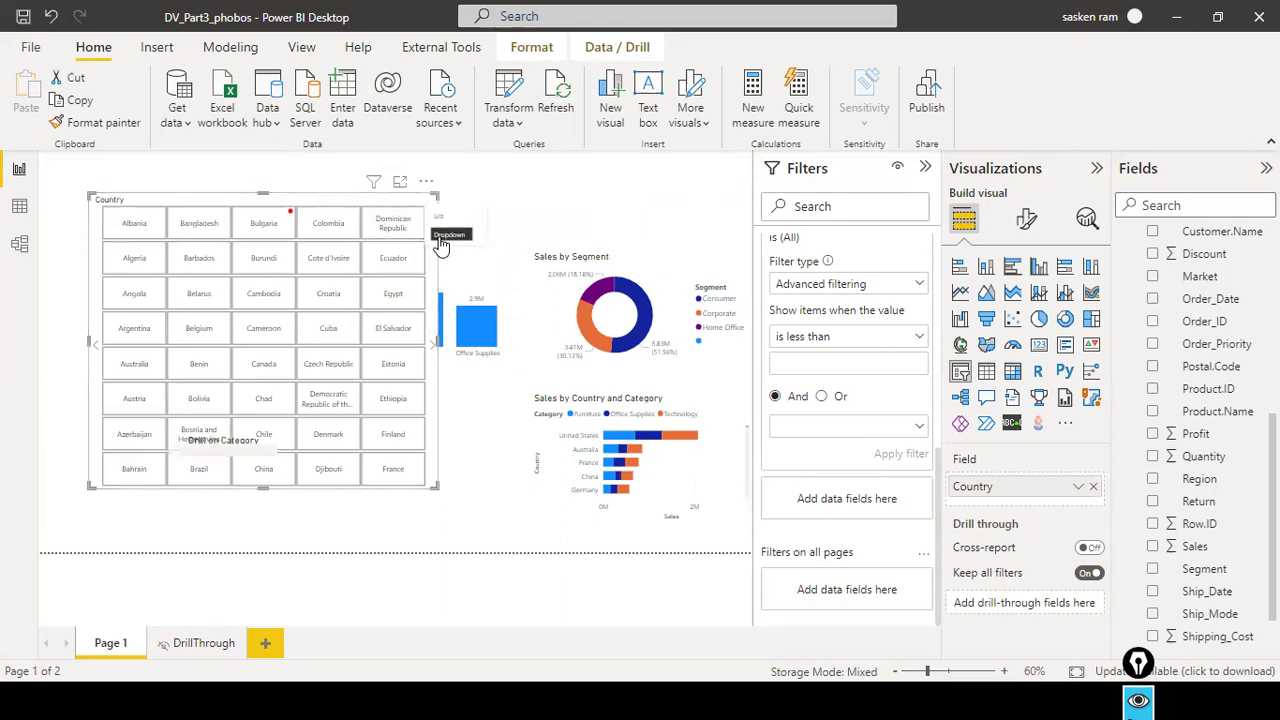
{"action": "left_click", "coordinate": [438, 244]}
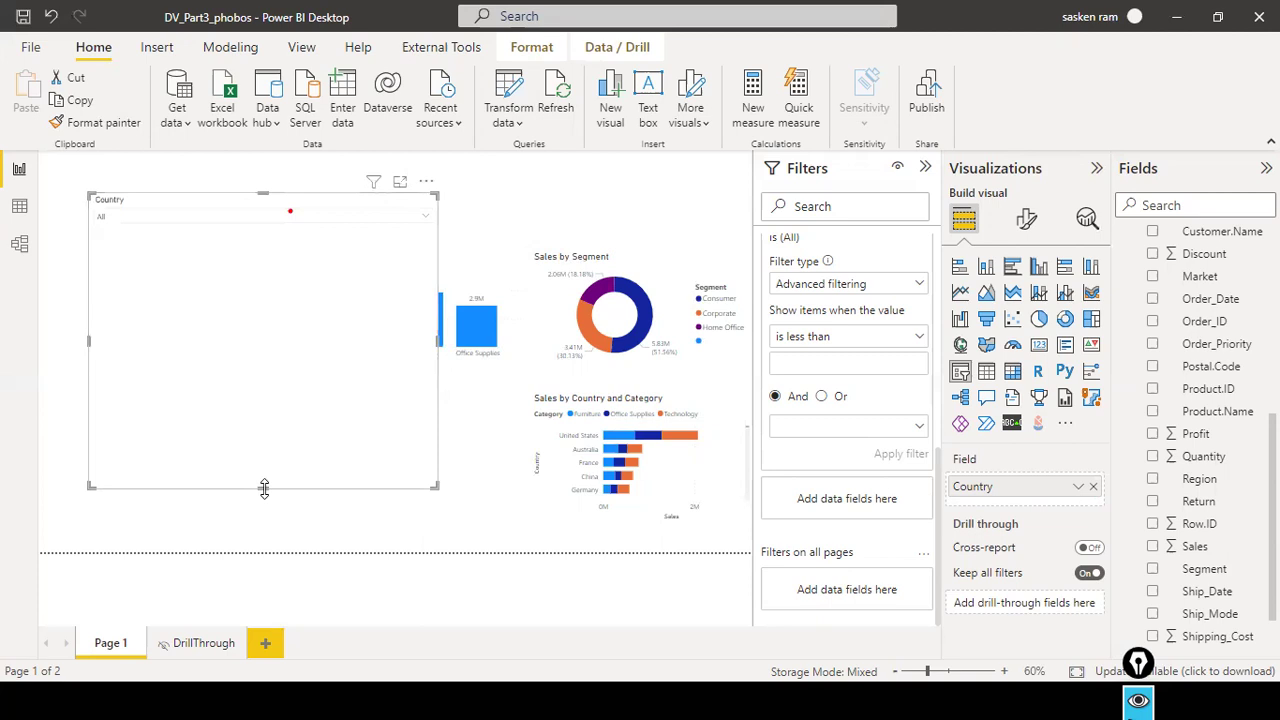
{"action": "left_click_drag", "start_coordinate": [266, 483], "coordinate": [302, 441]}
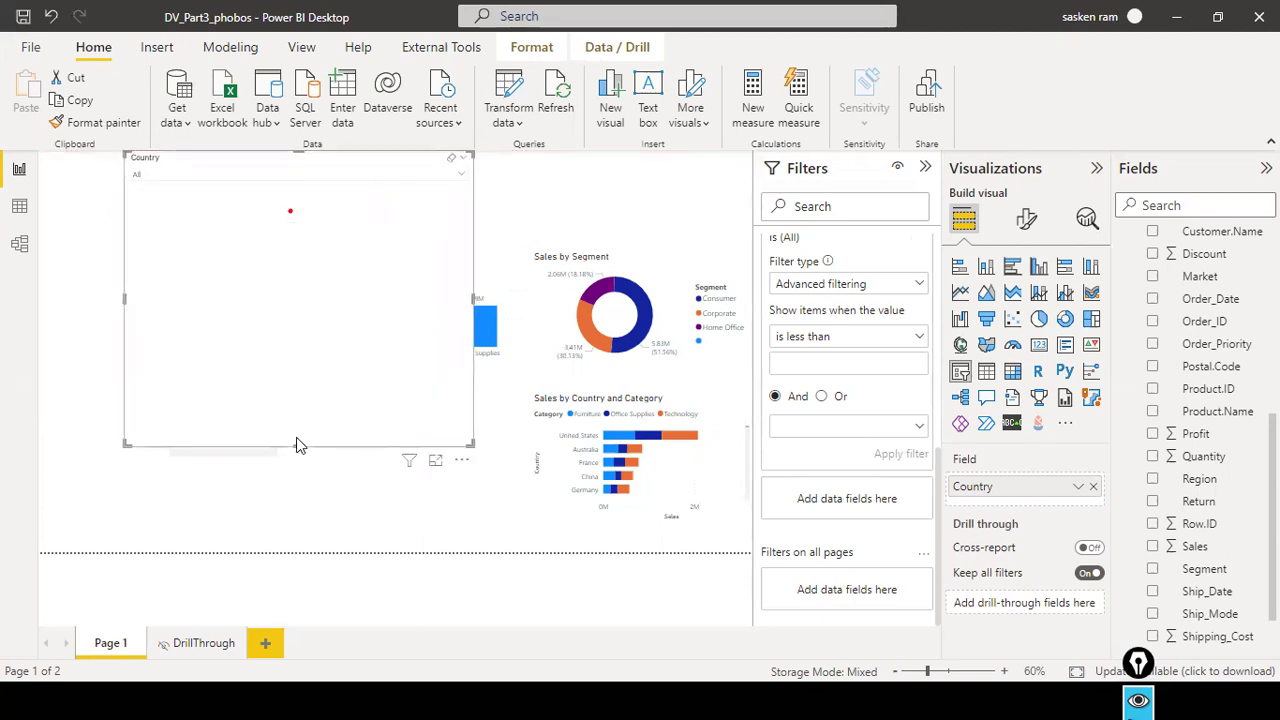
{"action": "left_click_drag", "start_coordinate": [294, 443], "coordinate": [323, 220]}
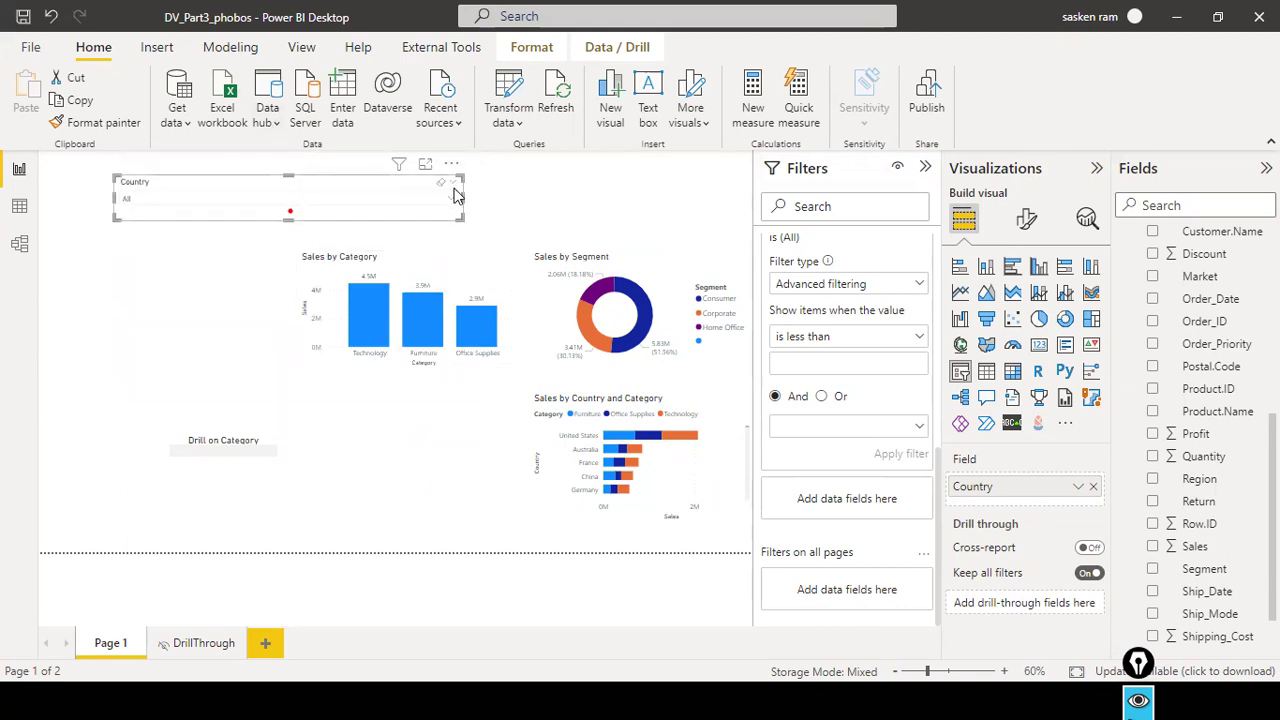
{"action": "left_click_drag", "start_coordinate": [463, 199], "coordinate": [351, 199]}
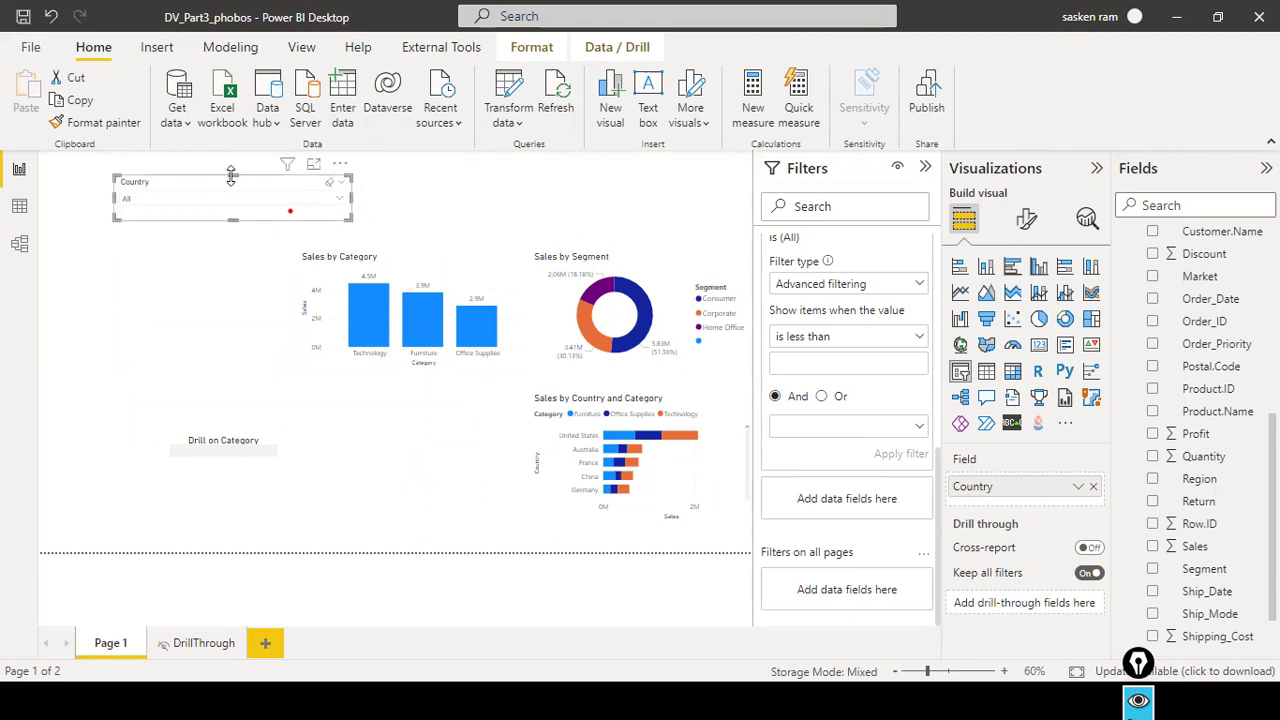
Remove the existing country slicer and place a new empty slicer in the blank area beside the Sales by Category chart
{"action": "left_click", "coordinate": [340, 163]}
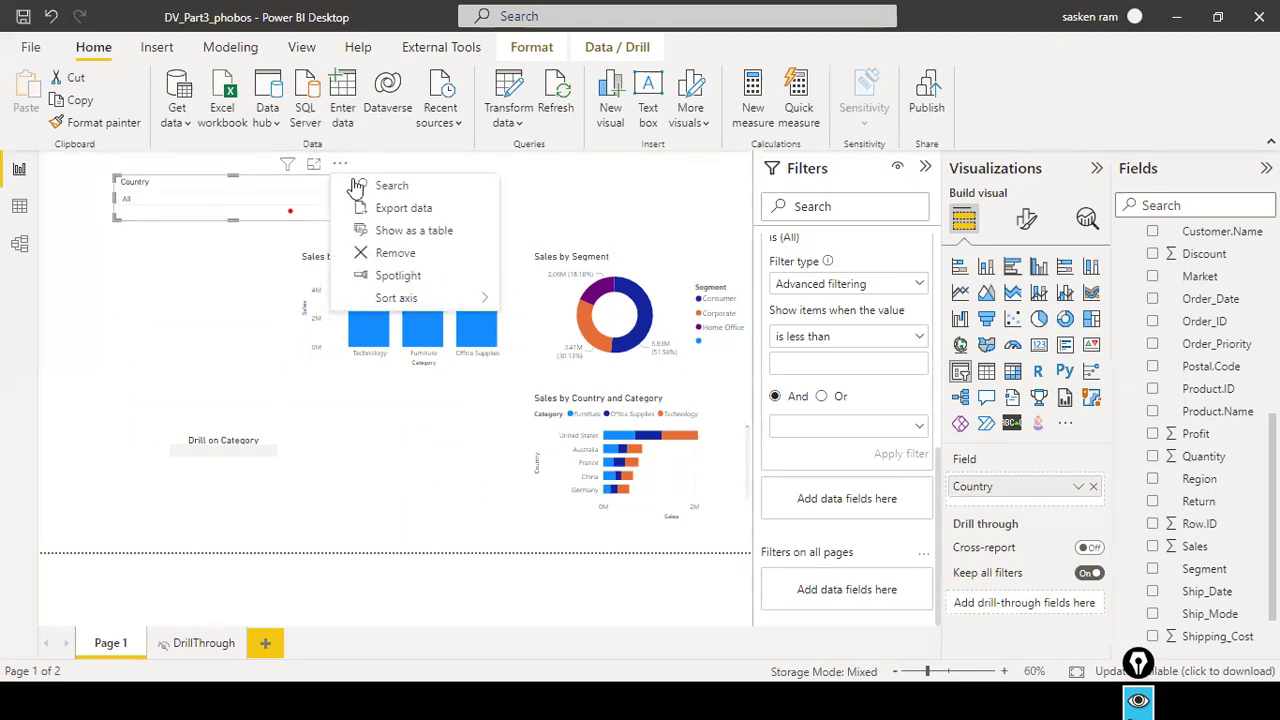
{"action": "left_click", "coordinate": [372, 257]}
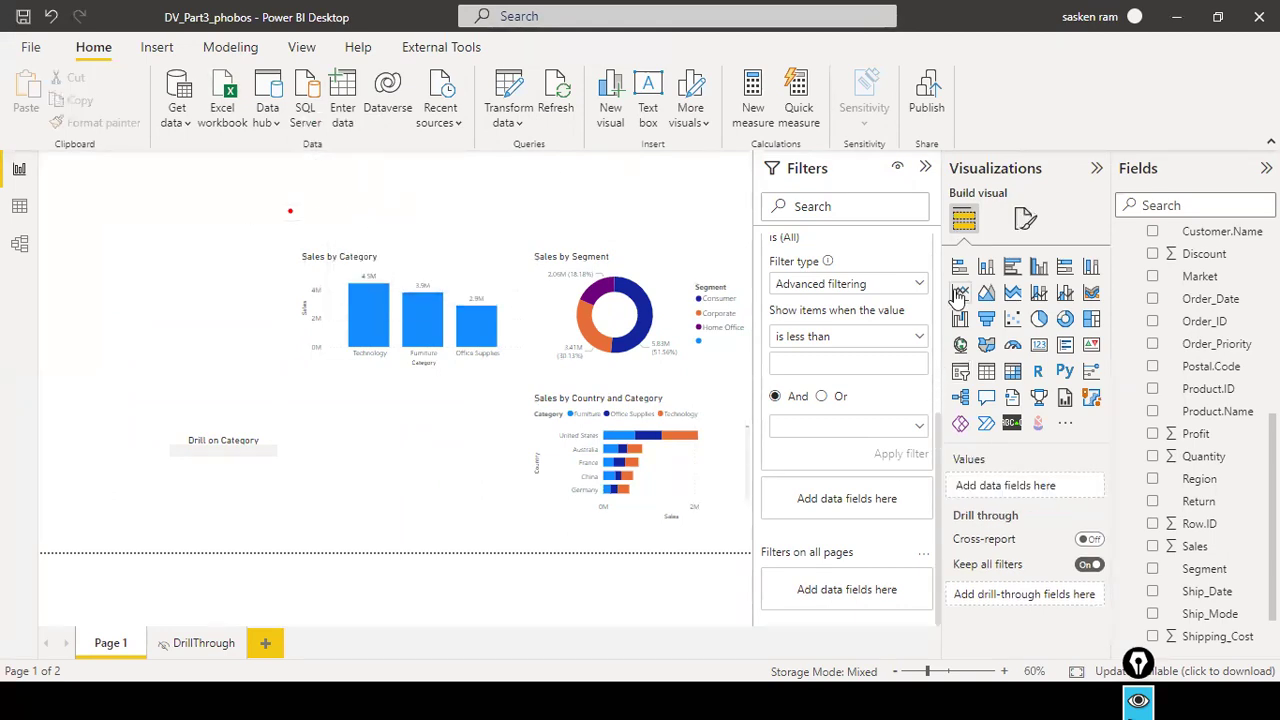
{"action": "left_click", "coordinate": [960, 372]}
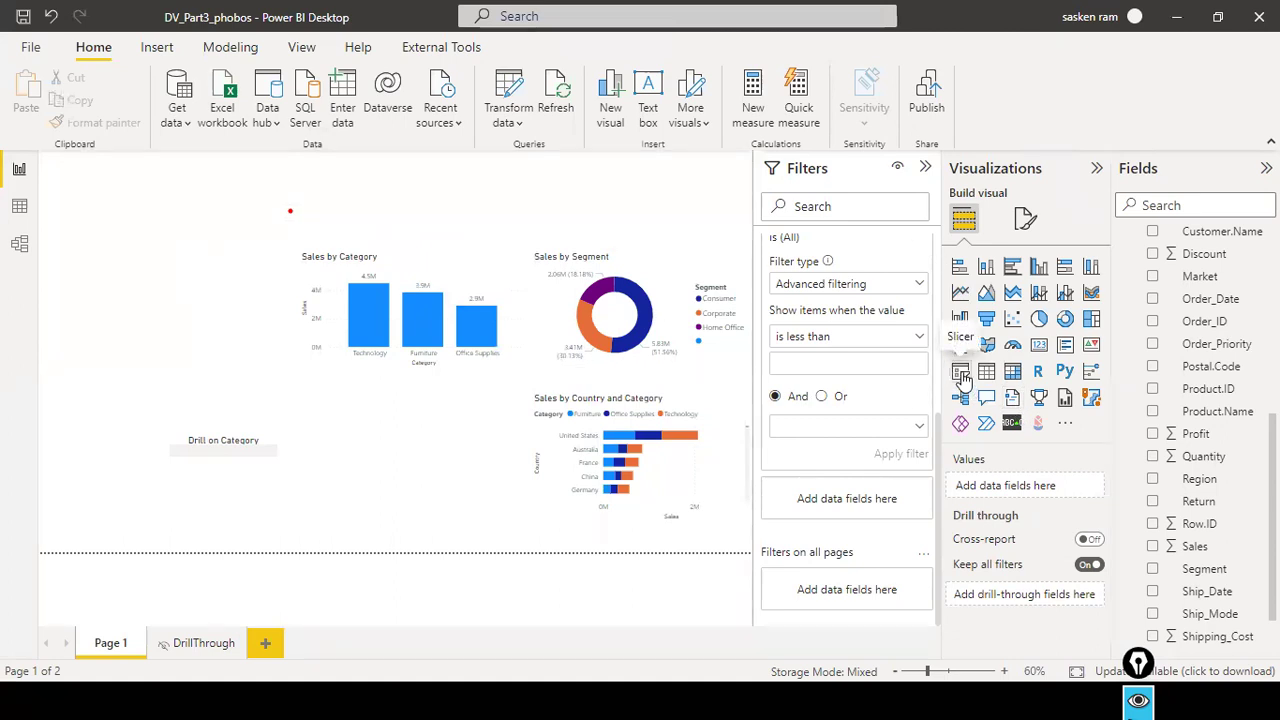
{"action": "left_click_drag", "start_coordinate": [193, 226], "coordinate": [118, 206]}
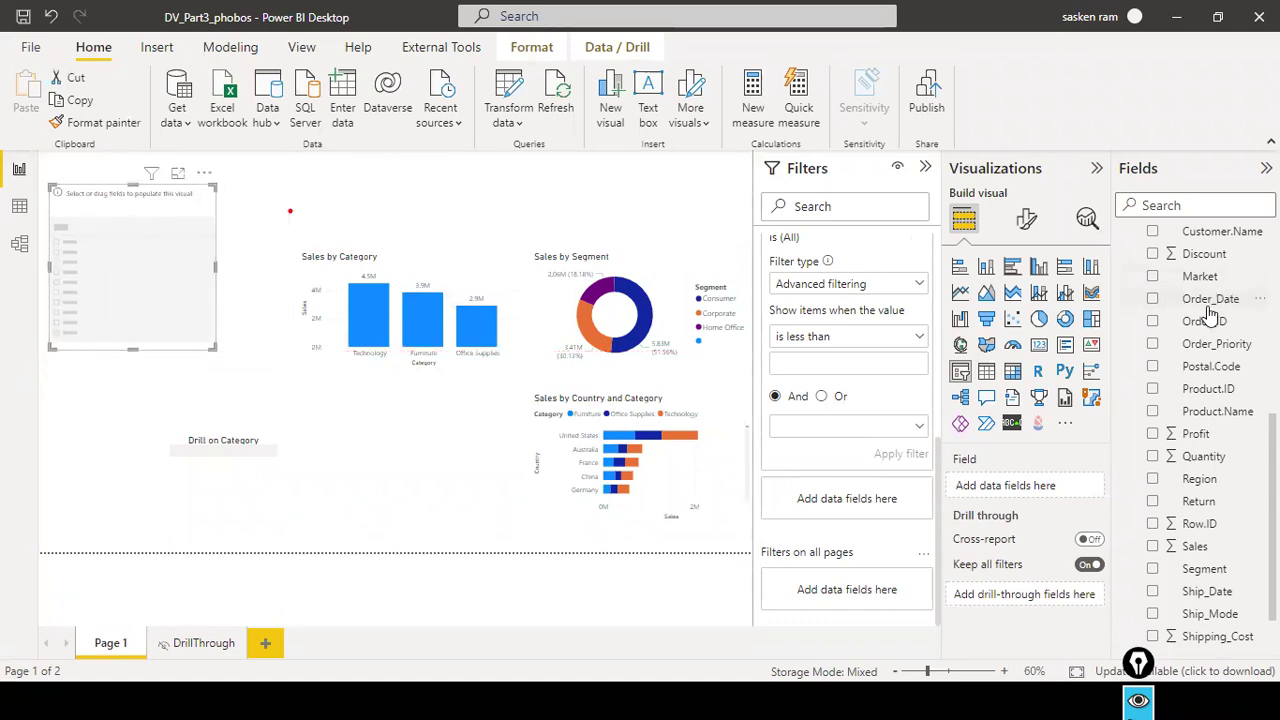
Populate the new slicer with the Country field from the sales_w04 table
{"action": "scroll", "coordinate": [1214, 357], "scroll_direction": "up", "scroll_amount": 3}
{"action": "scroll", "coordinate": [1212, 356], "scroll_direction": "down", "scroll_amount": 1}
{"action": "scroll", "coordinate": [1212, 355], "scroll_direction": "down", "scroll_amount": 1}
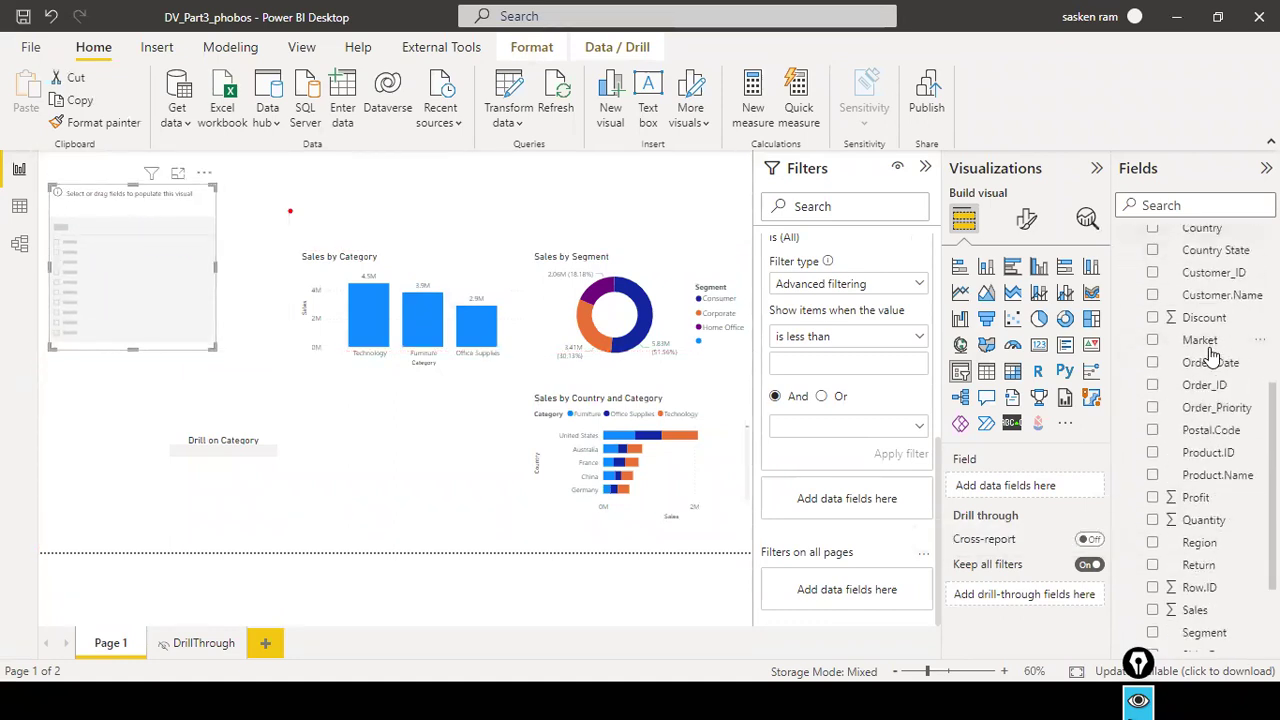
{"action": "scroll", "coordinate": [1214, 300], "scroll_direction": "up", "scroll_amount": 3}
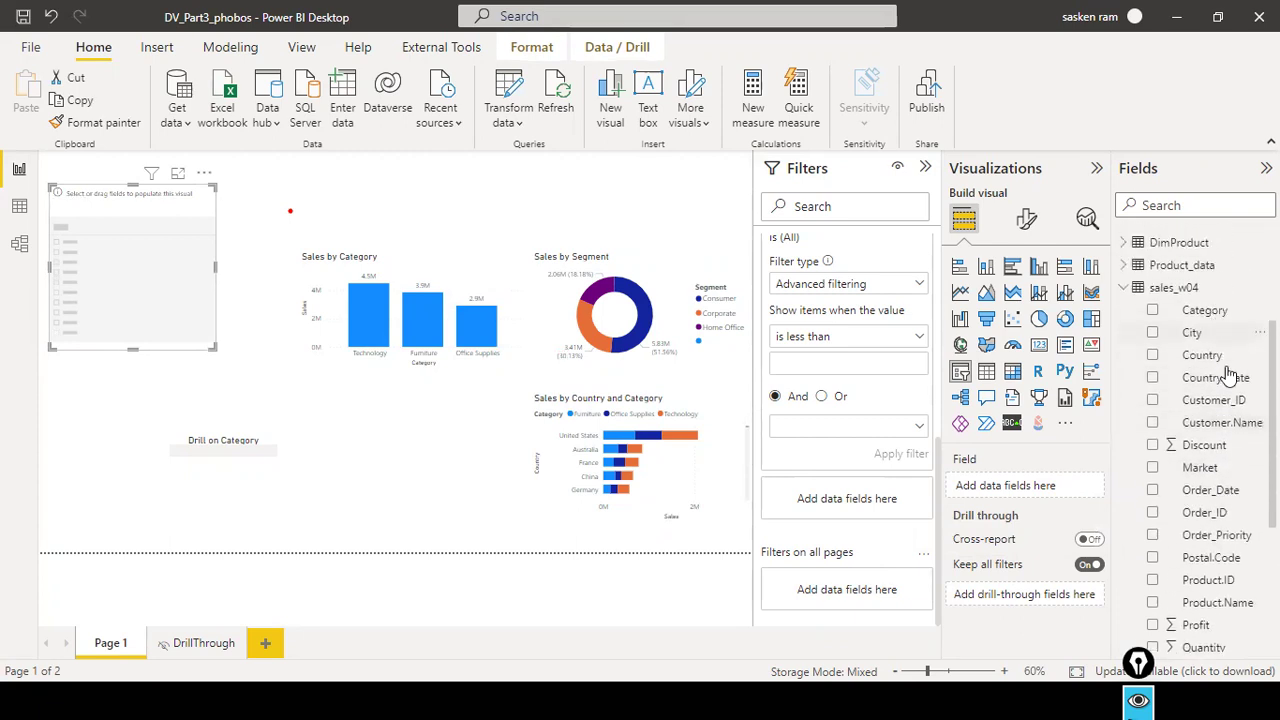
{"action": "left_click_drag", "start_coordinate": [1222, 368], "coordinate": [150, 297]}
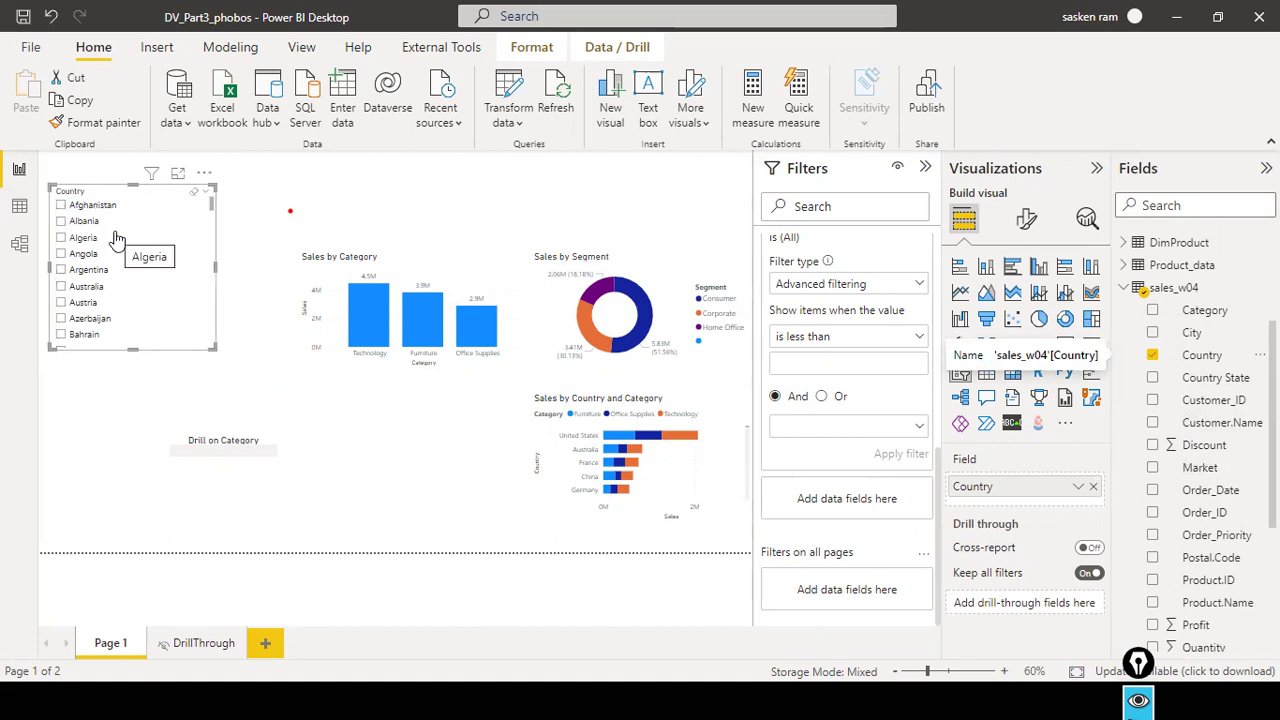
Browse the new slicer's country list, filter the page by Afghanistan, and clear the selection
{"action": "scroll", "coordinate": [145, 220], "scroll_direction": "down", "scroll_amount": 3}
{"action": "scroll", "coordinate": [145, 220], "scroll_direction": "up", "scroll_amount": 3}
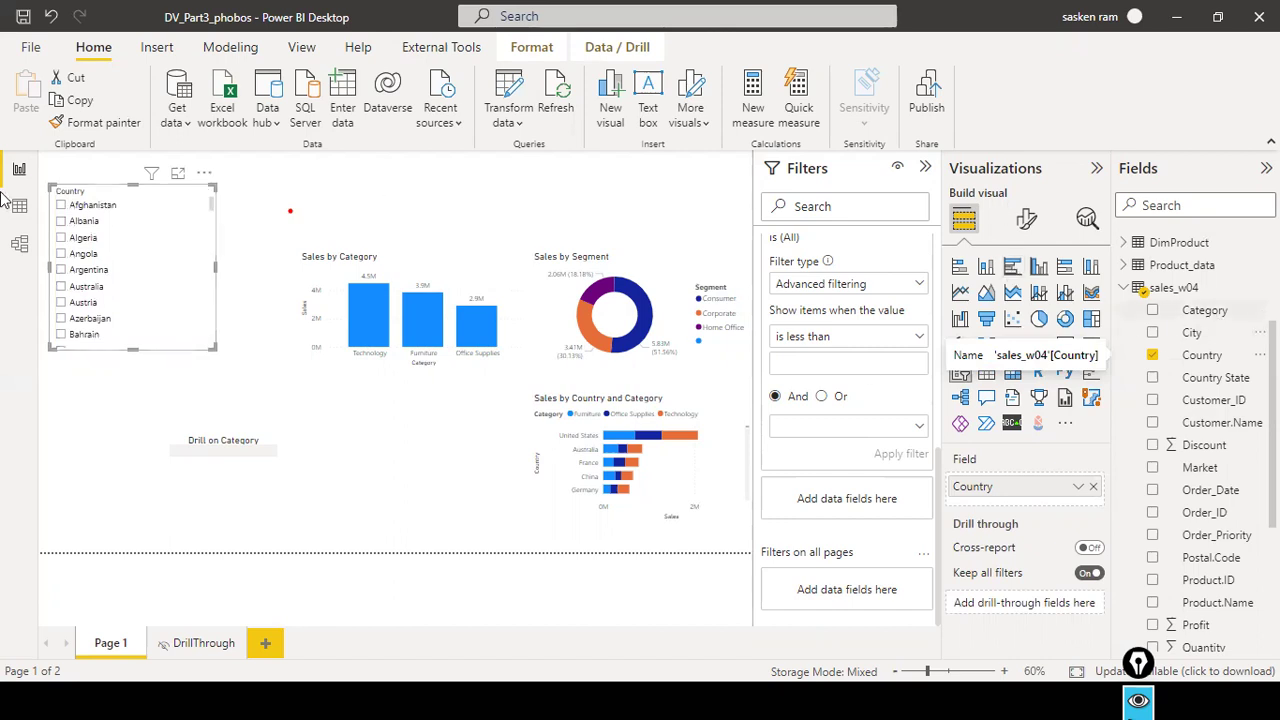
{"action": "scroll", "coordinate": [100, 230], "scroll_direction": "down", "scroll_amount": 15}
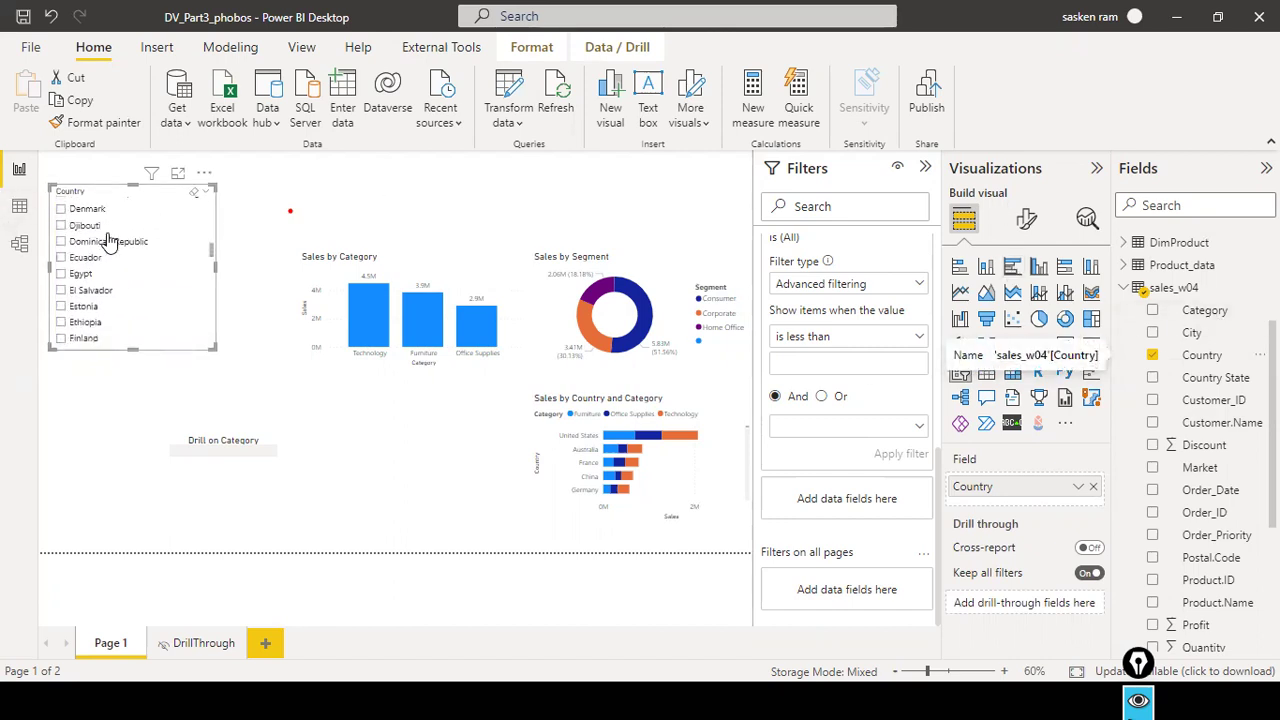
{"action": "scroll", "coordinate": [110, 240], "scroll_direction": "up", "scroll_amount": 15}
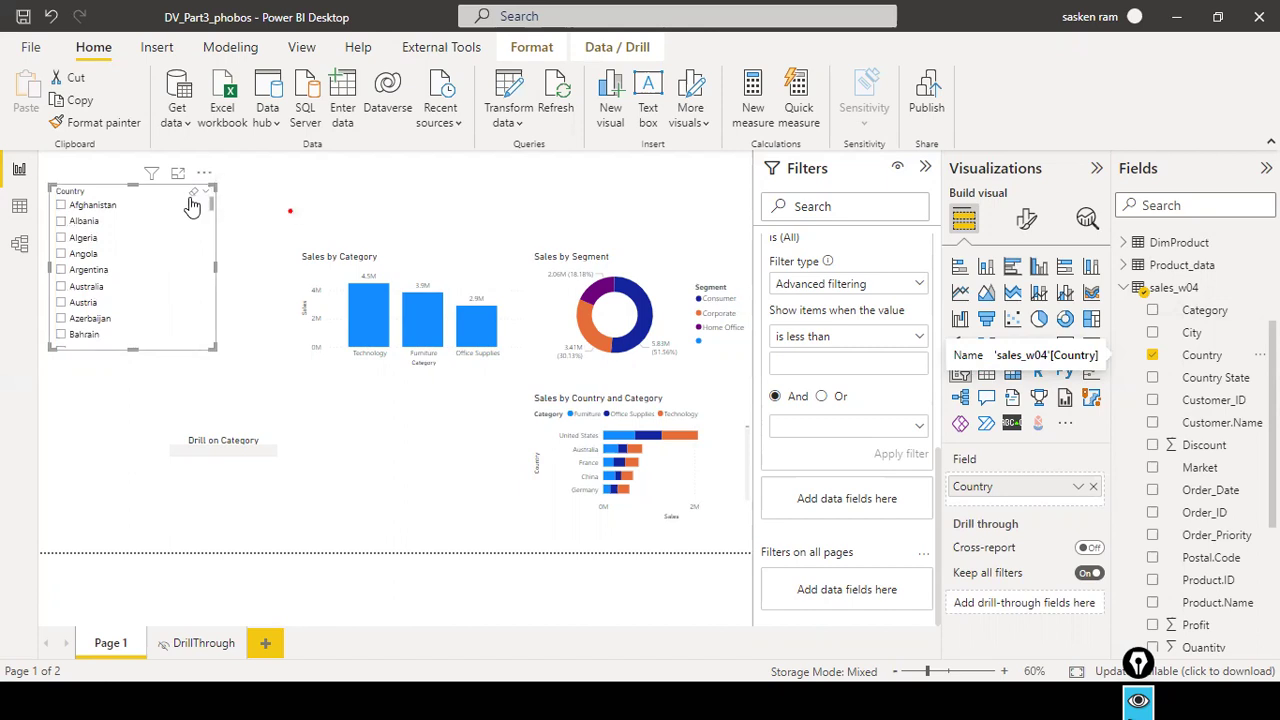
{"action": "left_click", "coordinate": [60, 205]}
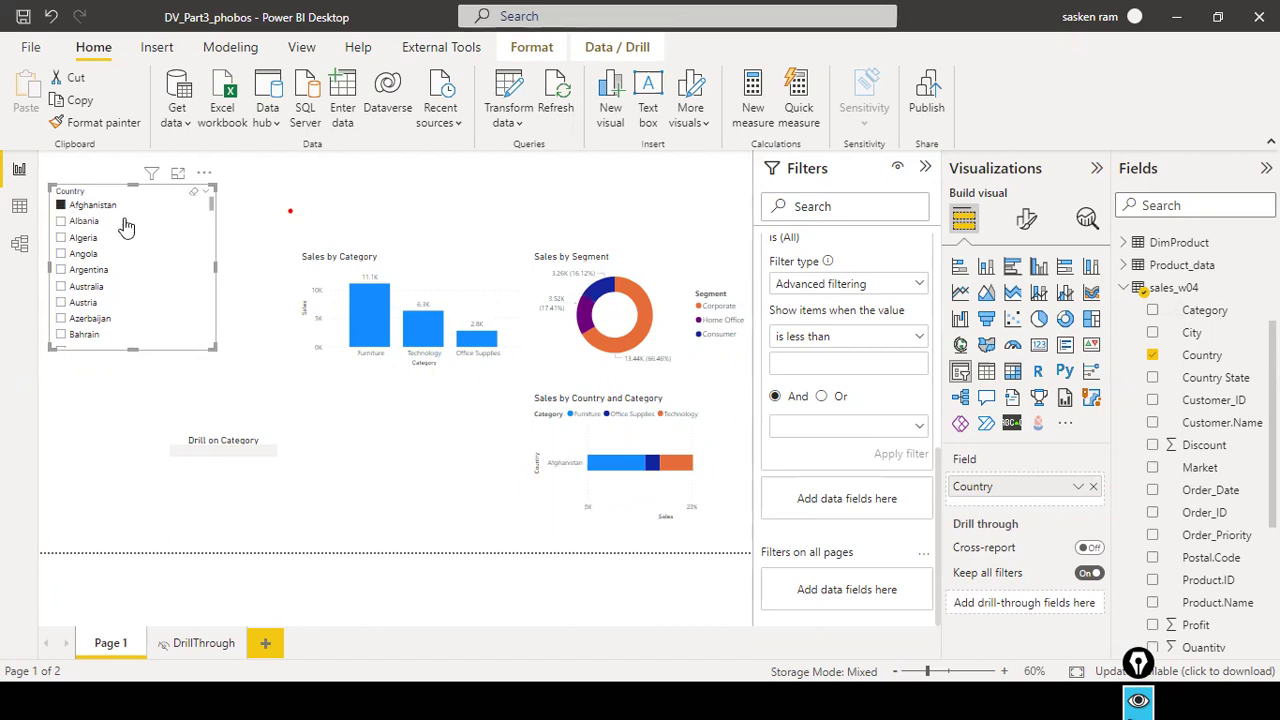
{"action": "left_click", "coordinate": [196, 198]}
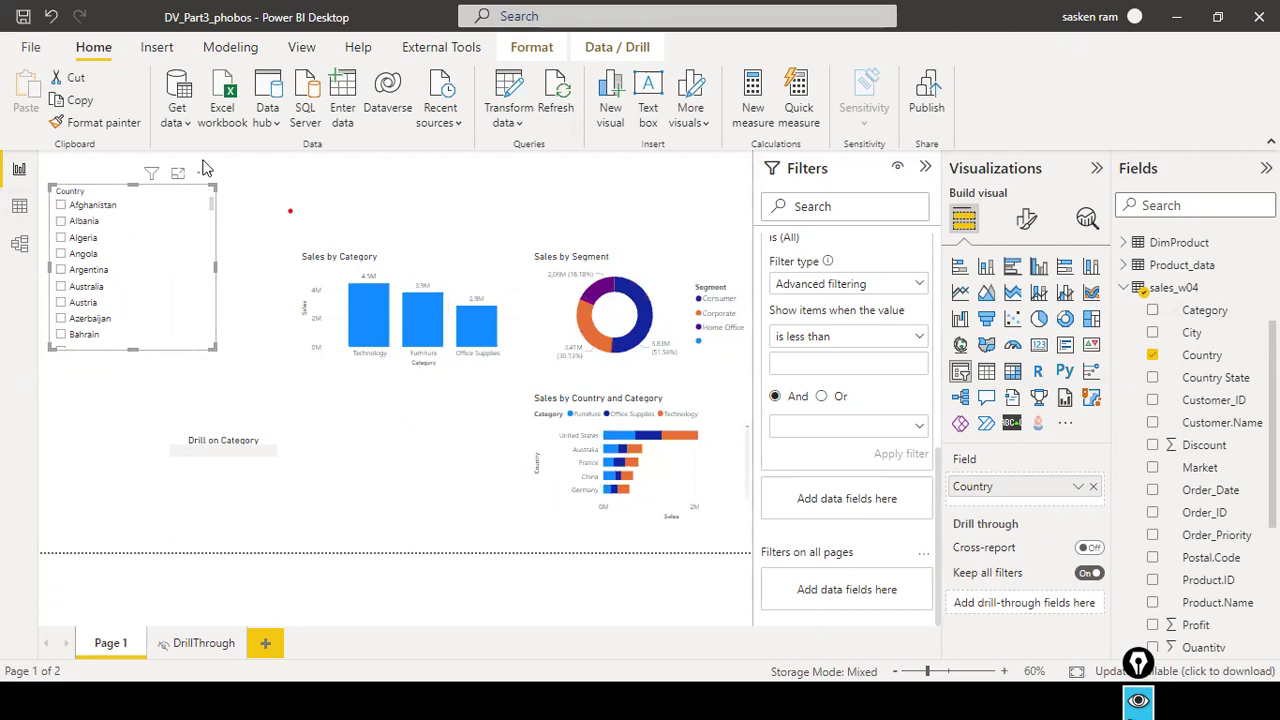
Change the new Country slicer to the Dropdown style
{"action": "scroll", "coordinate": [149, 229], "scroll_direction": "down", "scroll_amount": 2}
{"action": "scroll", "coordinate": [150, 230], "scroll_direction": "up", "scroll_amount": 2}
{"action": "left_click", "coordinate": [206, 191]}
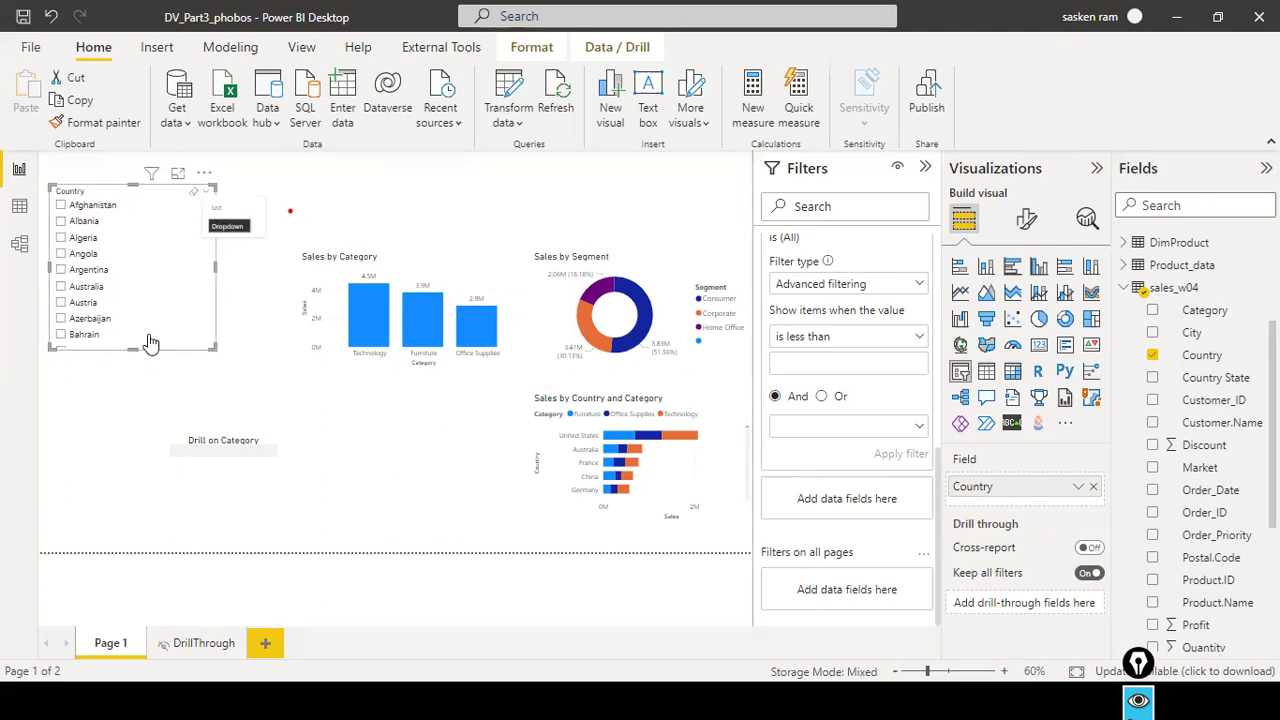
{"action": "scroll", "coordinate": [145, 321], "scroll_direction": "down", "scroll_amount": 2}
{"action": "scroll", "coordinate": [145, 321], "scroll_direction": "up", "scroll_amount": 2}
{"action": "left_click", "coordinate": [226, 227]}
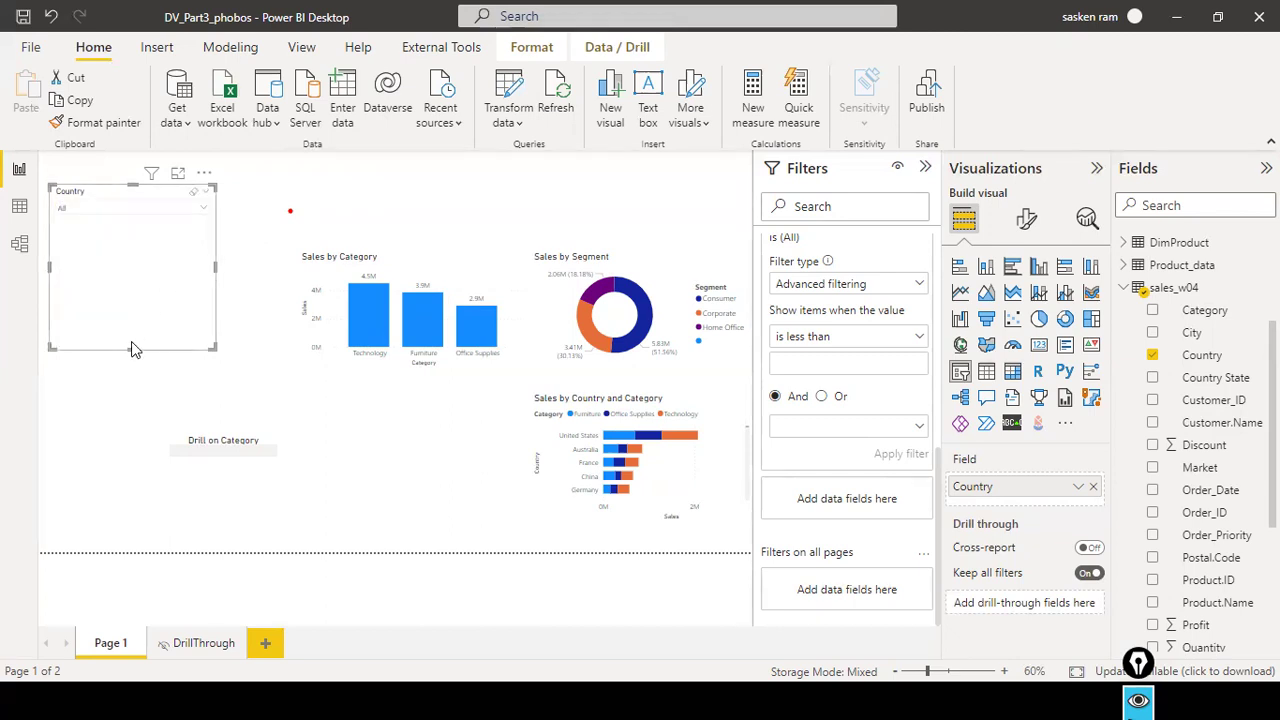
Browse the slicer's dropdown list and filter the page by both Algeria and Australia
{"action": "left_click", "coordinate": [203, 212]}
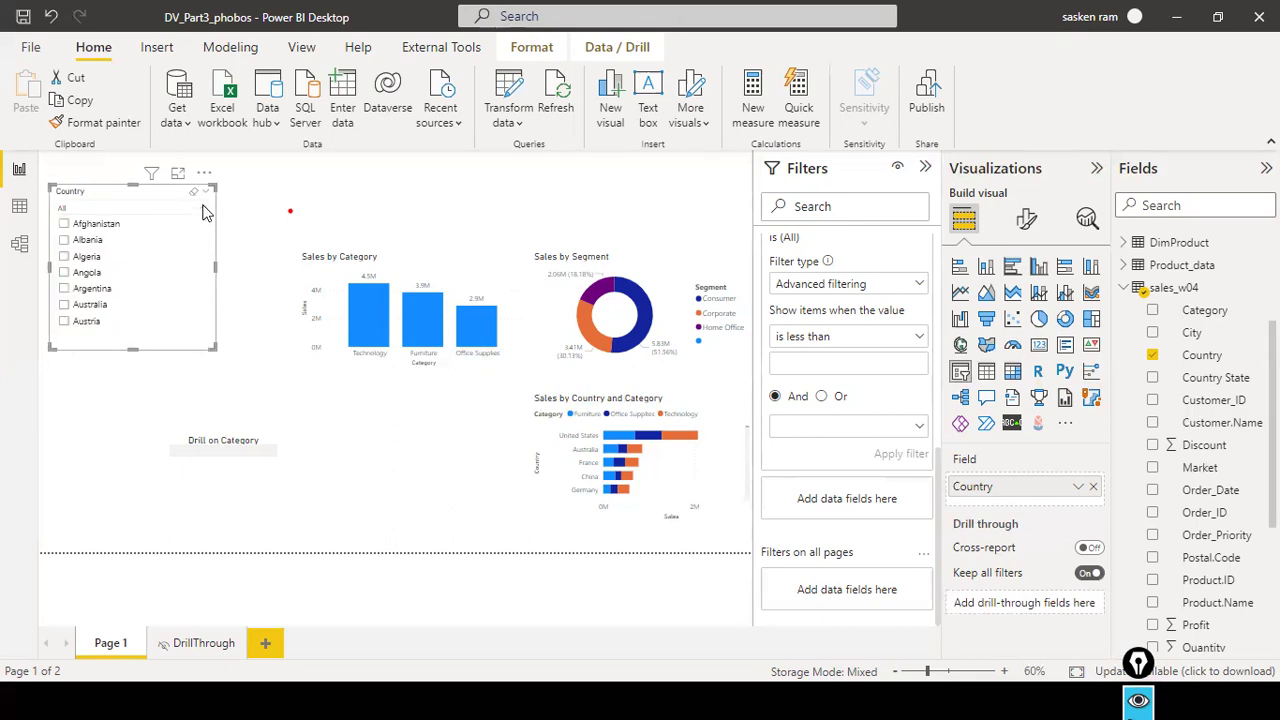
{"action": "scroll", "coordinate": [157, 243], "scroll_direction": "down", "scroll_amount": 4}
{"action": "scroll", "coordinate": [157, 243], "scroll_direction": "up", "scroll_amount": 4}
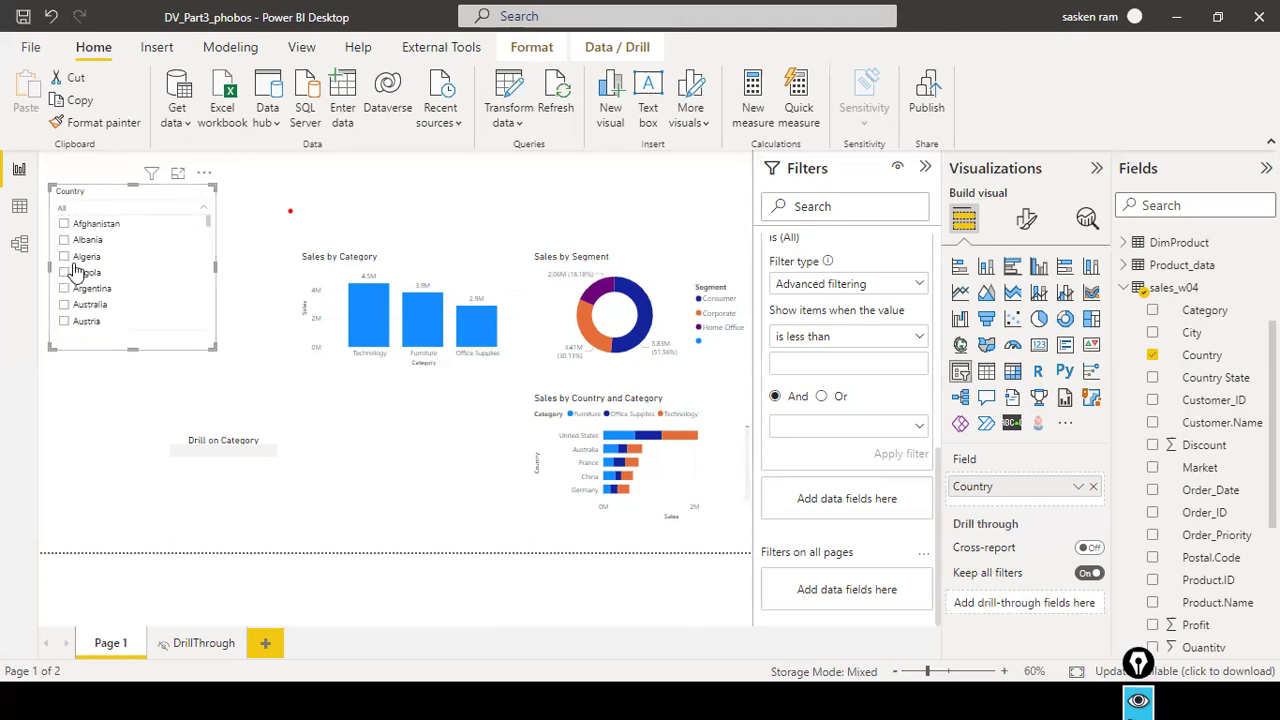
{"action": "left_click", "coordinate": [64, 257]}
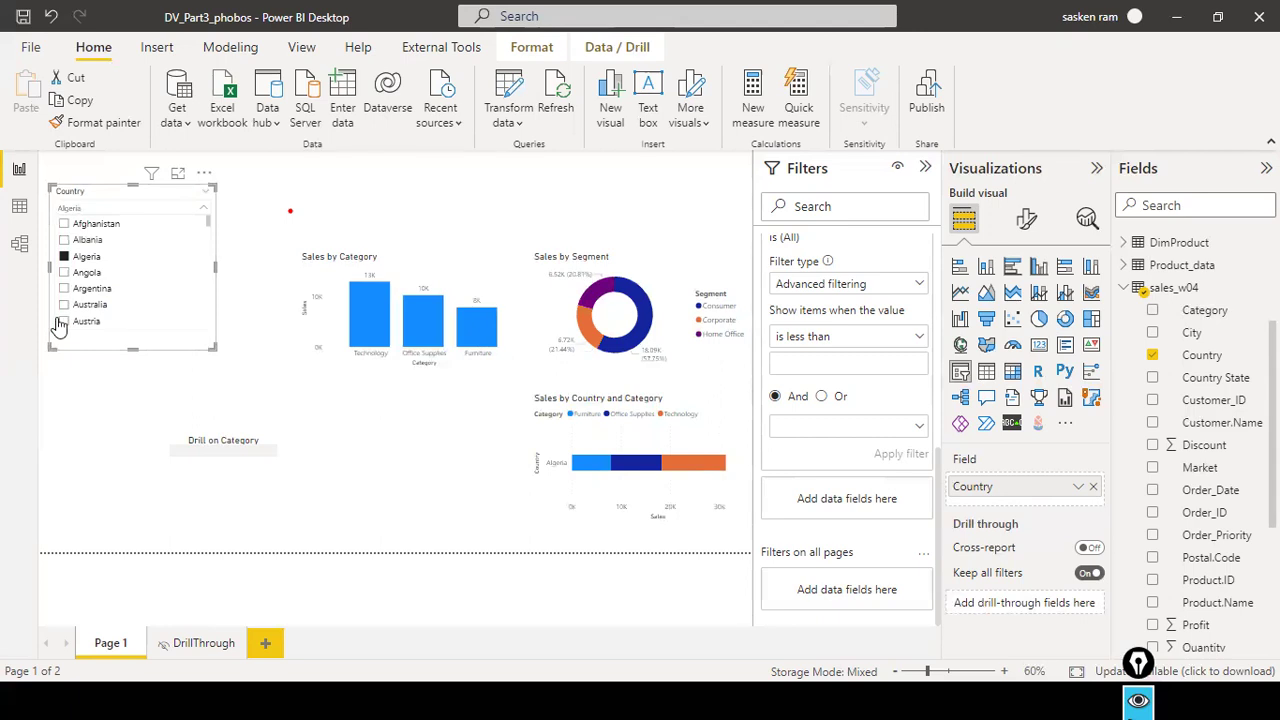
{"action": "left_click", "coordinate": [64, 305], "text": "ctrl"}
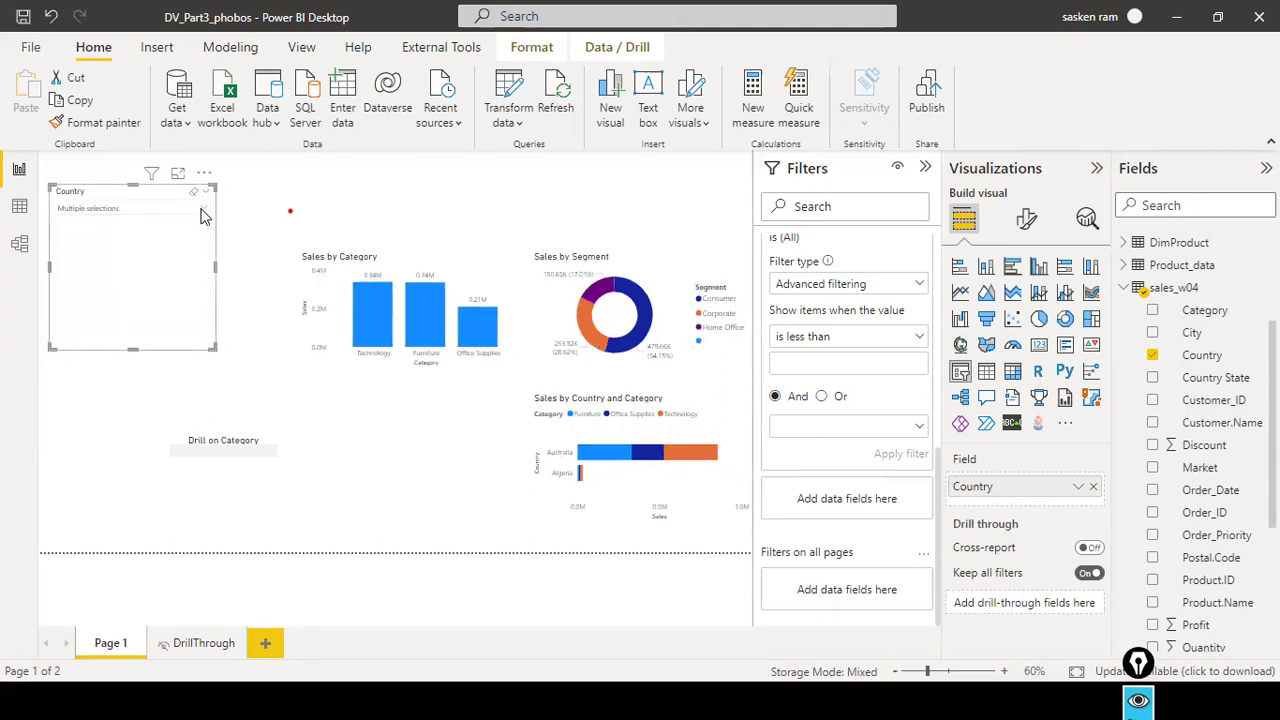
Shrink the Country slicer to a compact single-row box and move it closer to the Sales by Category chart
{"action": "left_click_drag", "start_coordinate": [133, 349], "coordinate": [133, 217]}
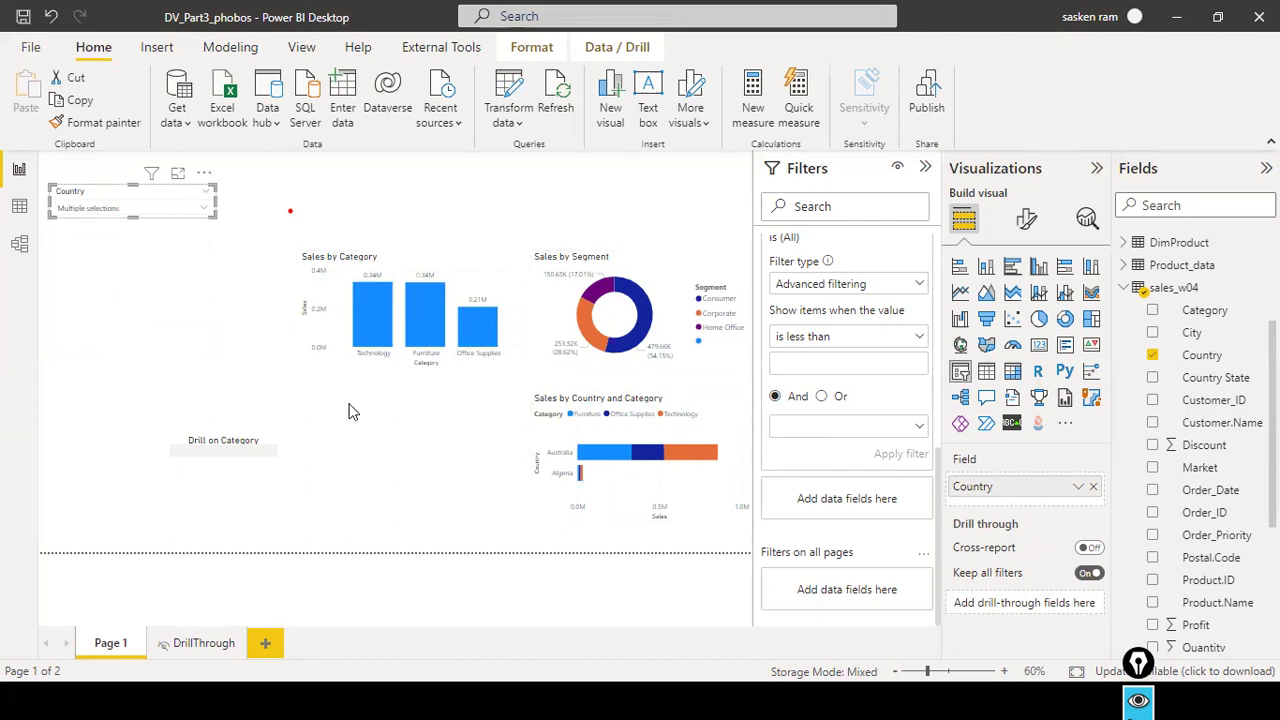
{"action": "mouse_move", "coordinate": [256, 458]}
{"action": "left_click", "coordinate": [202, 213]}
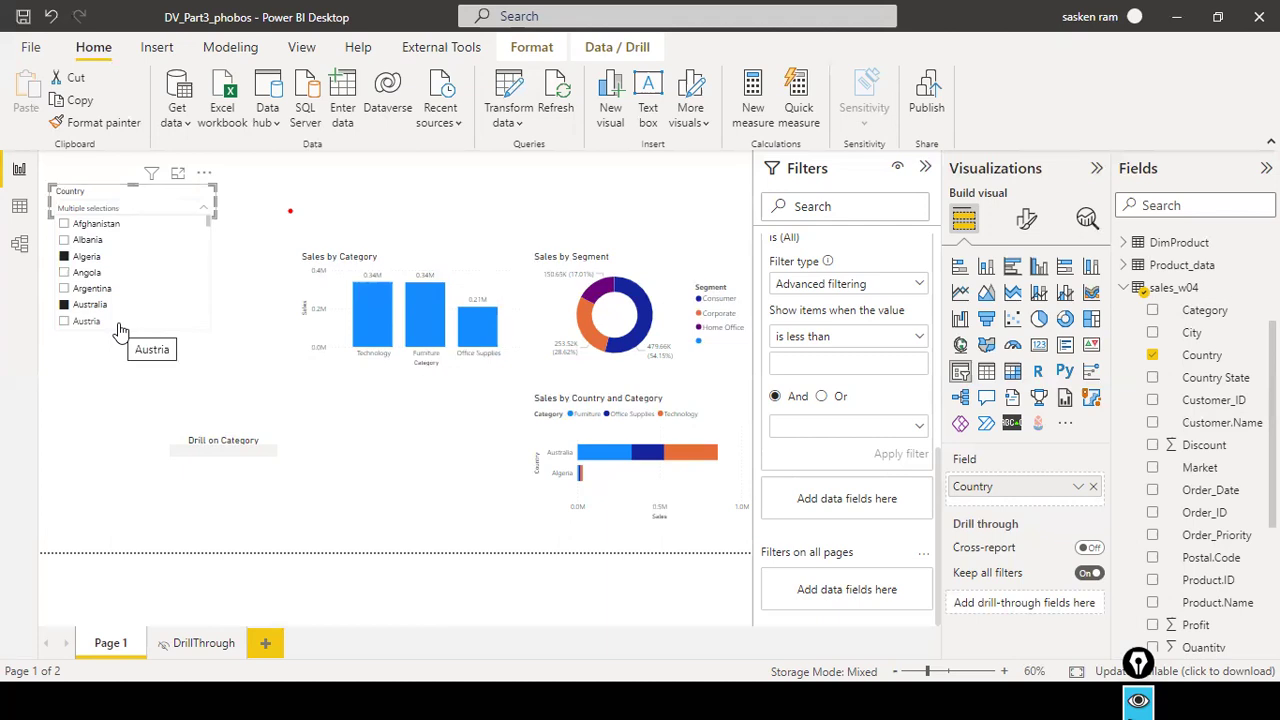
{"action": "left_click", "coordinate": [205, 209]}
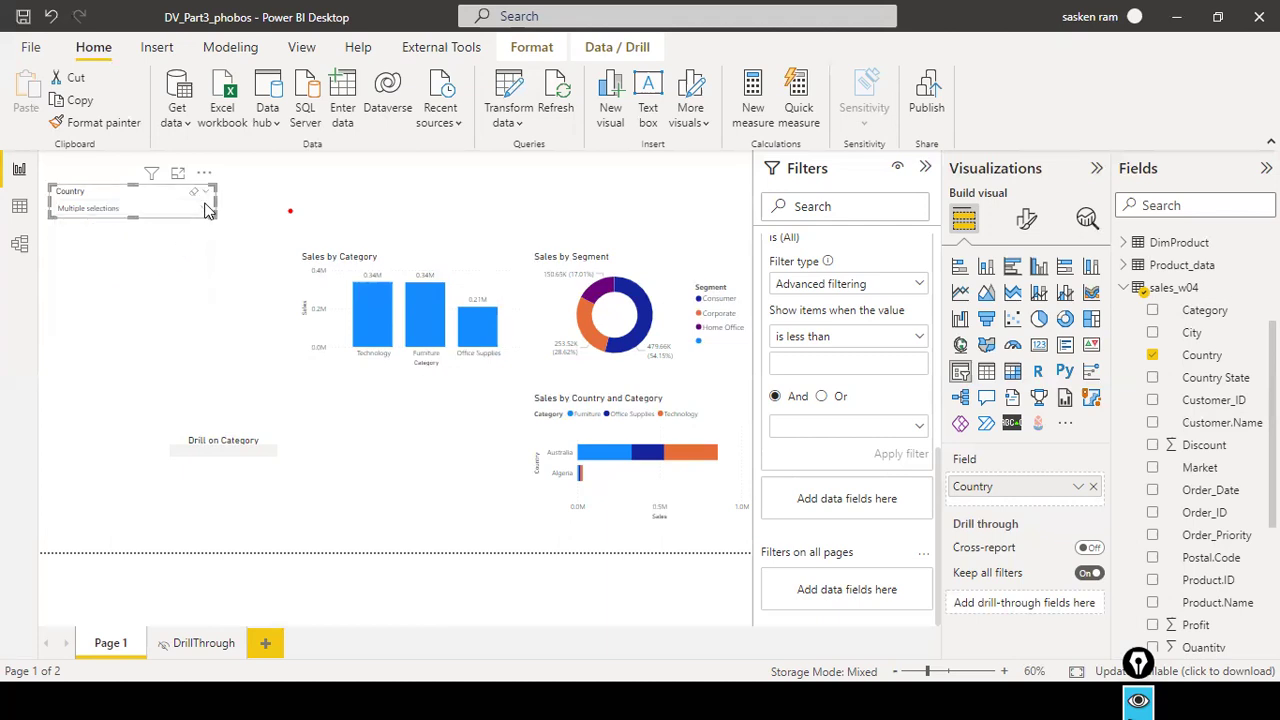
{"action": "left_click", "coordinate": [147, 277]}
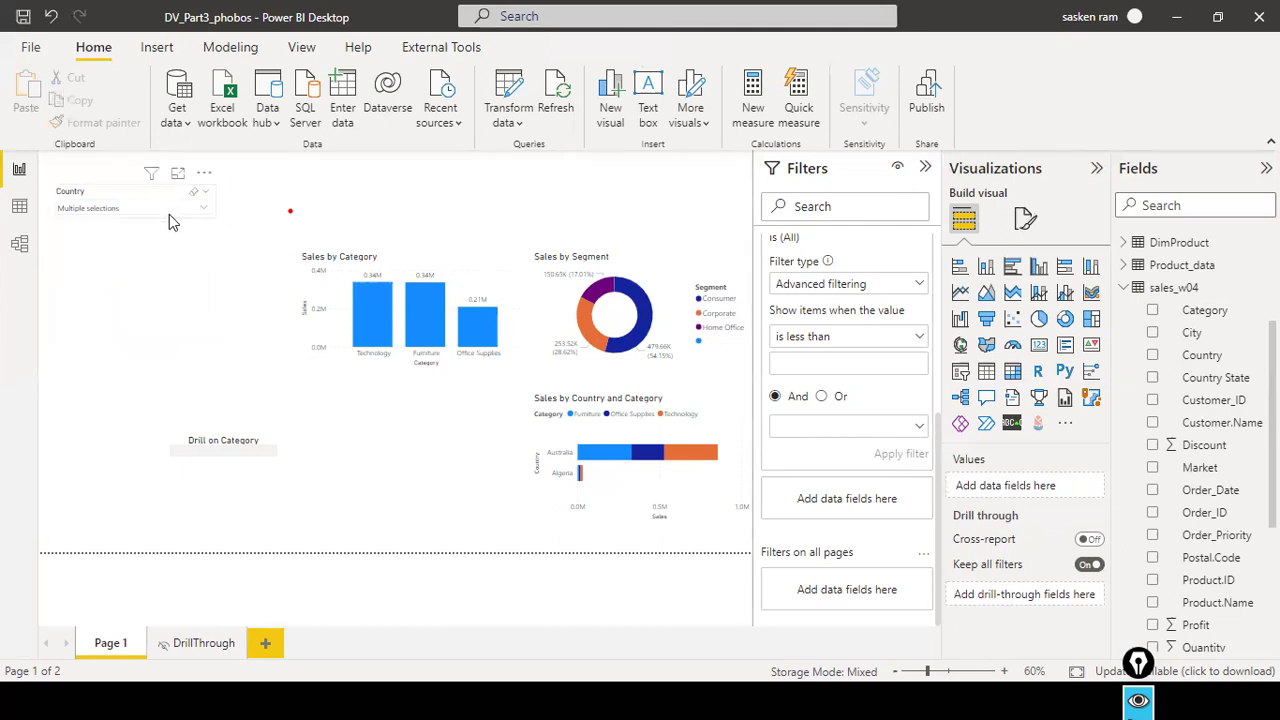
{"action": "left_click_drag", "start_coordinate": [169, 214], "coordinate": [214, 214]}
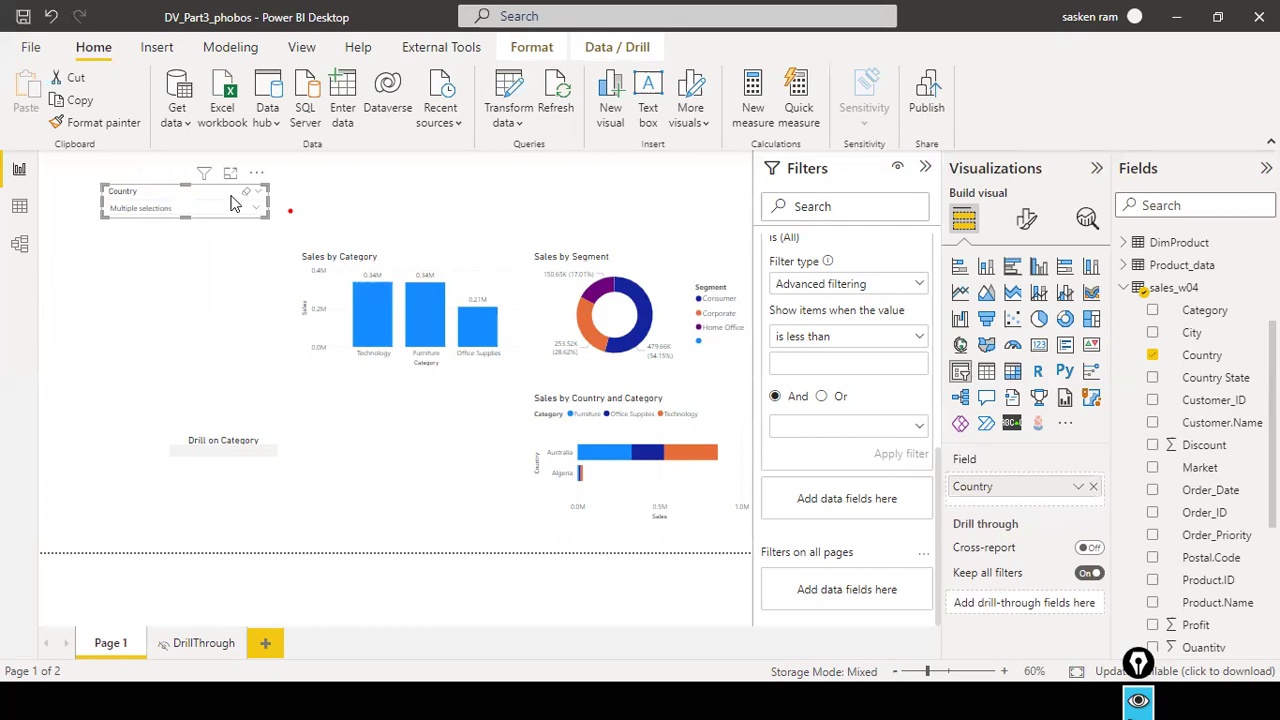
Check which filters affect the Country slicer while Technology is highlighted in the Sales by Category chart, and clear the highlight
{"action": "mouse_move", "coordinate": [205, 177]}
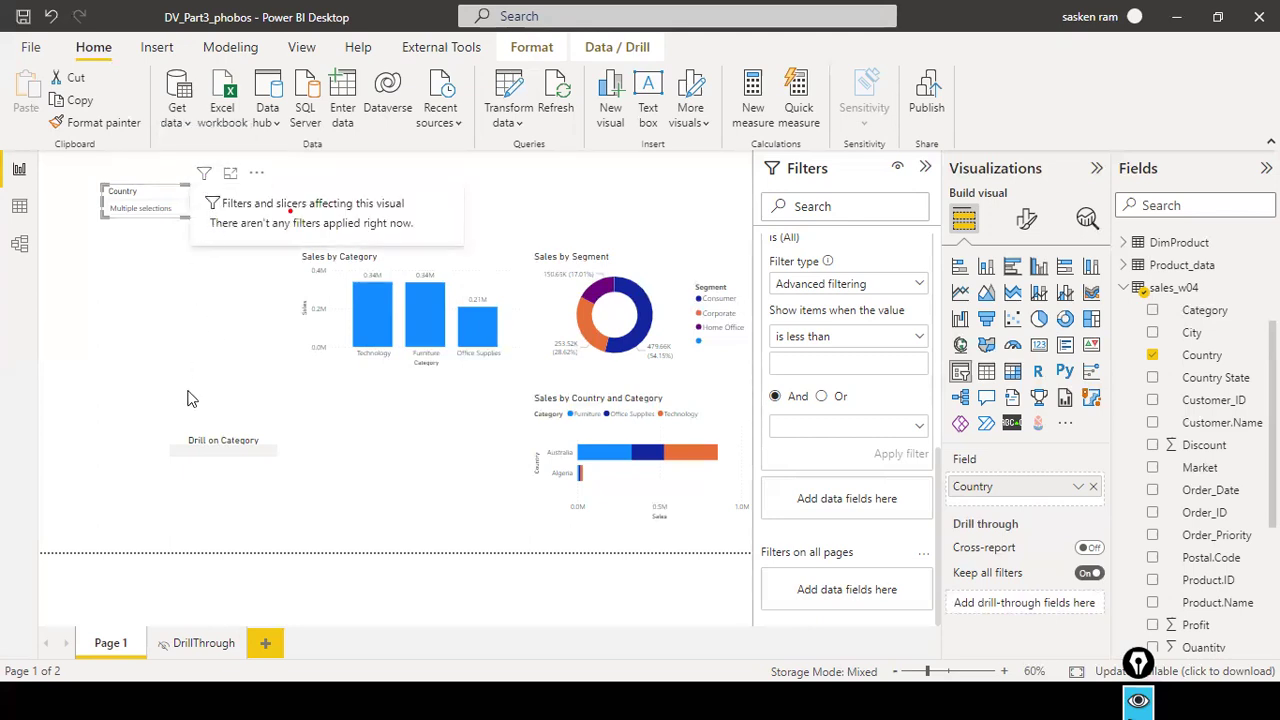
{"action": "left_click", "coordinate": [226, 390]}
{"action": "left_click", "coordinate": [366, 322]}
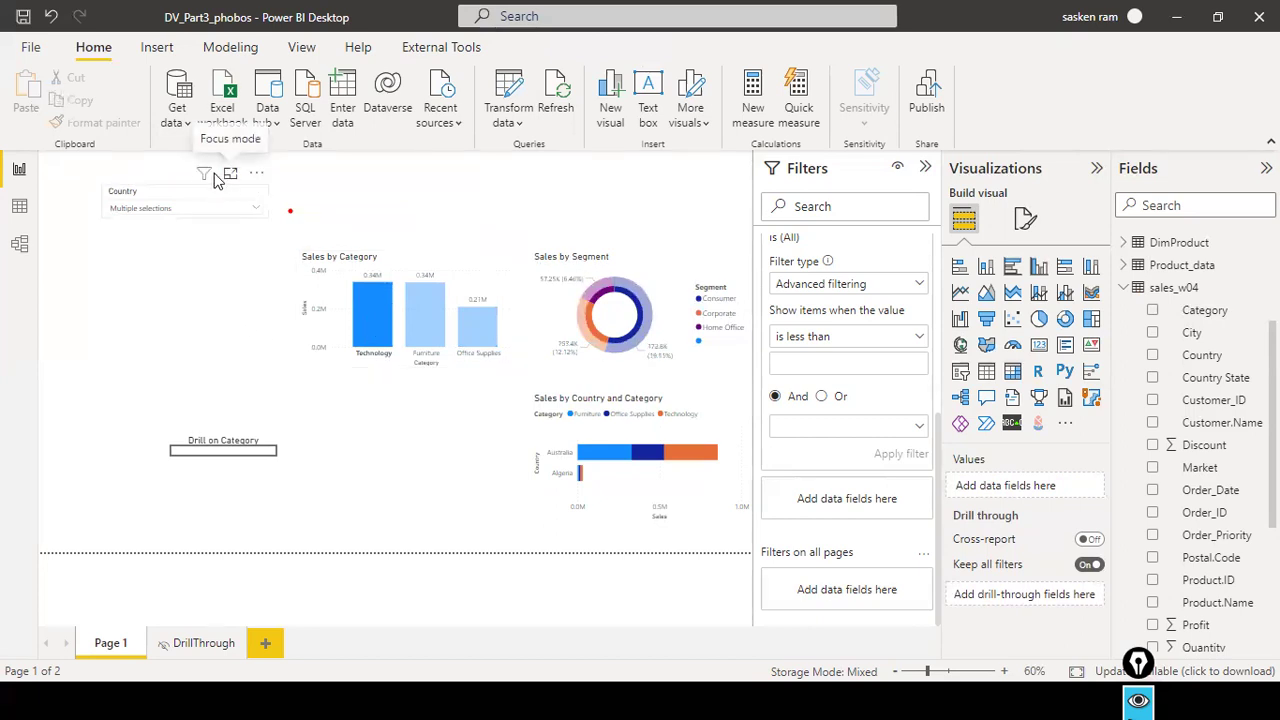
{"action": "mouse_move", "coordinate": [203, 177]}
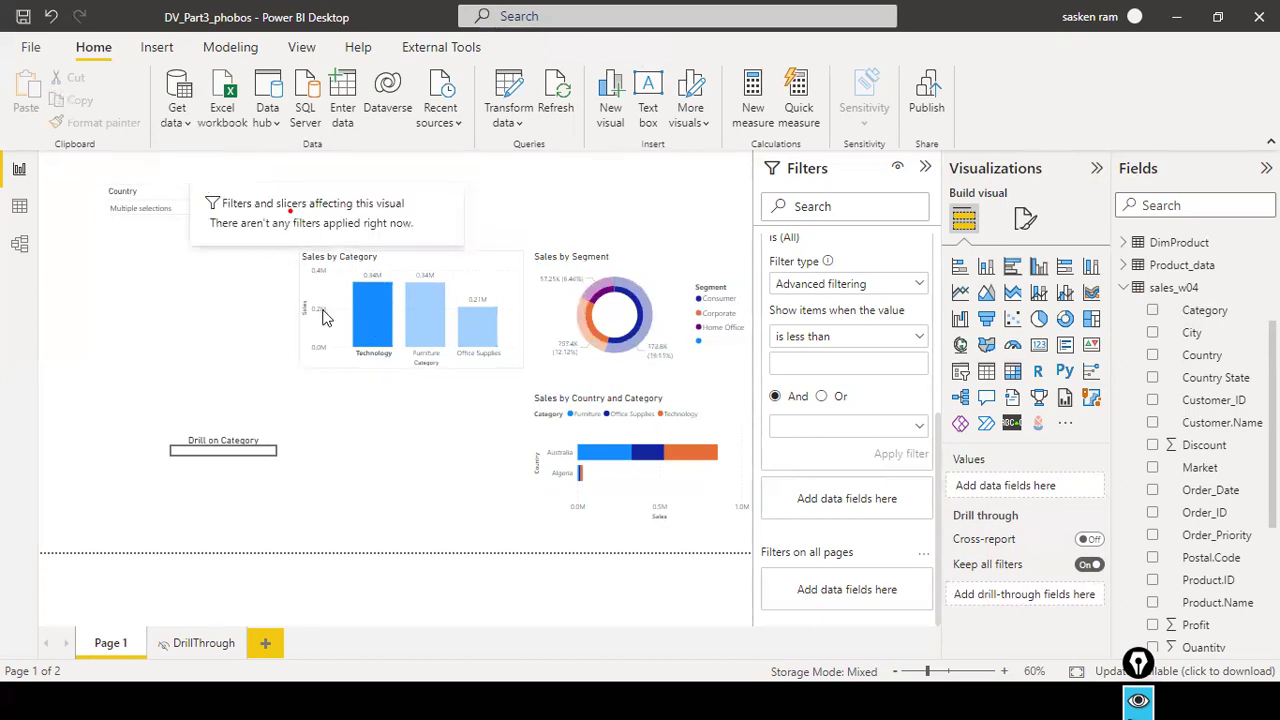
{"action": "left_click", "coordinate": [505, 268]}
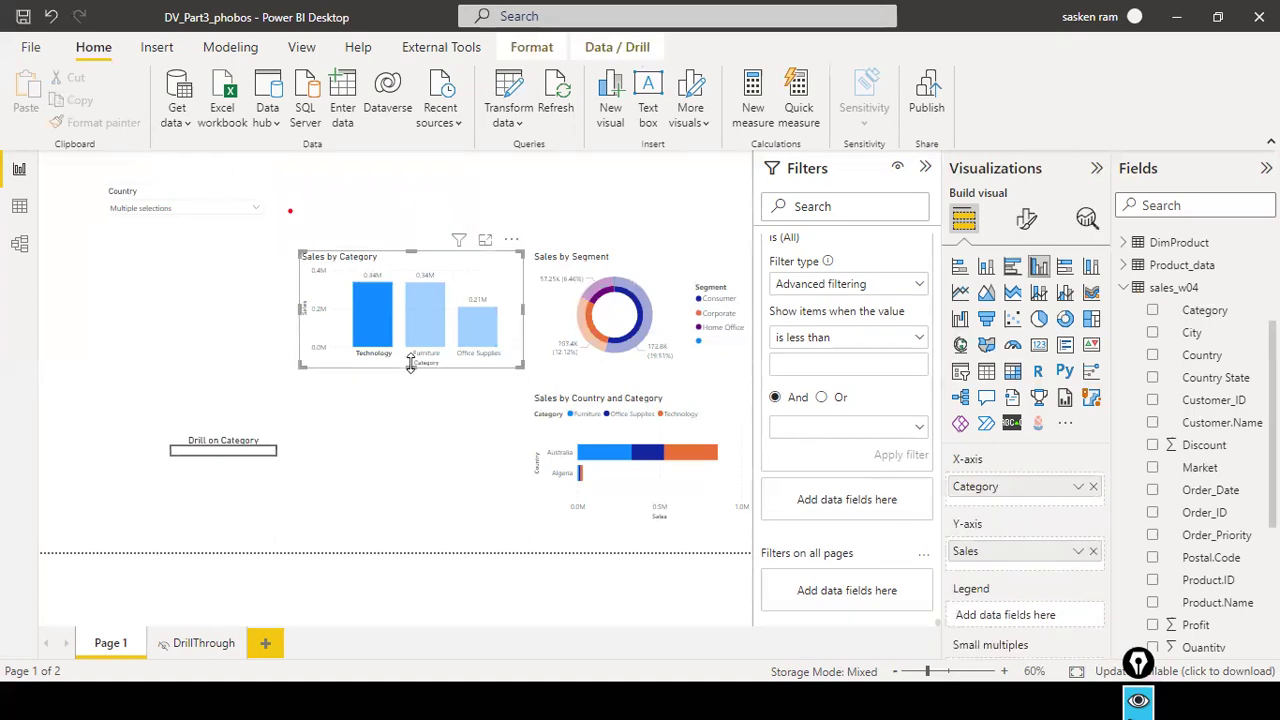
{"action": "left_click", "coordinate": [341, 358]}
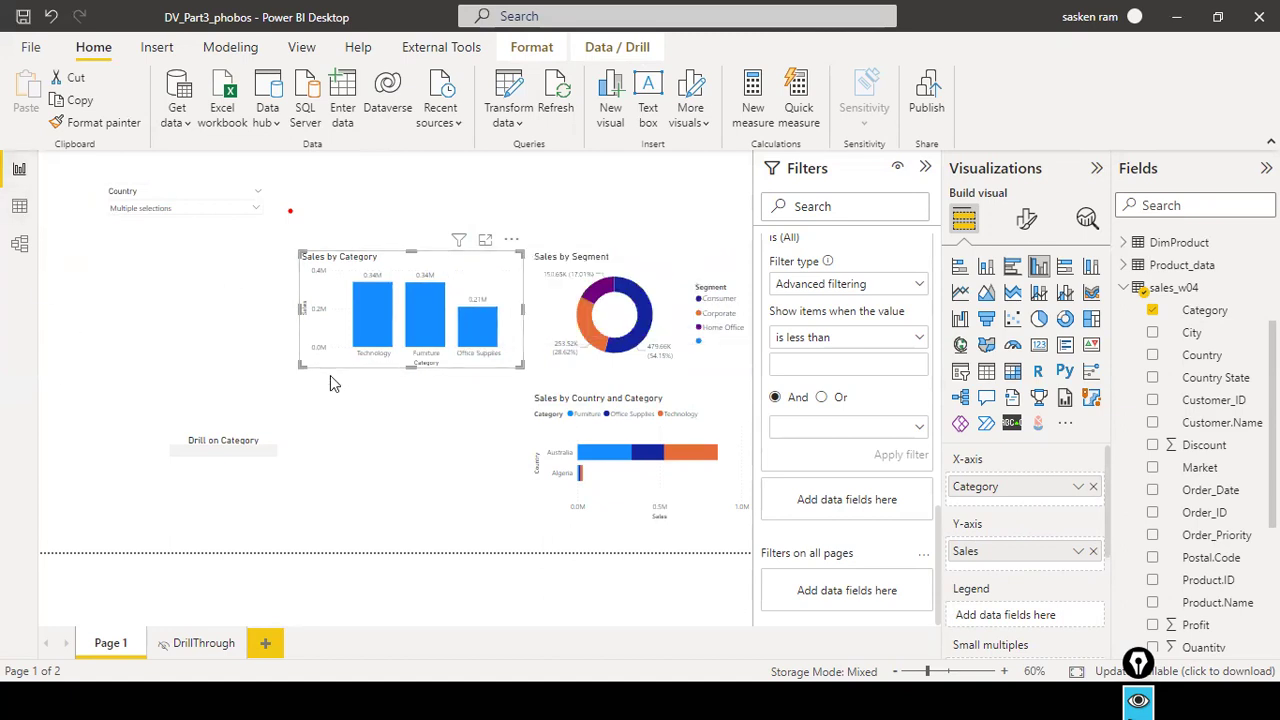
Cross-highlight the visuals by Technology and by Furniture from the Sales by Category chart, and clear the highlight
{"action": "left_click", "coordinate": [380, 330]}
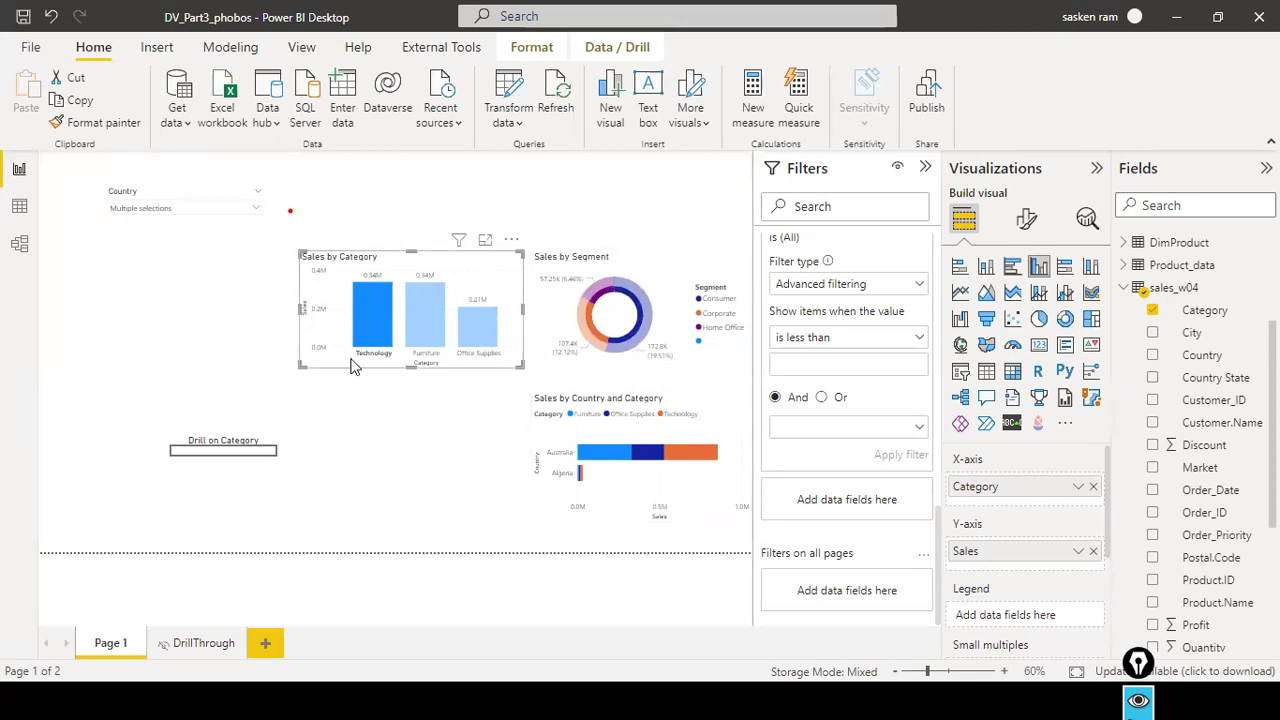
{"action": "mouse_move", "coordinate": [375, 345]}
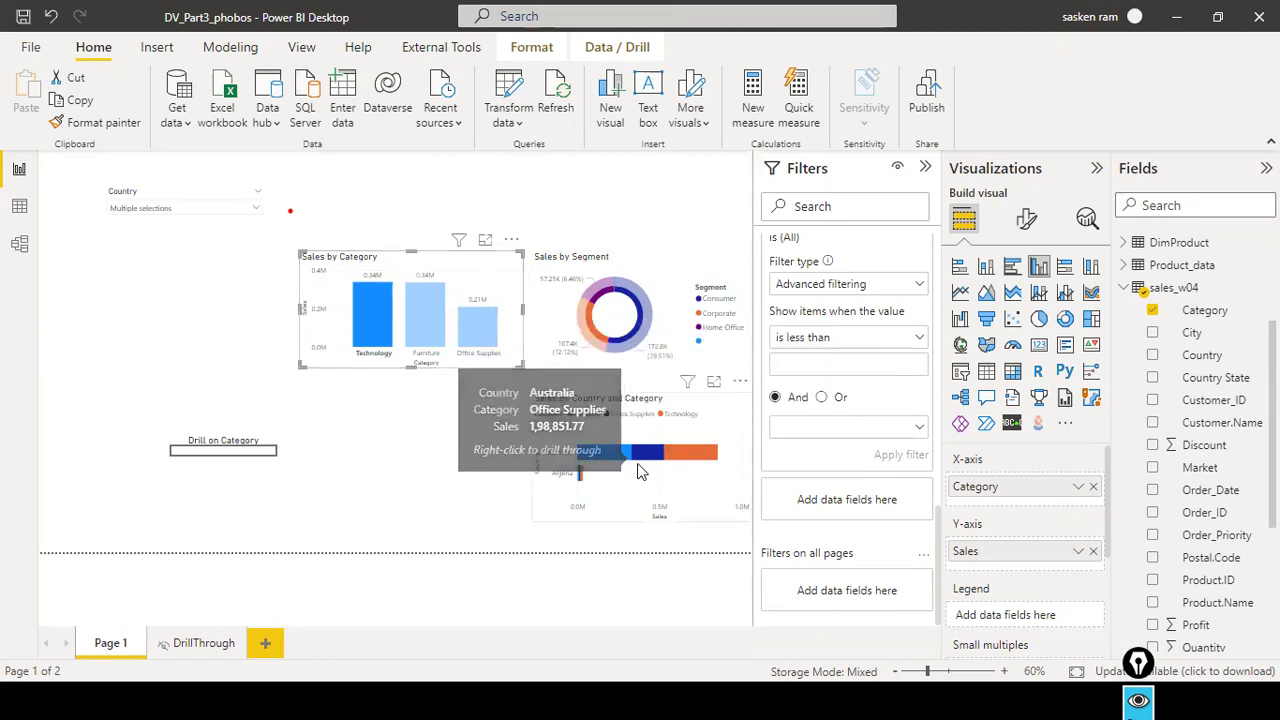
{"action": "left_click", "coordinate": [437, 328]}
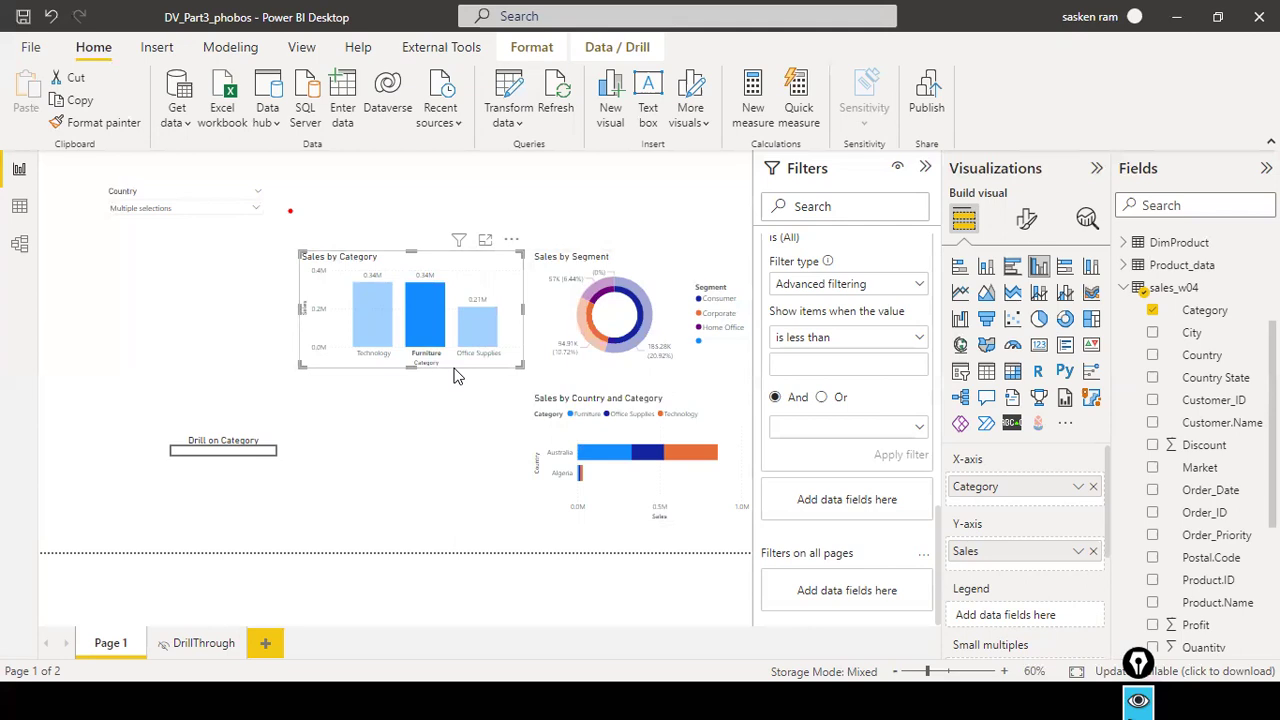
{"action": "left_click", "coordinate": [255, 207]}
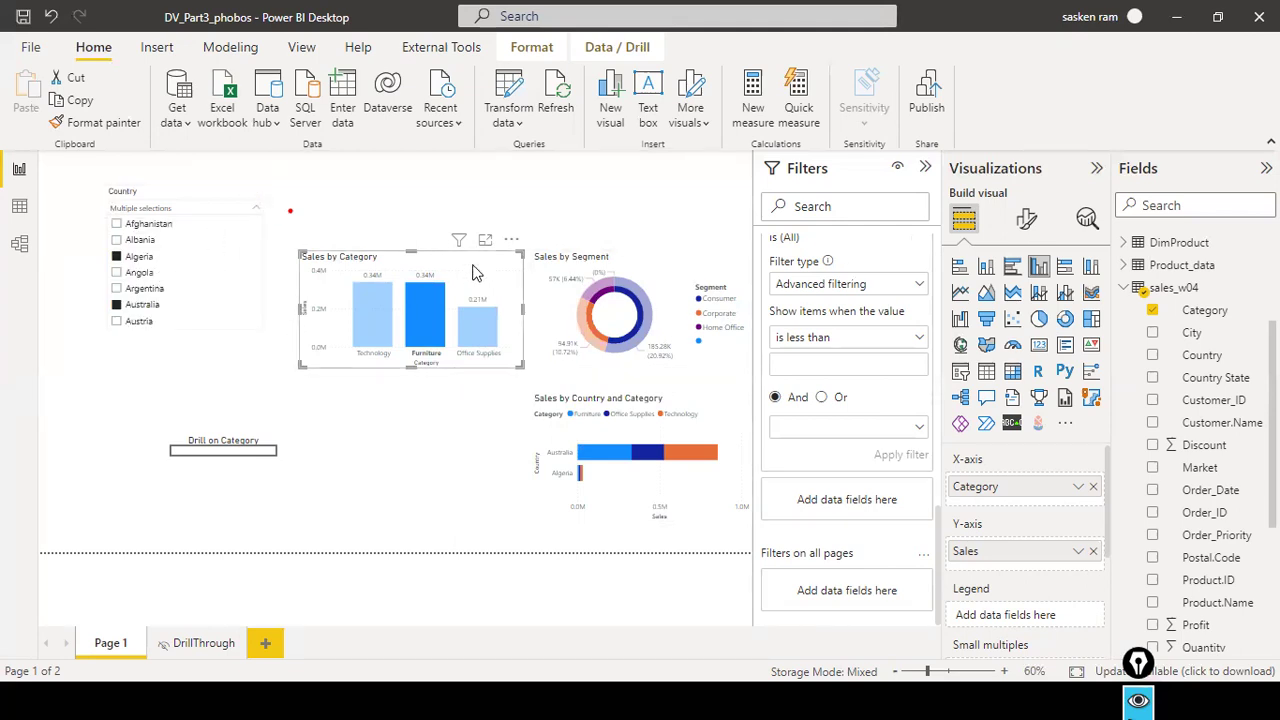
{"action": "left_click", "coordinate": [508, 272]}
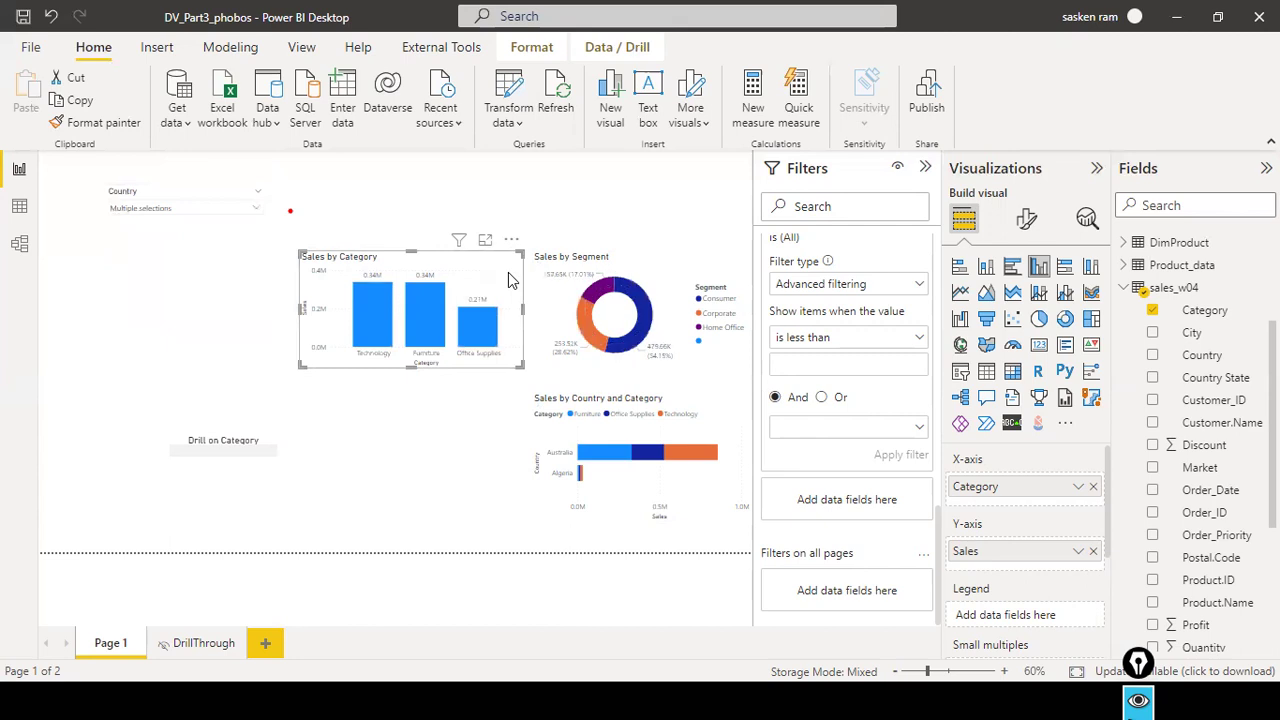
Add Afghanistan, Angola and Austria to the slicer's selection and briefly highlight Technology in the Sales by Category chart
{"action": "left_click", "coordinate": [255, 207]}
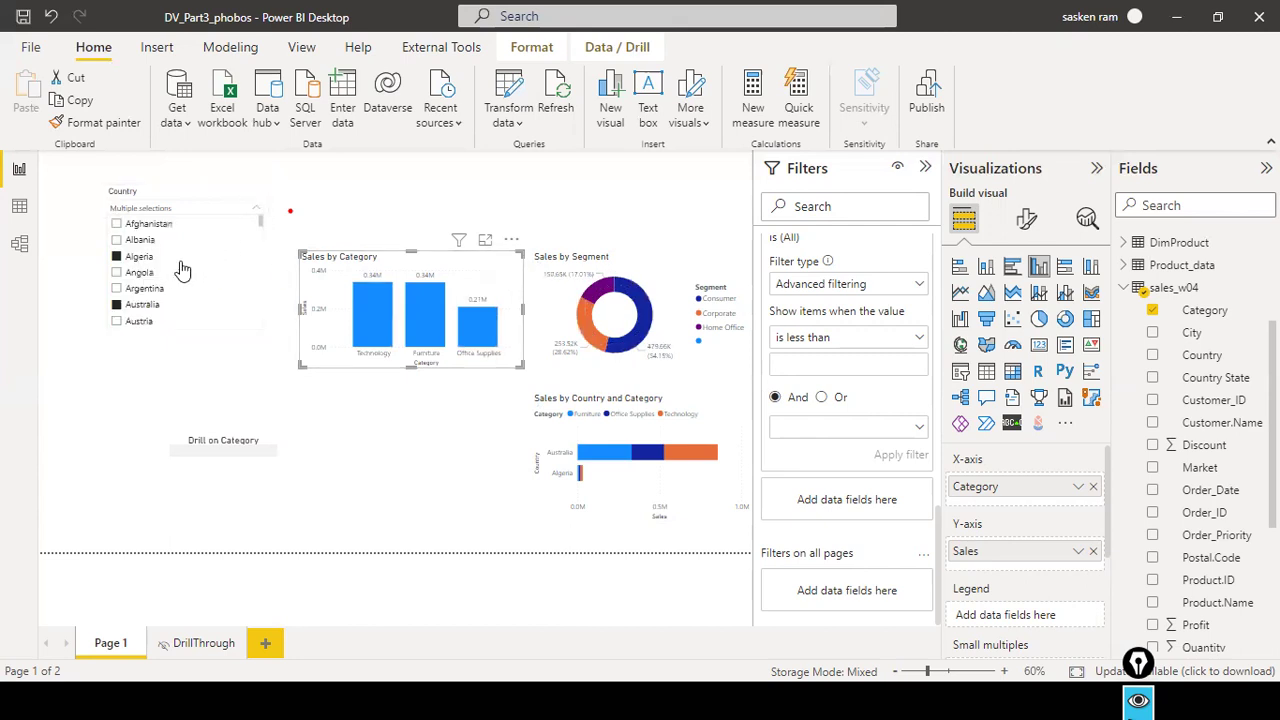
{"action": "left_click", "coordinate": [155, 226]}
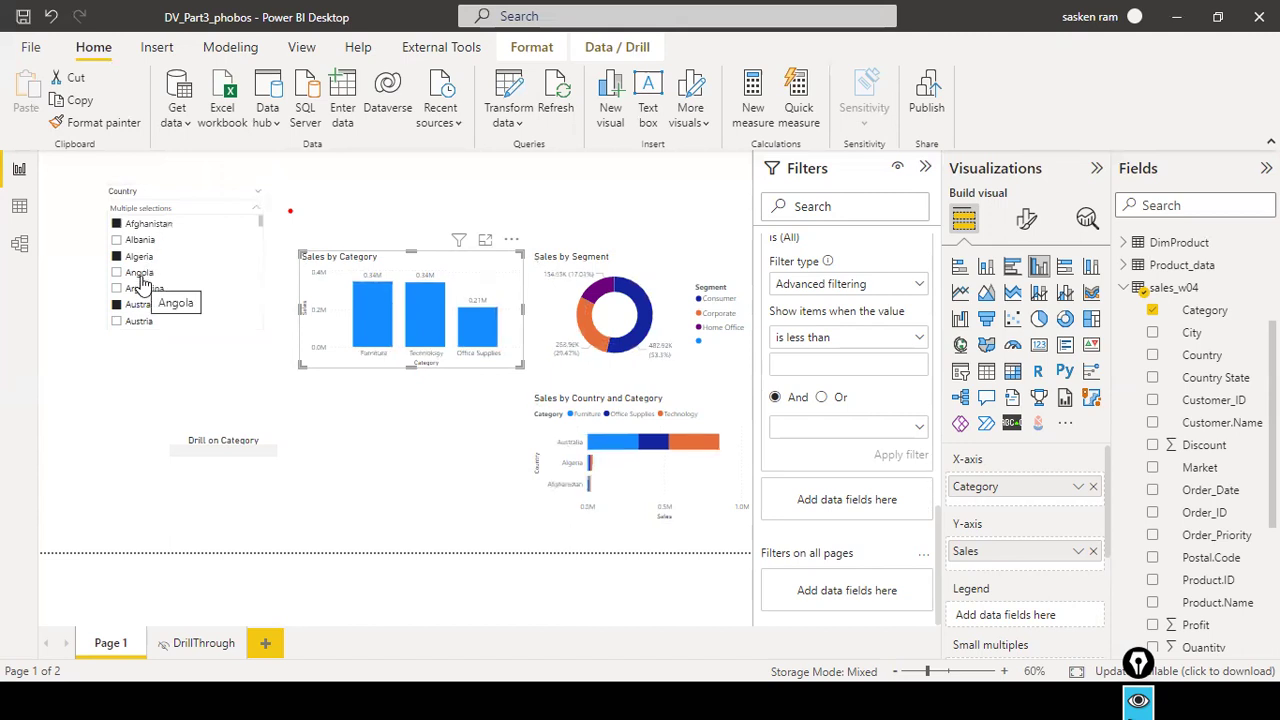
{"action": "left_click", "coordinate": [152, 330]}
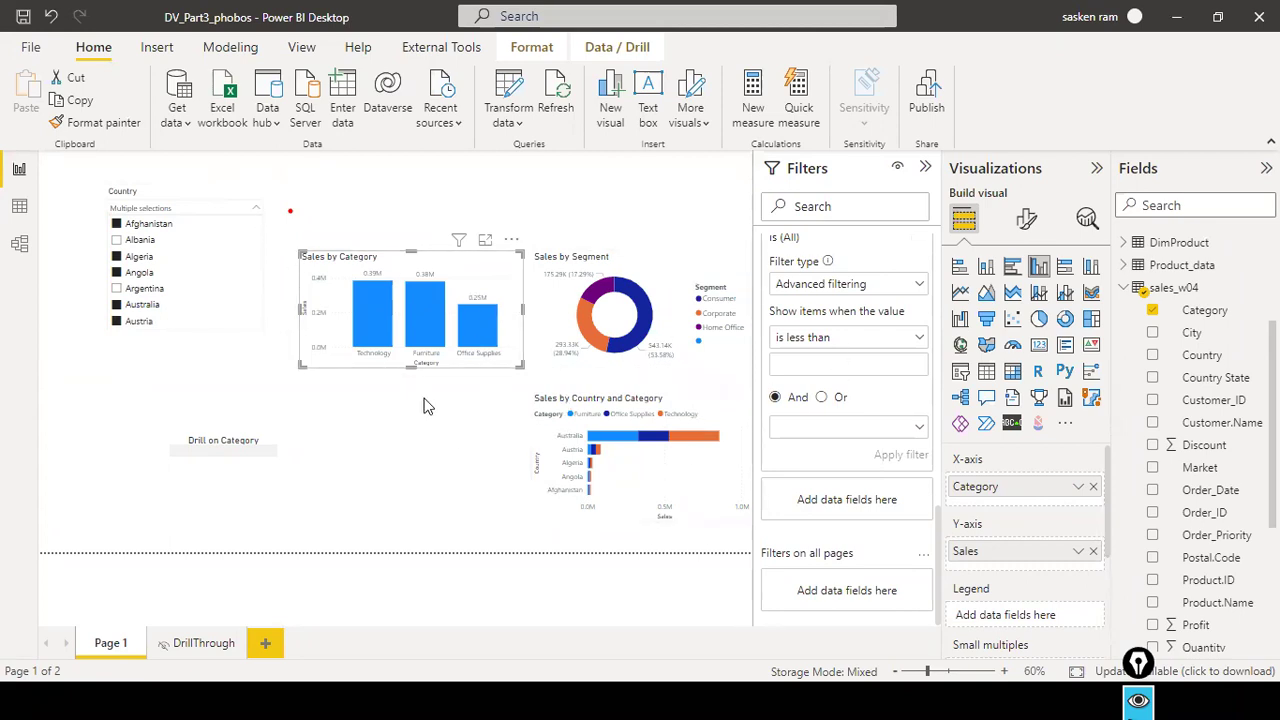
{"action": "left_click", "coordinate": [369, 320]}
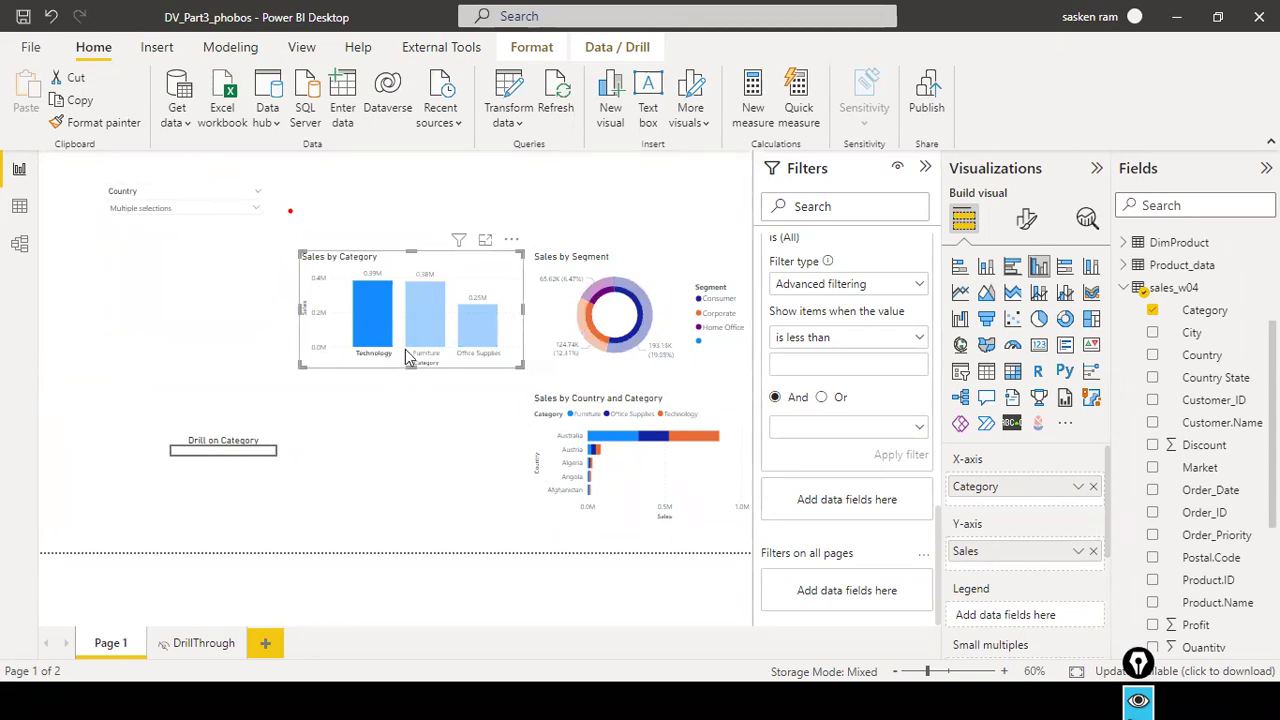
{"action": "left_click", "coordinate": [518, 310]}
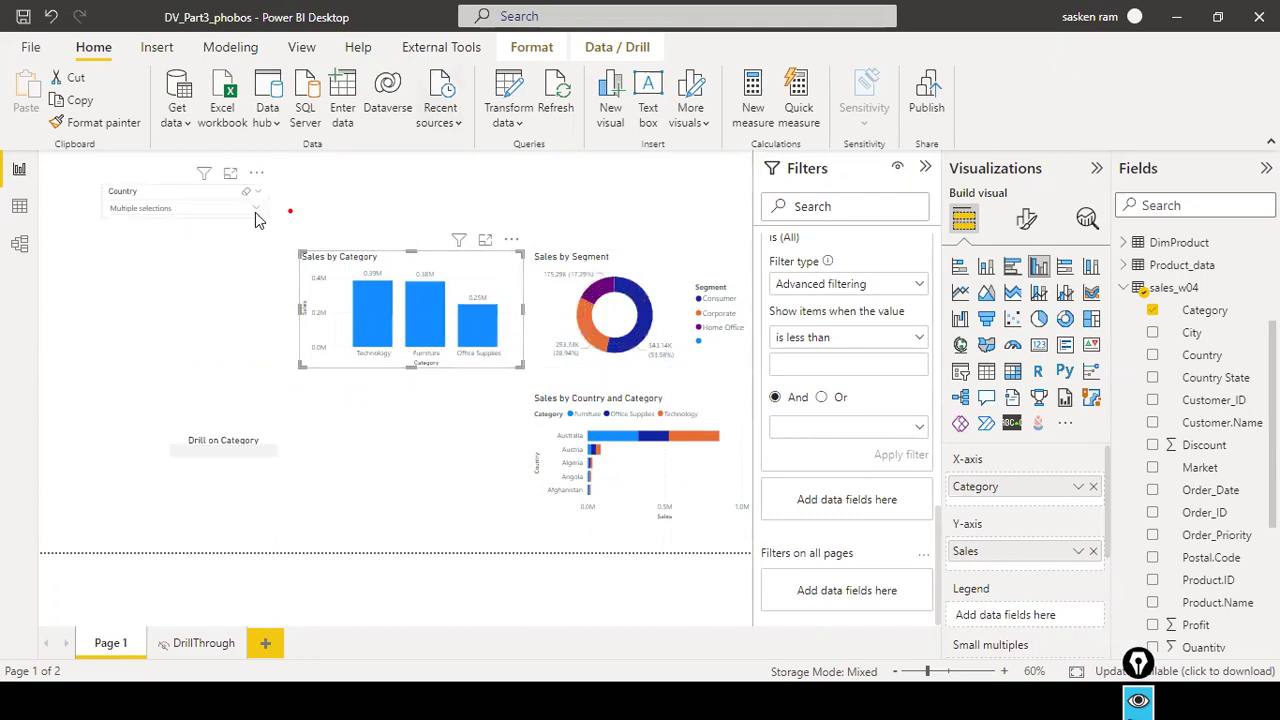
Clear all country selections in the slicer and collapse its dropdown list
{"action": "left_click", "coordinate": [259, 208]}
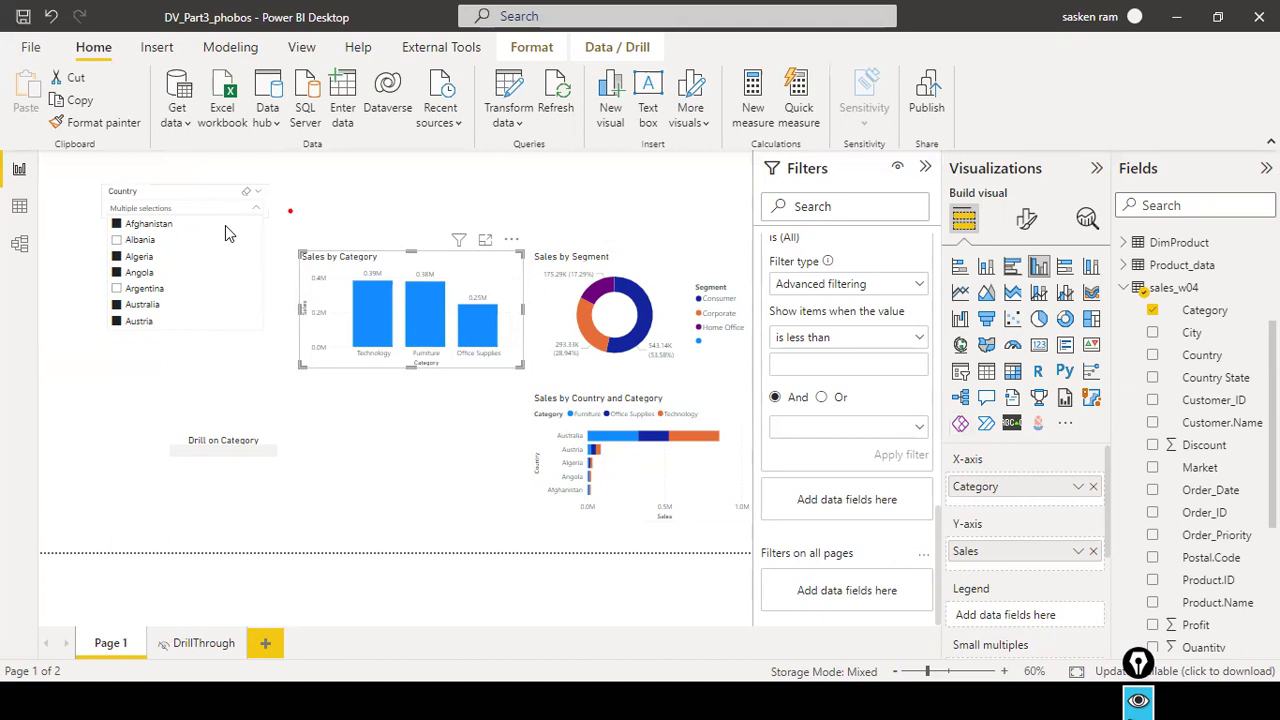
{"action": "left_click", "coordinate": [247, 193]}
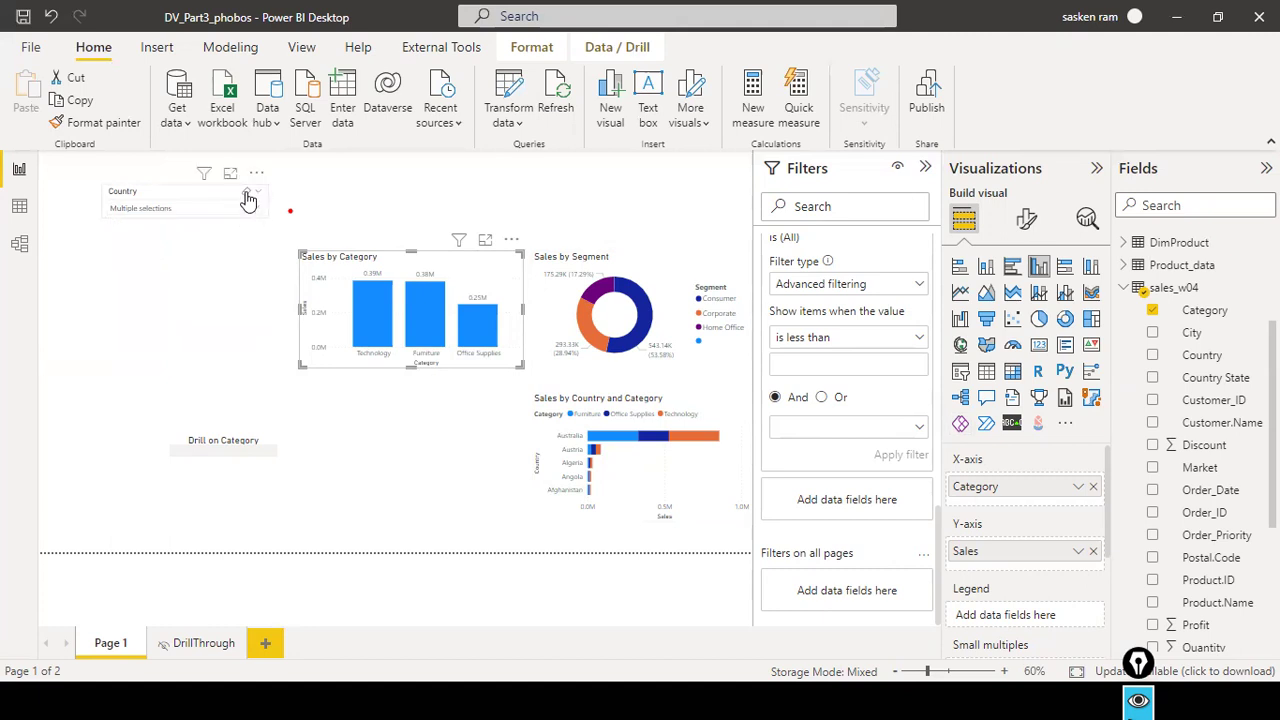
{"action": "left_click", "coordinate": [253, 214]}
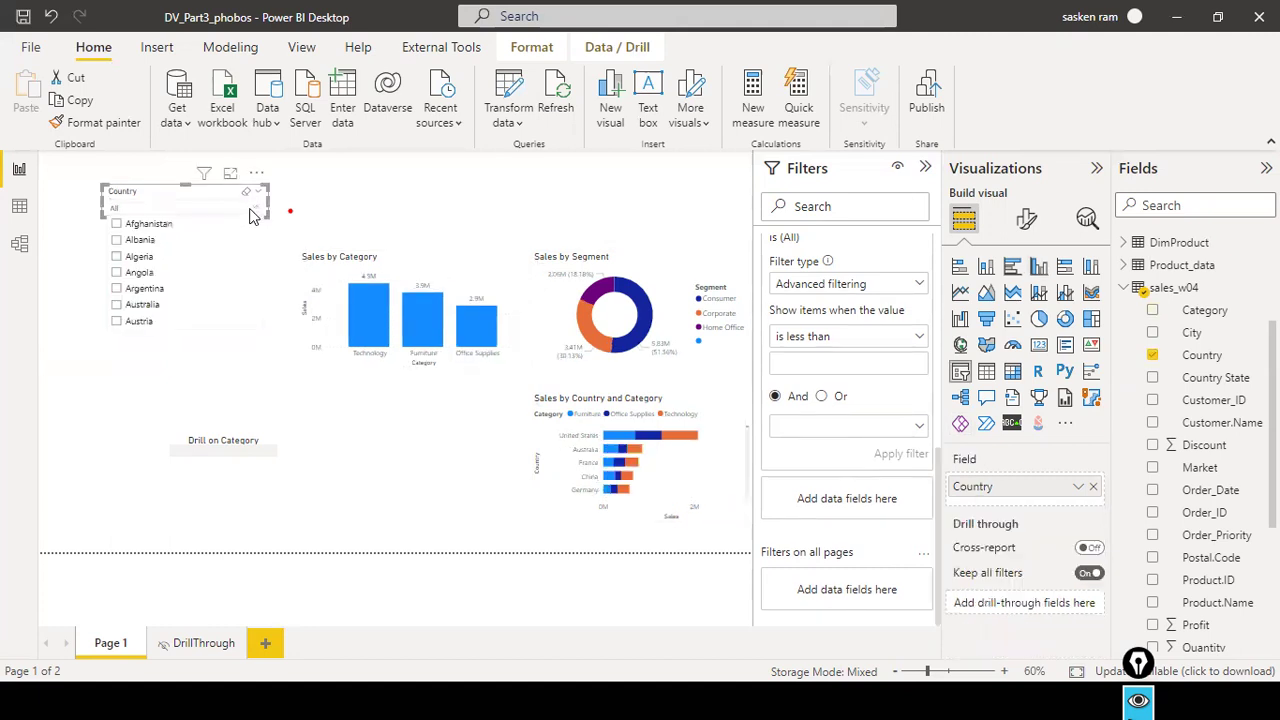
{"action": "left_click", "coordinate": [253, 216]}
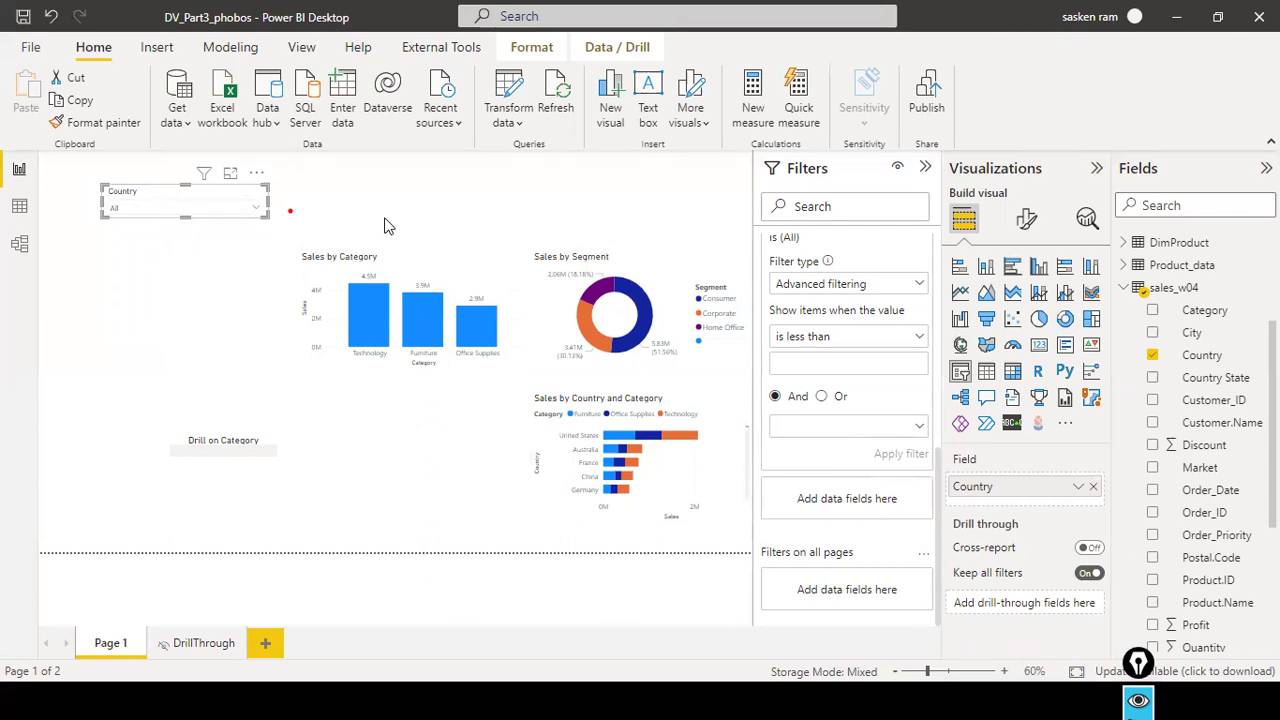
{"action": "left_click", "coordinate": [258, 200]}
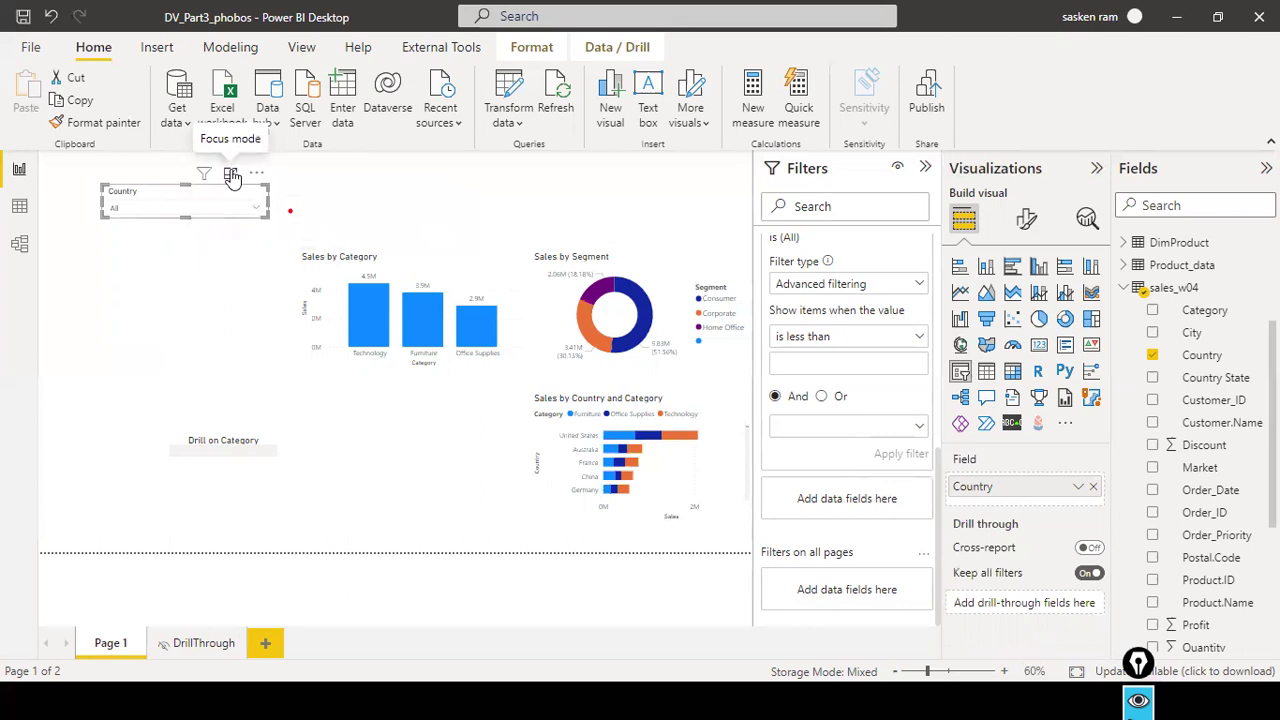
View the Country slicer in focus mode, return to the report, and examine the slicer's additional options
{"action": "left_click", "coordinate": [231, 176]}
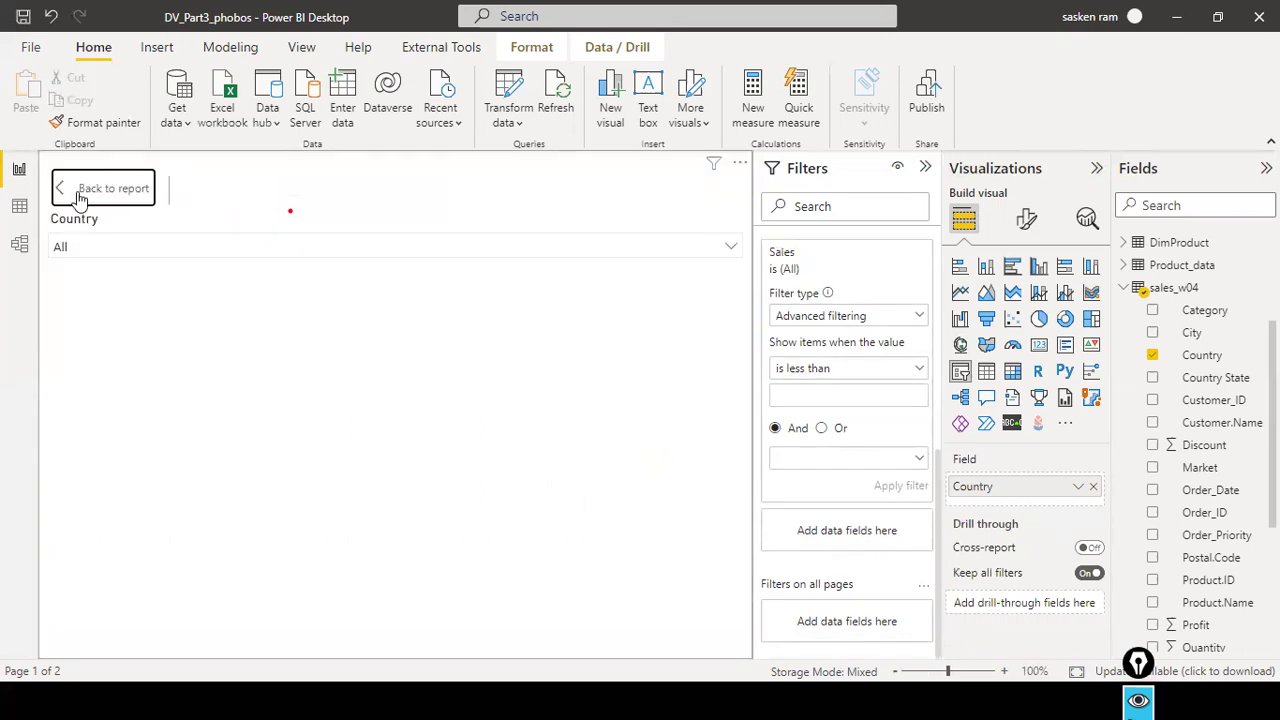
{"action": "left_click", "coordinate": [76, 192]}
{"action": "left_click", "coordinate": [257, 176]}
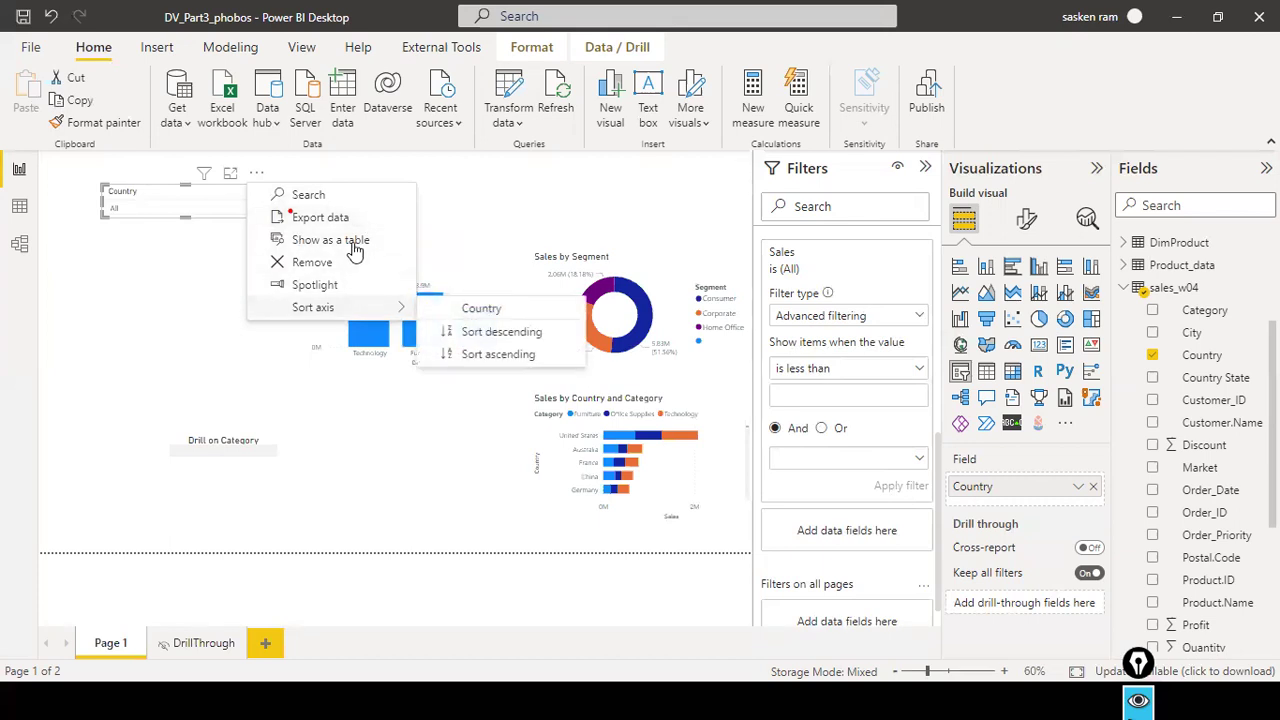
{"action": "left_click", "coordinate": [152, 340]}
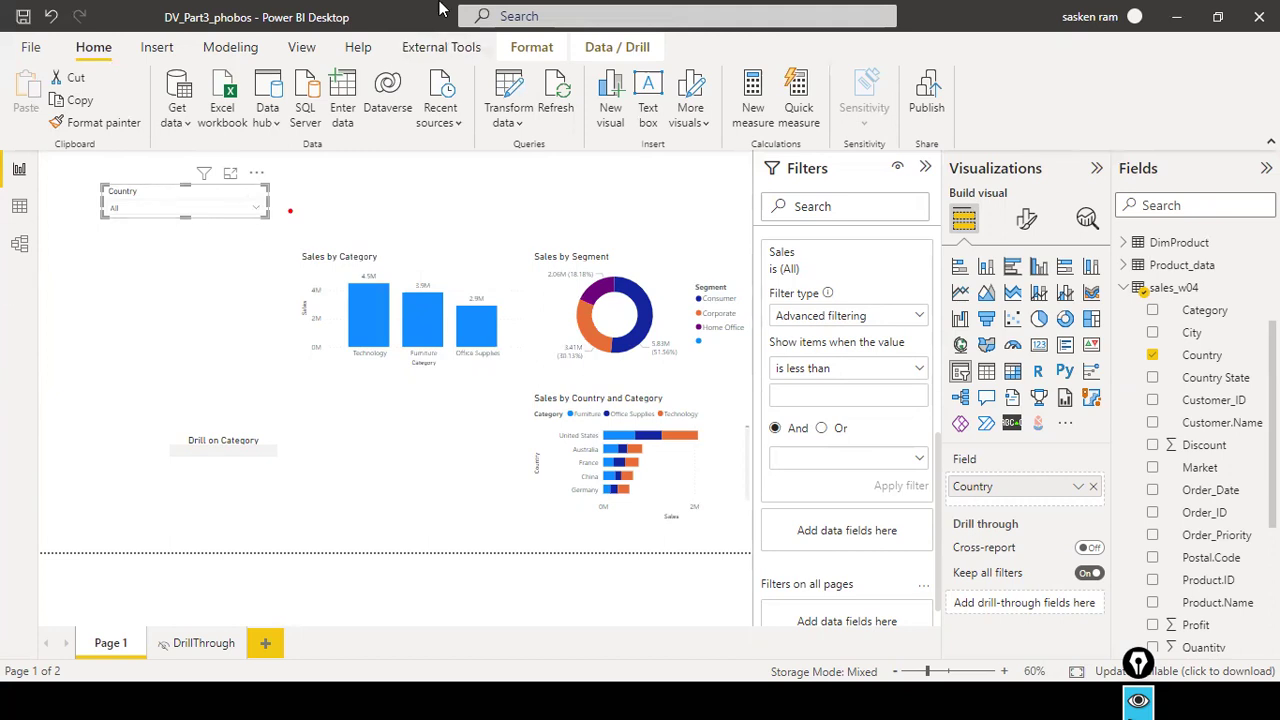
Turn off Multi-select with Ctrl in the Country slicer's selection settings
{"action": "left_click", "coordinate": [1028, 222]}
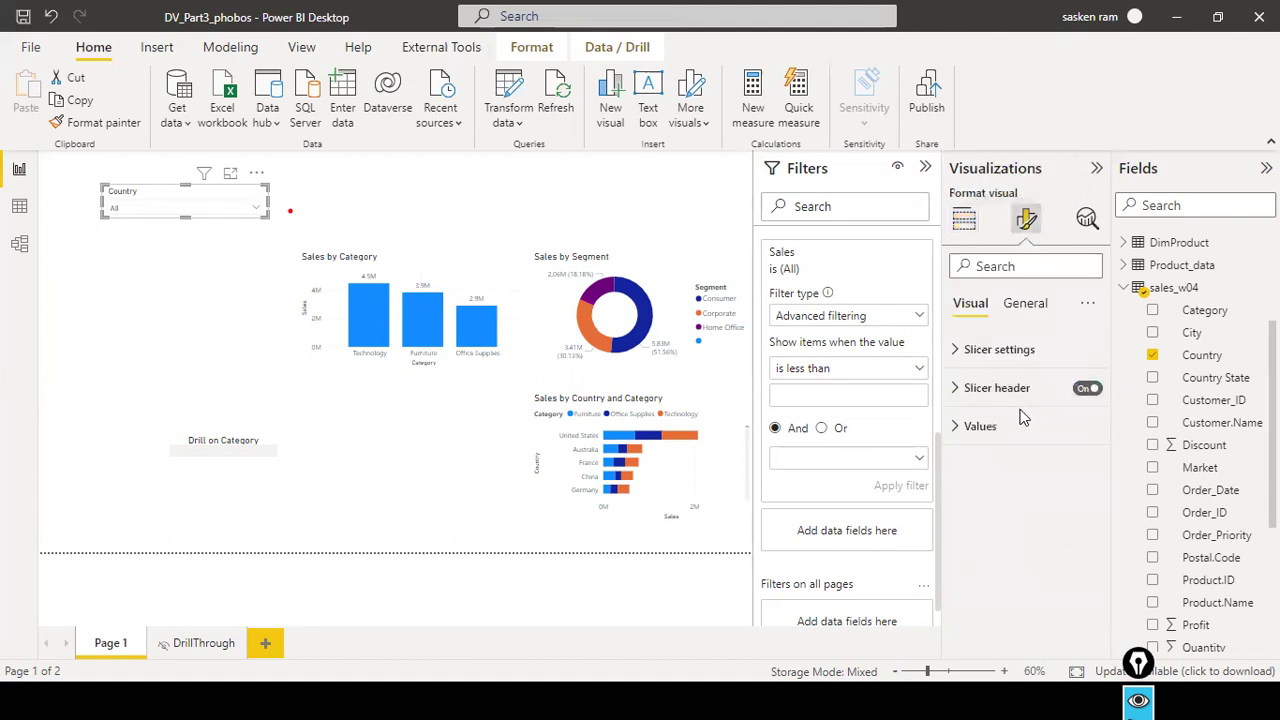
{"action": "left_click", "coordinate": [956, 352]}
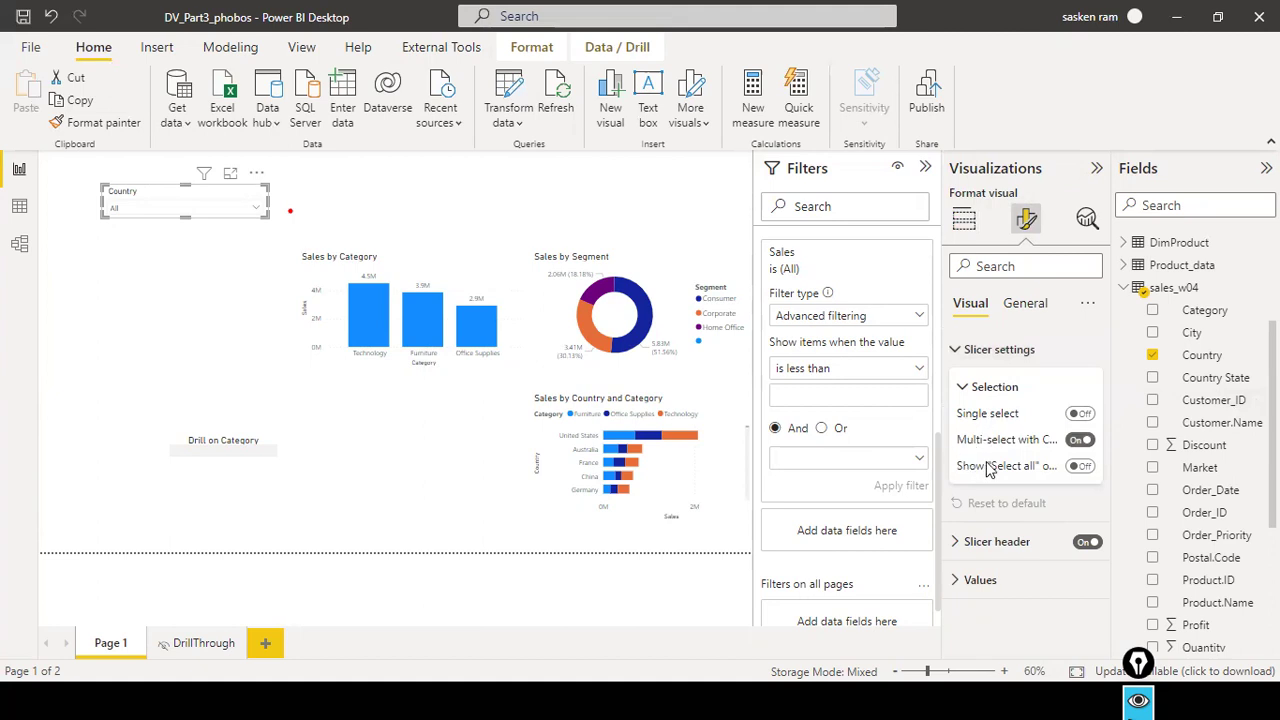
{"action": "left_click", "coordinate": [1081, 446]}
Select Albania, Angola, Argentina and Austria in the Country slicer's dropdown list
{"action": "left_click", "coordinate": [256, 208]}
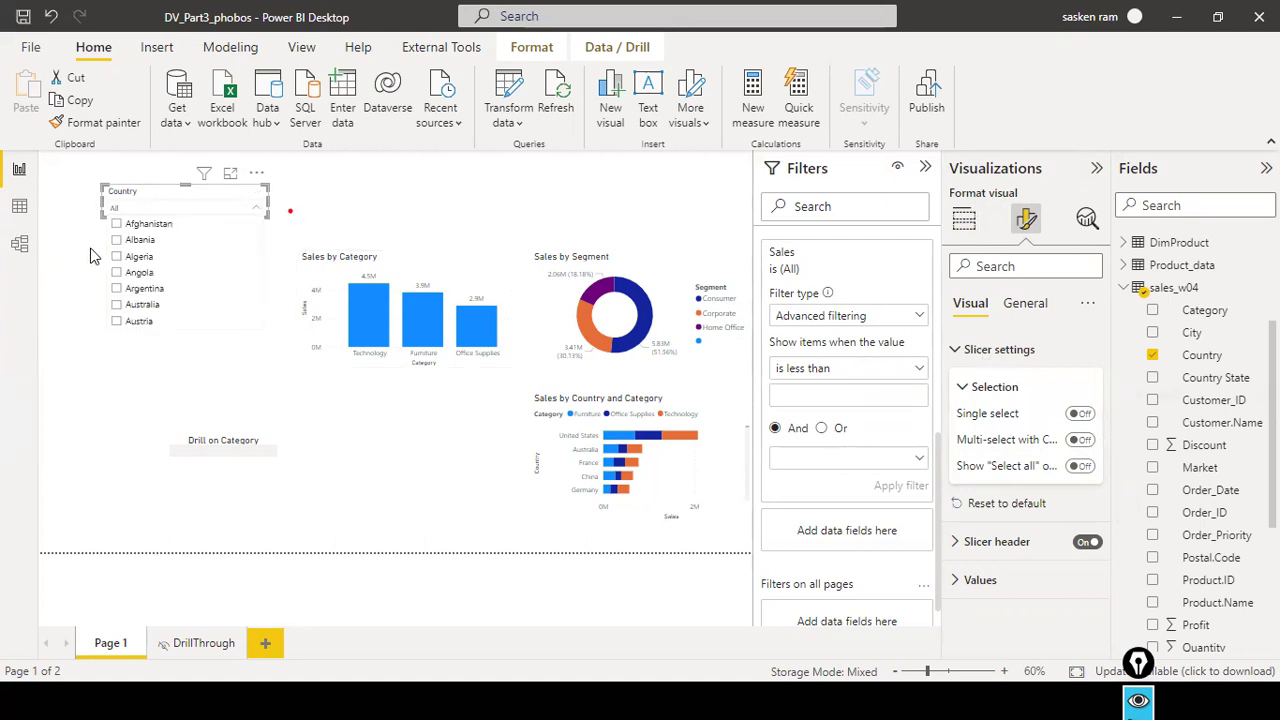
{"action": "left_click", "coordinate": [117, 241]}
{"action": "left_click", "coordinate": [116, 273]}
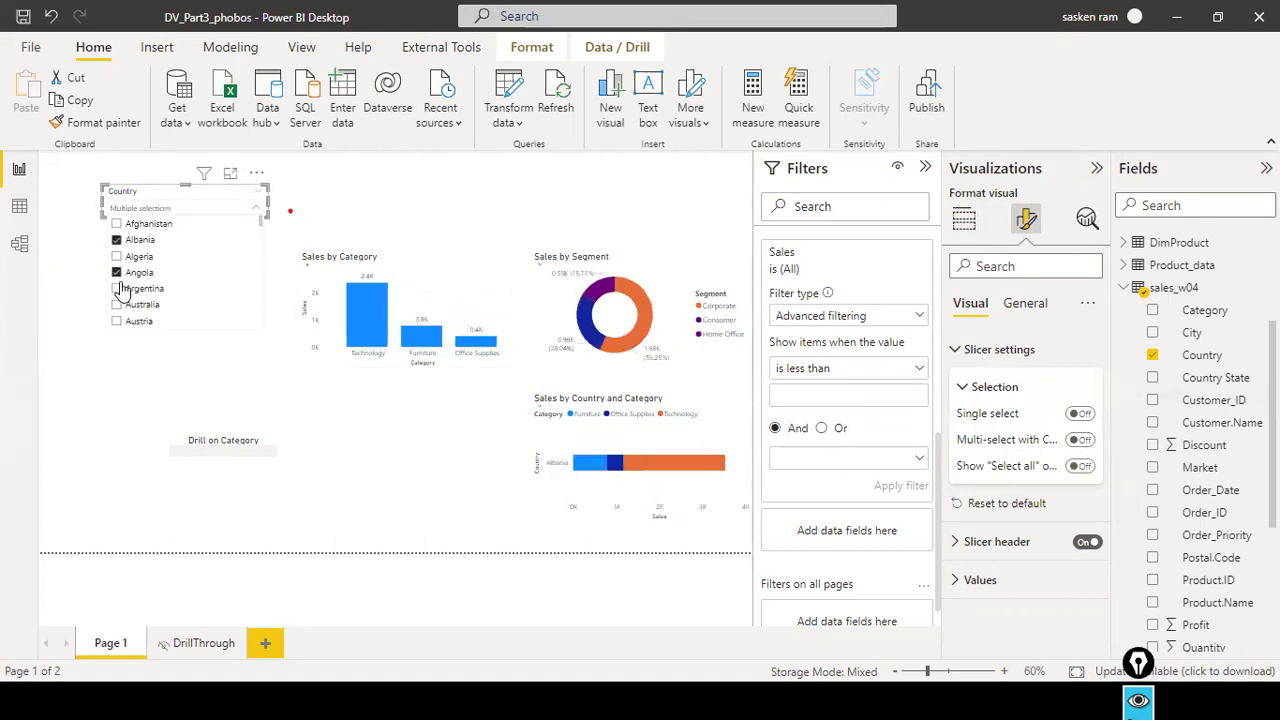
{"action": "left_click", "coordinate": [117, 289]}
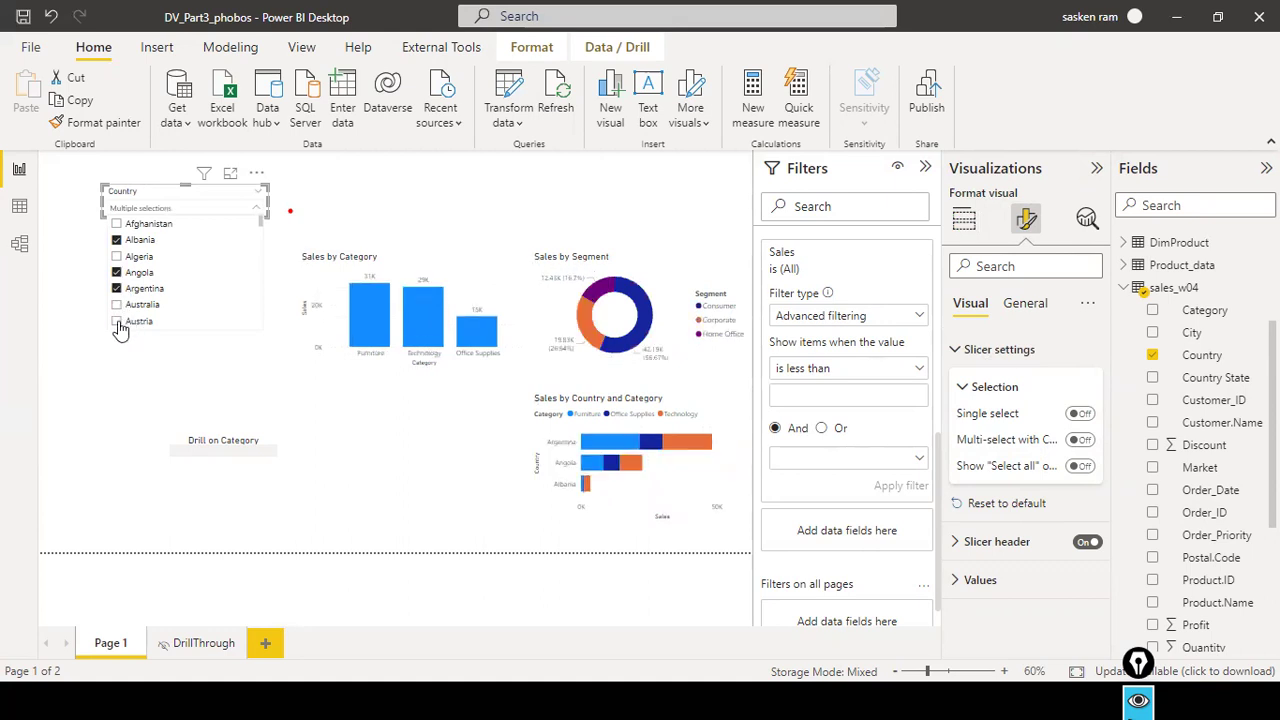
{"action": "left_click", "coordinate": [117, 322]}
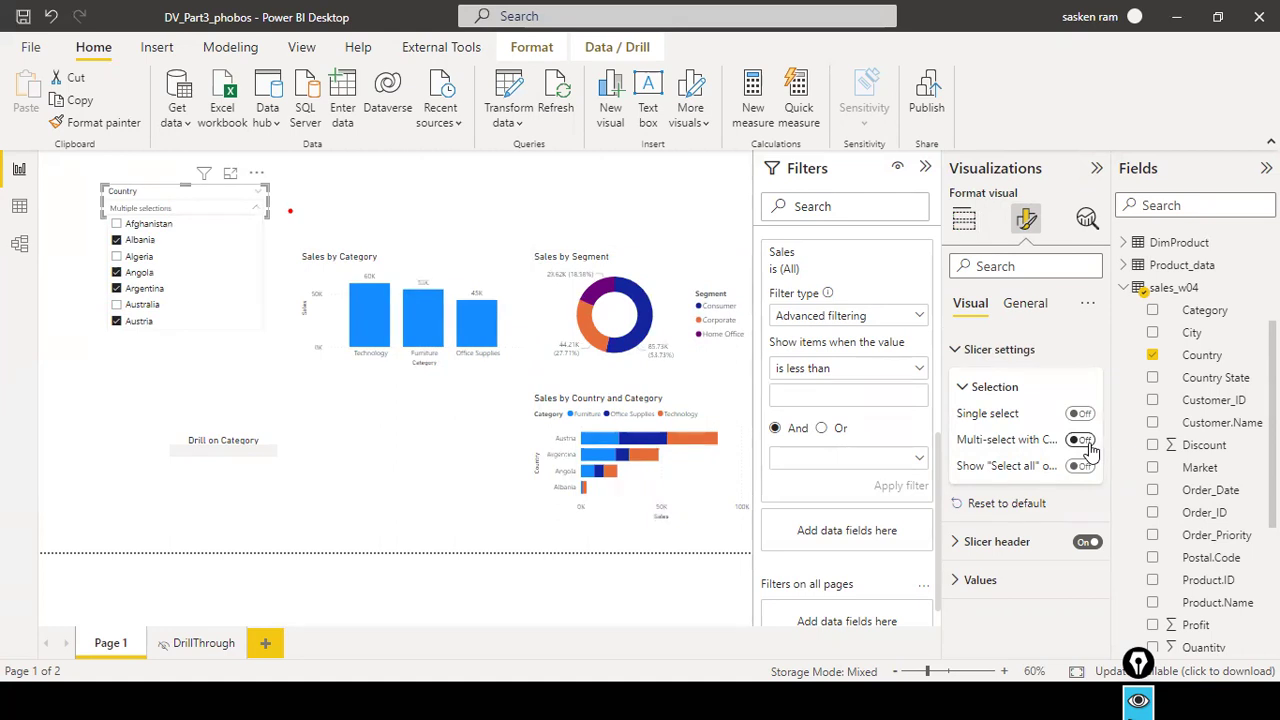
Turn Multi-select with Ctrl back on and add Australia and Algeria to the Country slicer's selection
{"action": "left_click", "coordinate": [1080, 440]}
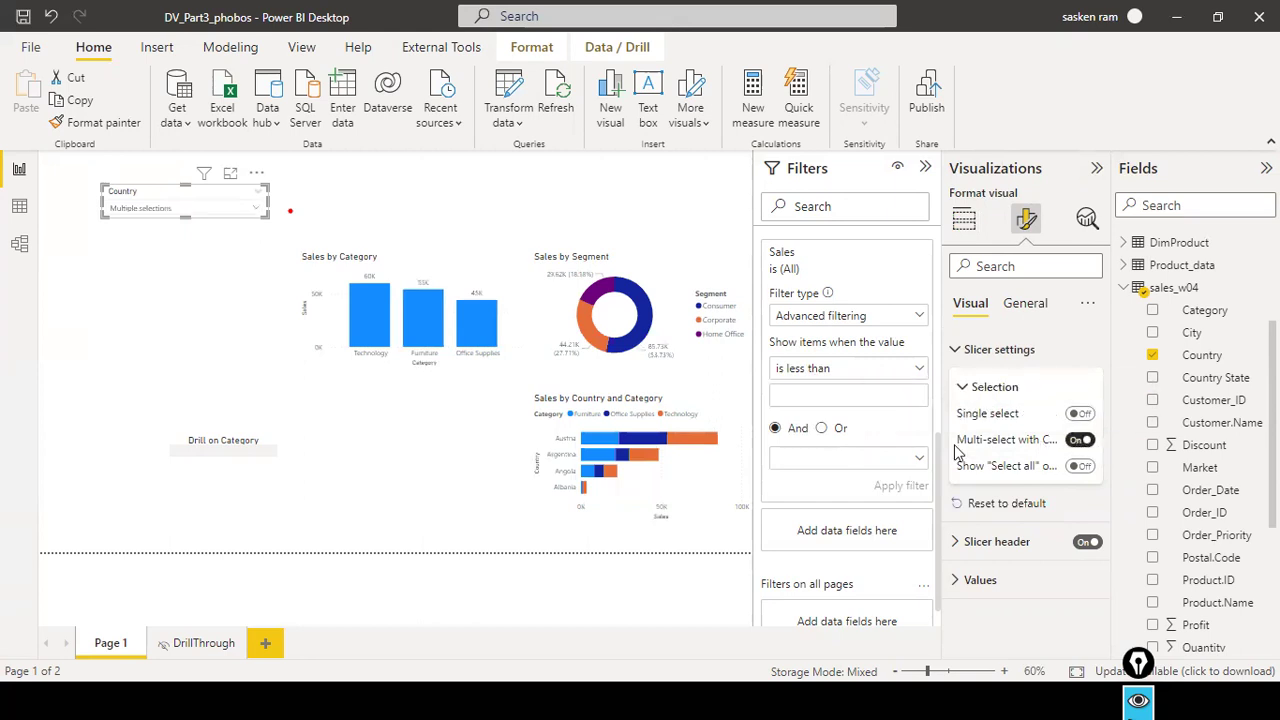
{"action": "left_click", "coordinate": [255, 212]}
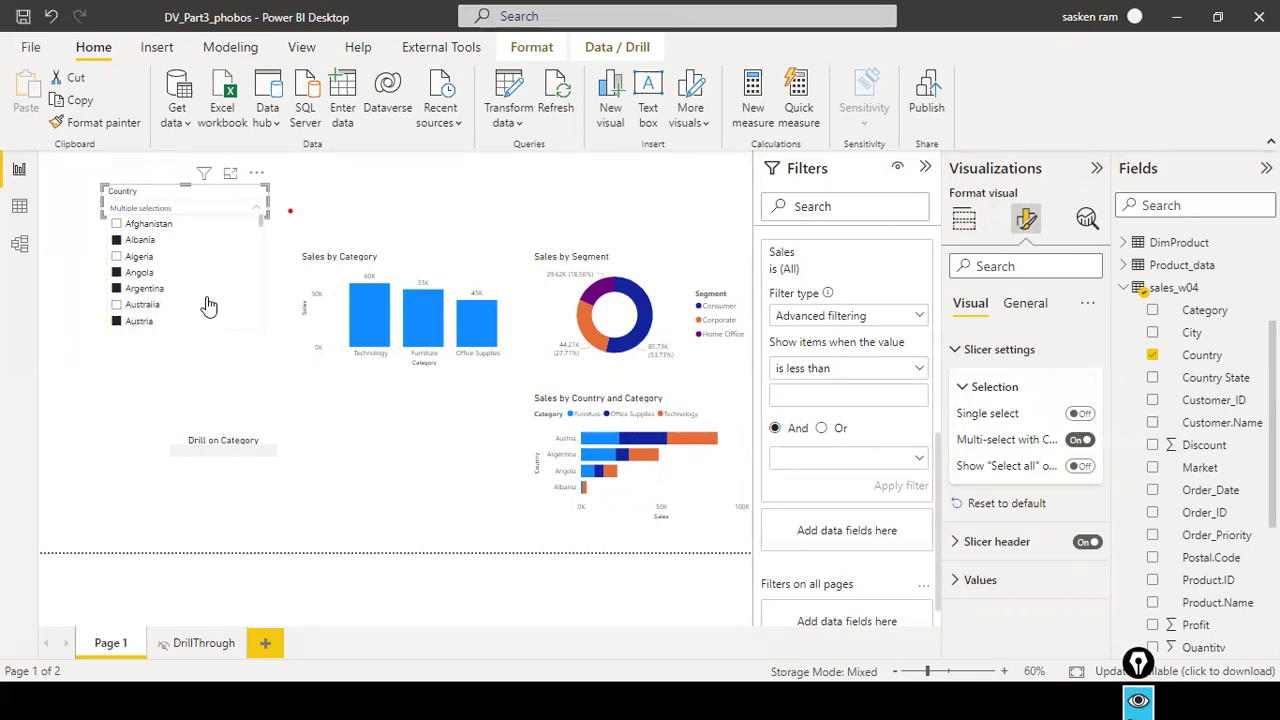
{"action": "left_click", "coordinate": [116, 304]}
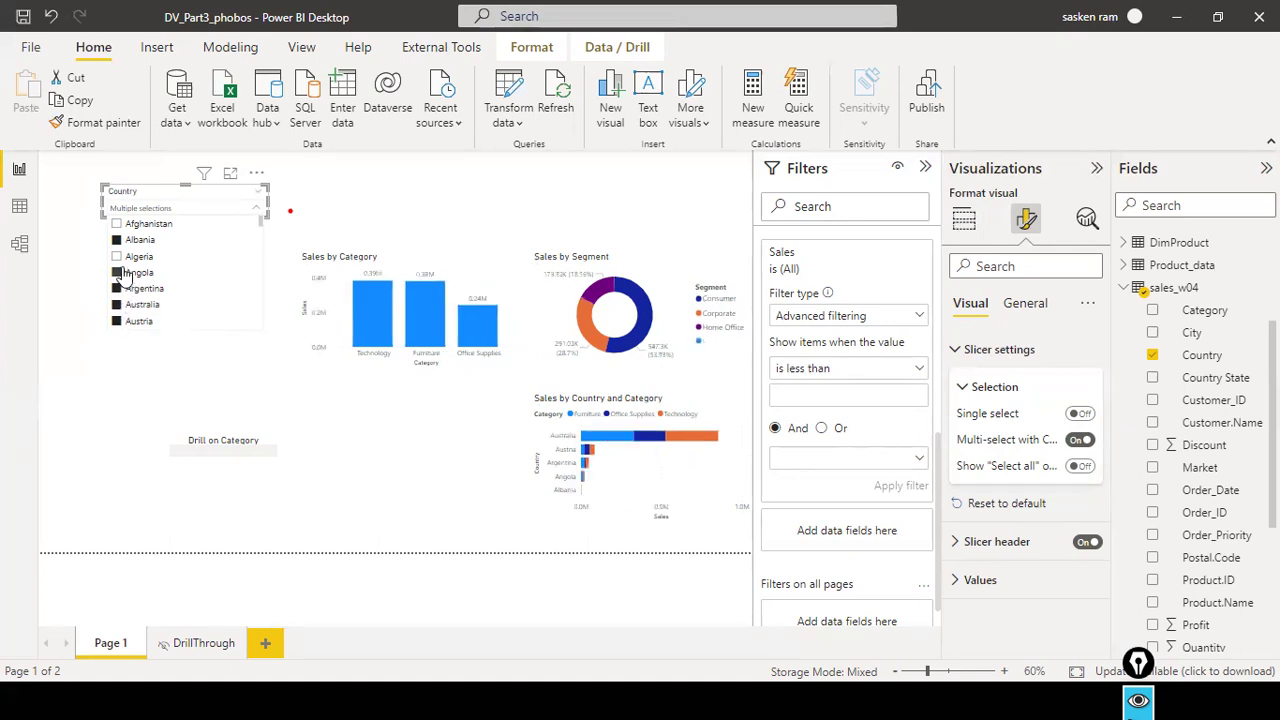
{"action": "left_click", "coordinate": [117, 257]}
Clear all country selections in the slicer and switch its Multi-select with Ctrl option off
{"action": "left_click", "coordinate": [250, 198]}
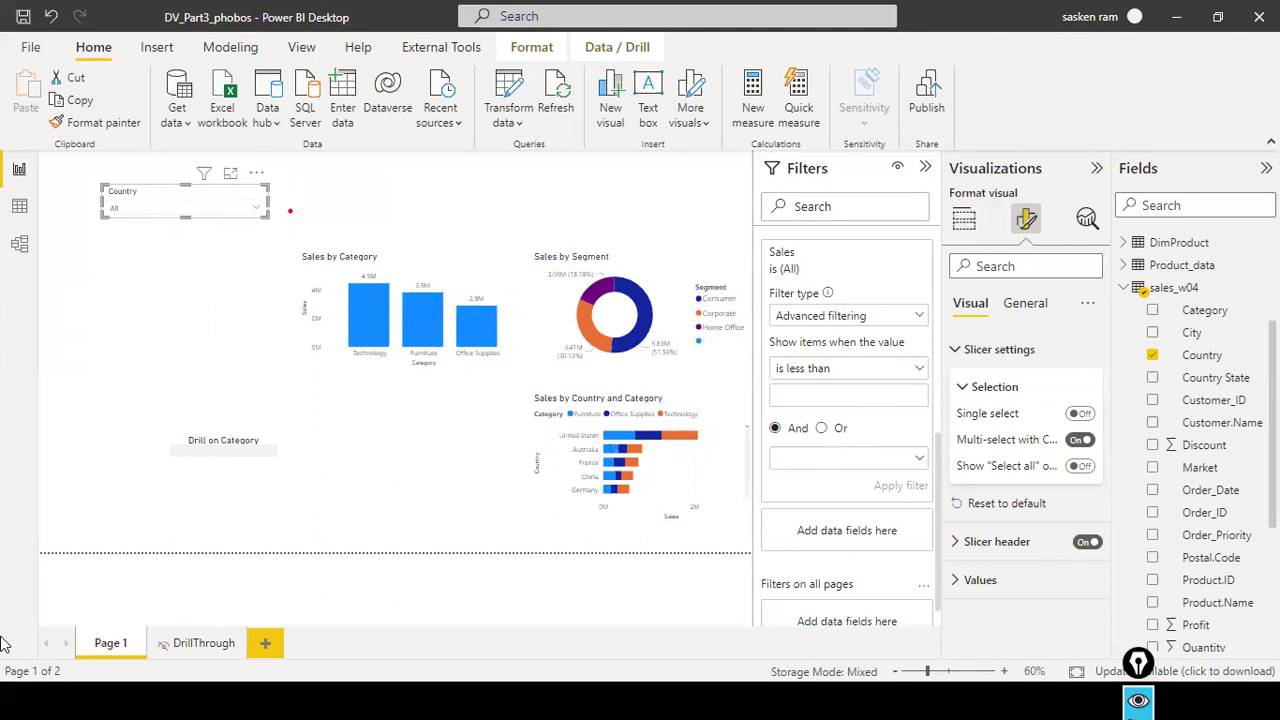
{"action": "left_click", "coordinate": [1078, 441]}
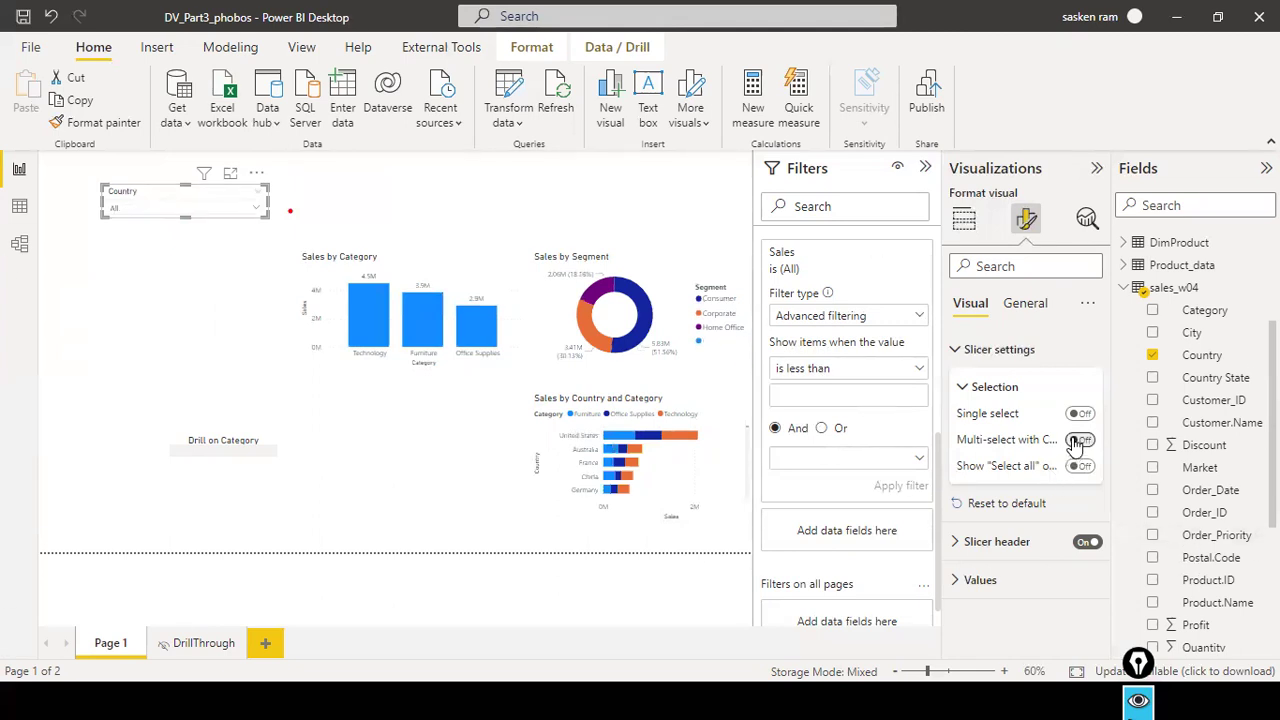
Select Algeria, Argentina and Austria in the Country slicer, reopen its collapsed list, and clear the selection
{"action": "left_click", "coordinate": [233, 220]}
{"action": "left_click", "coordinate": [139, 256]}
{"action": "left_click", "coordinate": [144, 288]}
{"action": "left_click", "coordinate": [155, 324]}
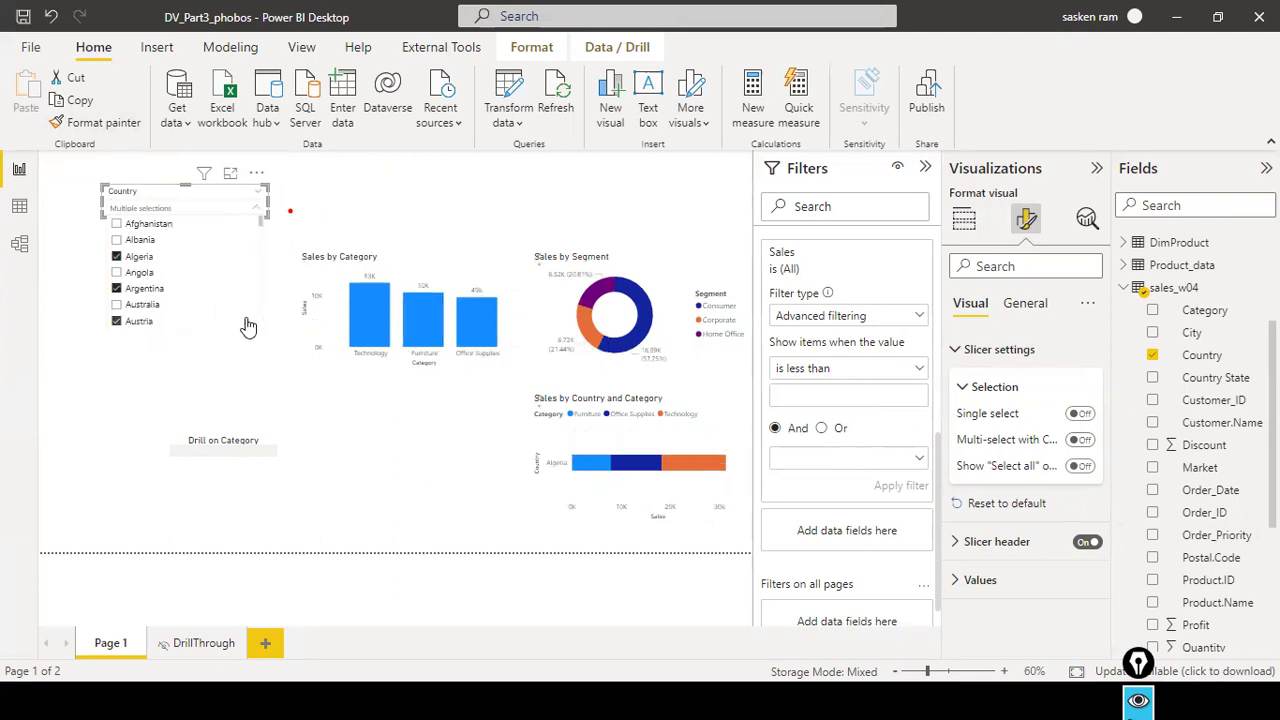
{"action": "left_click", "coordinate": [335, 205]}
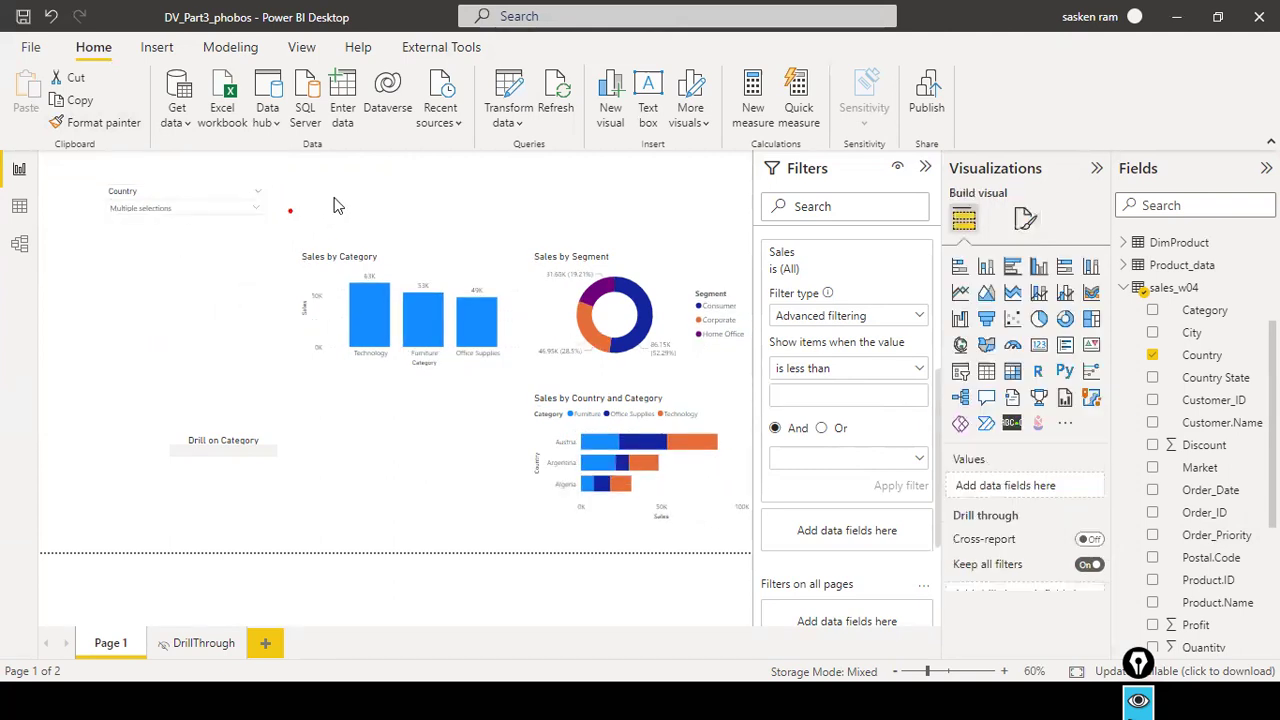
{"action": "left_click", "coordinate": [255, 212]}
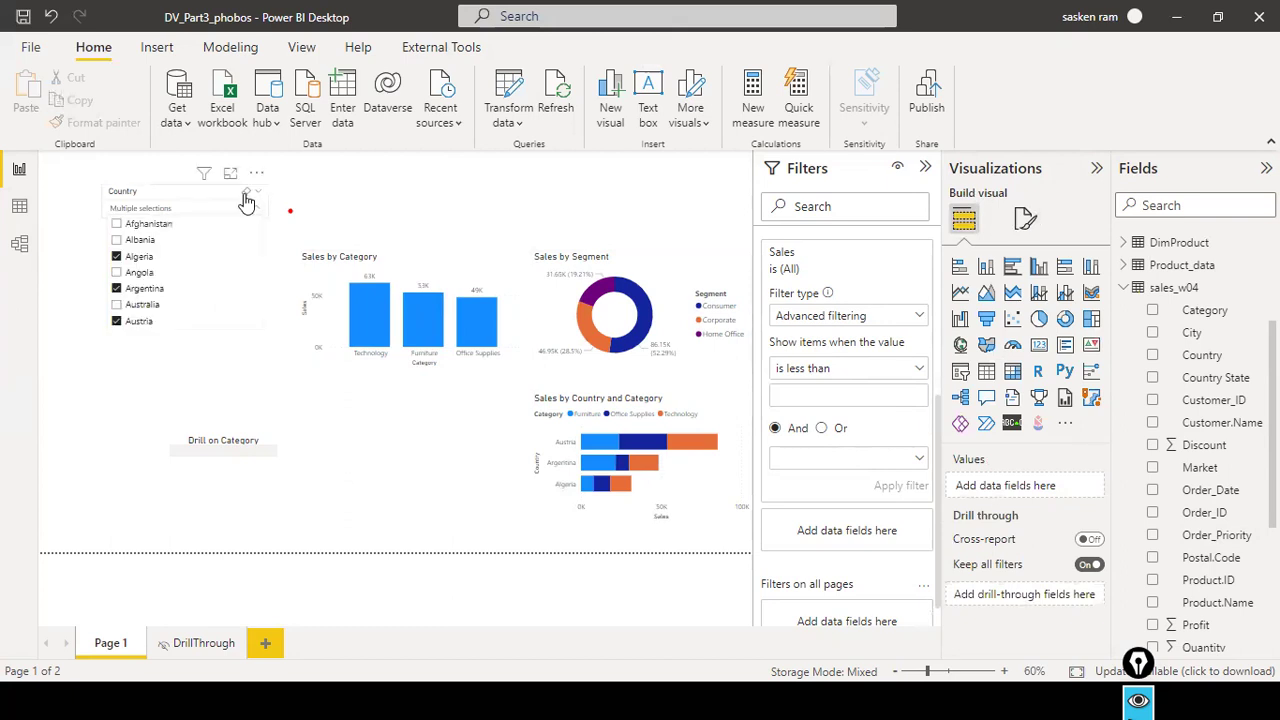
{"action": "left_click", "coordinate": [246, 193]}
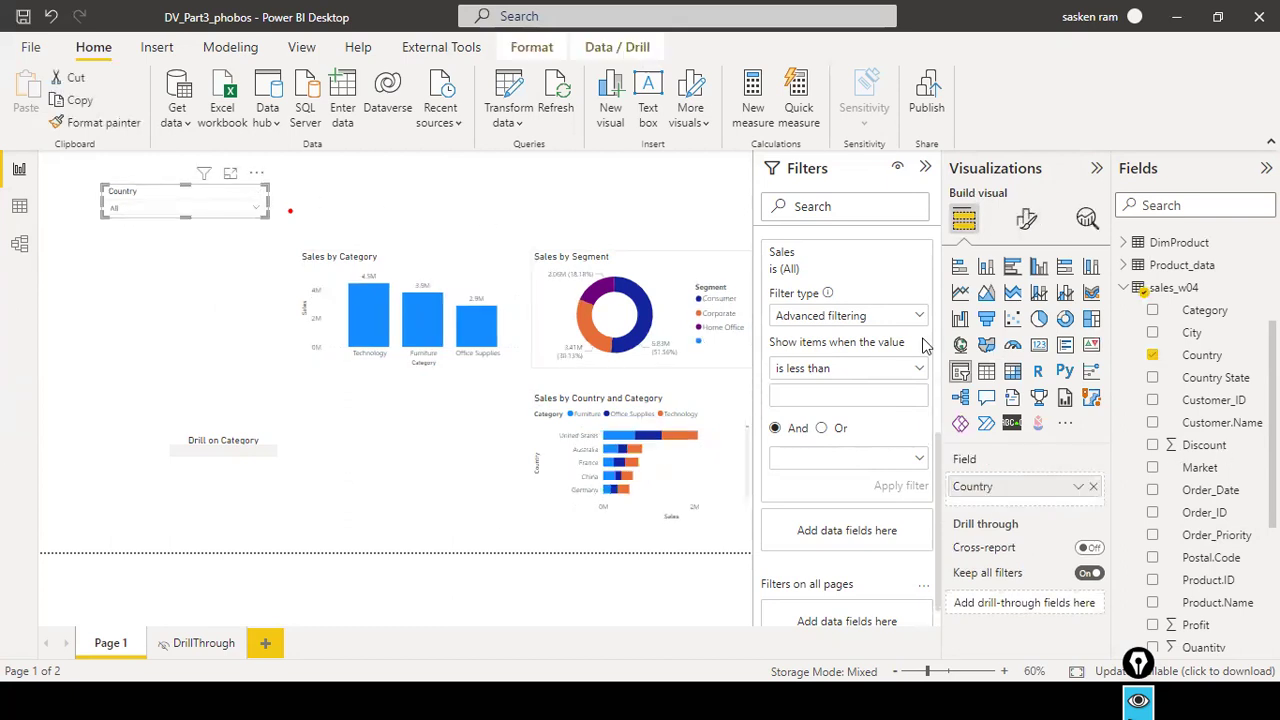
Toggle the Show "Select all" option on and back off in the Country slicer's selection settings
{"action": "left_click", "coordinate": [1026, 218]}
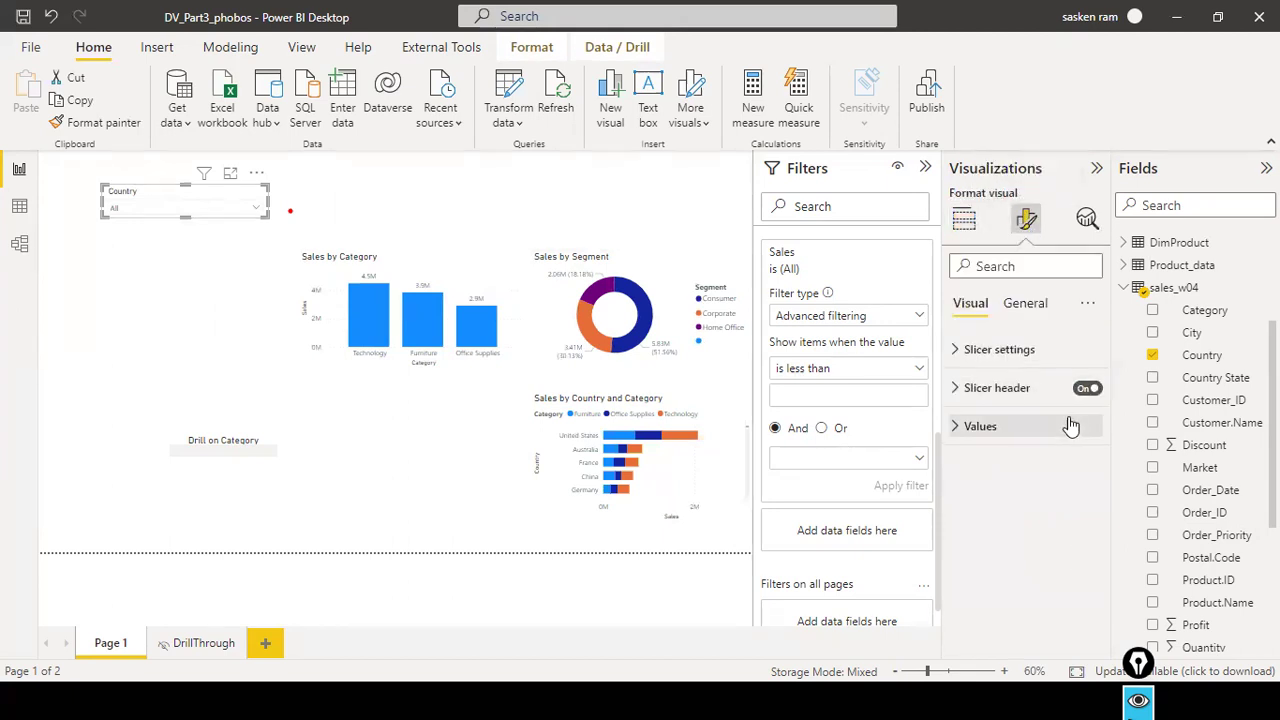
{"action": "left_click", "coordinate": [955, 351]}
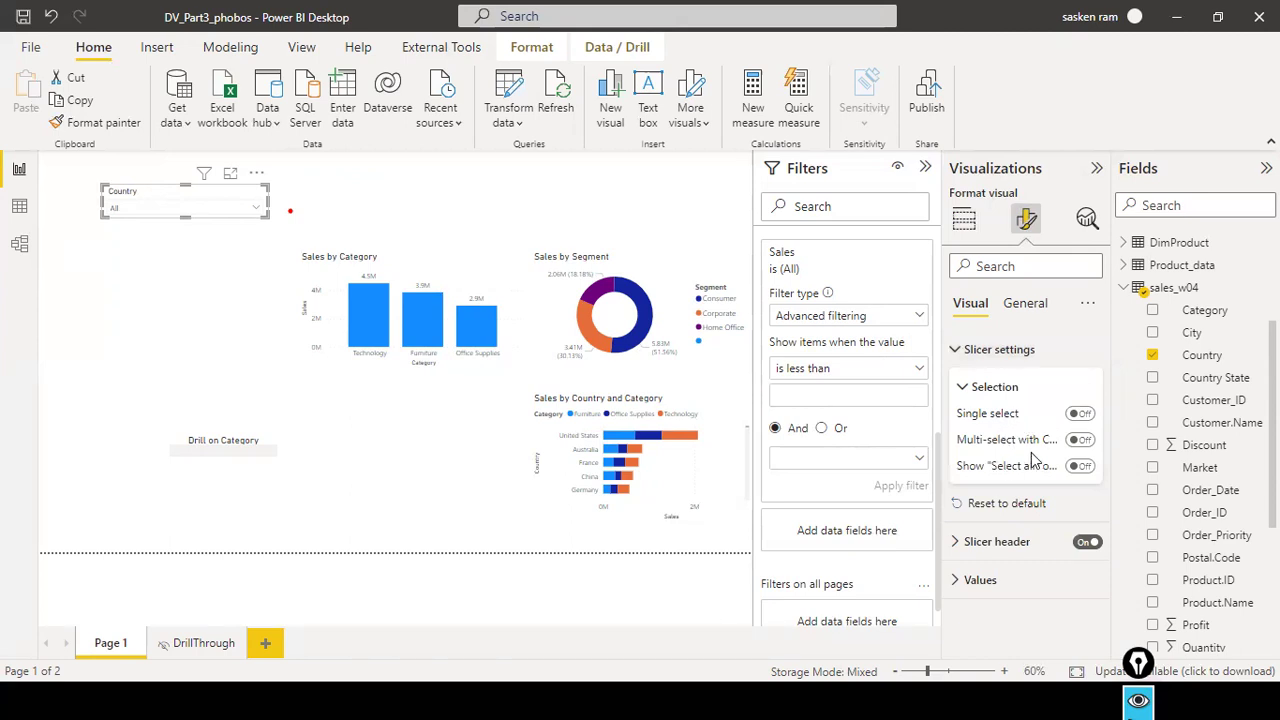
{"action": "left_click", "coordinate": [1082, 467]}
{"action": "left_click", "coordinate": [1073, 476]}
Examine the Country slicer's header formatting options for text, border and background
{"action": "left_click", "coordinate": [956, 542]}
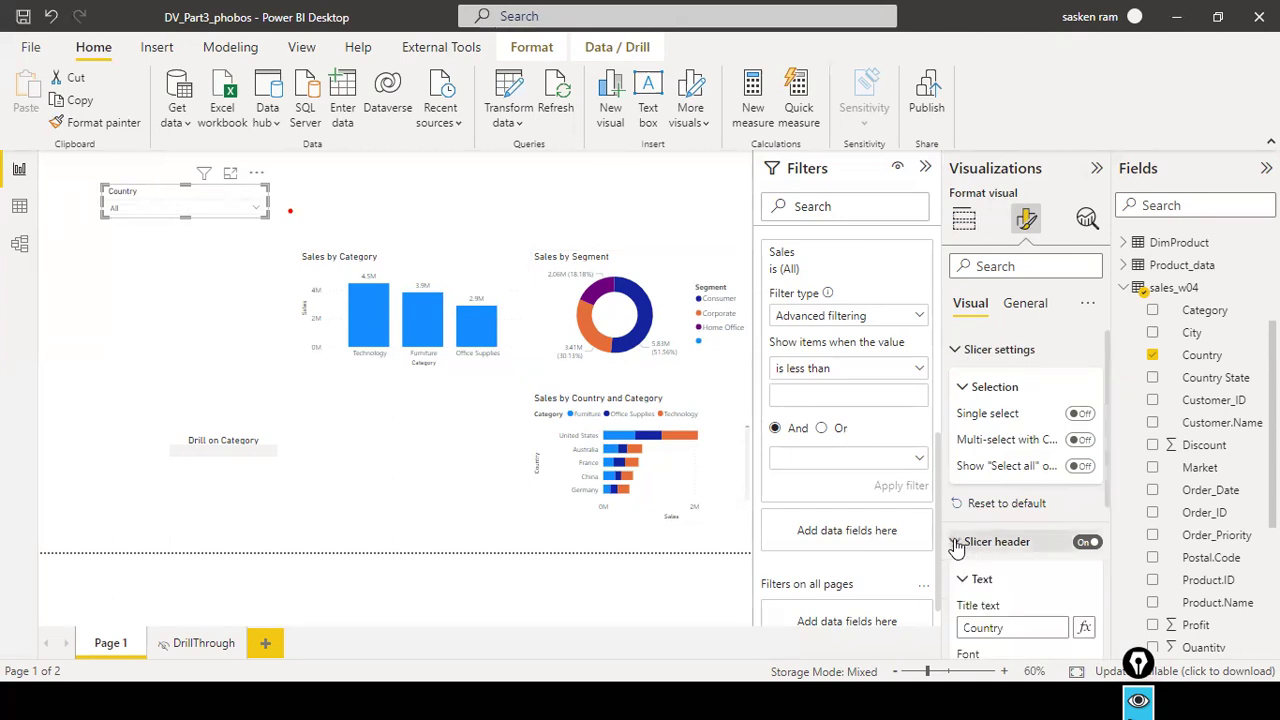
{"action": "scroll", "coordinate": [956, 540], "scroll_direction": "down", "scroll_amount": 2}
{"action": "scroll", "coordinate": [957, 537], "scroll_direction": "up", "scroll_amount": 3}
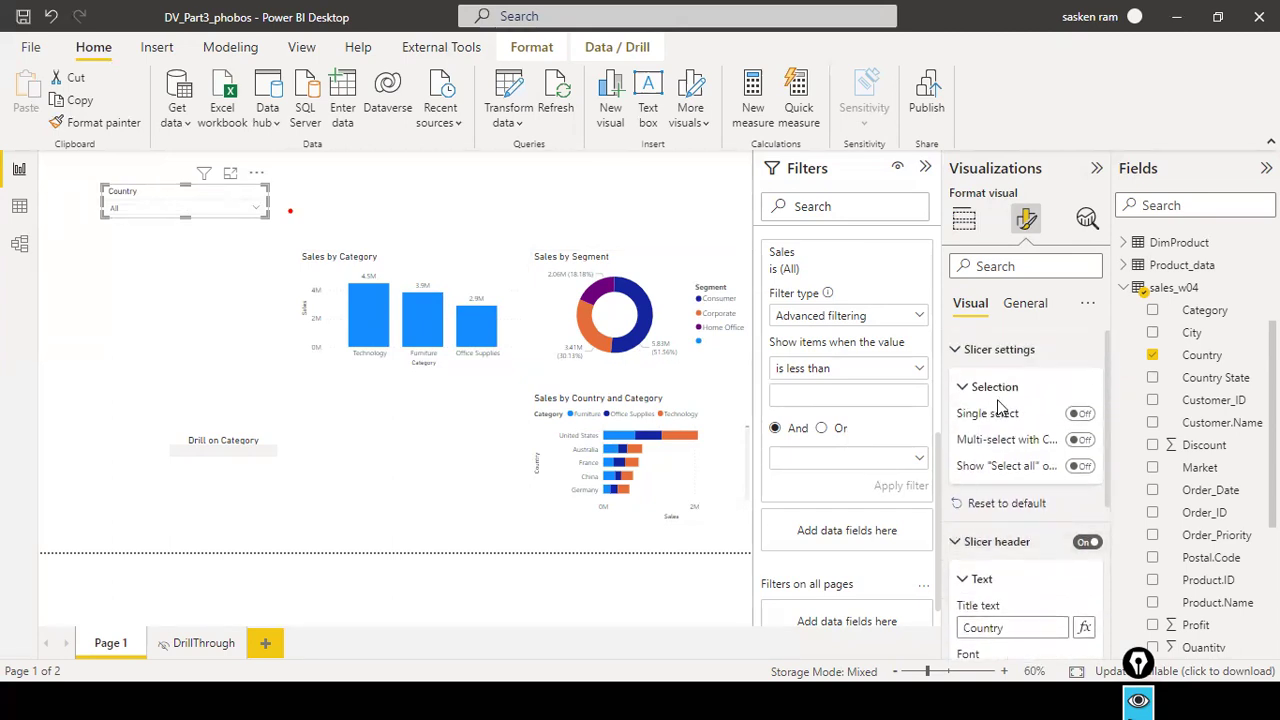
{"action": "scroll", "coordinate": [1003, 452], "scroll_direction": "down", "scroll_amount": 3}
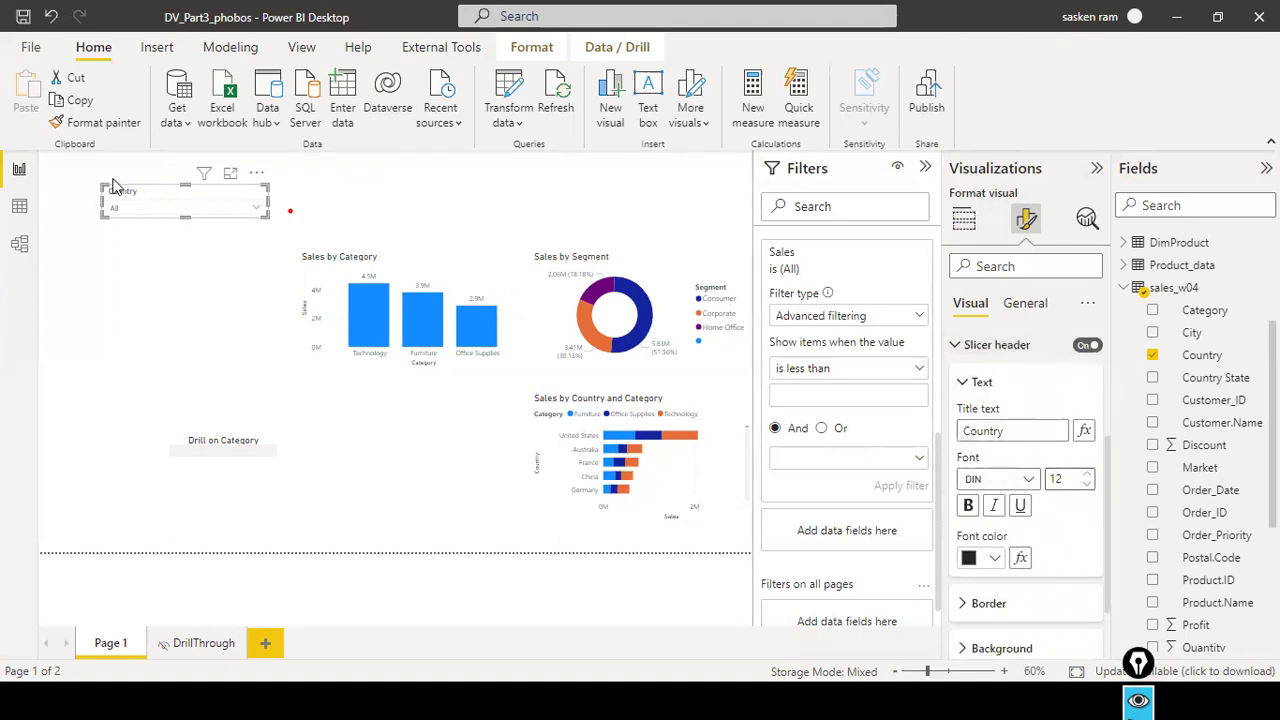
{"action": "scroll", "coordinate": [1064, 541], "scroll_direction": "down", "scroll_amount": 1}
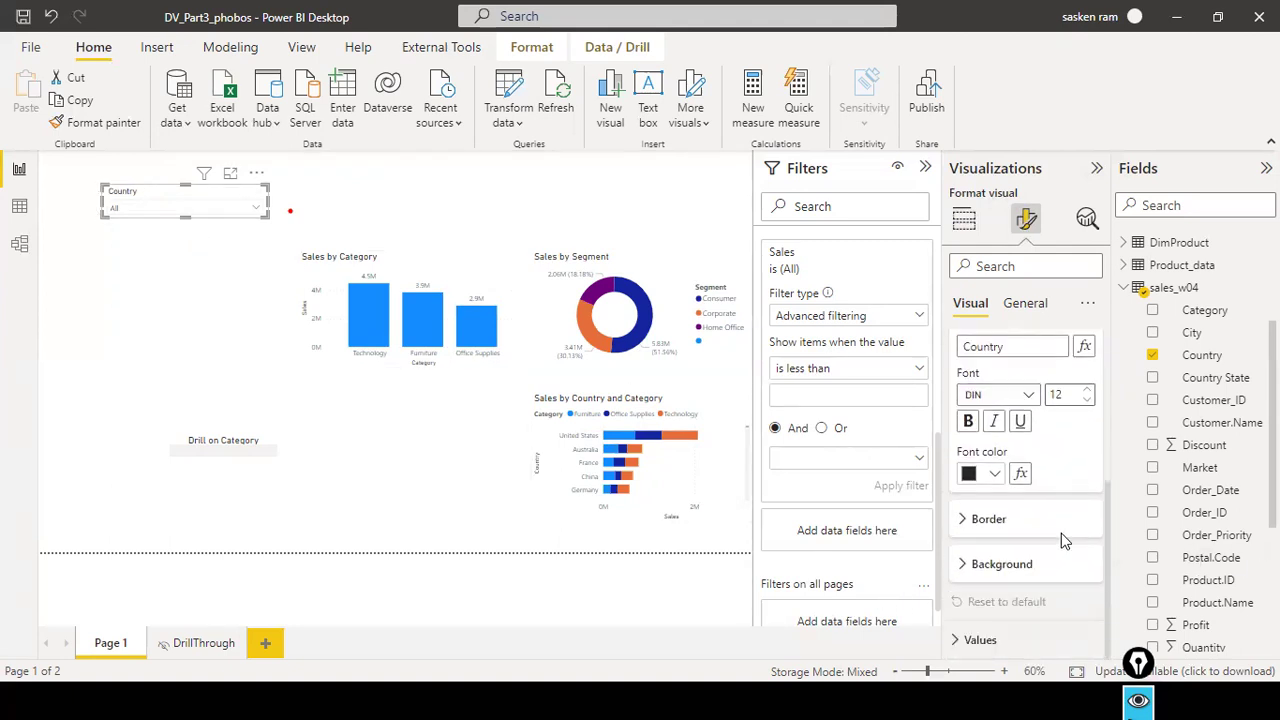
{"action": "left_click", "coordinate": [966, 565]}
{"action": "left_click", "coordinate": [966, 521]}
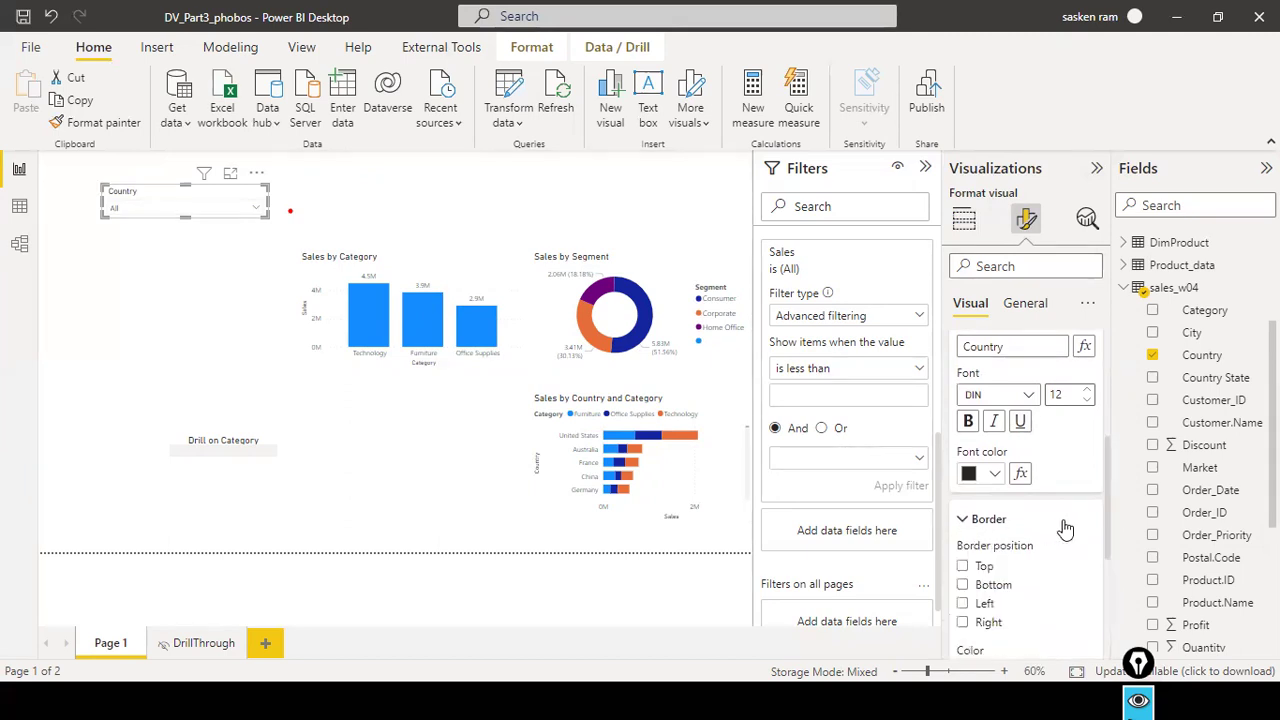
{"action": "scroll", "coordinate": [1066, 524], "scroll_direction": "down", "scroll_amount": 2}
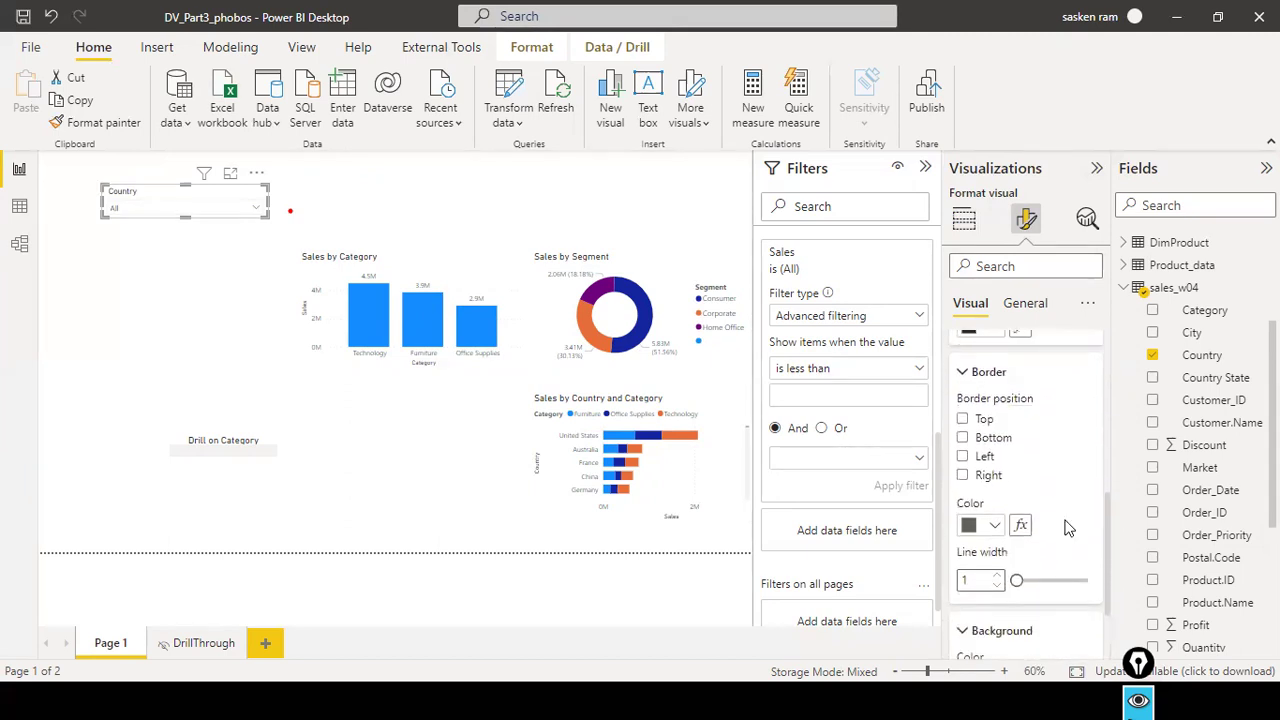
{"action": "scroll", "coordinate": [1068, 528], "scroll_direction": "up", "scroll_amount": 1}
{"action": "scroll", "coordinate": [980, 500], "scroll_direction": "down", "scroll_amount": 3}
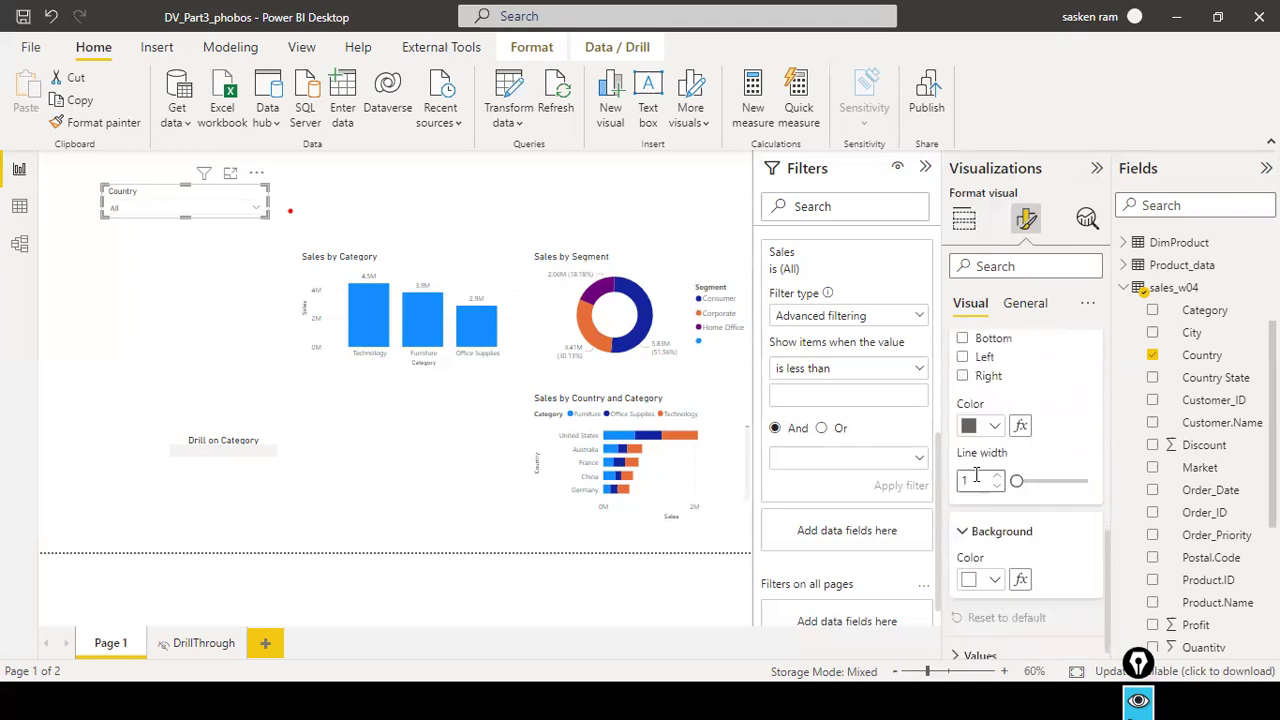
Try a black background on the Country slicer's header and set it back to white
{"action": "left_click", "coordinate": [994, 563]}
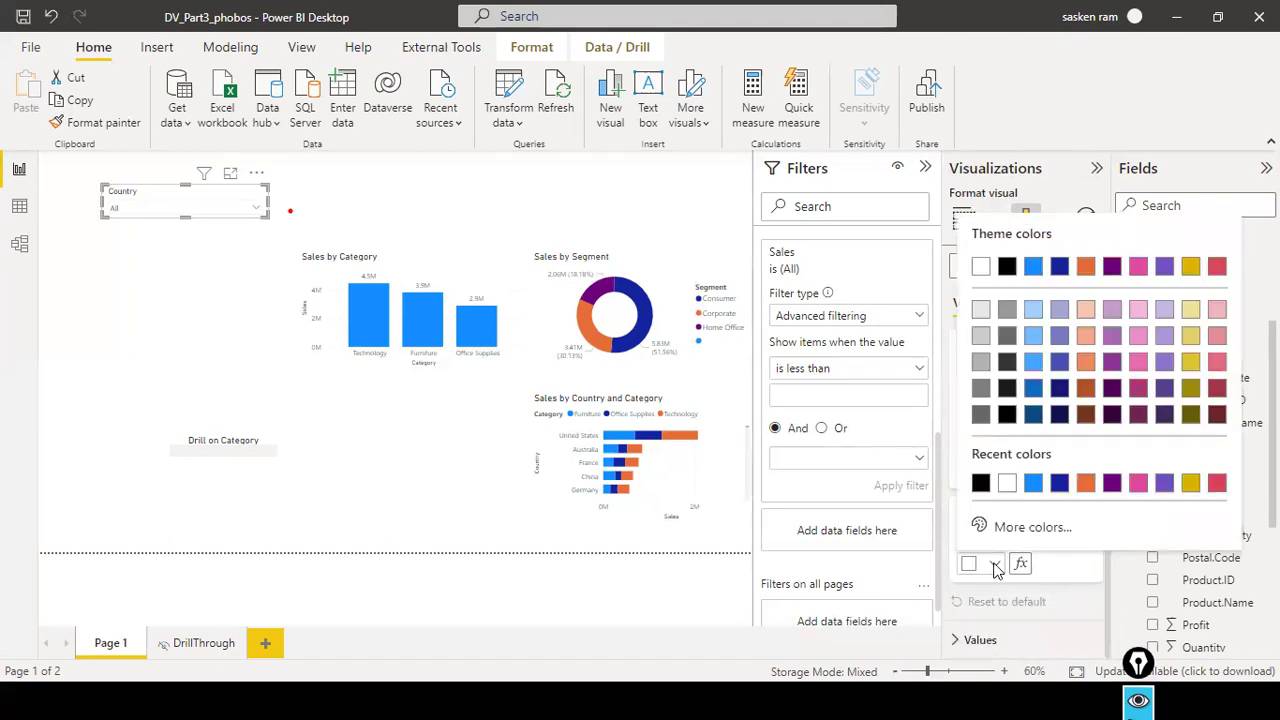
{"action": "left_click", "coordinate": [980, 484]}
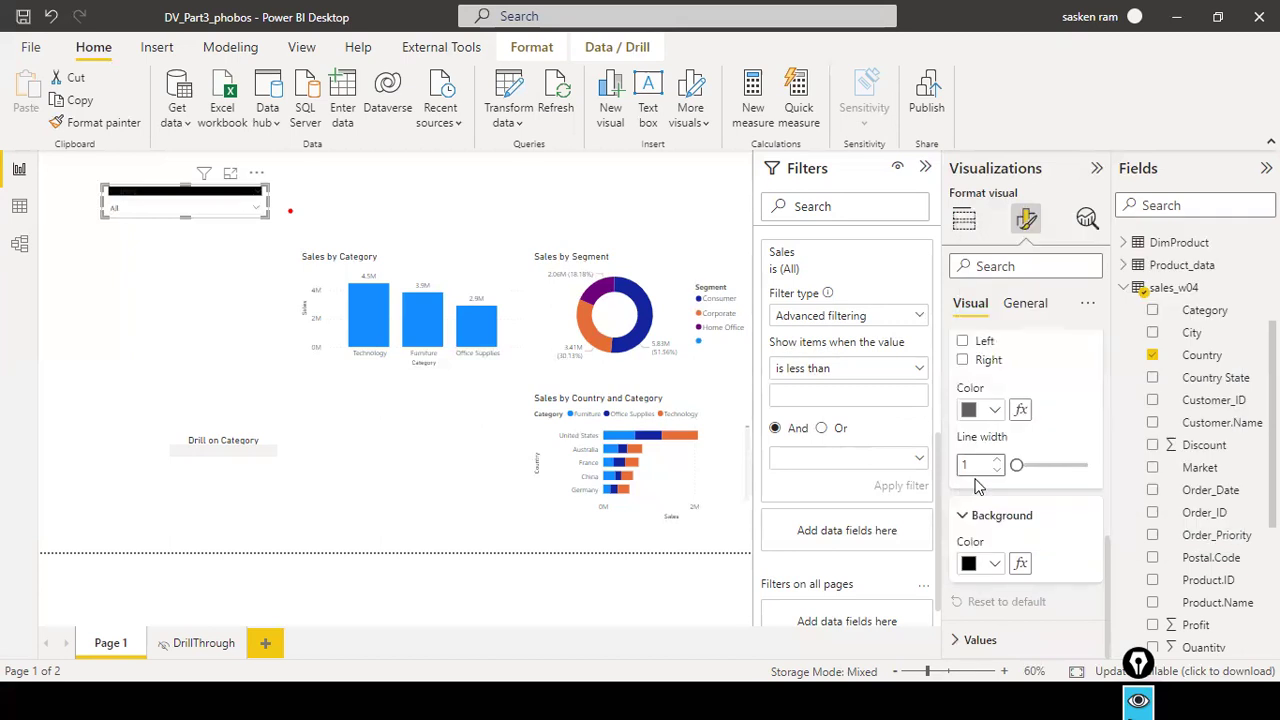
{"action": "left_click", "coordinate": [991, 565]}
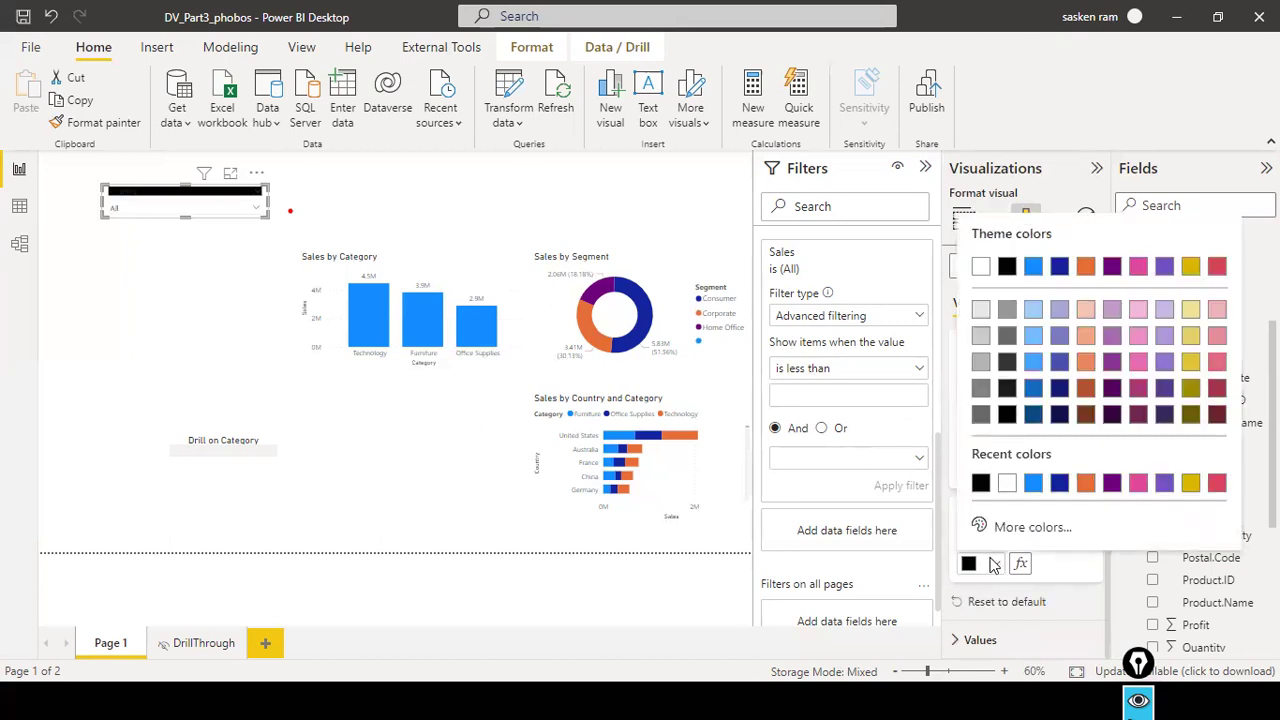
{"action": "left_click", "coordinate": [1007, 484]}
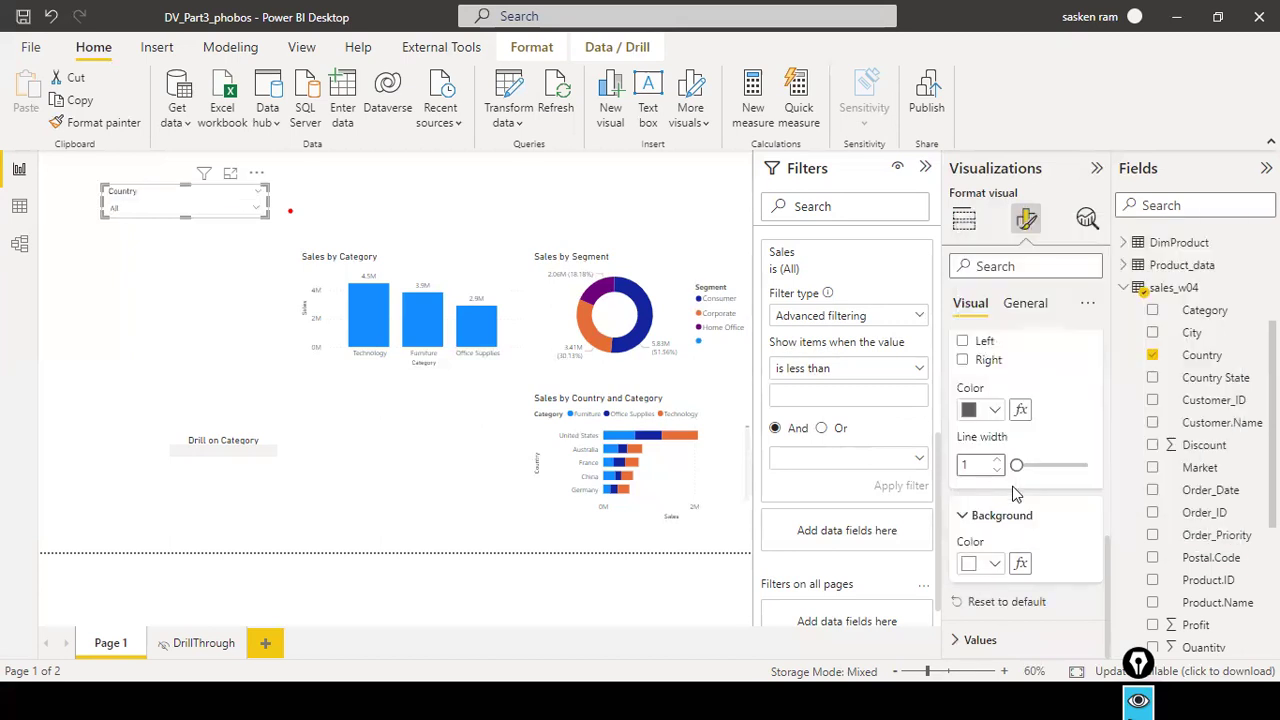
{"action": "scroll", "coordinate": [1013, 493], "scroll_direction": "up", "scroll_amount": 3}
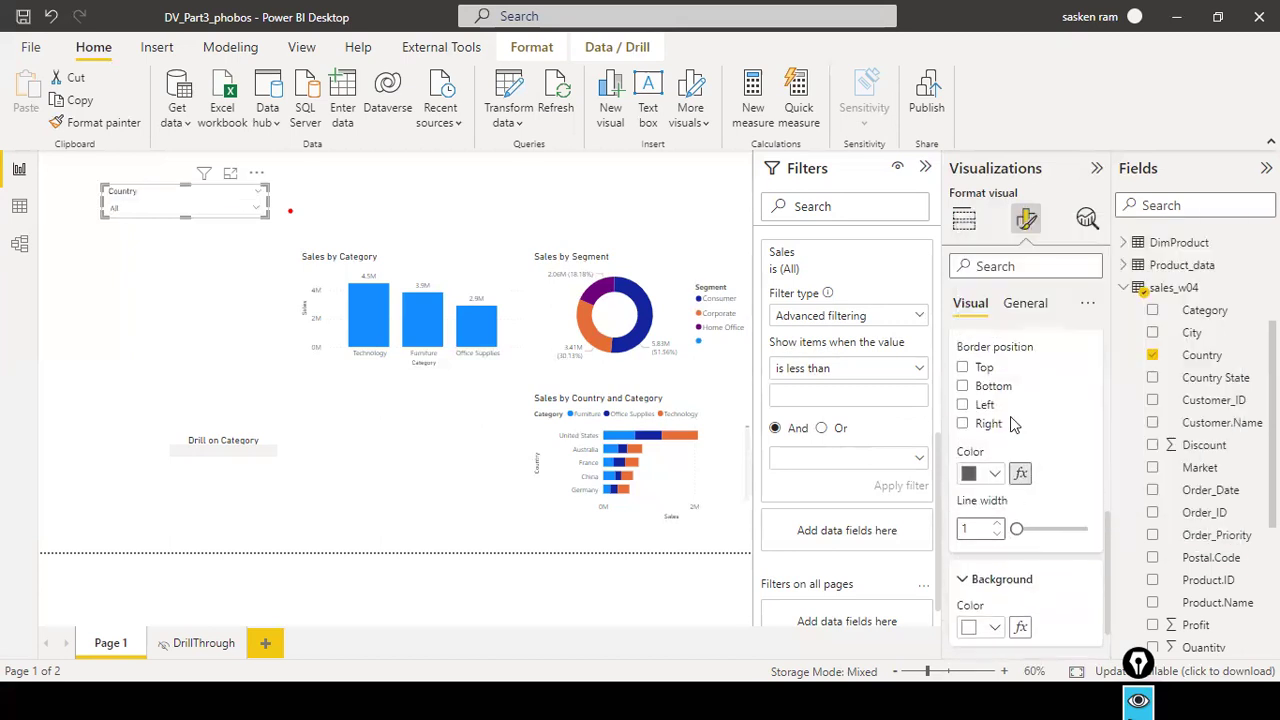
Examine the Country slicer's general properties, including its size, position and advanced options
{"action": "left_click", "coordinate": [1022, 304]}
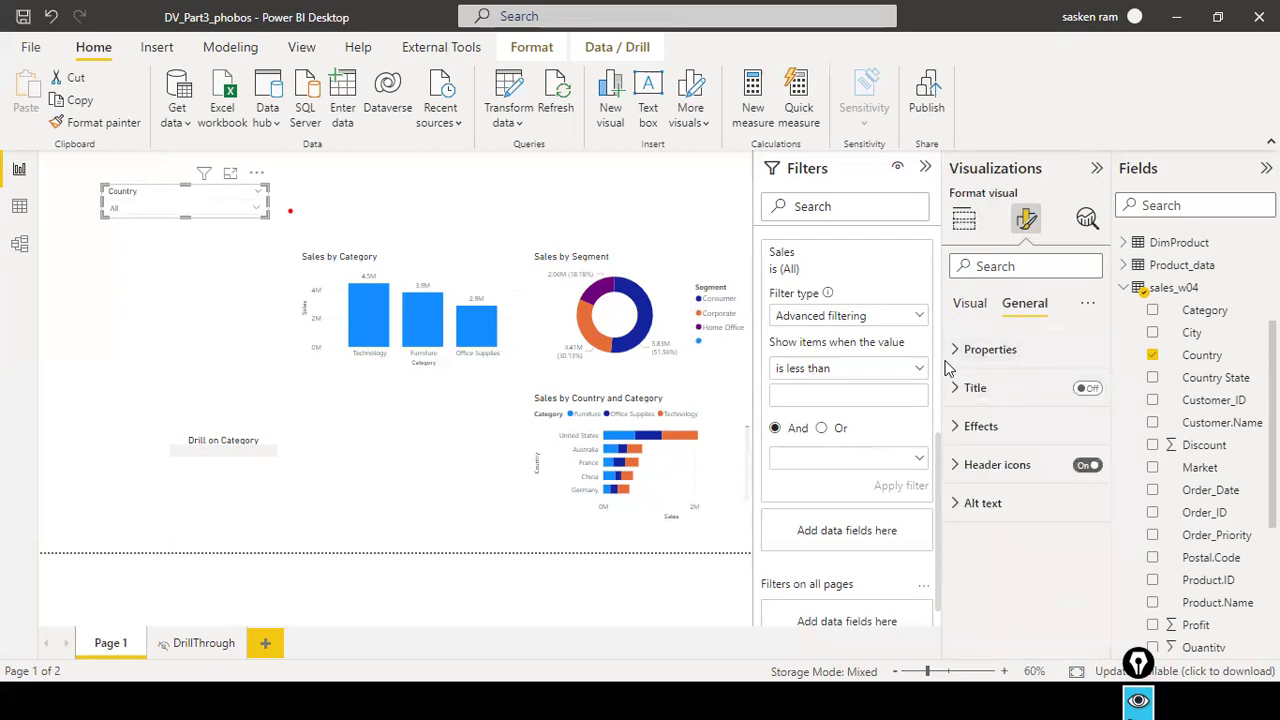
{"action": "left_click", "coordinate": [962, 349]}
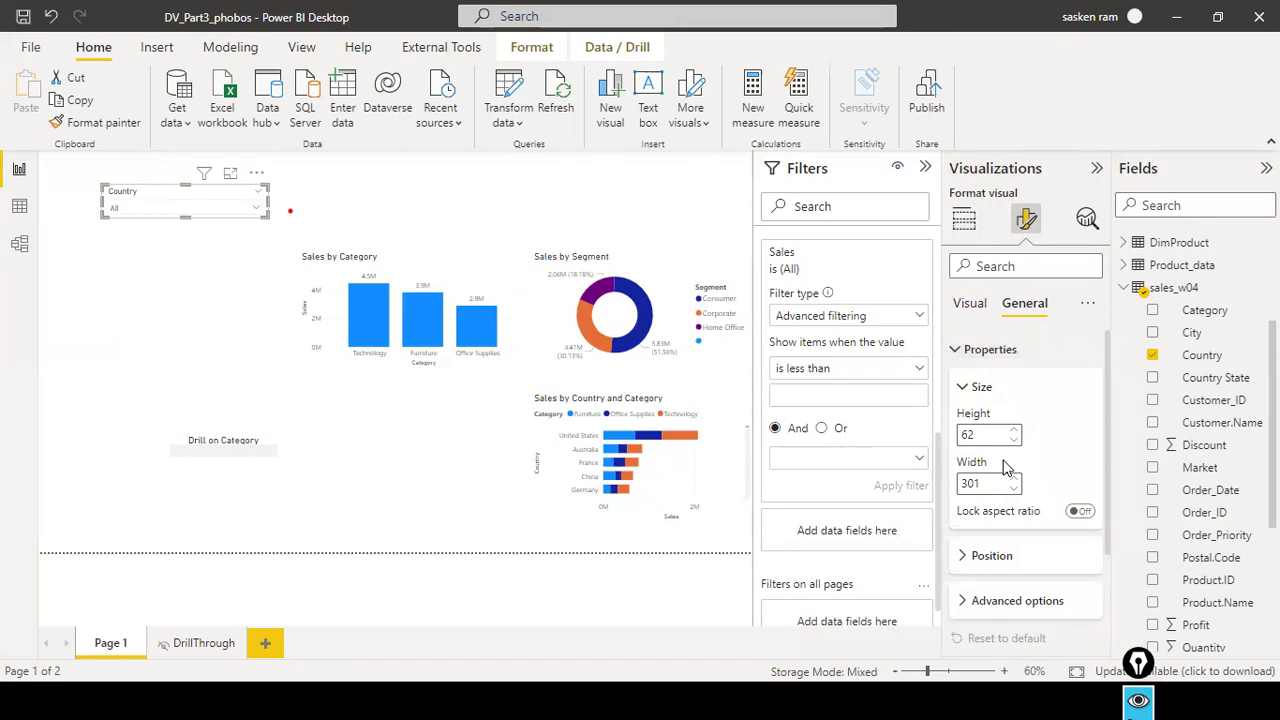
{"action": "scroll", "coordinate": [1005, 470], "scroll_direction": "down", "scroll_amount": 3}
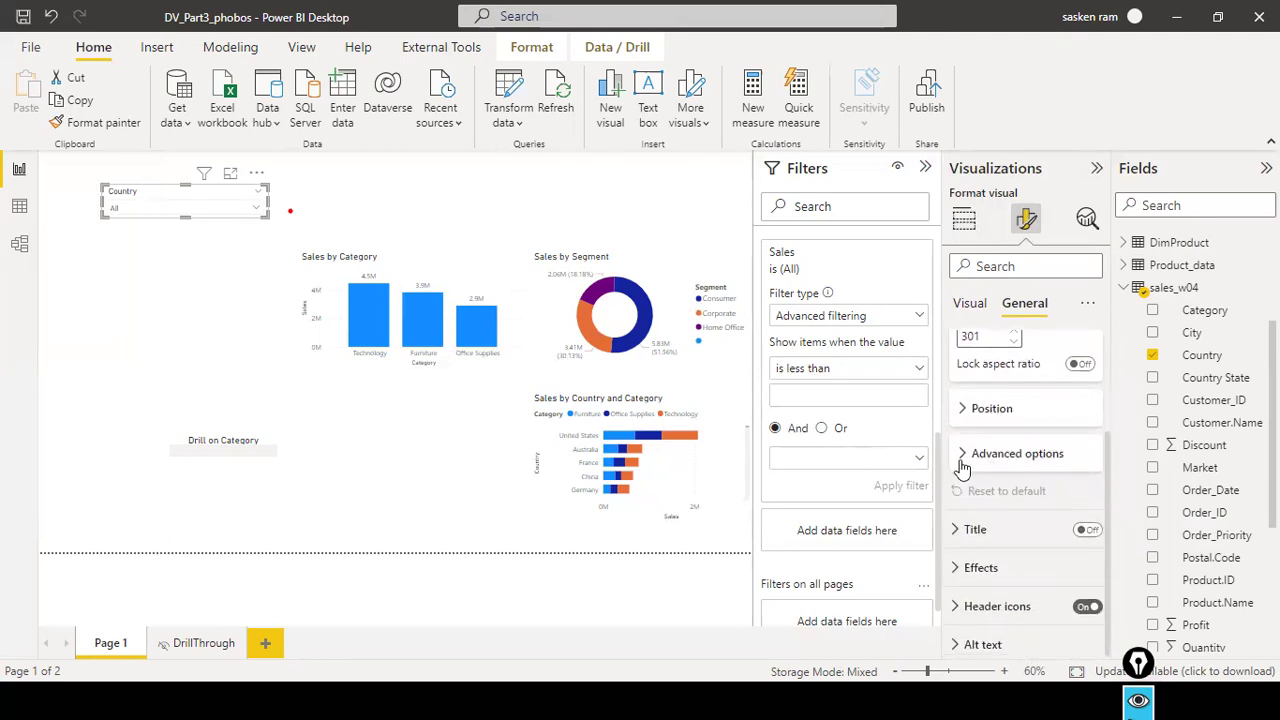
{"action": "left_click", "coordinate": [962, 460]}
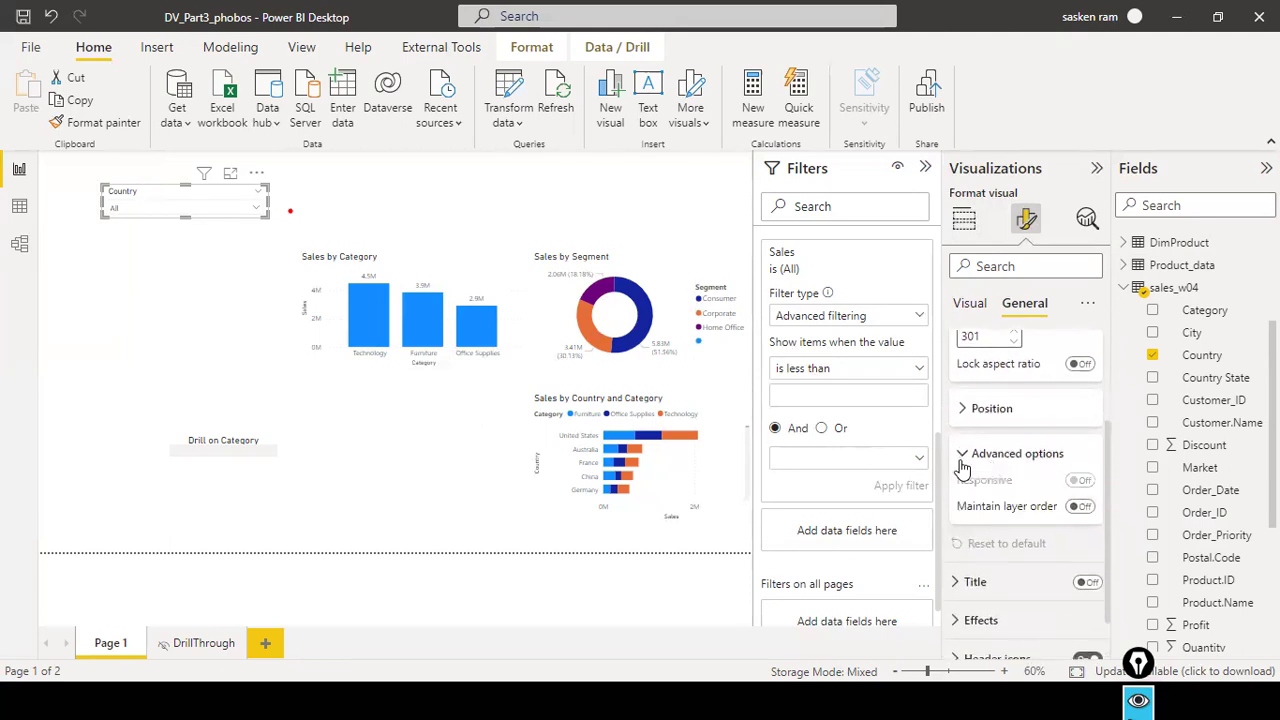
{"action": "left_click", "coordinate": [966, 408]}
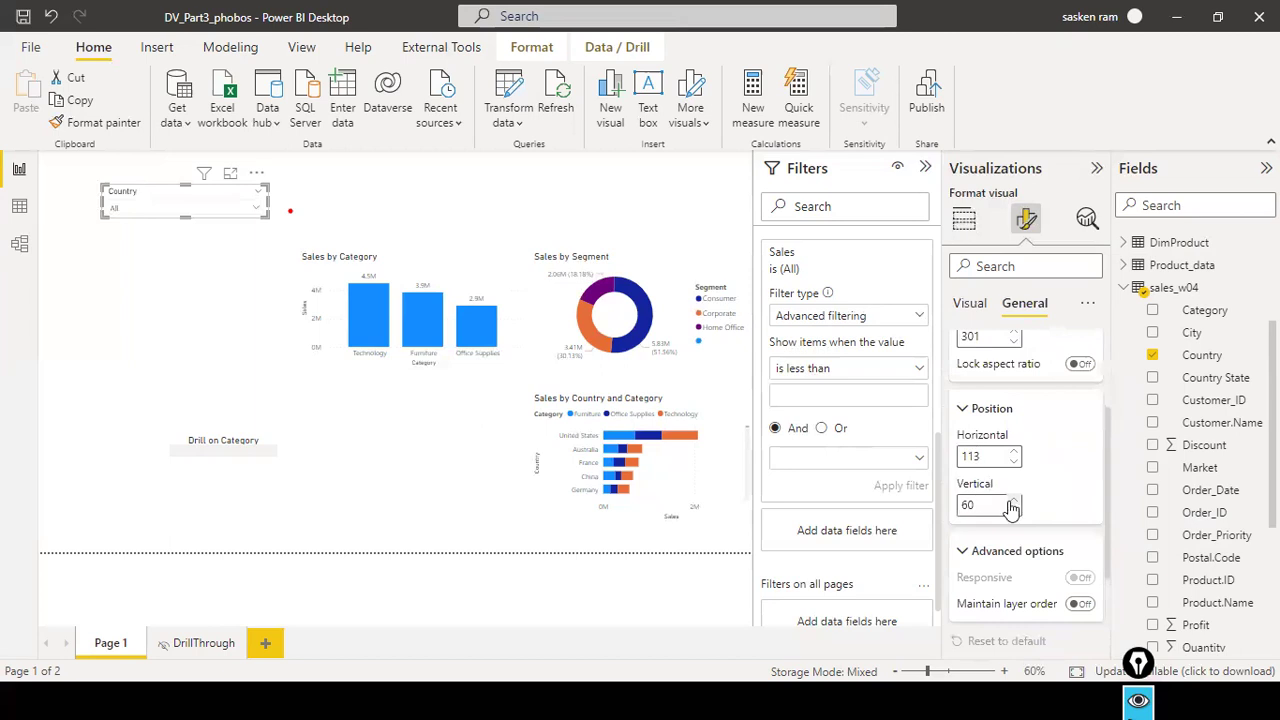
{"action": "scroll", "coordinate": [1000, 505], "scroll_direction": "down", "scroll_amount": 3}
{"action": "scroll", "coordinate": [1000, 530], "scroll_direction": "up", "scroll_amount": 4}
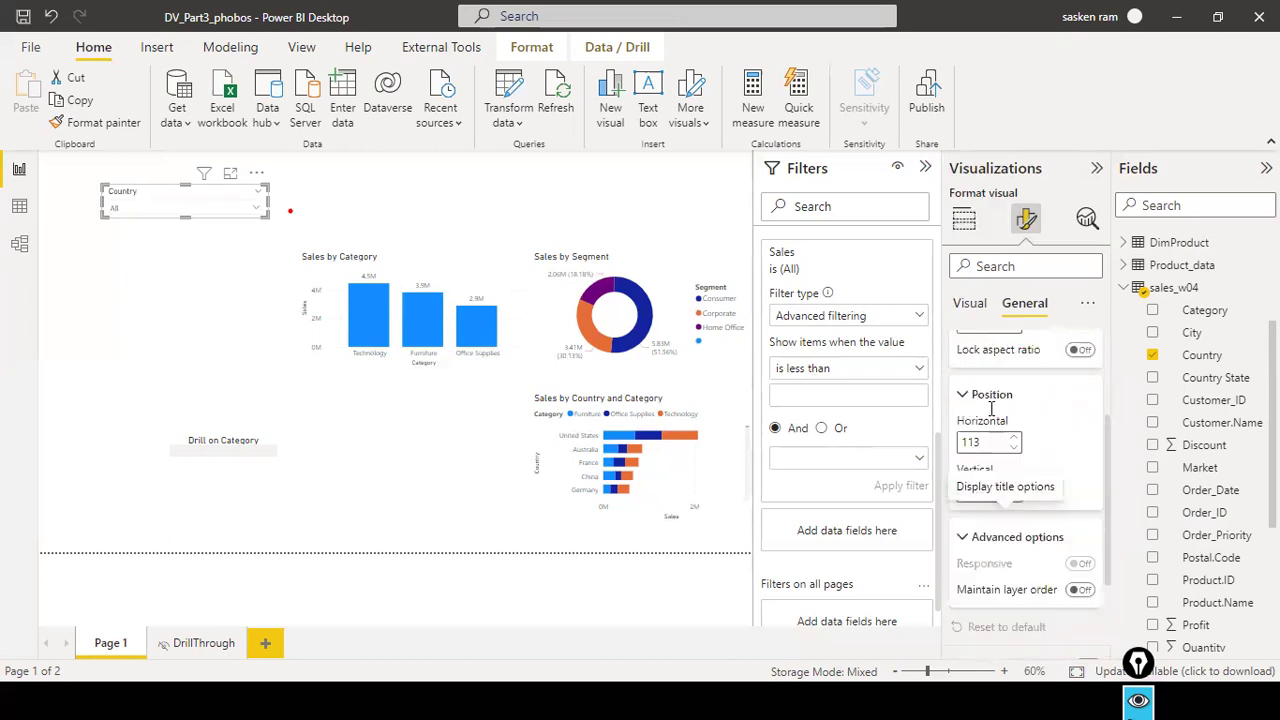
Examine the Country slicer's visual settings for selection, header text and header border
{"action": "left_click", "coordinate": [972, 306]}
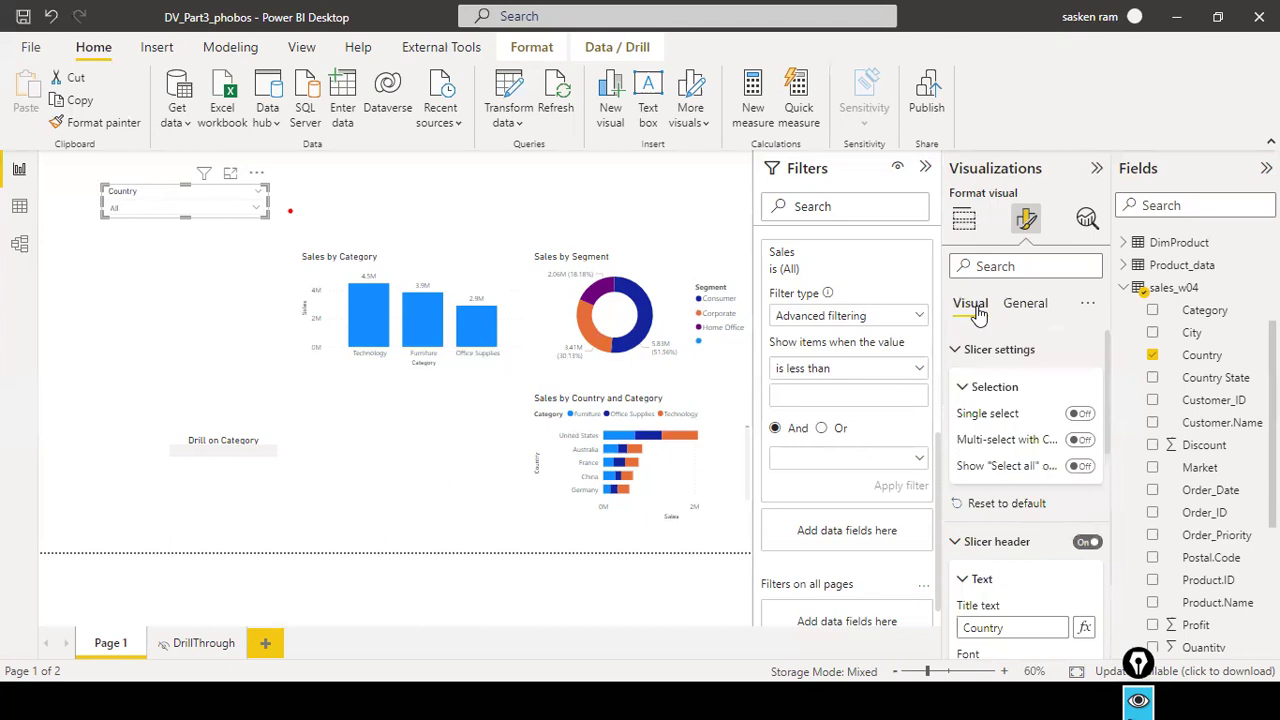
{"action": "scroll", "coordinate": [1030, 515], "scroll_direction": "down", "scroll_amount": 3}
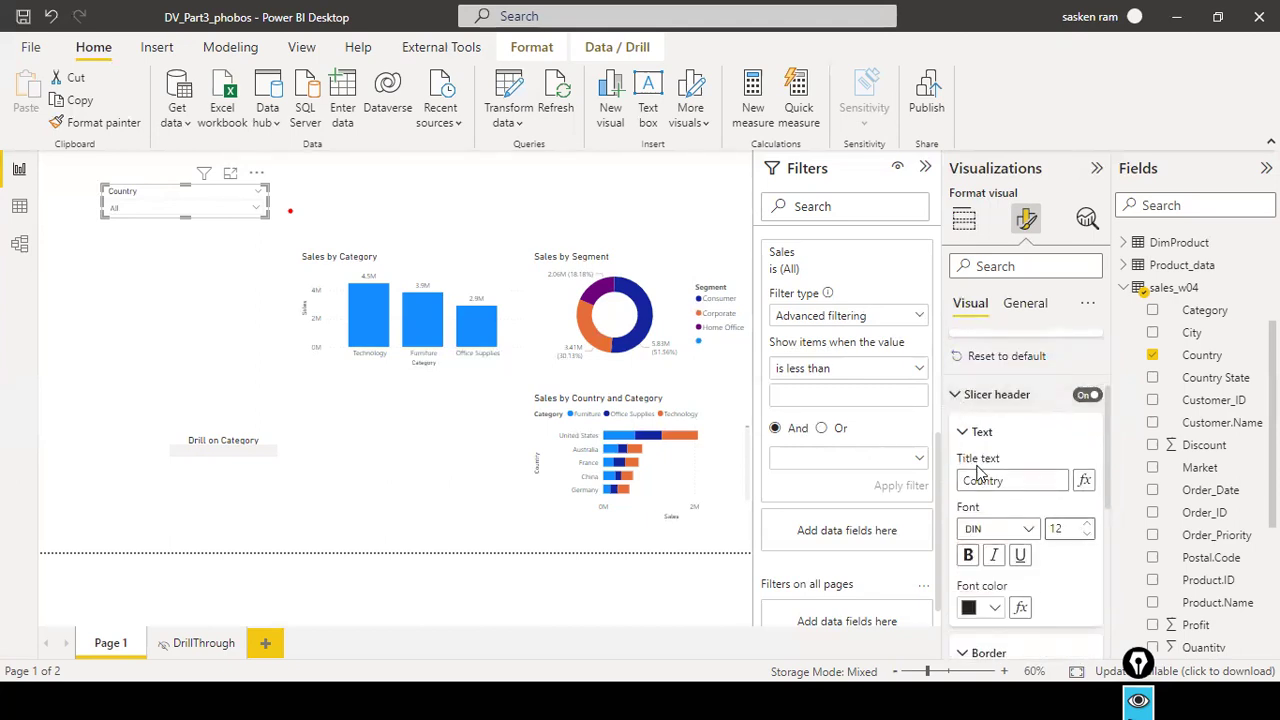
{"action": "scroll", "coordinate": [991, 480], "scroll_direction": "down", "scroll_amount": 8}
{"action": "scroll", "coordinate": [1003, 490], "scroll_direction": "up", "scroll_amount": 10}
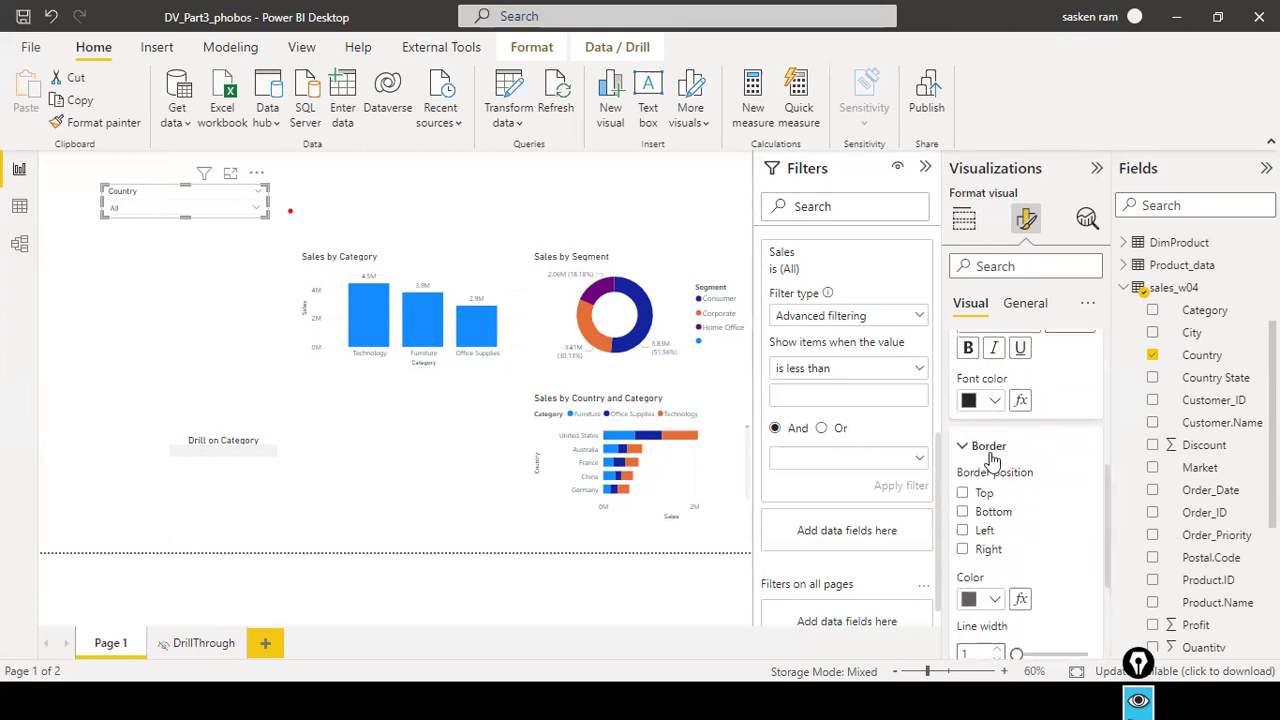
Examine the Country slicer's general settings for position and advanced options, plus the background, visual border and shadow effects
{"action": "left_click", "coordinate": [1024, 302]}
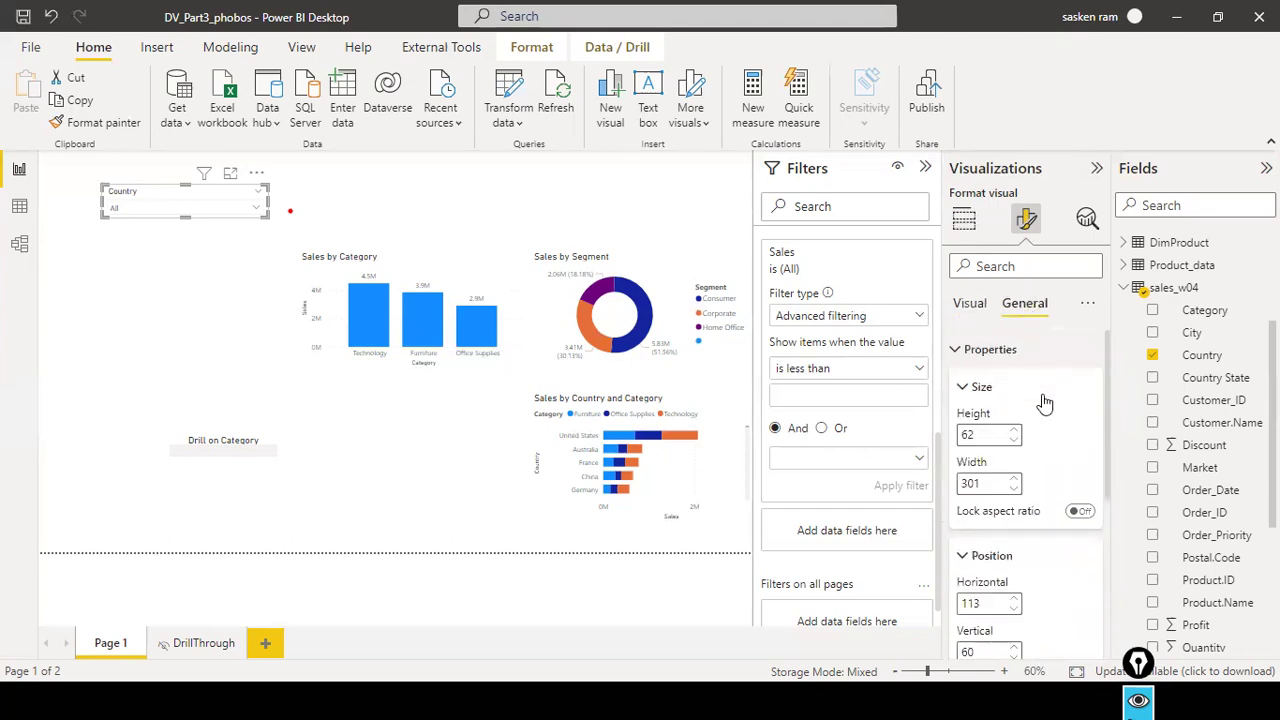
{"action": "scroll", "coordinate": [1042, 400], "scroll_direction": "down", "scroll_amount": 3}
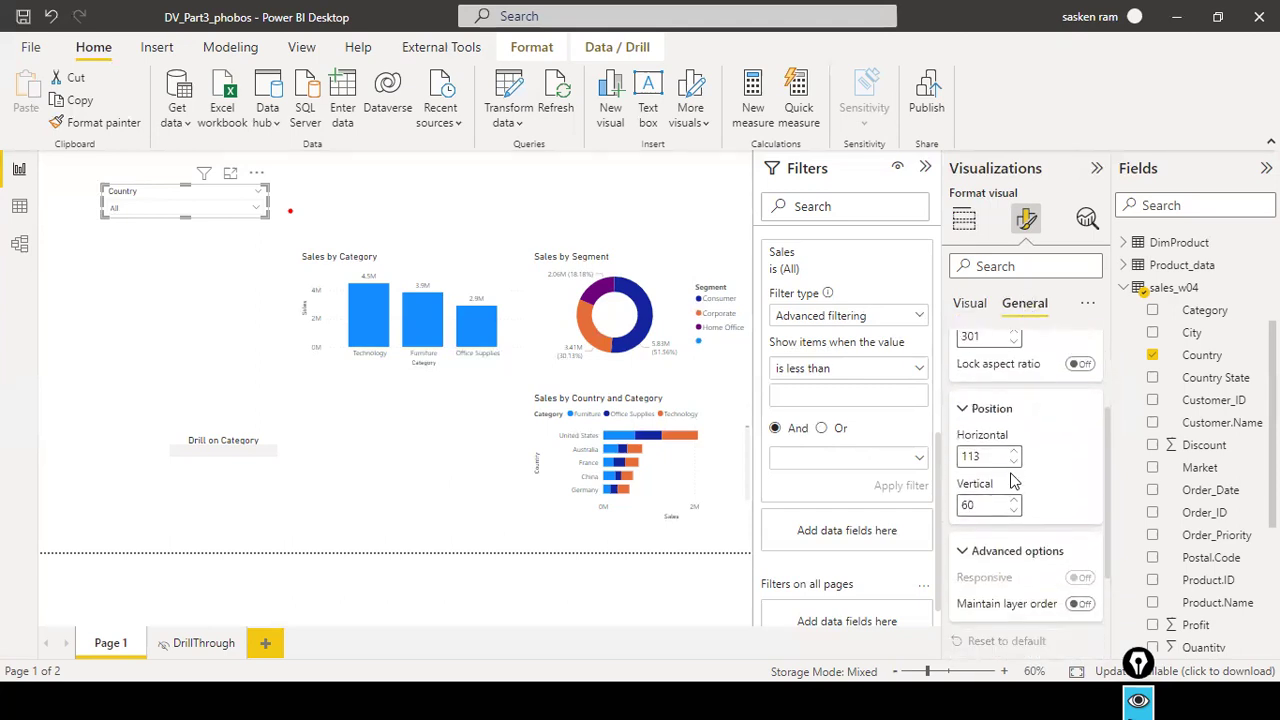
{"action": "scroll", "coordinate": [1012, 481], "scroll_direction": "down", "scroll_amount": 2}
{"action": "left_click", "coordinate": [964, 400]}
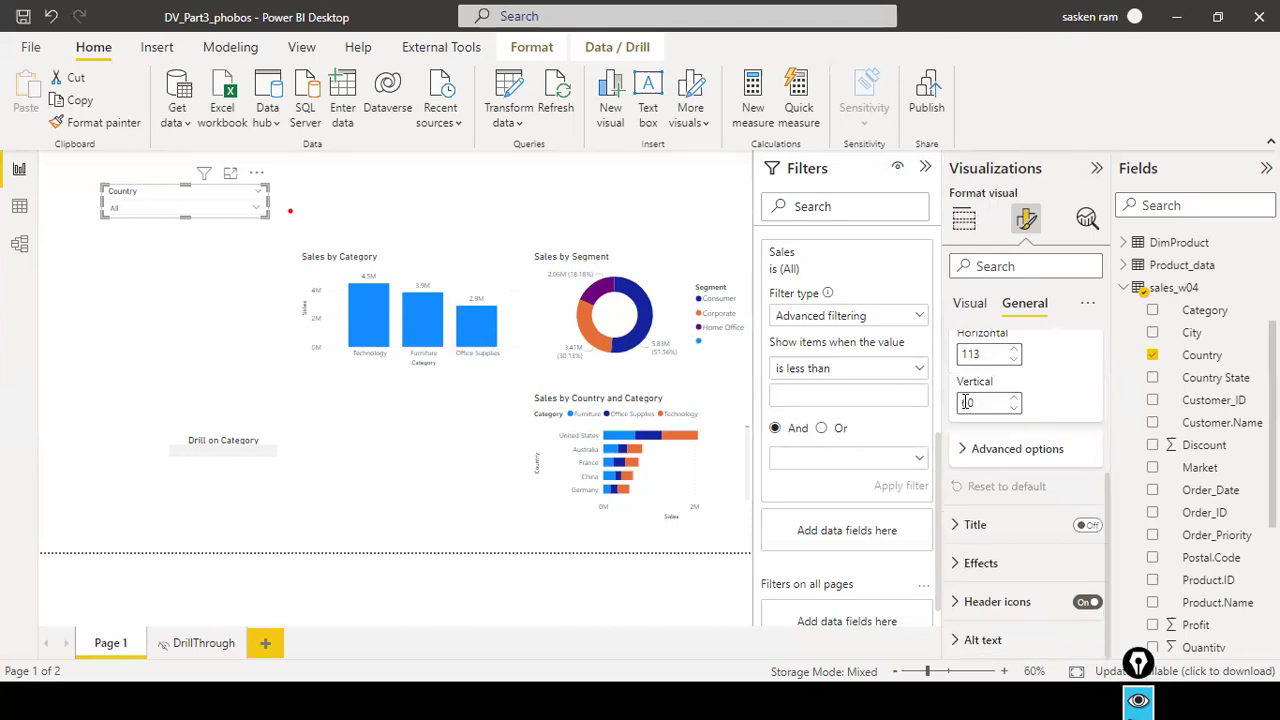
{"action": "left_click", "coordinate": [954, 456]}
{"action": "scroll", "coordinate": [960, 466], "scroll_direction": "down", "scroll_amount": 1}
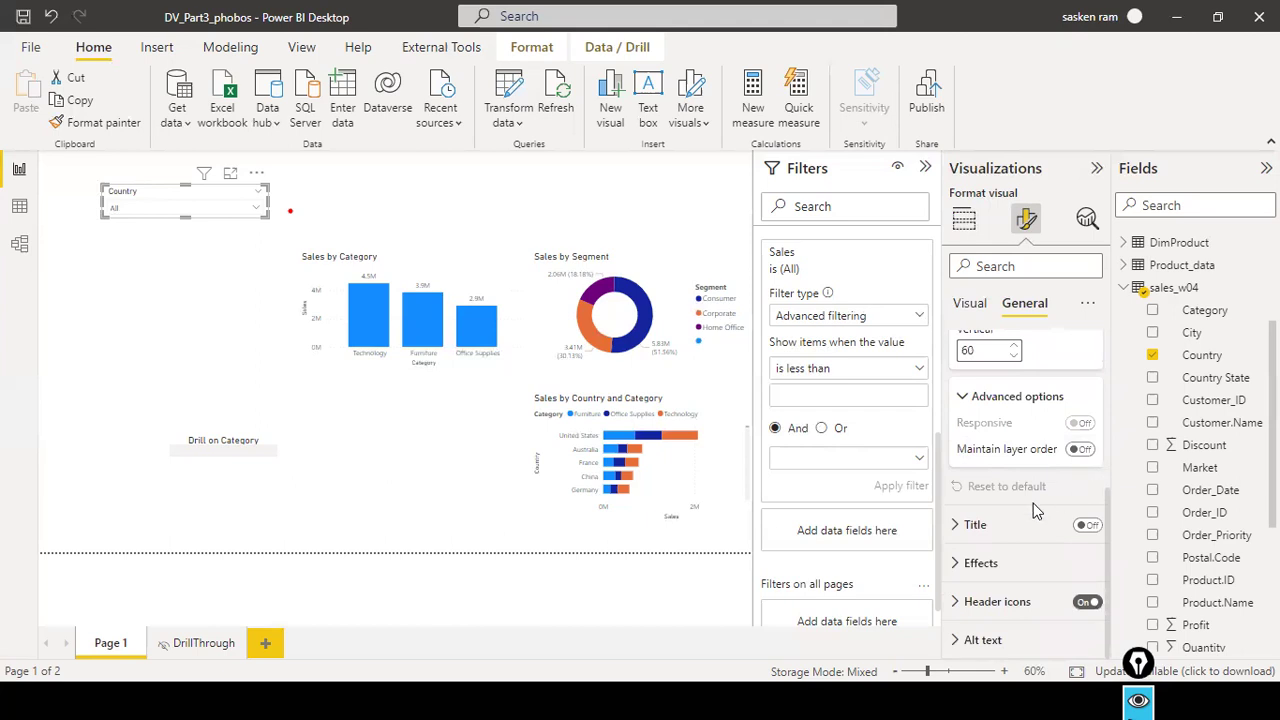
{"action": "left_click", "coordinate": [955, 562]}
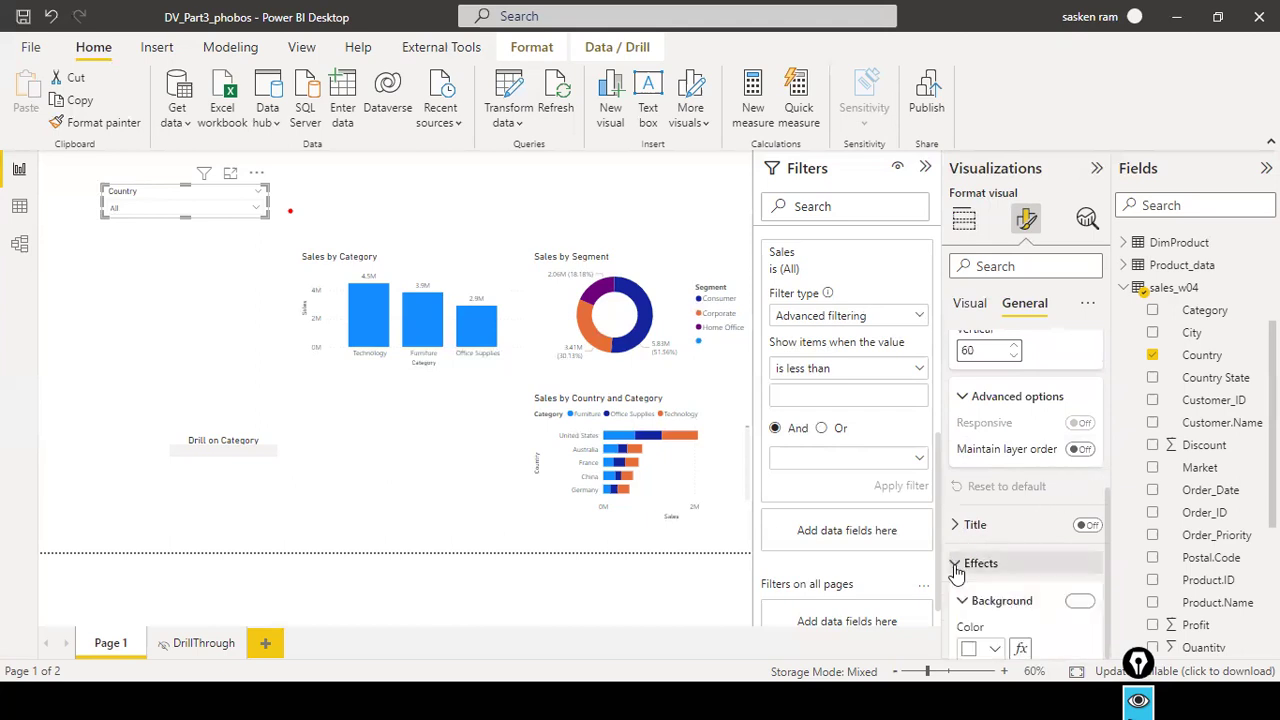
{"action": "scroll", "coordinate": [1005, 557], "scroll_direction": "down", "scroll_amount": 5}
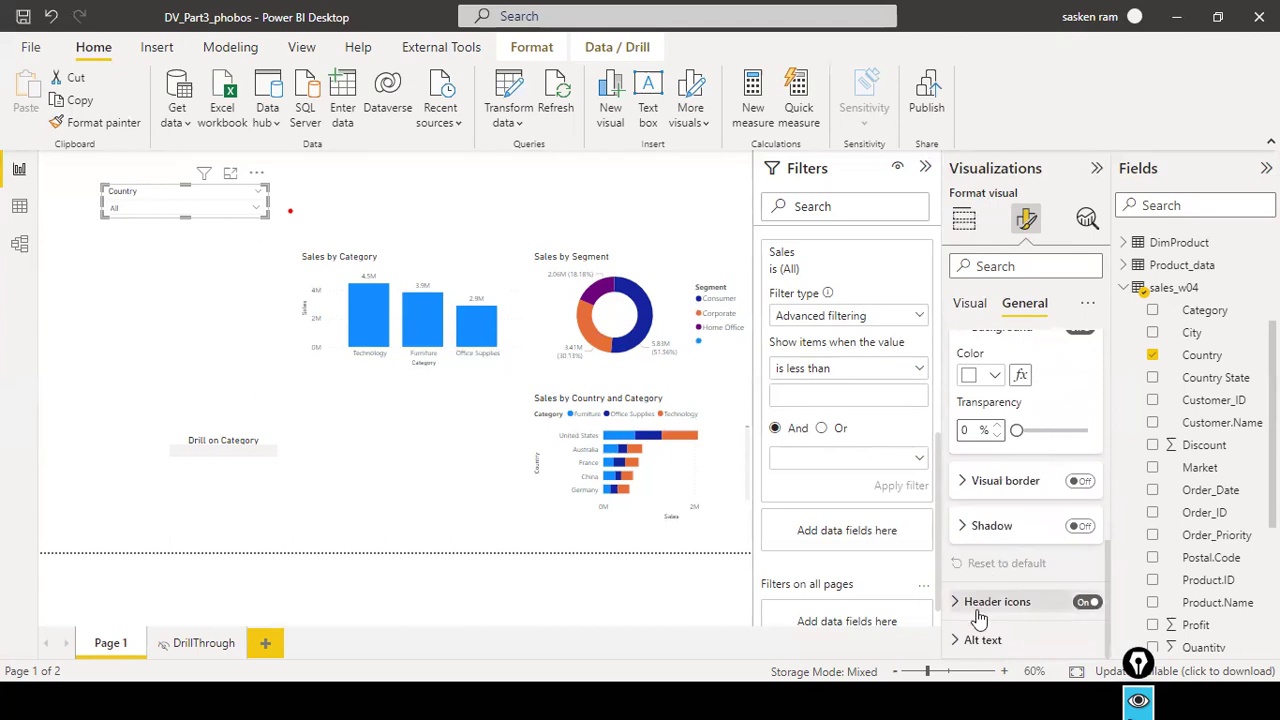
{"action": "scroll", "coordinate": [1005, 503], "scroll_direction": "up", "scroll_amount": 6}
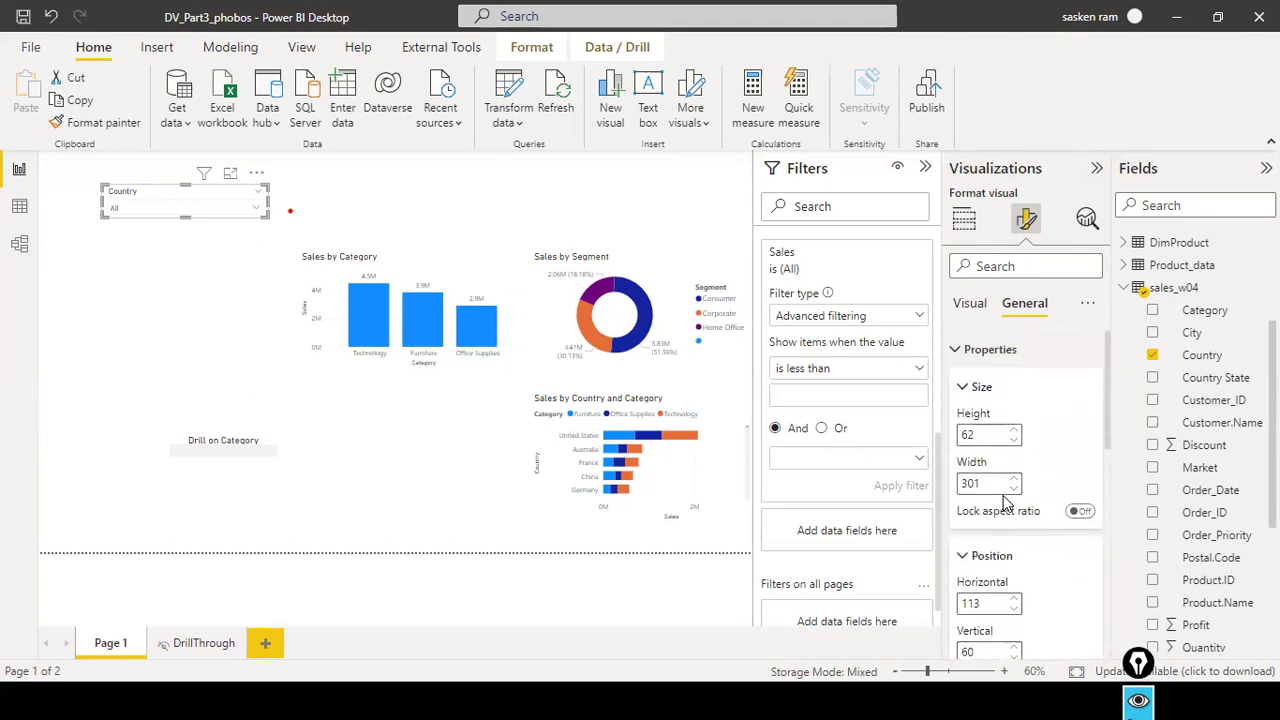
Examine the Country slicer's header border and background options and the font, border and background options of its values
{"action": "left_click", "coordinate": [969, 303]}
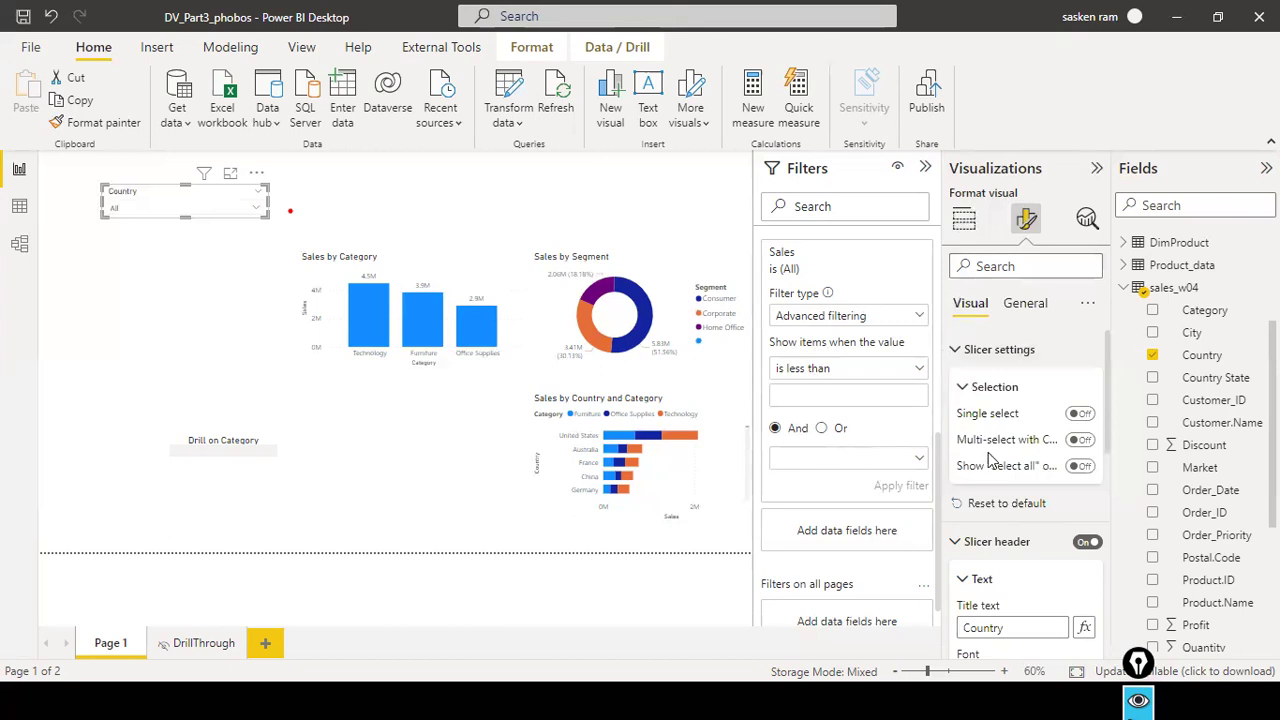
{"action": "scroll", "coordinate": [995, 470], "scroll_direction": "down", "scroll_amount": 5}
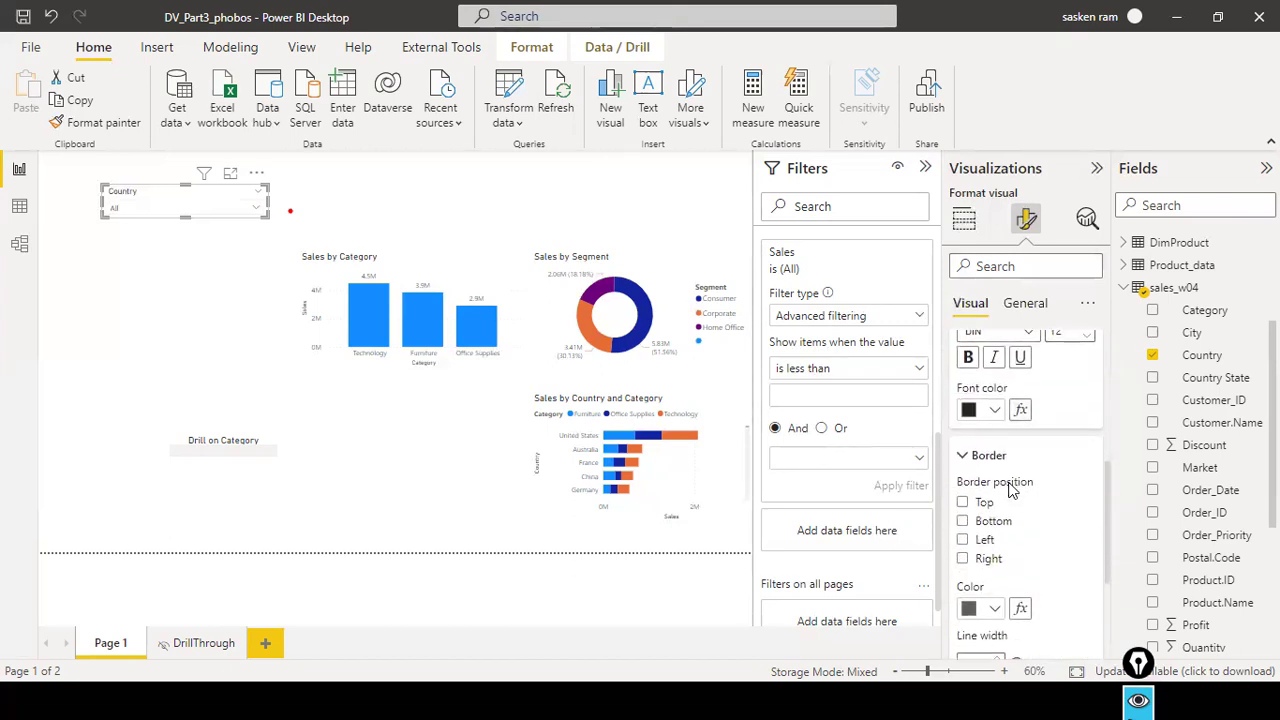
{"action": "scroll", "coordinate": [1012, 490], "scroll_direction": "down", "scroll_amount": 3}
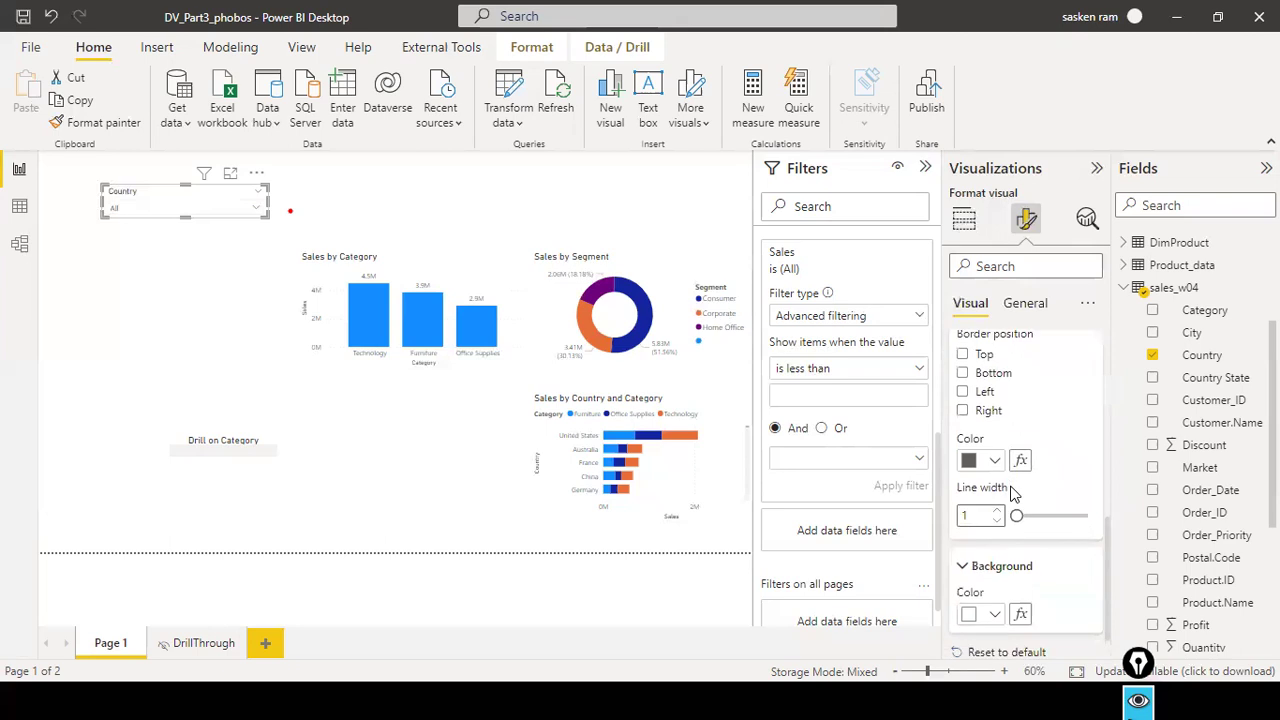
{"action": "scroll", "coordinate": [1012, 492], "scroll_direction": "down", "scroll_amount": 1}
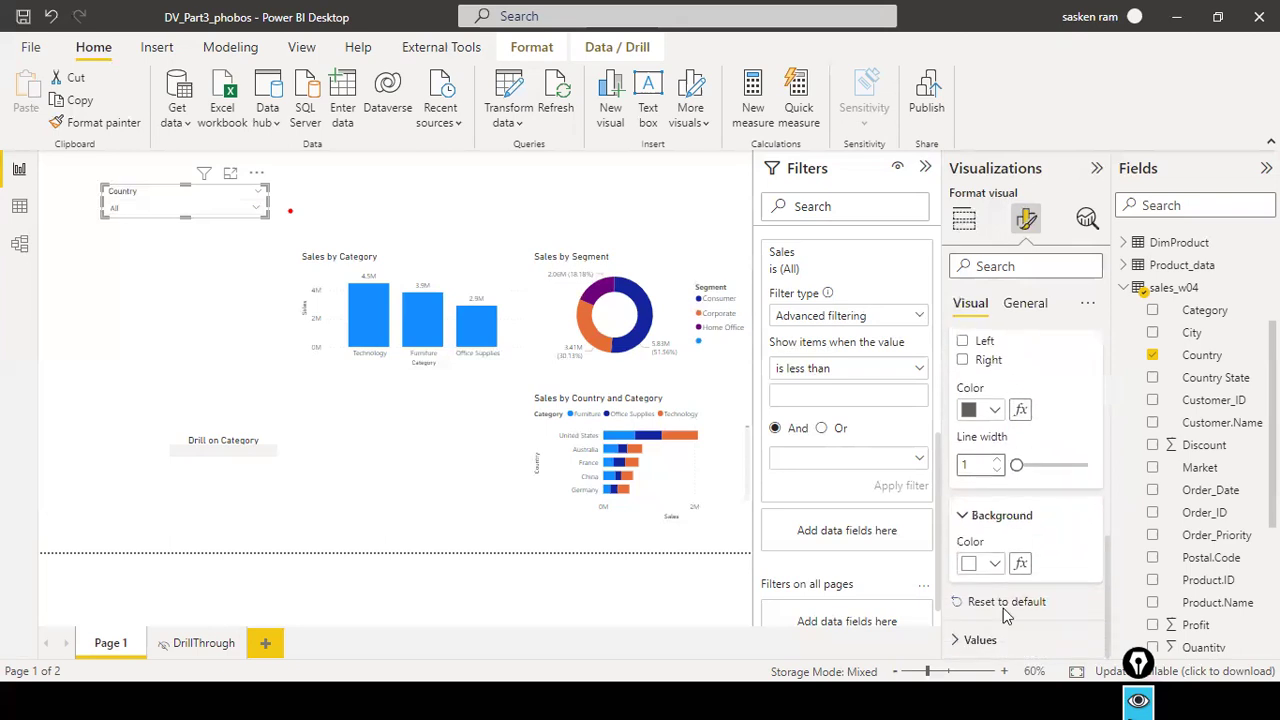
{"action": "left_click", "coordinate": [957, 647]}
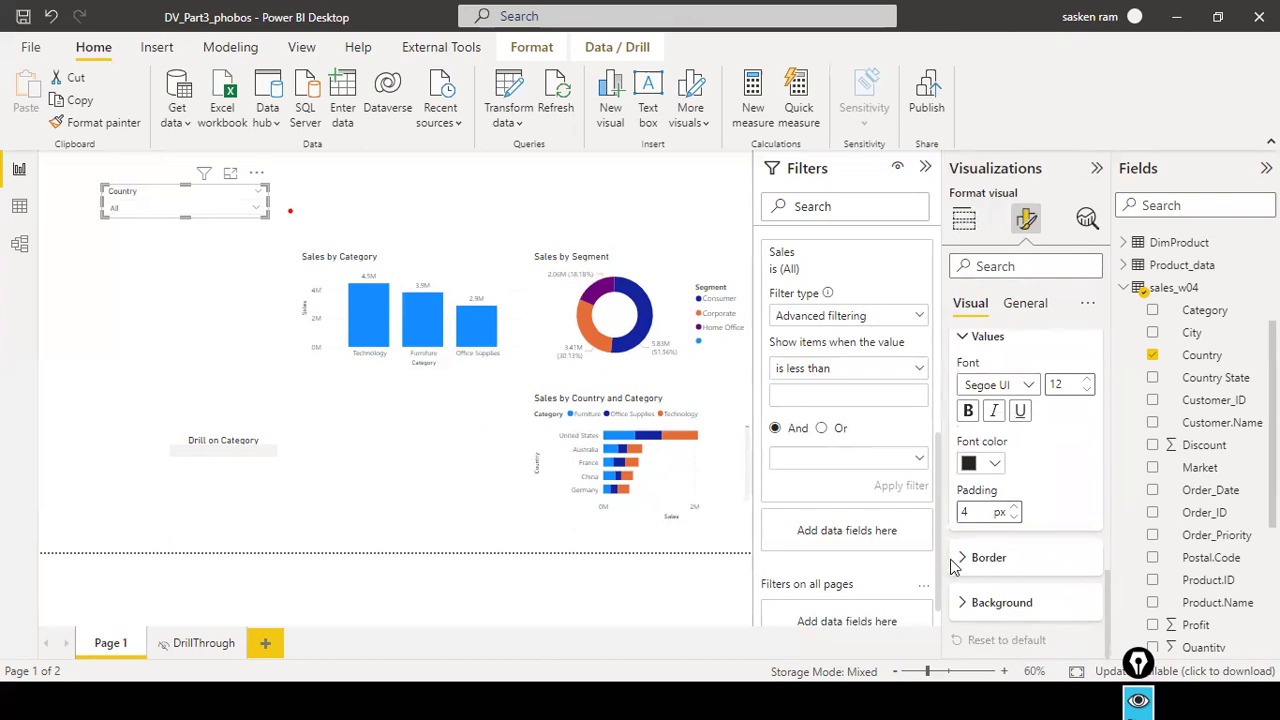
{"action": "left_click", "coordinate": [964, 562]}
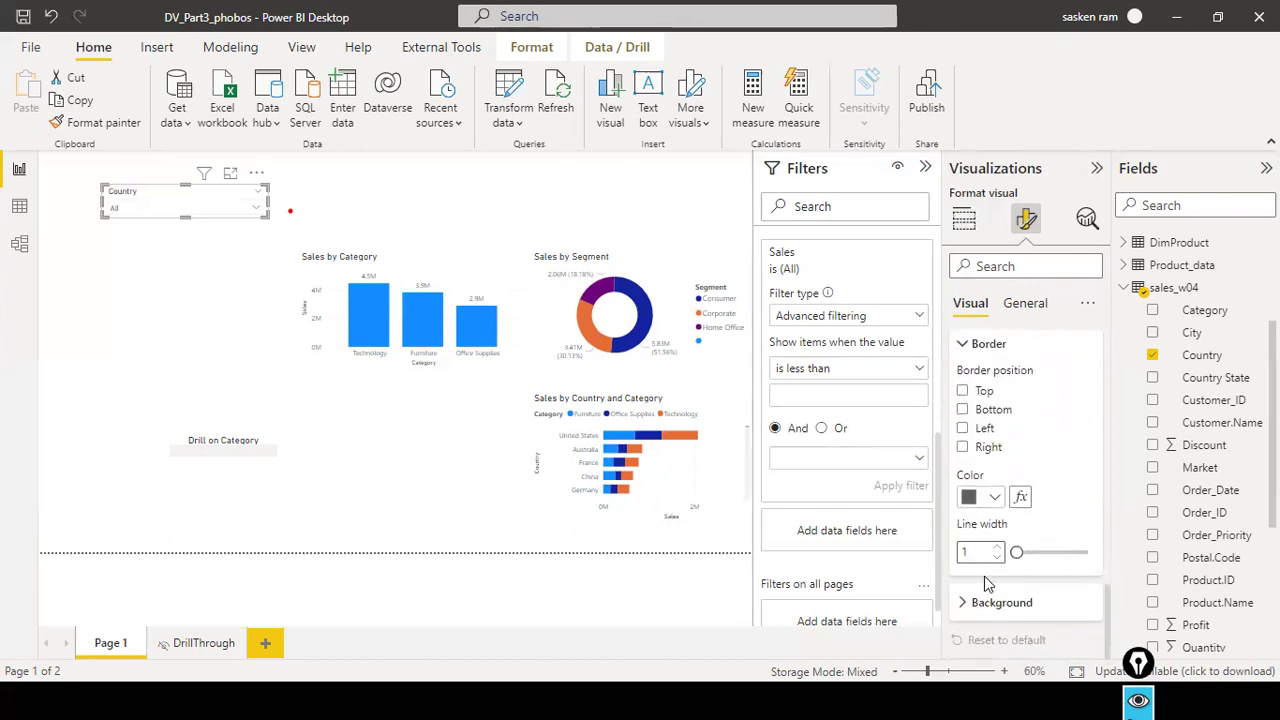
{"action": "left_click", "coordinate": [973, 603]}
{"action": "scroll", "coordinate": [1031, 570], "scroll_direction": "up", "scroll_amount": 6}
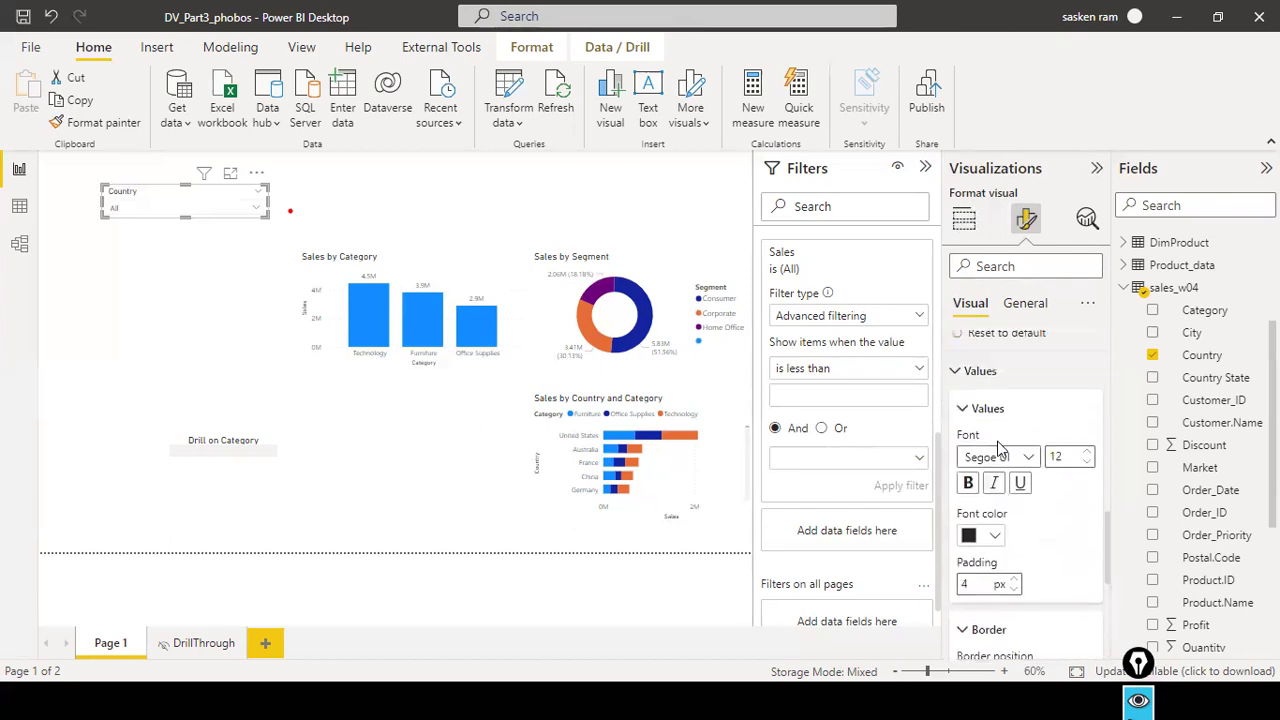
{"action": "scroll", "coordinate": [1000, 437], "scroll_direction": "up", "scroll_amount": 1}
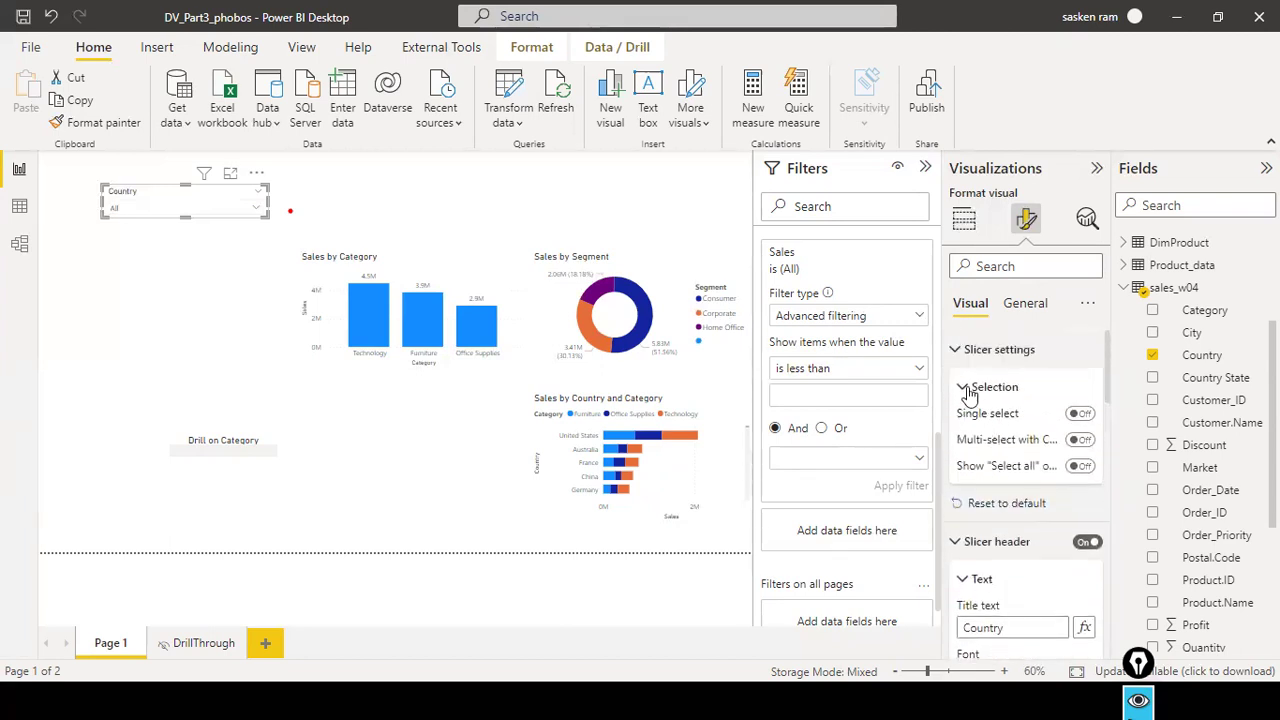
{"action": "left_click", "coordinate": [967, 390]}
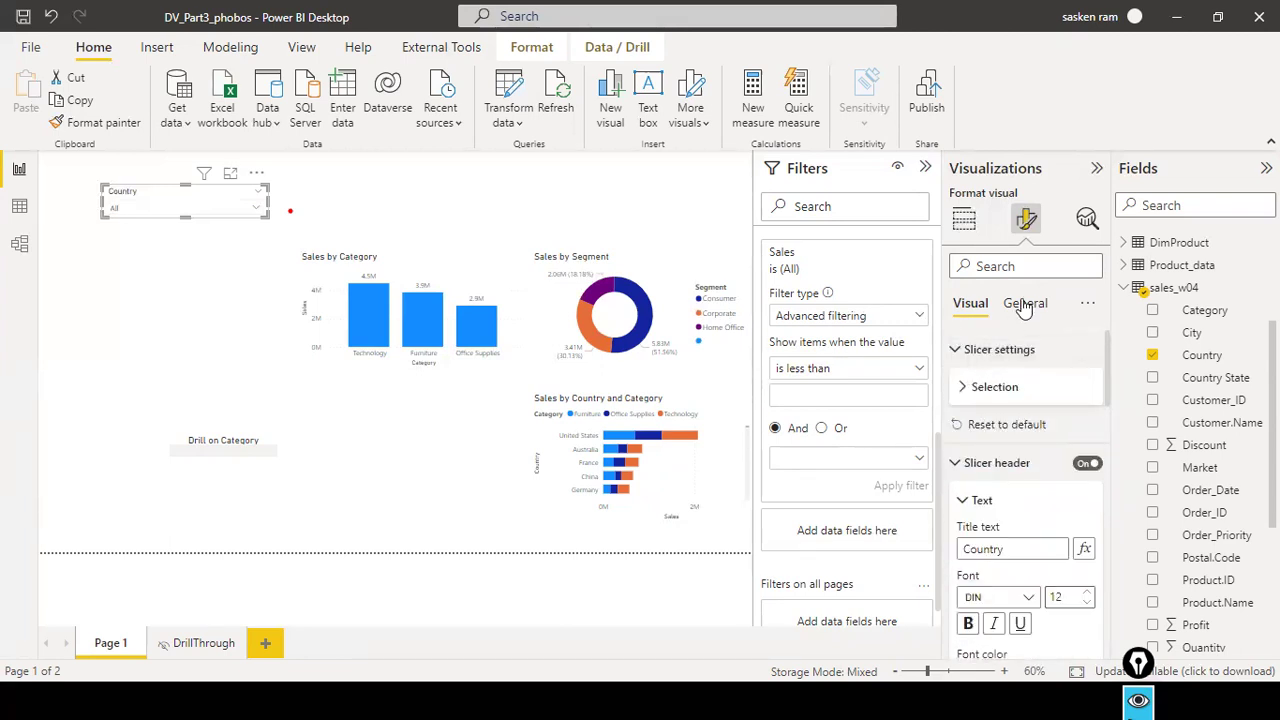
Collapse the Country slicer's properties and background settings and look over the remaining title, effects and header icon options
{"action": "left_click", "coordinate": [1024, 306]}
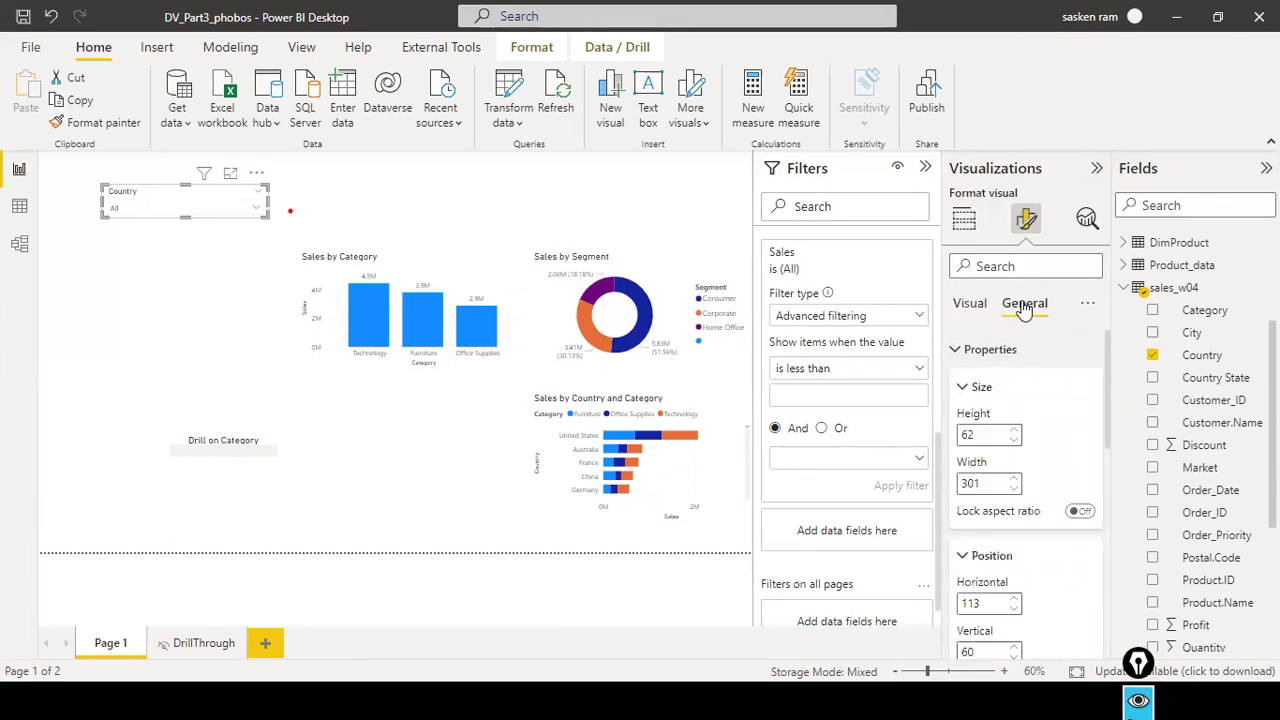
{"action": "left_click", "coordinate": [964, 355]}
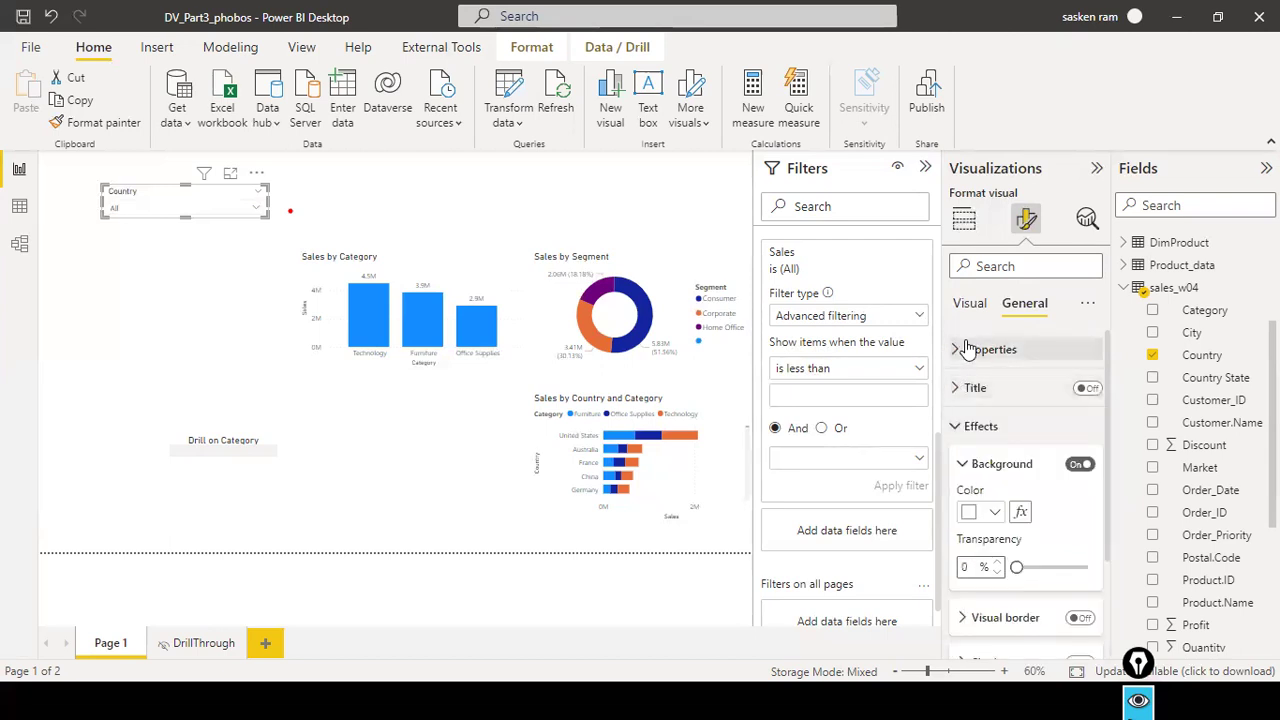
{"action": "left_click", "coordinate": [963, 466]}
{"action": "scroll", "coordinate": [963, 477], "scroll_direction": "down", "scroll_amount": 1}
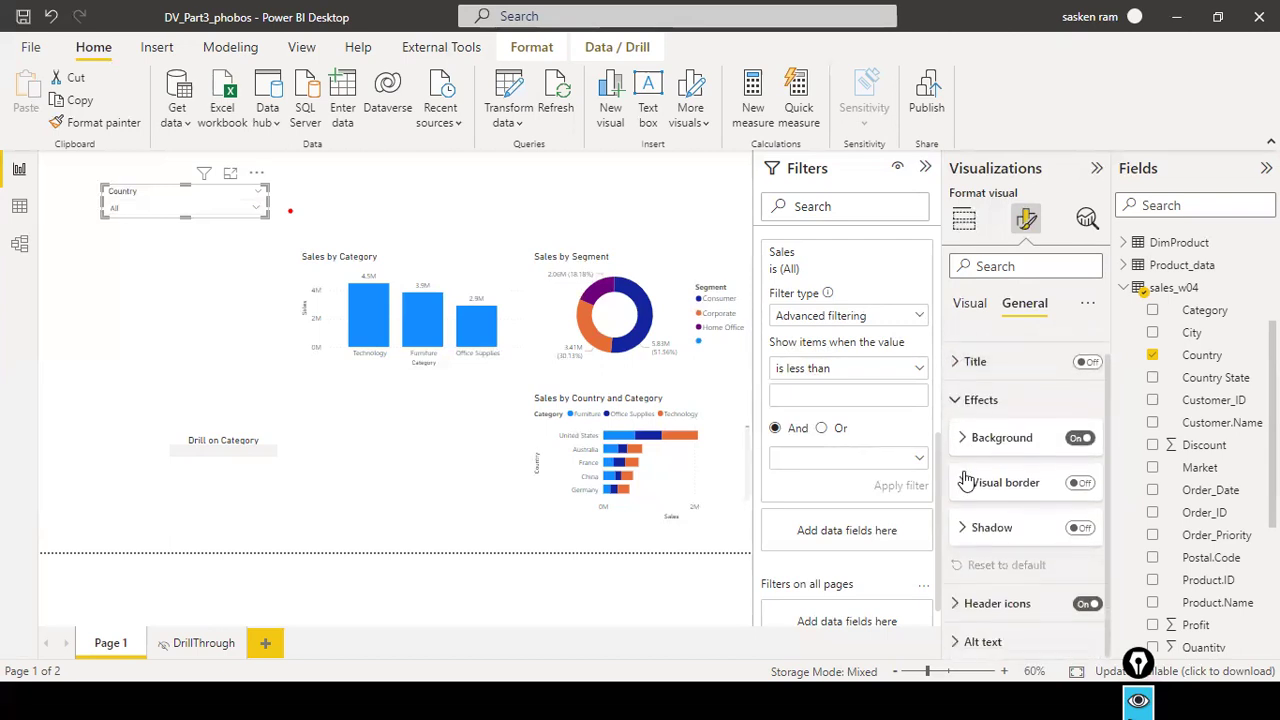
{"action": "scroll", "coordinate": [963, 510], "scroll_direction": "up", "scroll_amount": 1}
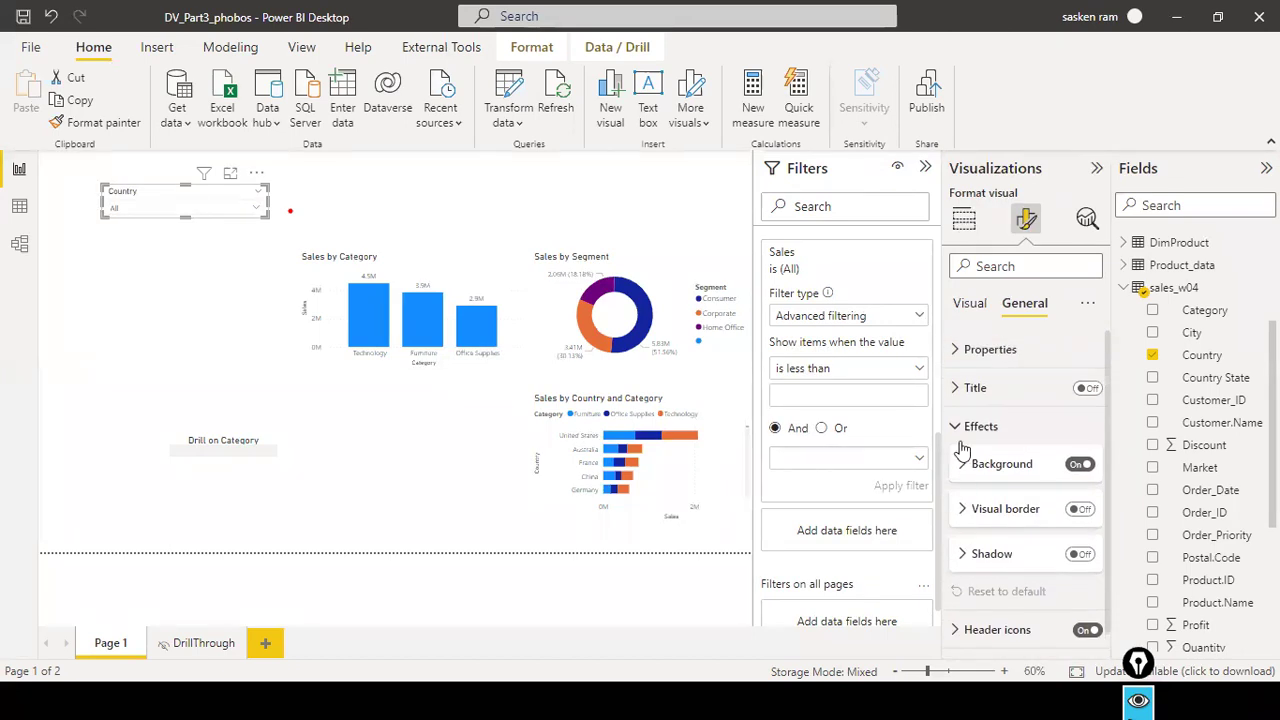
Show the Country slicer as a list and check its orientation choices, keeping it set to Vertical
{"action": "left_click", "coordinate": [962, 310]}
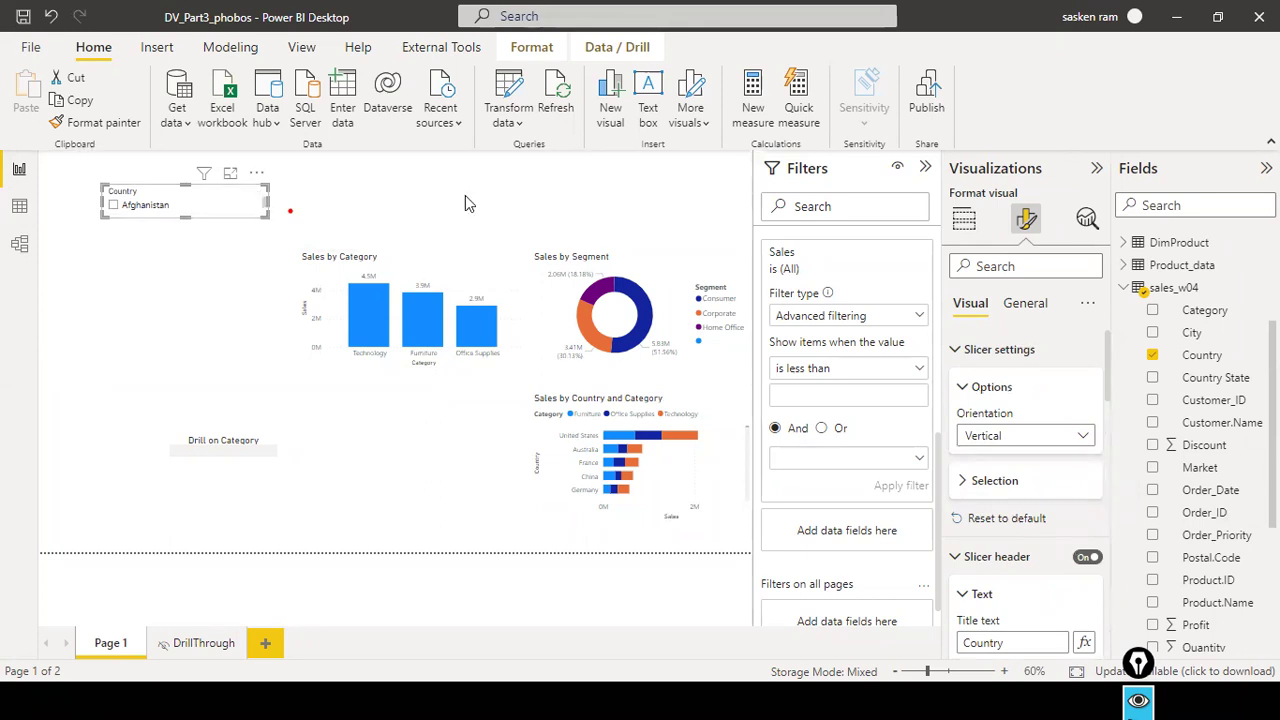
{"action": "left_click", "coordinate": [1020, 440]}
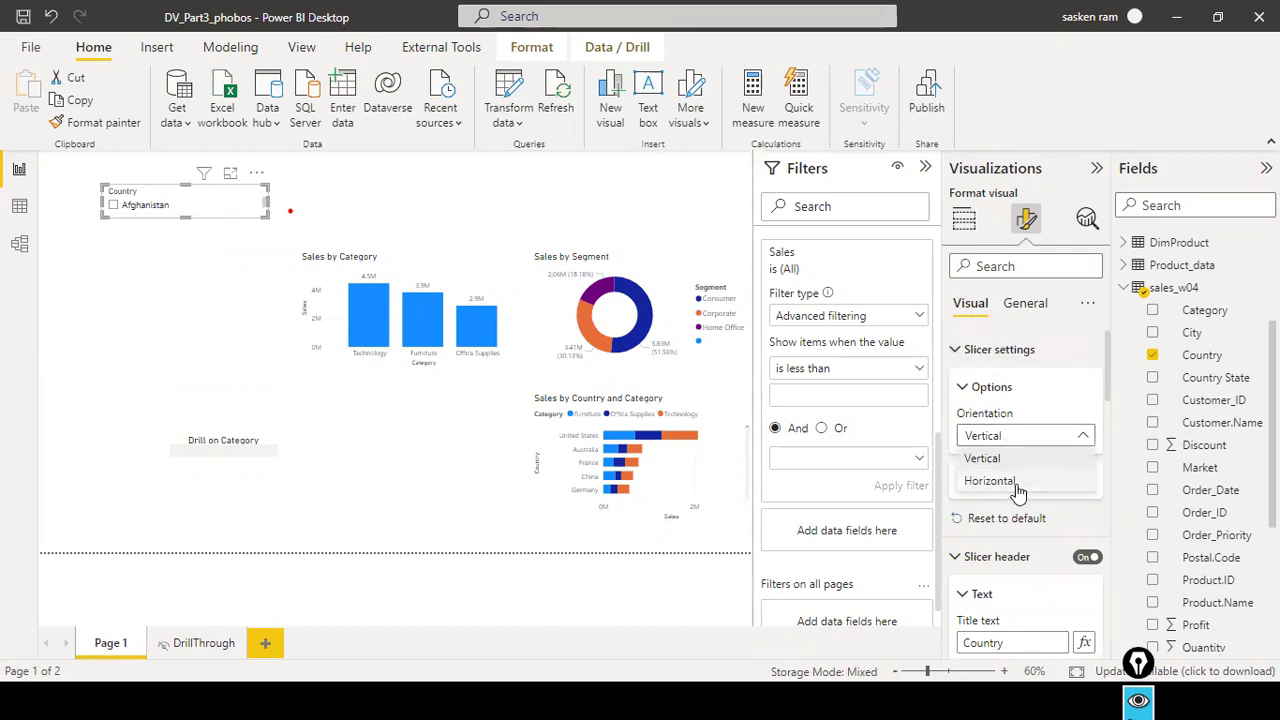
{"action": "left_click", "coordinate": [1010, 458]}
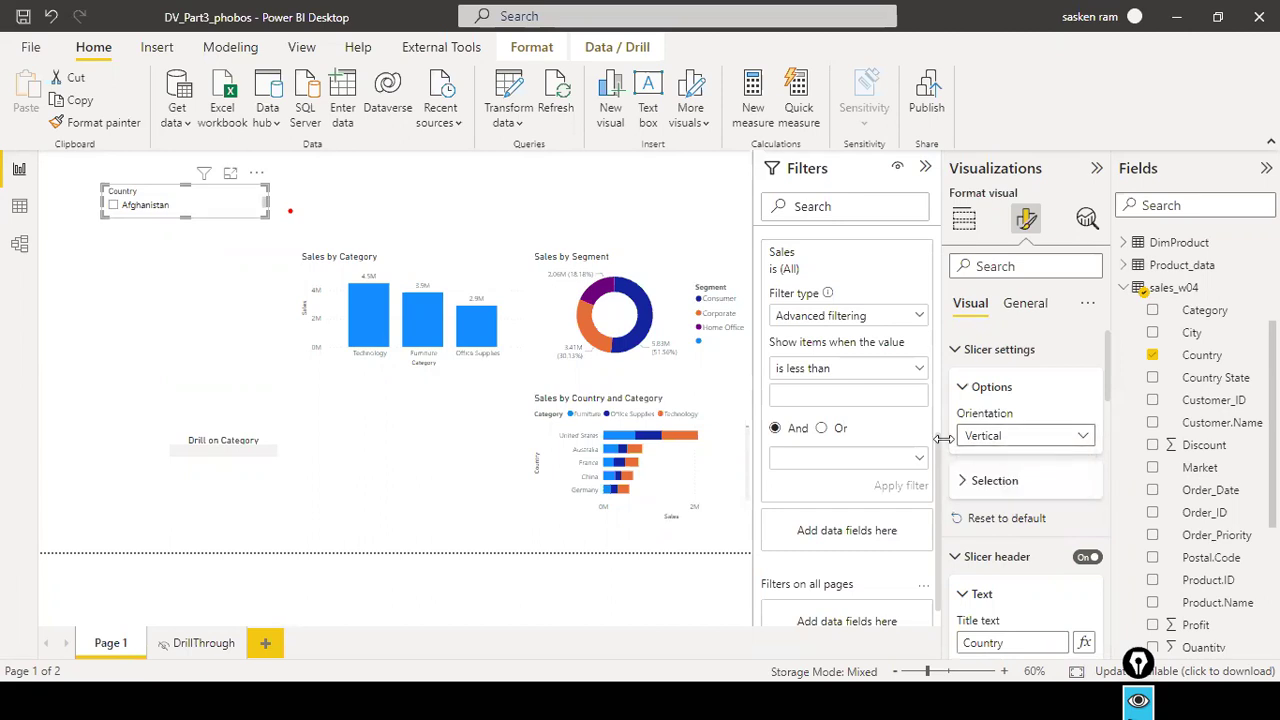
{"action": "left_click", "coordinate": [1031, 440]}
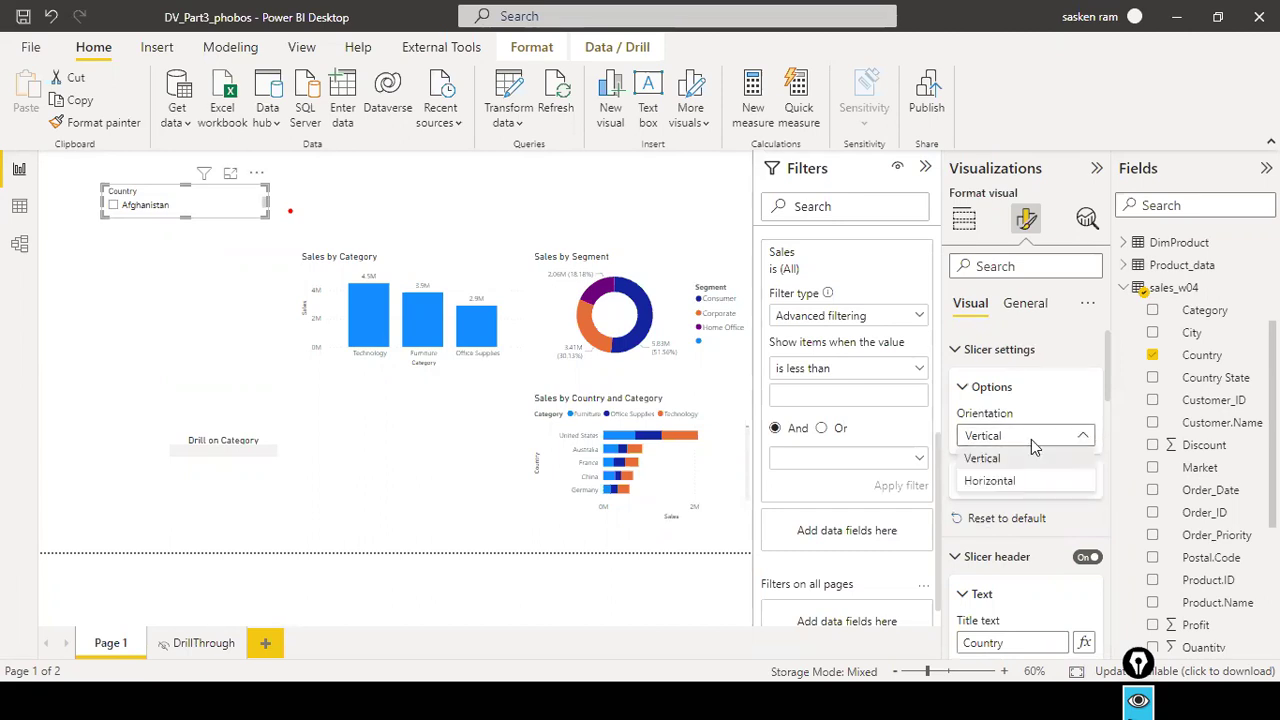
{"action": "left_click", "coordinate": [1031, 439]}
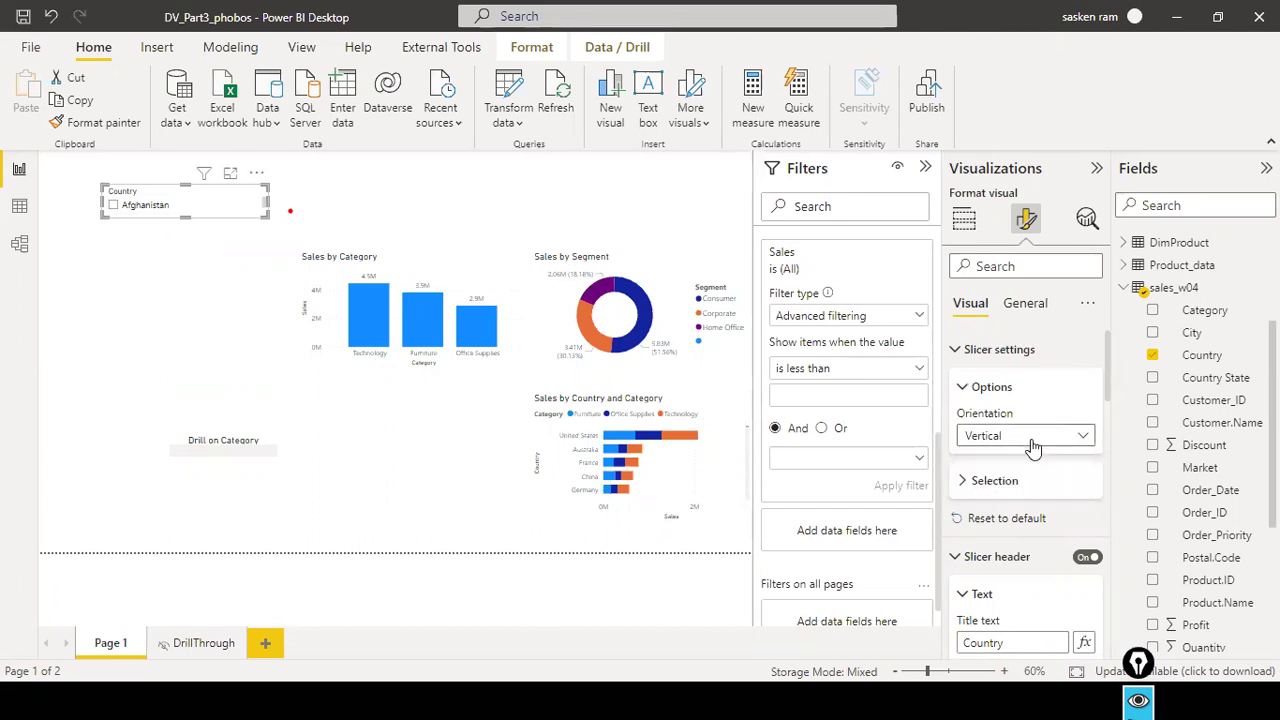
{"action": "left_click", "coordinate": [263, 199]}
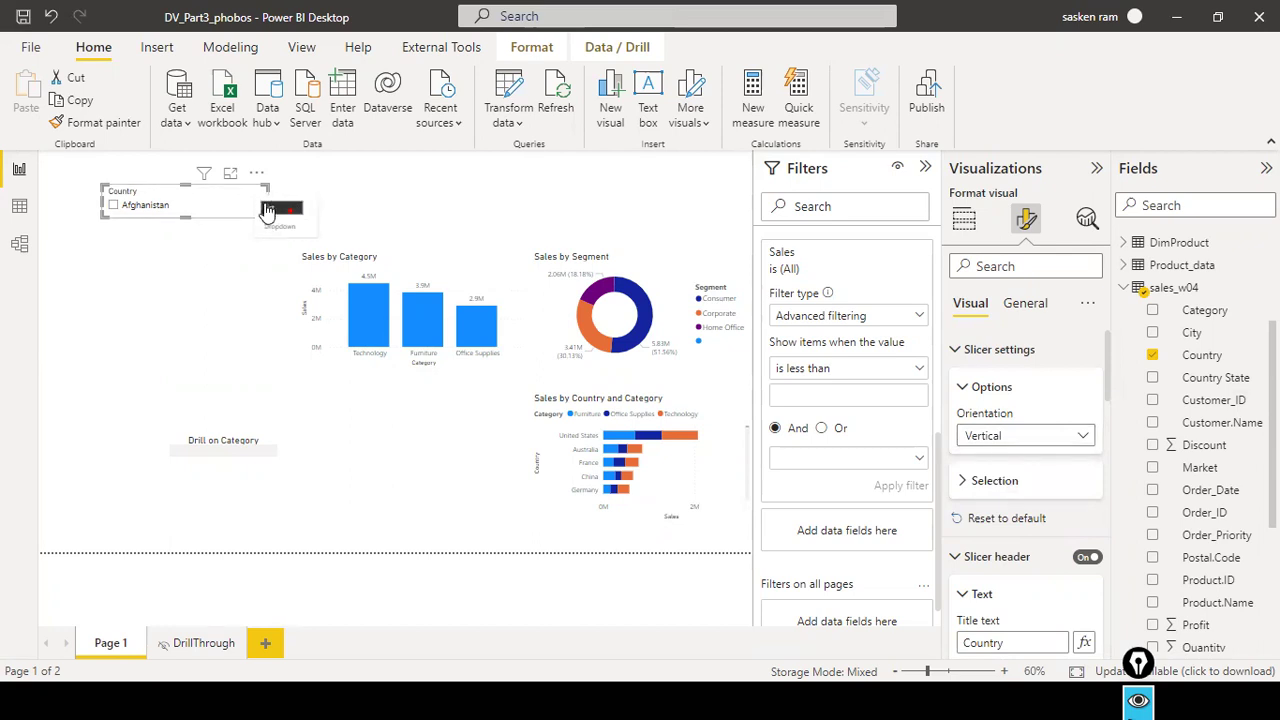
{"action": "left_click", "coordinate": [375, 197]}
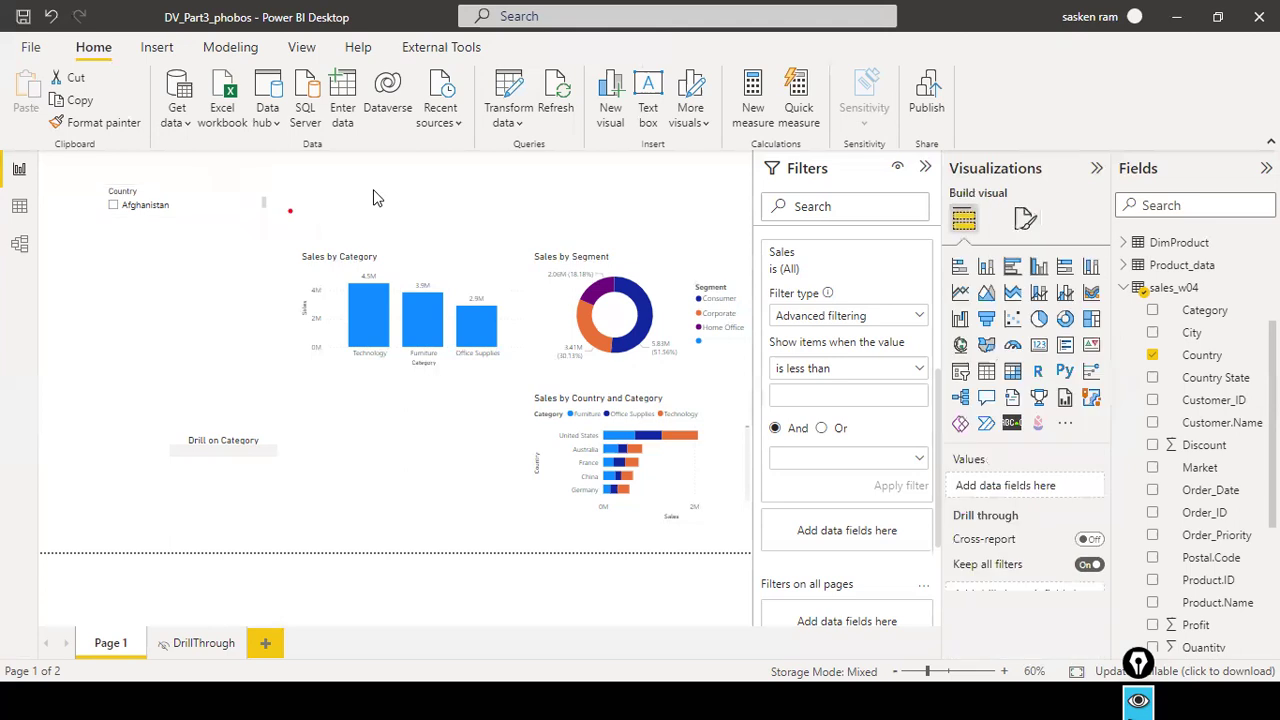
Filter the page to Afghanistan in the Country slicer, glance at the page formatting options, and clear the Afghanistan selection
{"action": "left_click", "coordinate": [244, 212]}
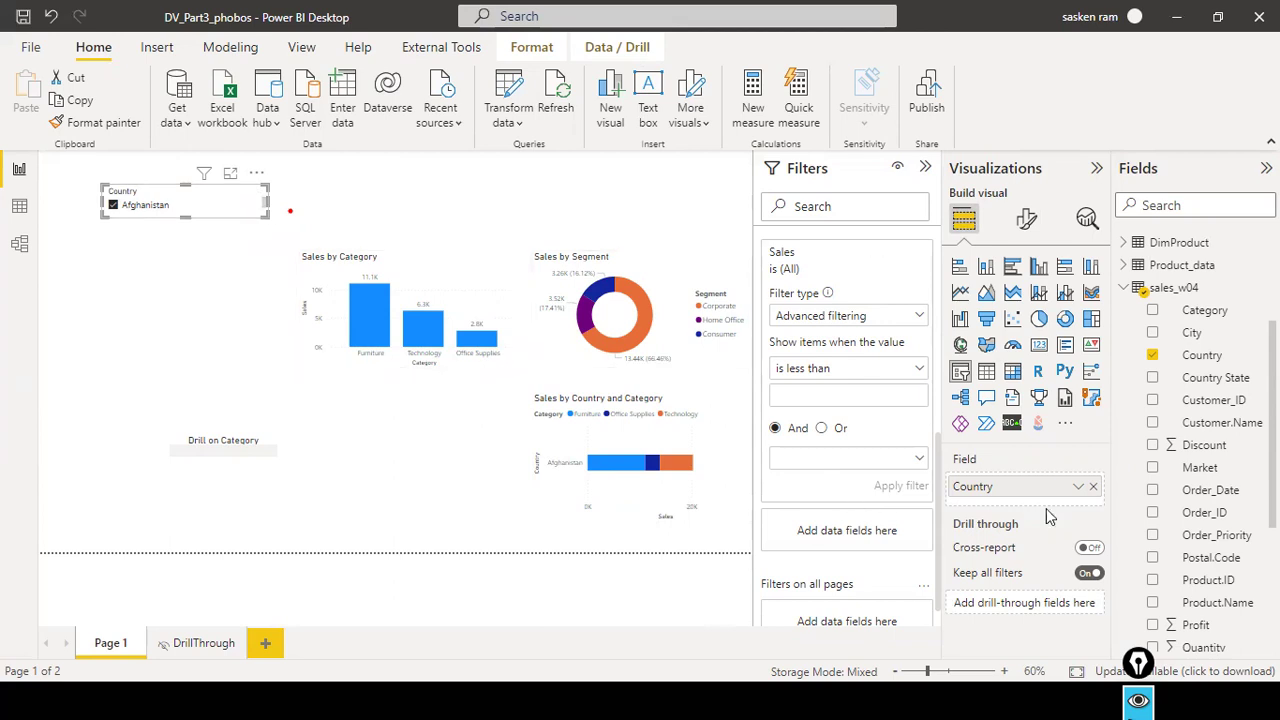
{"action": "left_click", "coordinate": [255, 225]}
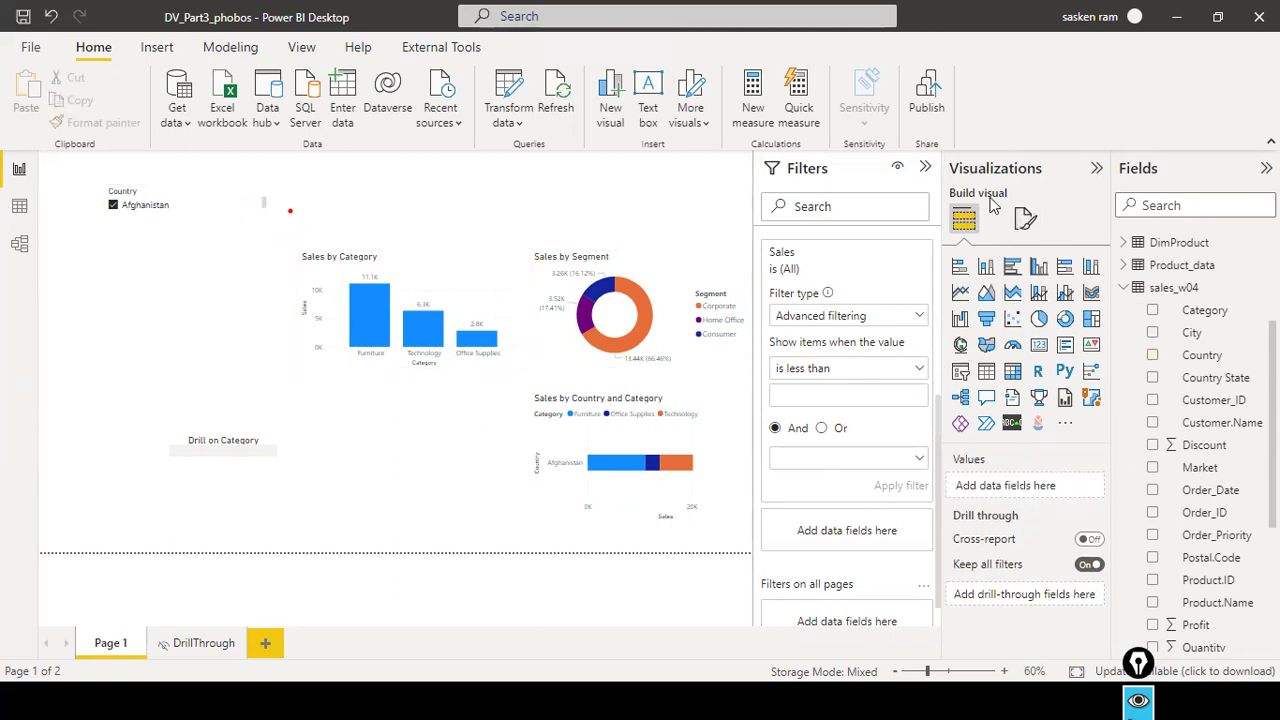
{"action": "left_click", "coordinate": [1025, 219]}
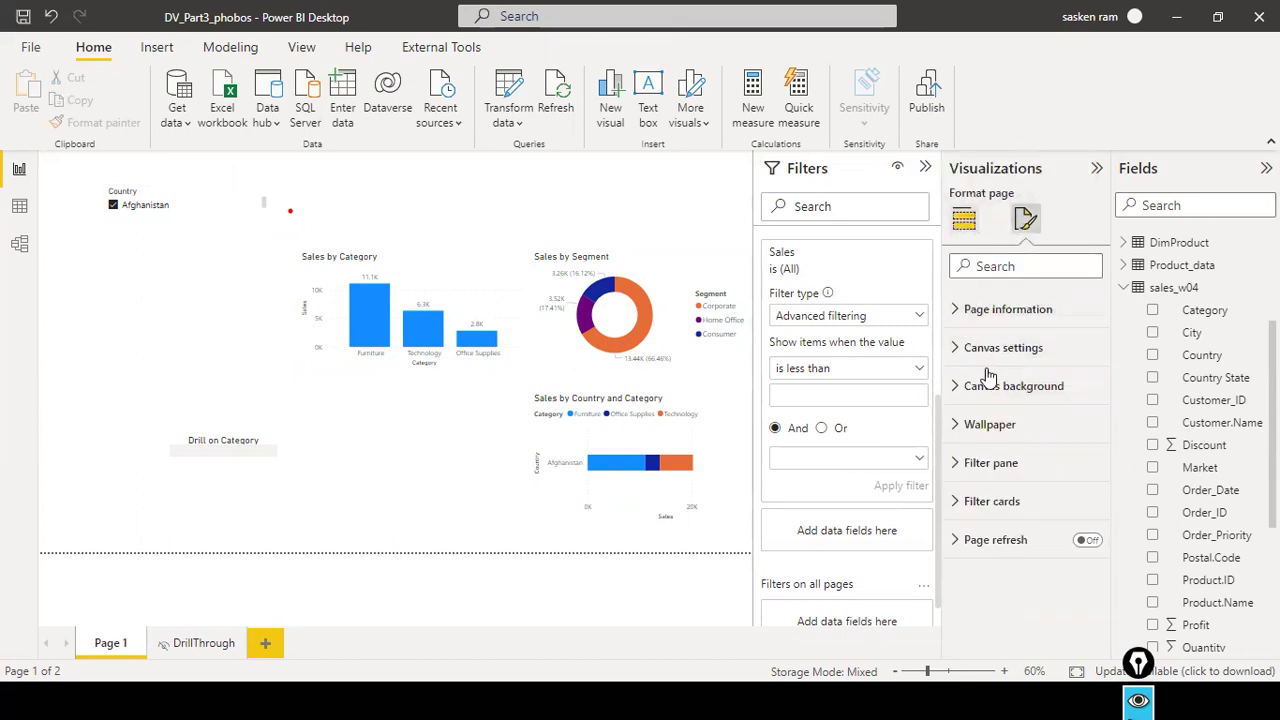
{"action": "left_click", "coordinate": [964, 219]}
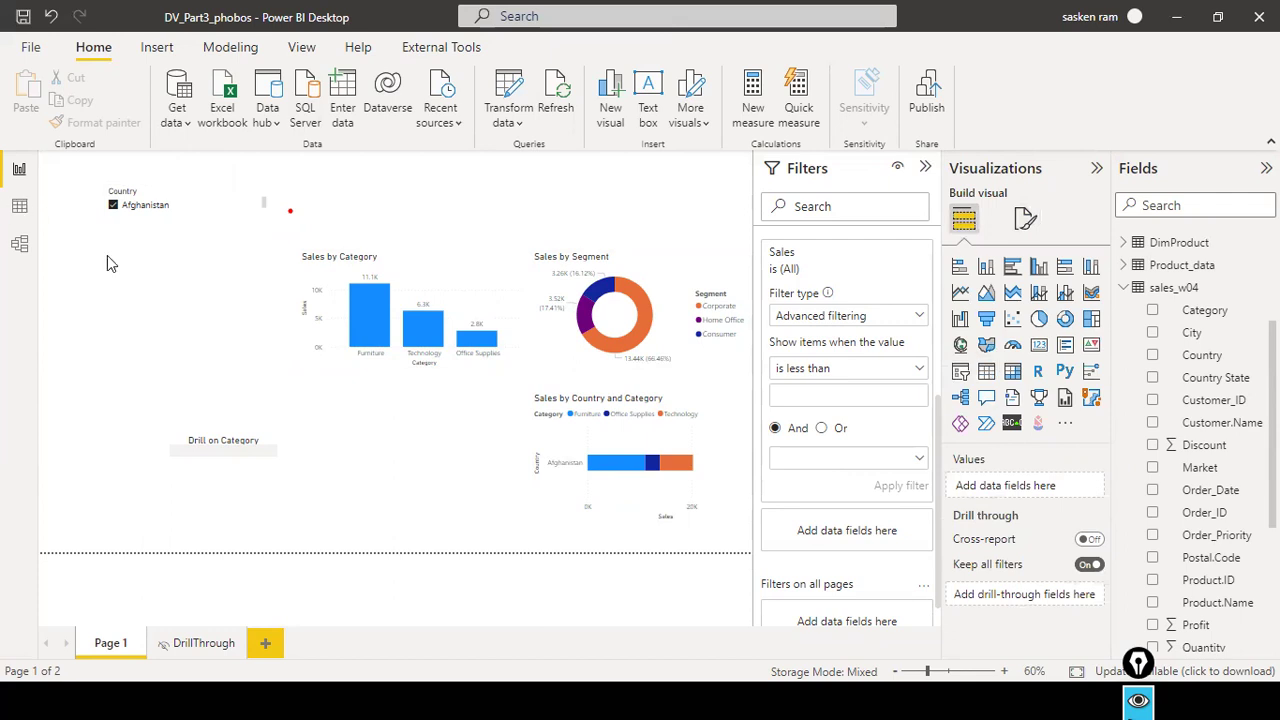
{"action": "left_click", "coordinate": [223, 205]}
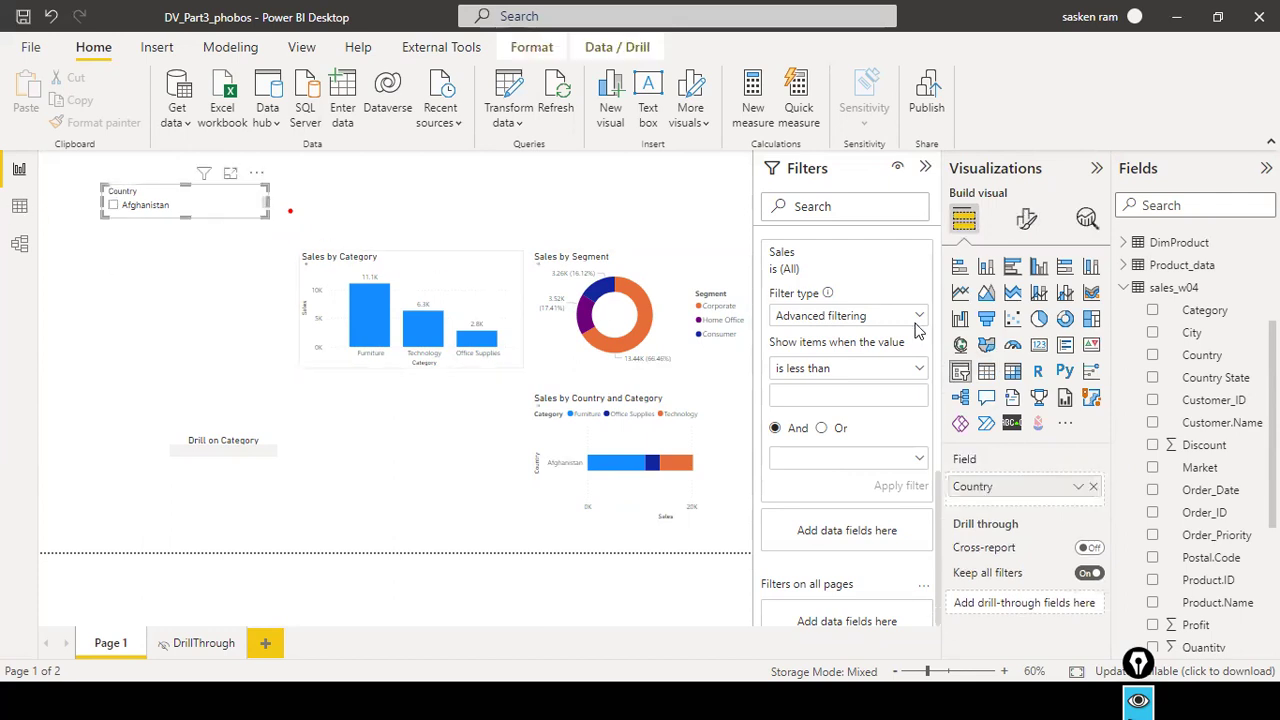
Set the Country slicer's orientation to Horizontal in its slicer settings
{"action": "left_click", "coordinate": [1036, 214]}
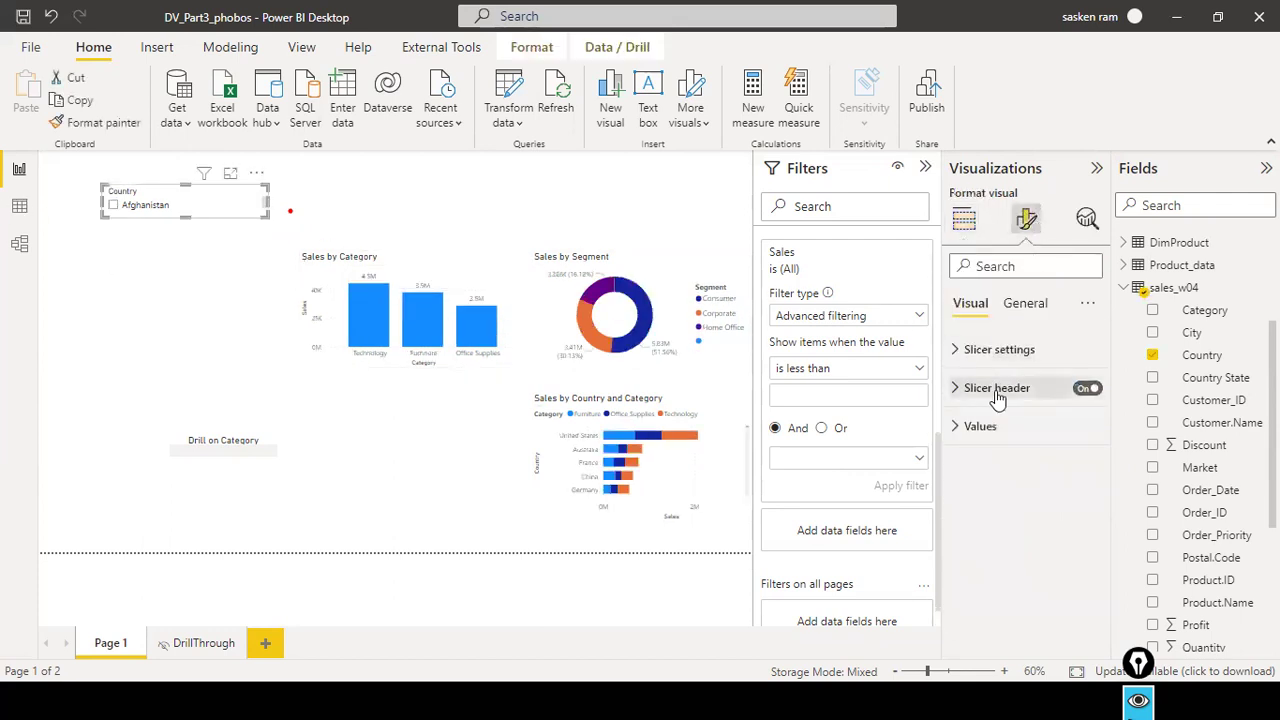
{"action": "left_click", "coordinate": [956, 352]}
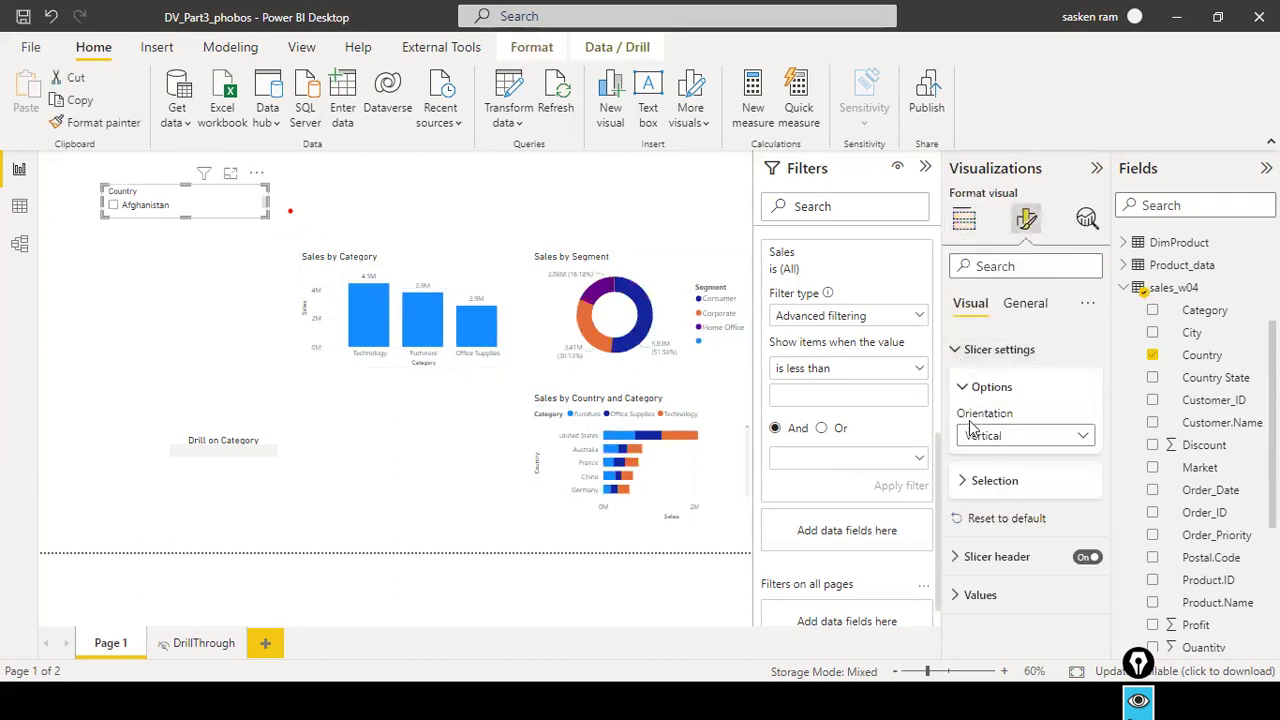
{"action": "left_click", "coordinate": [1054, 438]}
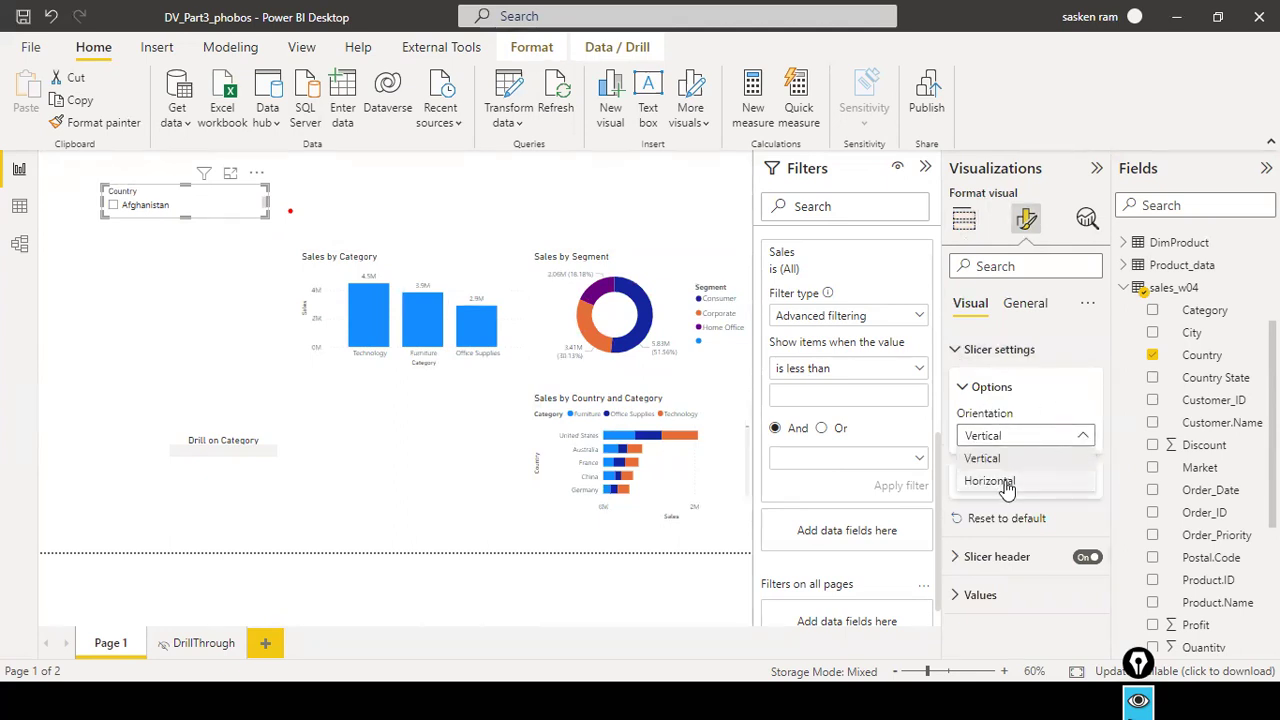
{"action": "left_click", "coordinate": [1007, 483]}
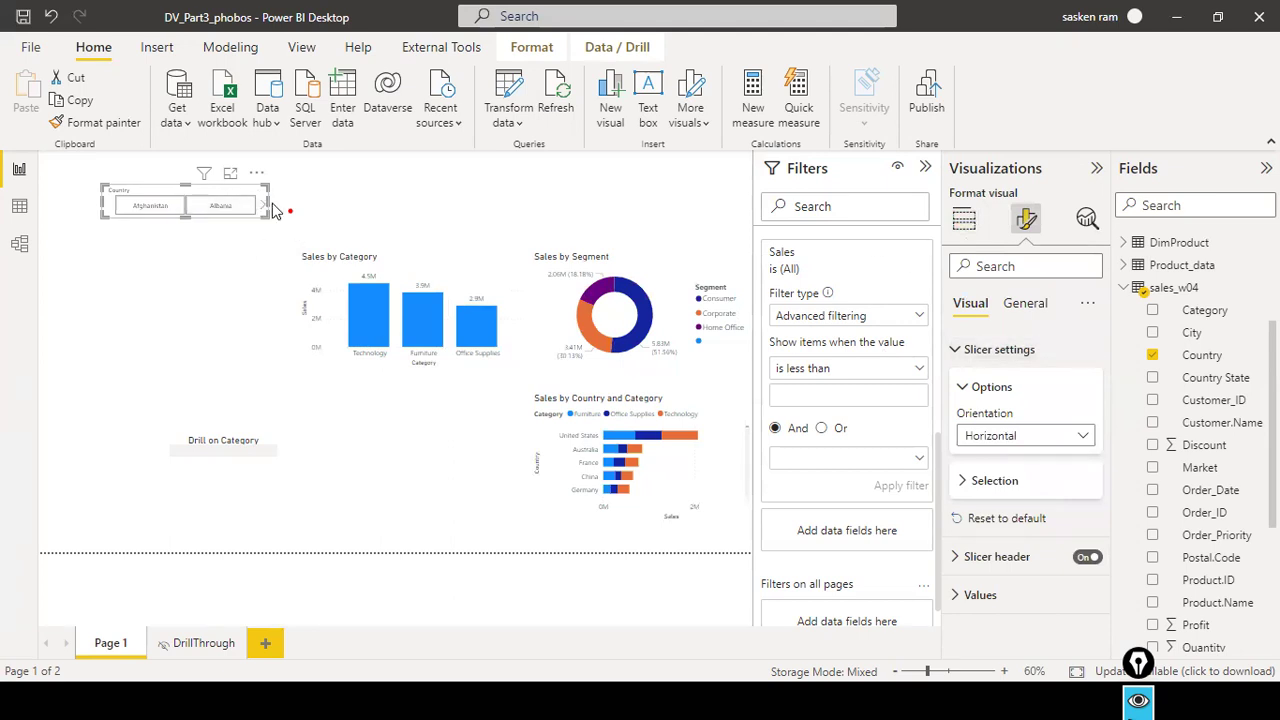
Enlarge the Country slicer to about 729 wide and 87 high, and nudge it slightly up and left above the charts
{"action": "left_click_drag", "start_coordinate": [272, 205], "coordinate": [488, 207]}
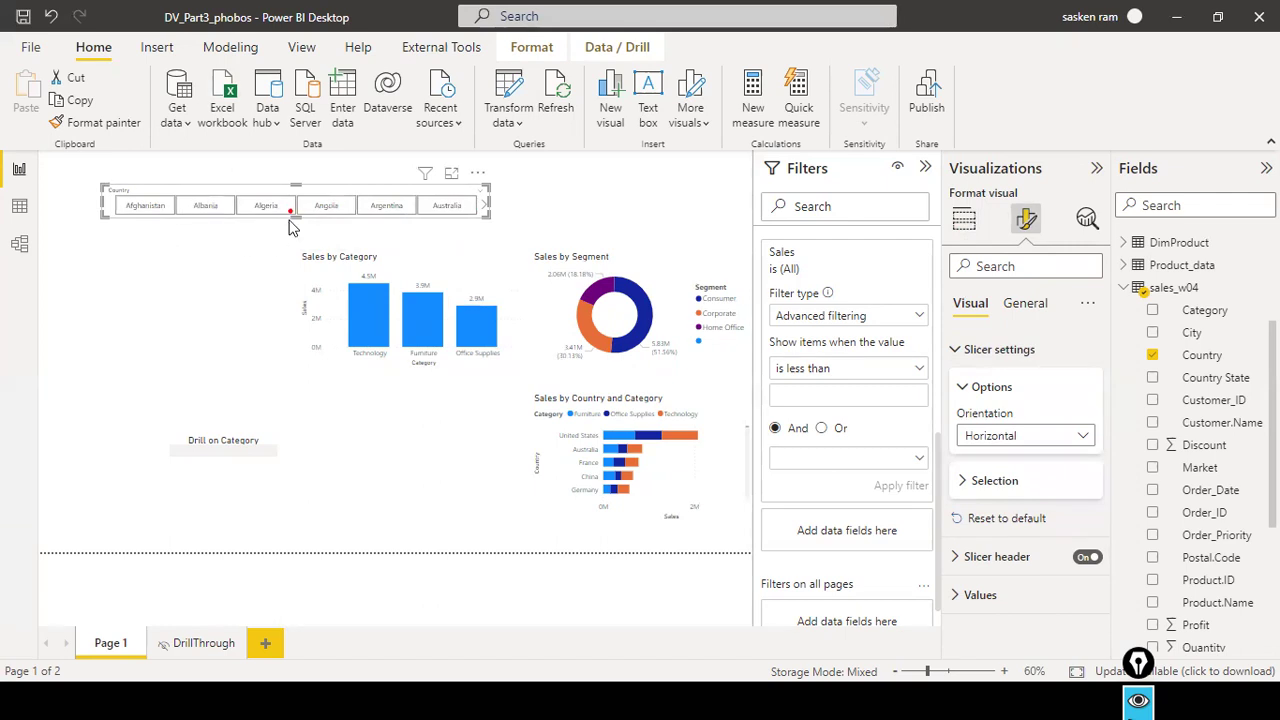
{"action": "mouse_move", "coordinate": [291, 218]}
{"action": "left_mouse_down"}
{"action": "mouse_move", "coordinate": [291, 248]}
{"action": "mouse_move", "coordinate": [292, 231]}
{"action": "left_mouse_up"}
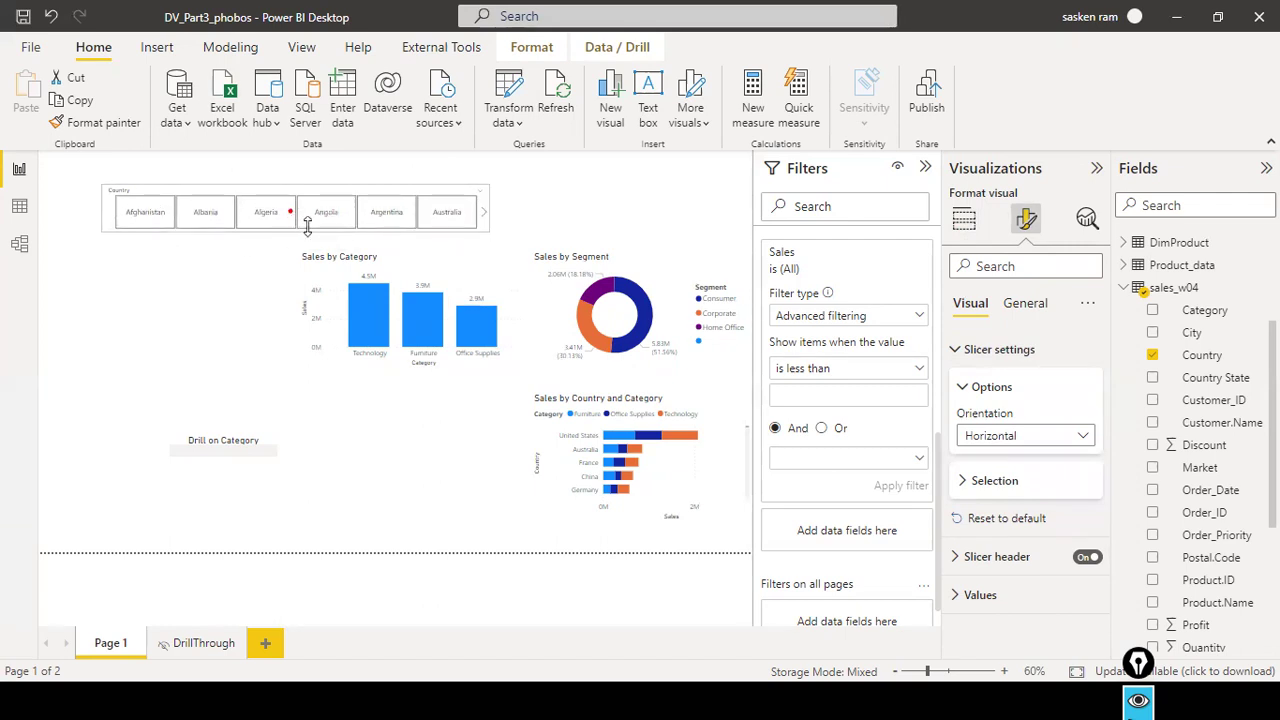
{"action": "left_click_drag", "start_coordinate": [489, 206], "coordinate": [508, 206]}
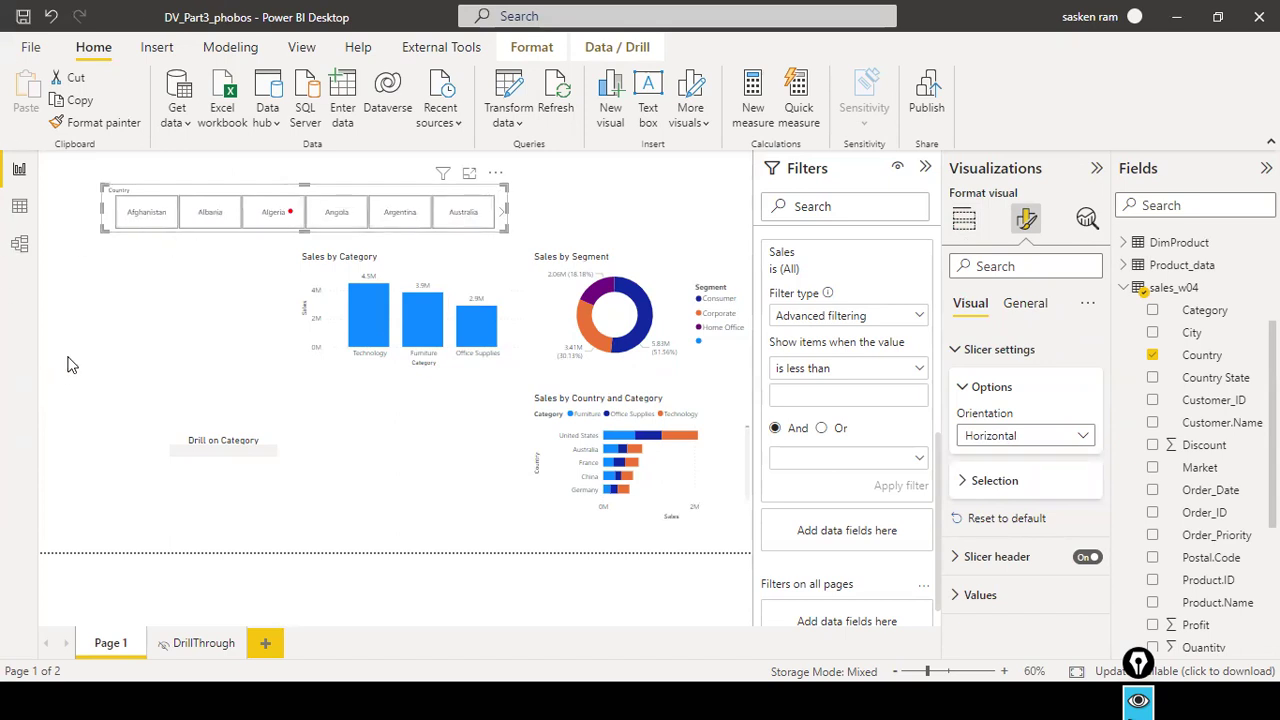
{"action": "left_click", "coordinate": [251, 228]}
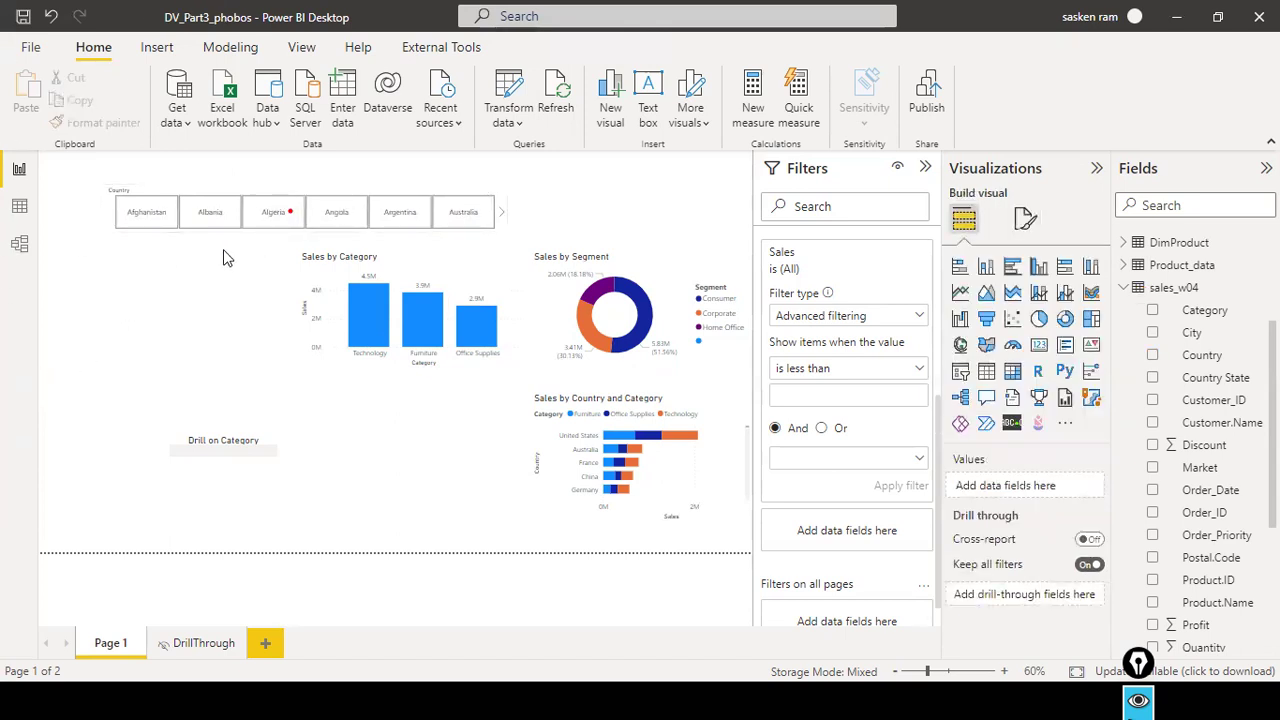
{"action": "left_click", "coordinate": [318, 235]}
{"action": "left_click_drag", "start_coordinate": [322, 238], "coordinate": [311, 234]}
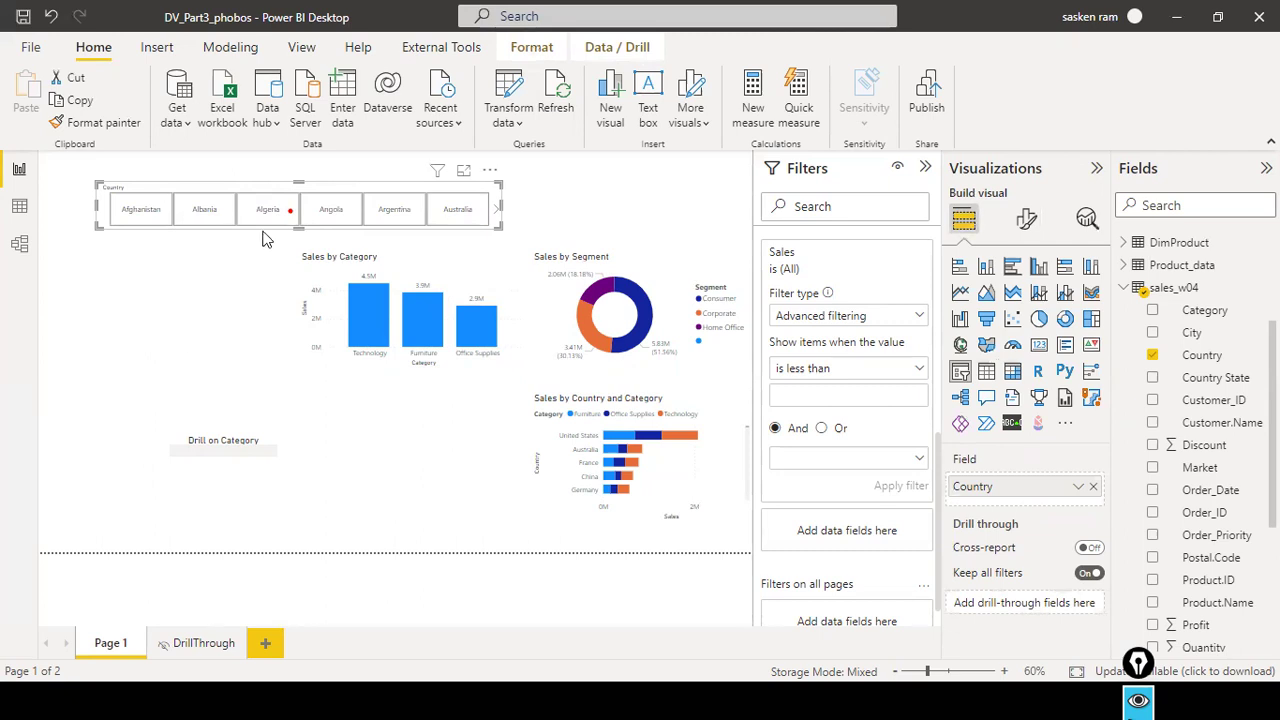
Filter the page to Afghanistan, Angola and Australia together in the Country slicer, and clear all the selections
{"action": "left_click", "coordinate": [145, 222]}
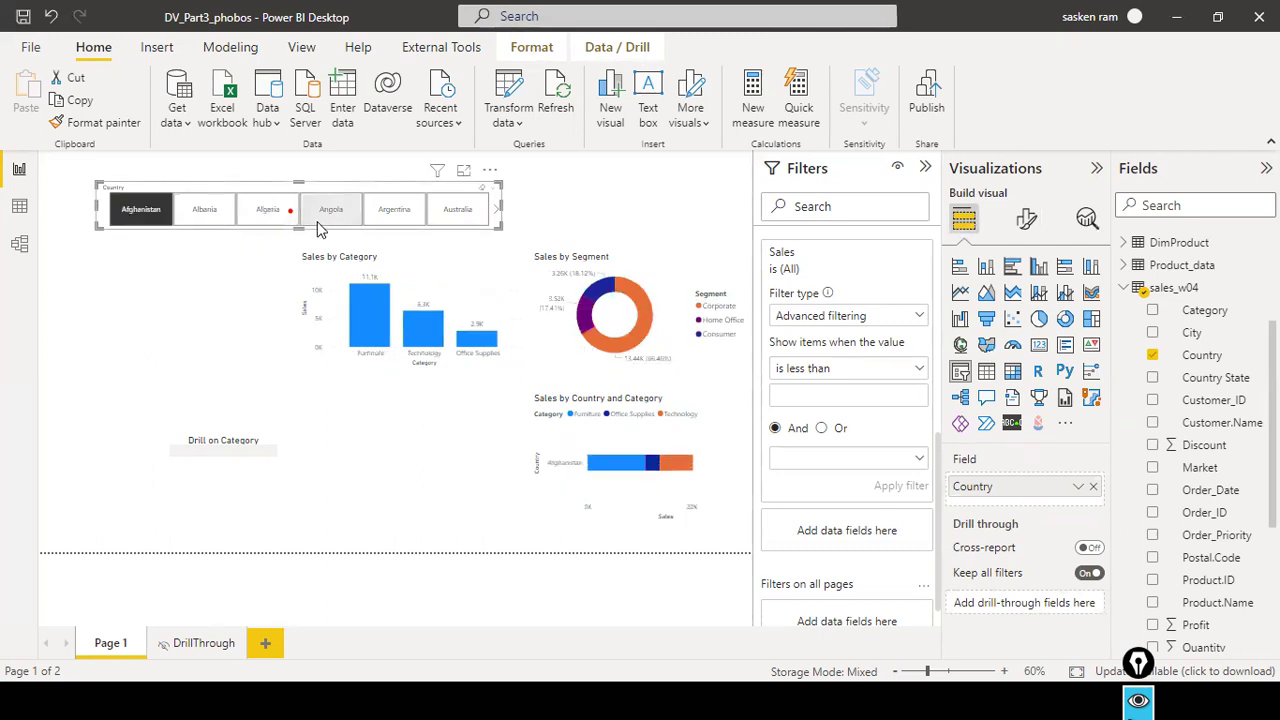
{"action": "left_click", "coordinate": [318, 226], "text": "ctrl"}
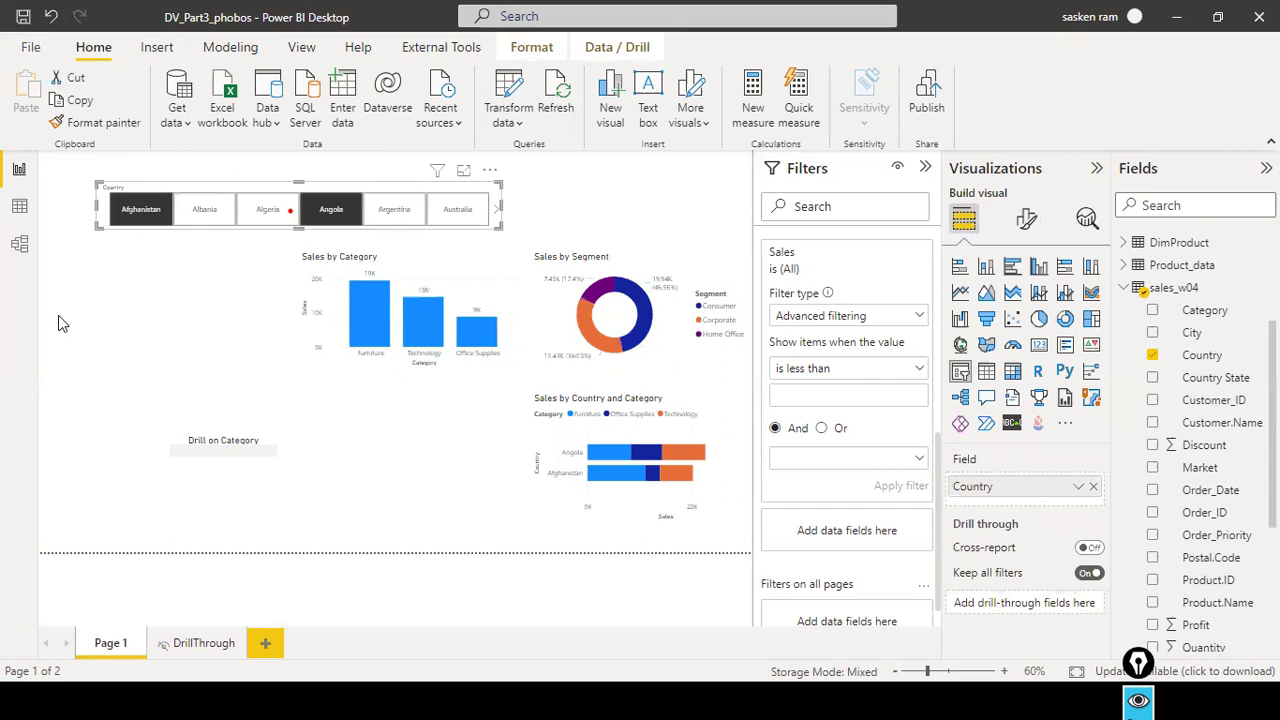
{"action": "left_click", "coordinate": [456, 217], "text": "ctrl"}
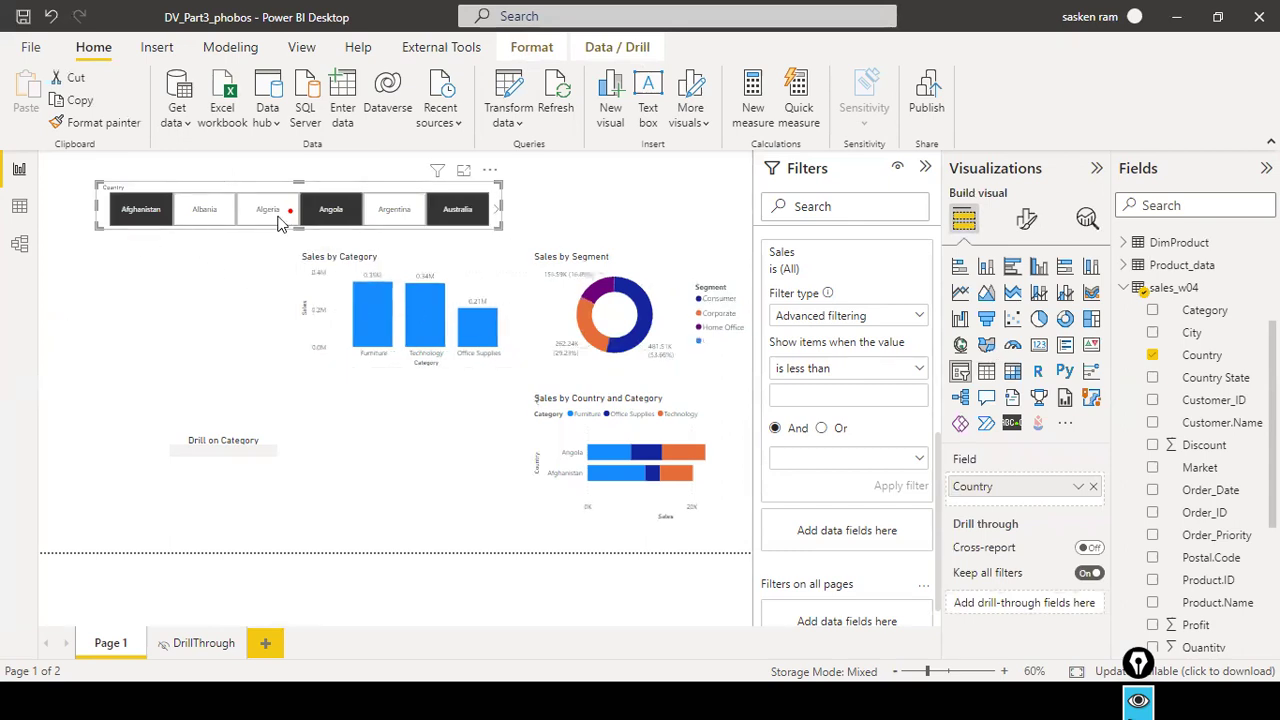
{"action": "left_click", "coordinate": [128, 353]}
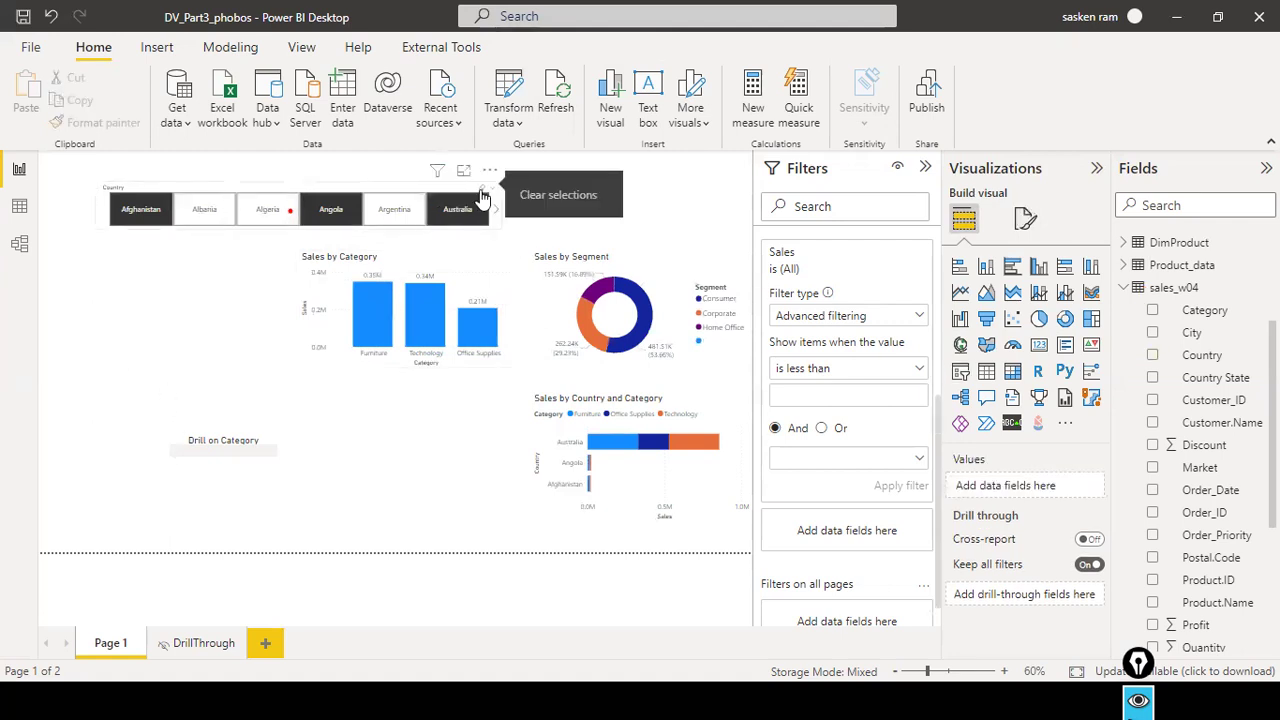
{"action": "left_click", "coordinate": [483, 194]}
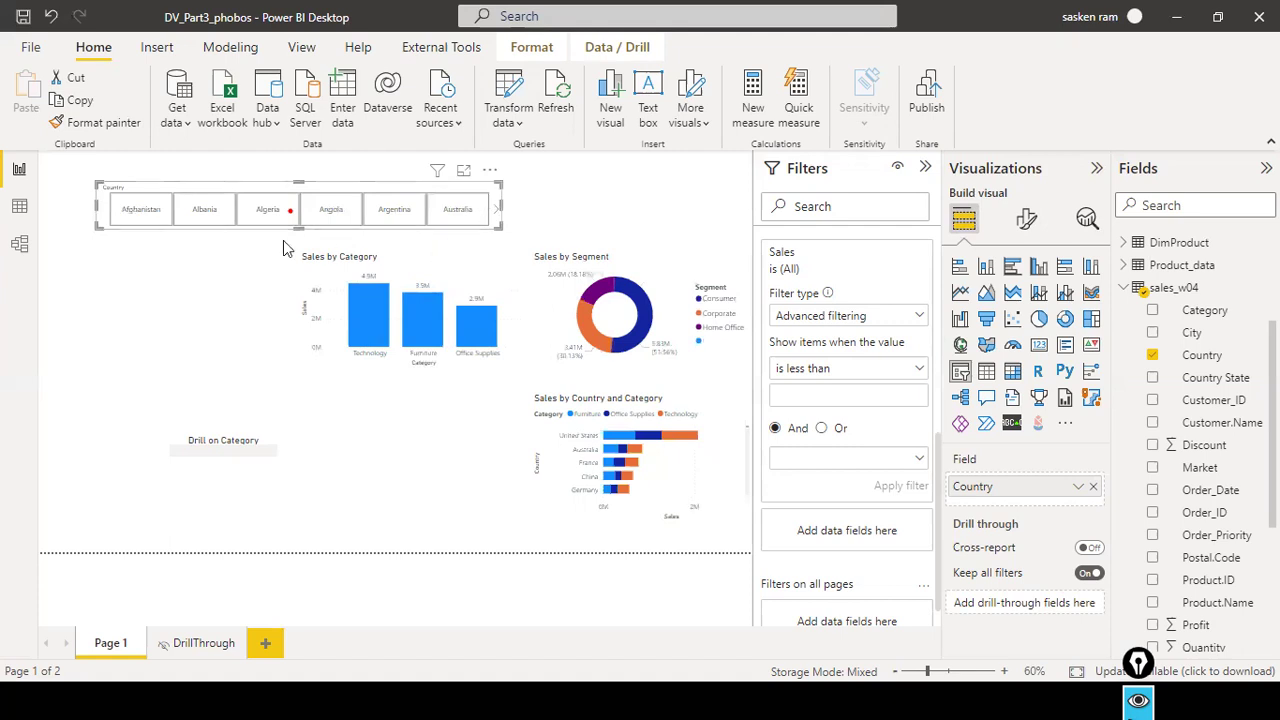
Browse forward through the country tiles of the horizontal Country slicer
{"action": "left_click", "coordinate": [498, 210]}
{"action": "left_click", "coordinate": [498, 210]}
{"action": "left_click", "coordinate": [498, 210]}
{"action": "left_click", "coordinate": [498, 210]}
{"action": "left_click", "coordinate": [498, 210]}
{"action": "left_click", "coordinate": [498, 210]}
{"action": "left_click", "coordinate": [497, 214]}
{"action": "left_click", "coordinate": [497, 214]}
{"action": "left_click", "coordinate": [497, 214]}
{"action": "left_click", "coordinate": [497, 212]}
{"action": "left_click", "coordinate": [497, 212]}
{"action": "left_click", "coordinate": [497, 212]}
{"action": "scroll", "coordinate": [474, 213], "scroll_direction": "down", "scroll_amount": 3}
{"action": "scroll", "coordinate": [474, 213], "scroll_direction": "down", "scroll_amount": 3}
{"action": "scroll", "coordinate": [474, 213], "scroll_direction": "down", "scroll_amount": 2}
{"action": "scroll", "coordinate": [474, 213], "scroll_direction": "down", "scroll_amount": 10}
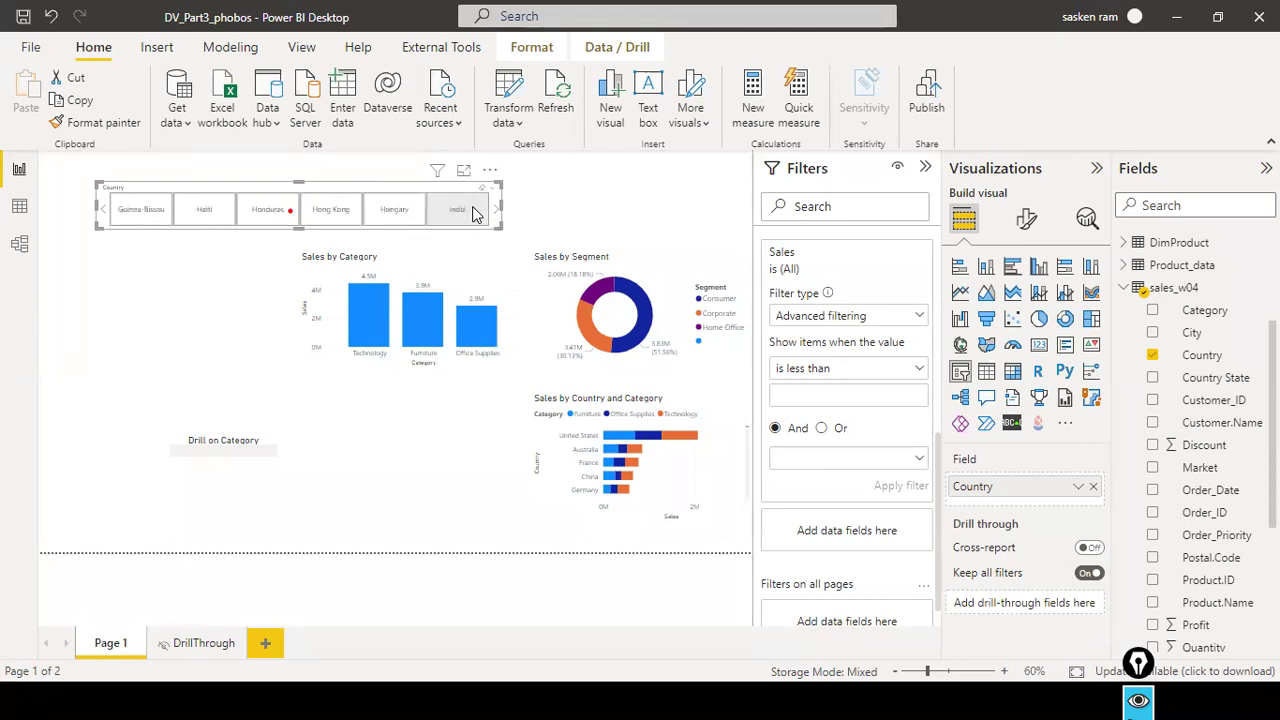
Find United States near the end of the Country slicer, filter the page to it, and clear the selection
{"action": "scroll", "coordinate": [474, 213], "scroll_direction": "down", "scroll_amount": 20}
{"action": "scroll", "coordinate": [474, 213], "scroll_direction": "down", "scroll_amount": 20}
{"action": "scroll", "coordinate": [474, 213], "scroll_direction": "down", "scroll_amount": 15}
{"action": "scroll", "coordinate": [474, 213], "scroll_direction": "down", "scroll_amount": 4}
{"action": "left_click", "coordinate": [145, 210]}
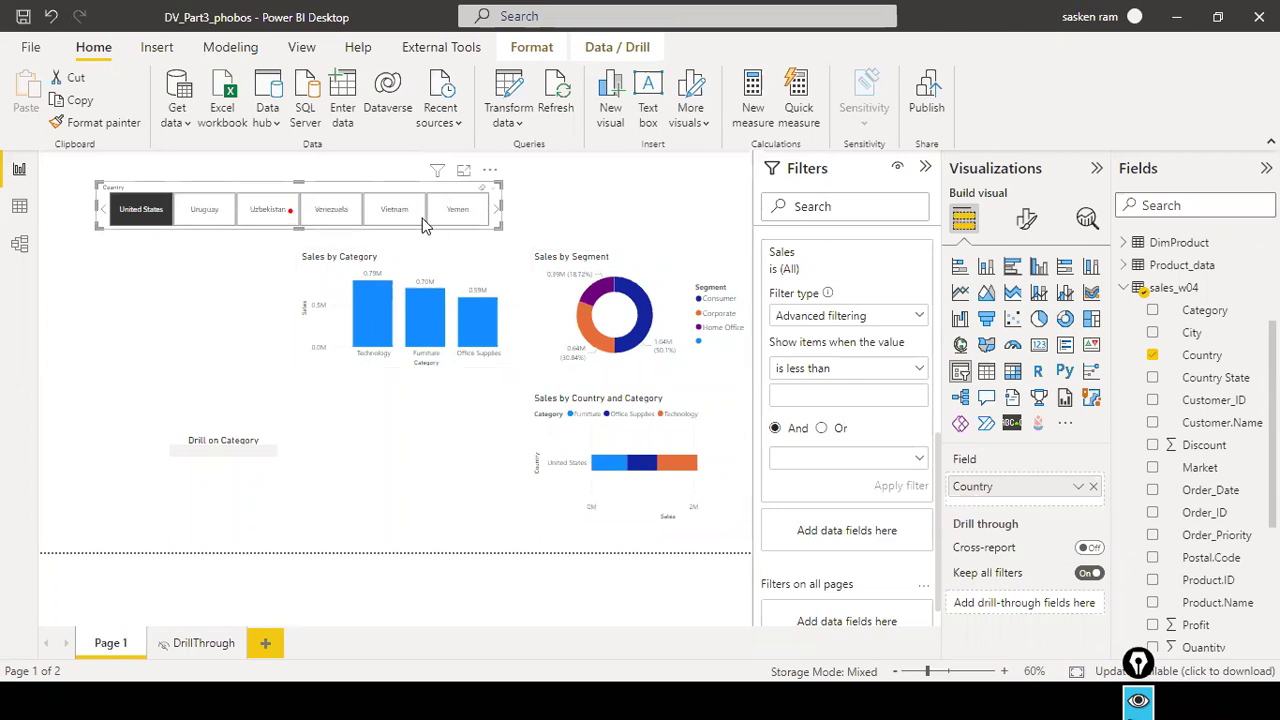
{"action": "scroll", "coordinate": [422, 218], "scroll_direction": "up", "scroll_amount": 4}
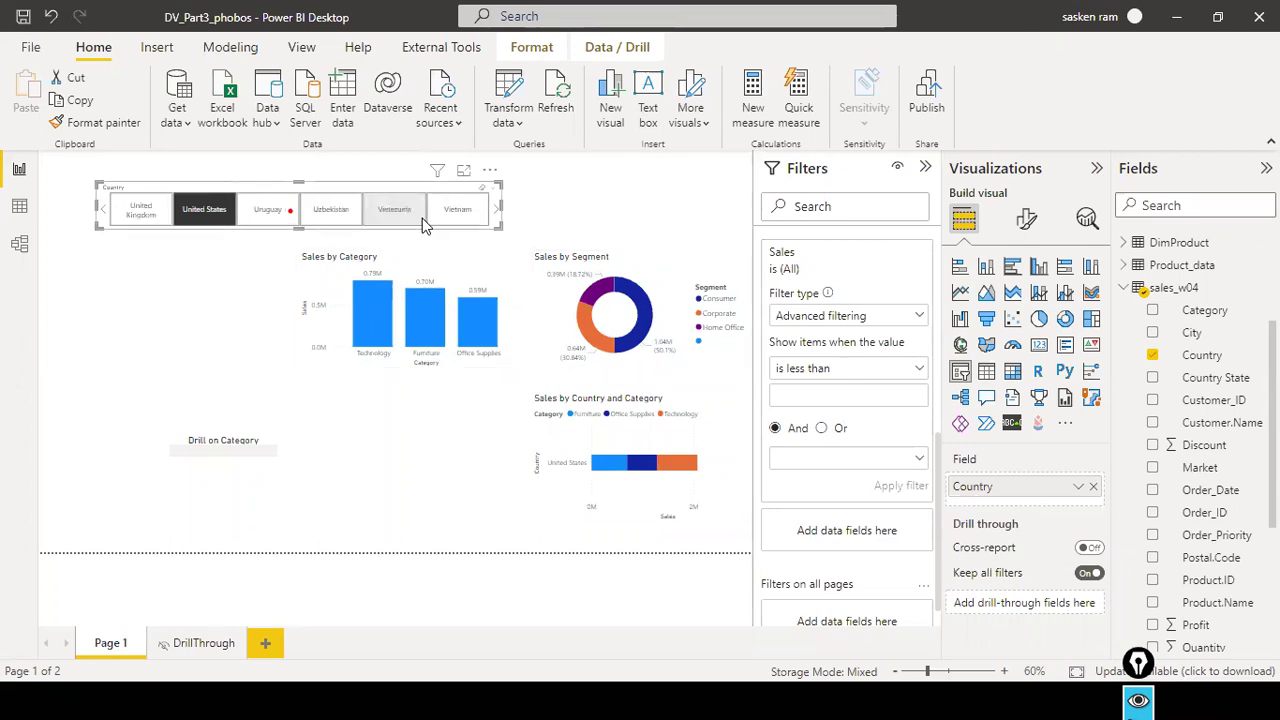
{"action": "left_click", "coordinate": [481, 189]}
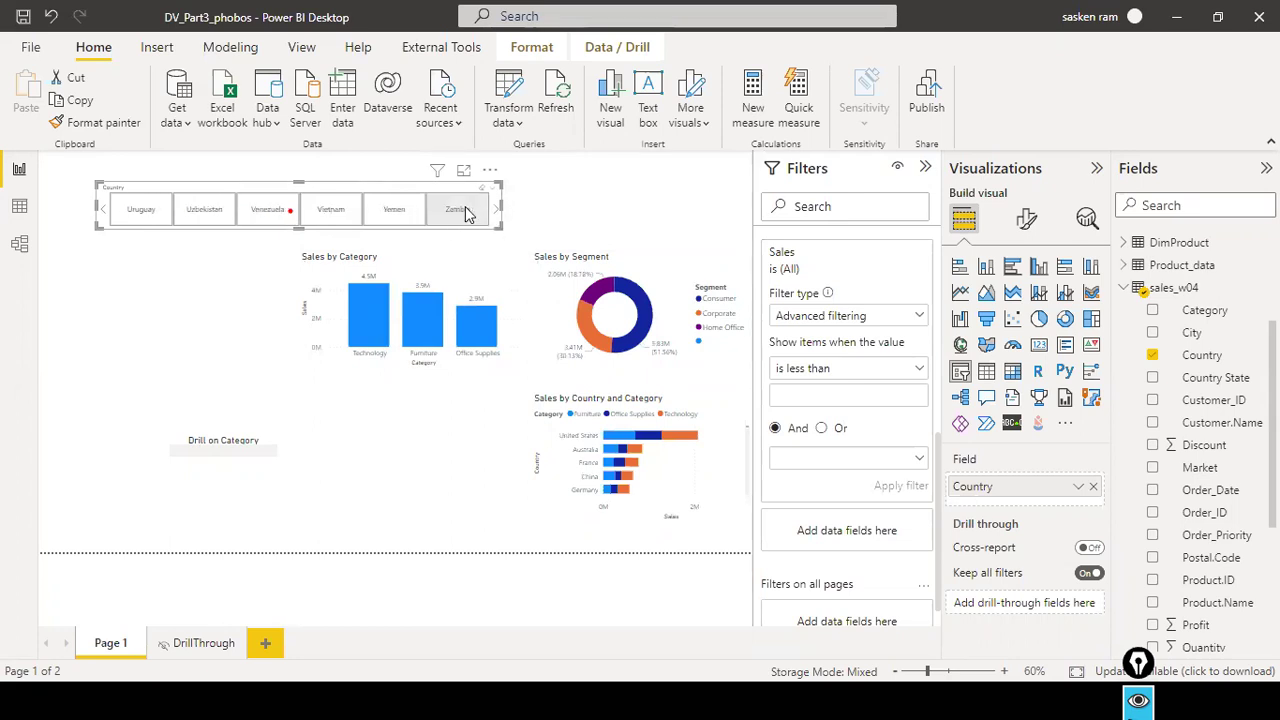
Look back and forth through the last country tiles of the Country slicer, from South Africa onward
{"action": "scroll", "coordinate": [465, 215], "scroll_direction": "up", "scroll_amount": 3}
{"action": "scroll", "coordinate": [465, 215], "scroll_direction": "up", "scroll_amount": 4}
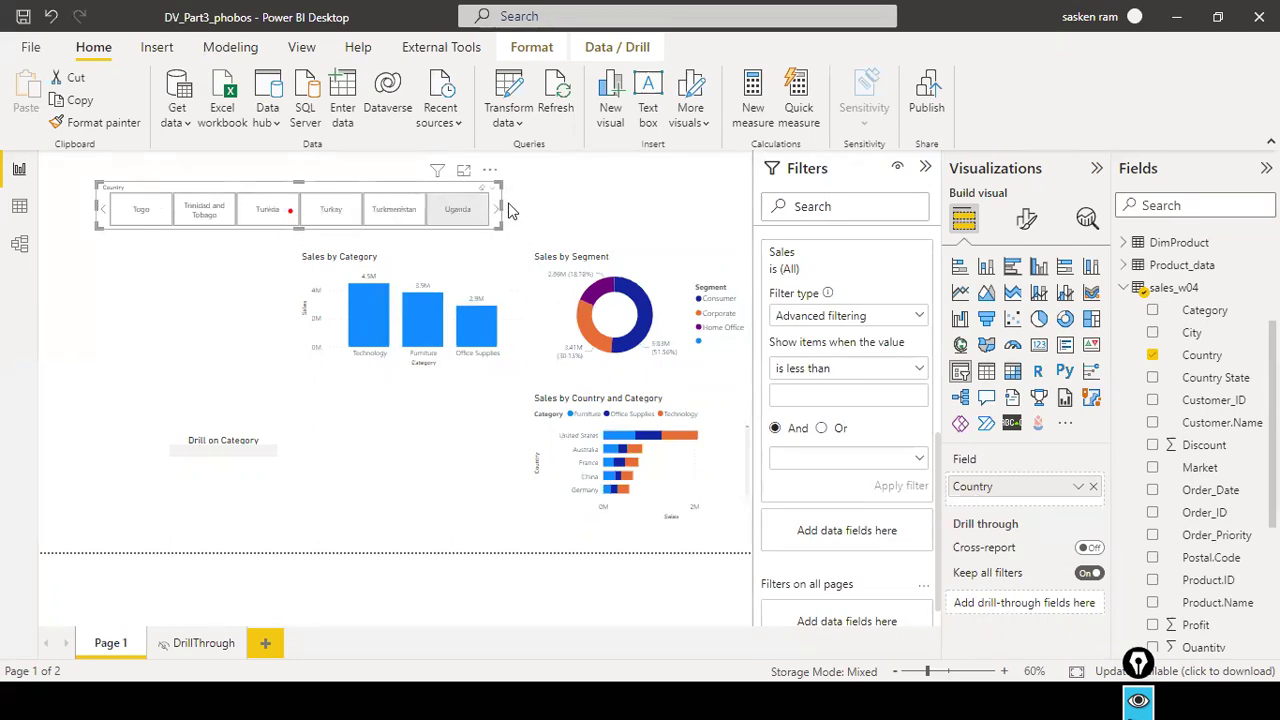
{"action": "scroll", "coordinate": [410, 218], "scroll_direction": "up", "scroll_amount": 14}
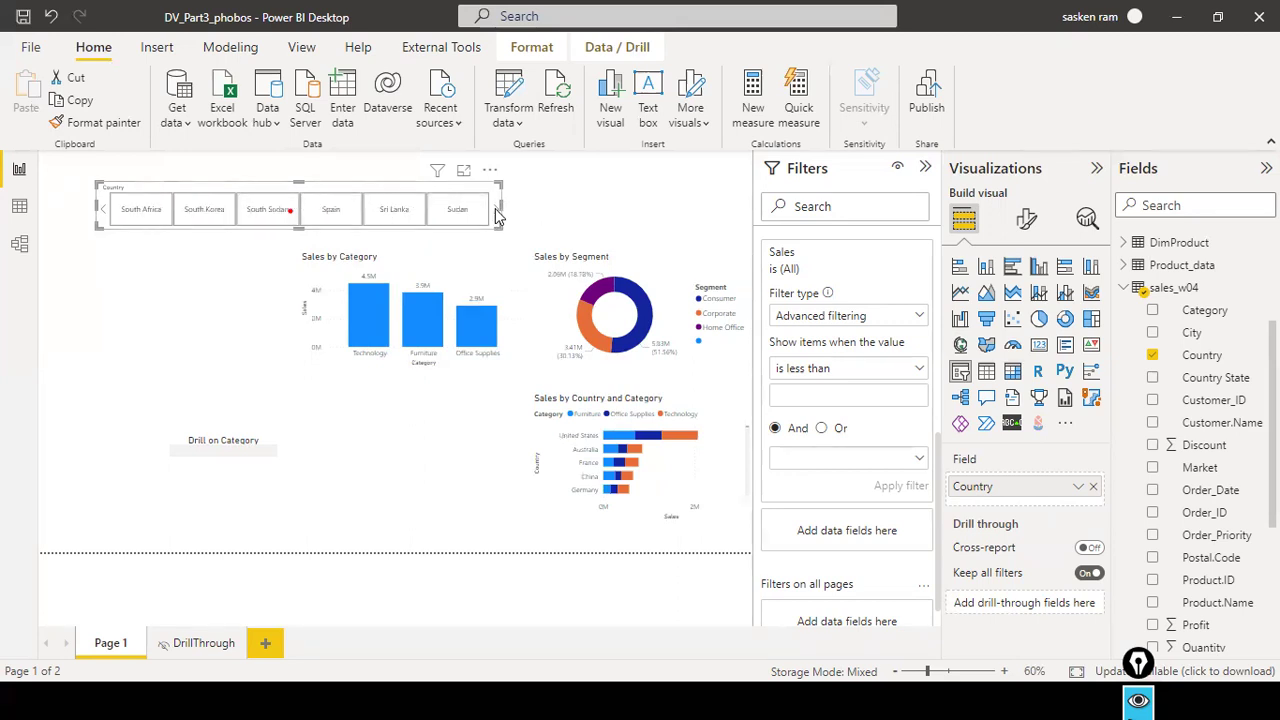
{"action": "left_click", "coordinate": [105, 212]}
{"action": "scroll", "coordinate": [212, 216], "scroll_direction": "down", "scroll_amount": 6}
{"action": "scroll", "coordinate": [212, 216], "scroll_direction": "down", "scroll_amount": 3}
{"action": "scroll", "coordinate": [212, 222], "scroll_direction": "down", "scroll_amount": 2}
{"action": "scroll", "coordinate": [226, 214], "scroll_direction": "down", "scroll_amount": 4}
{"action": "scroll", "coordinate": [226, 214], "scroll_direction": "up", "scroll_amount": 3}
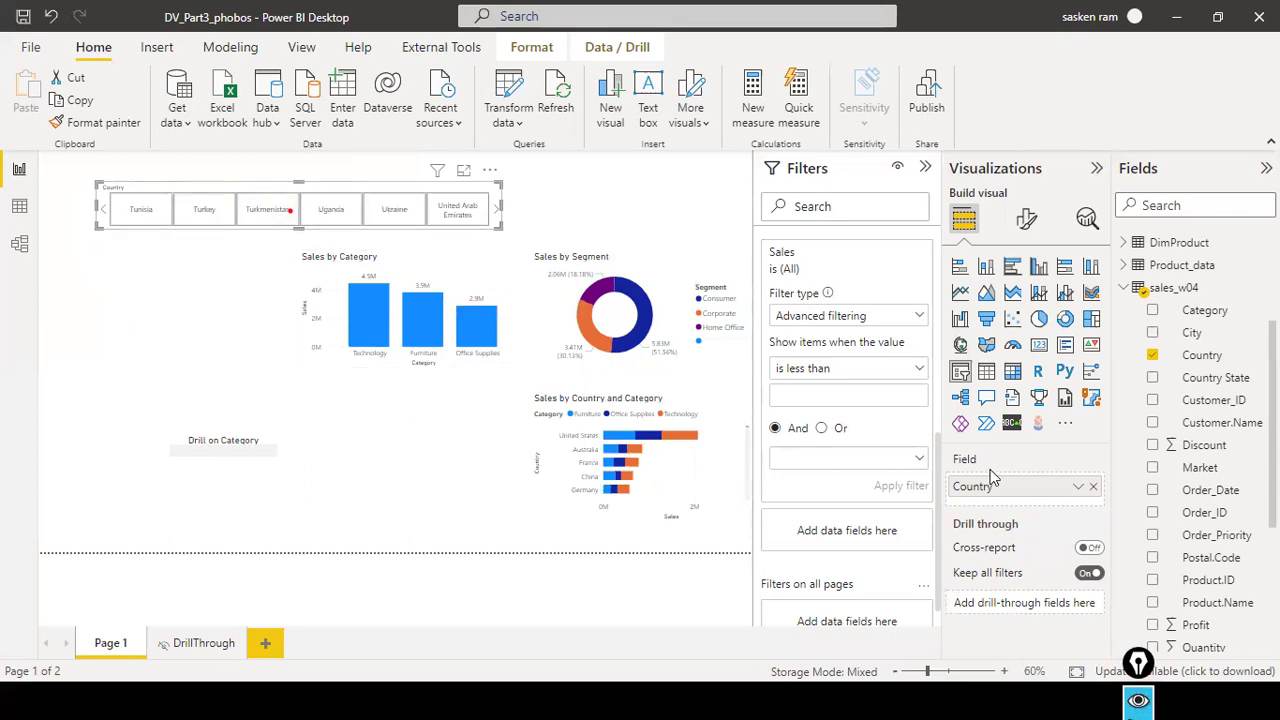
Switch the Country slicer's orientation to Vertical for comparison and return it to Horizontal
{"action": "left_click", "coordinate": [1027, 218]}
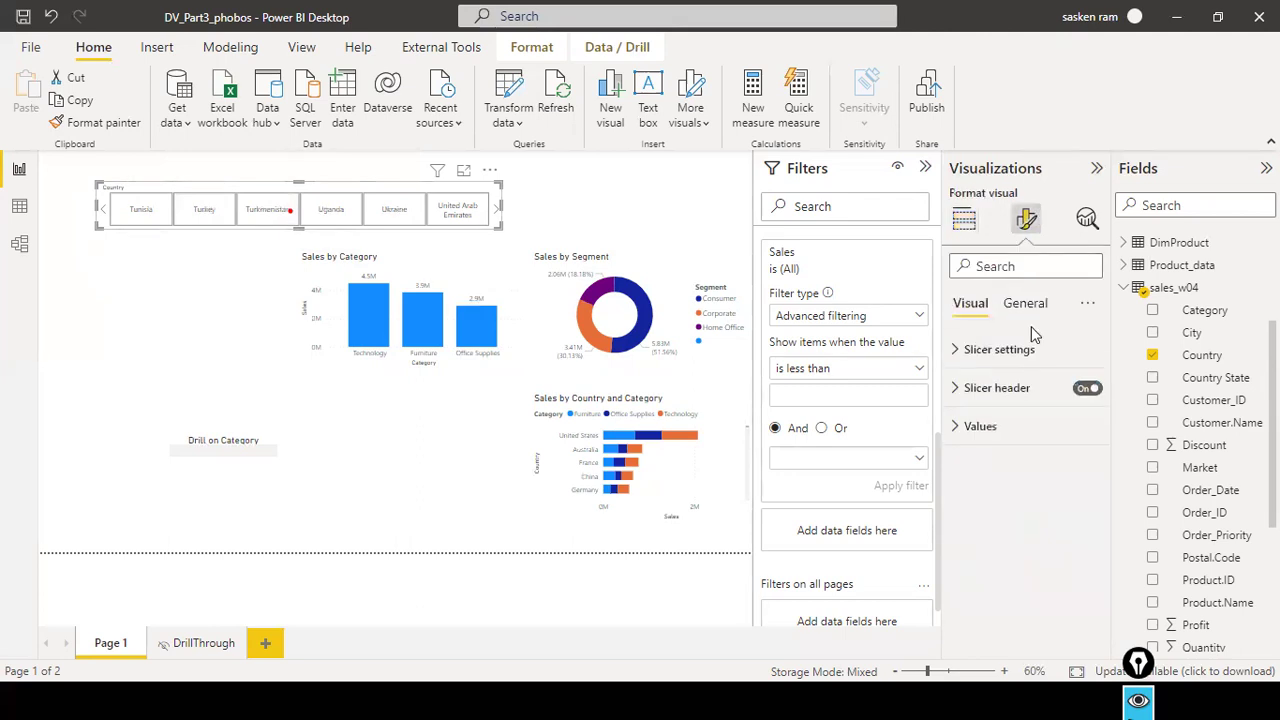
{"action": "left_click", "coordinate": [957, 355]}
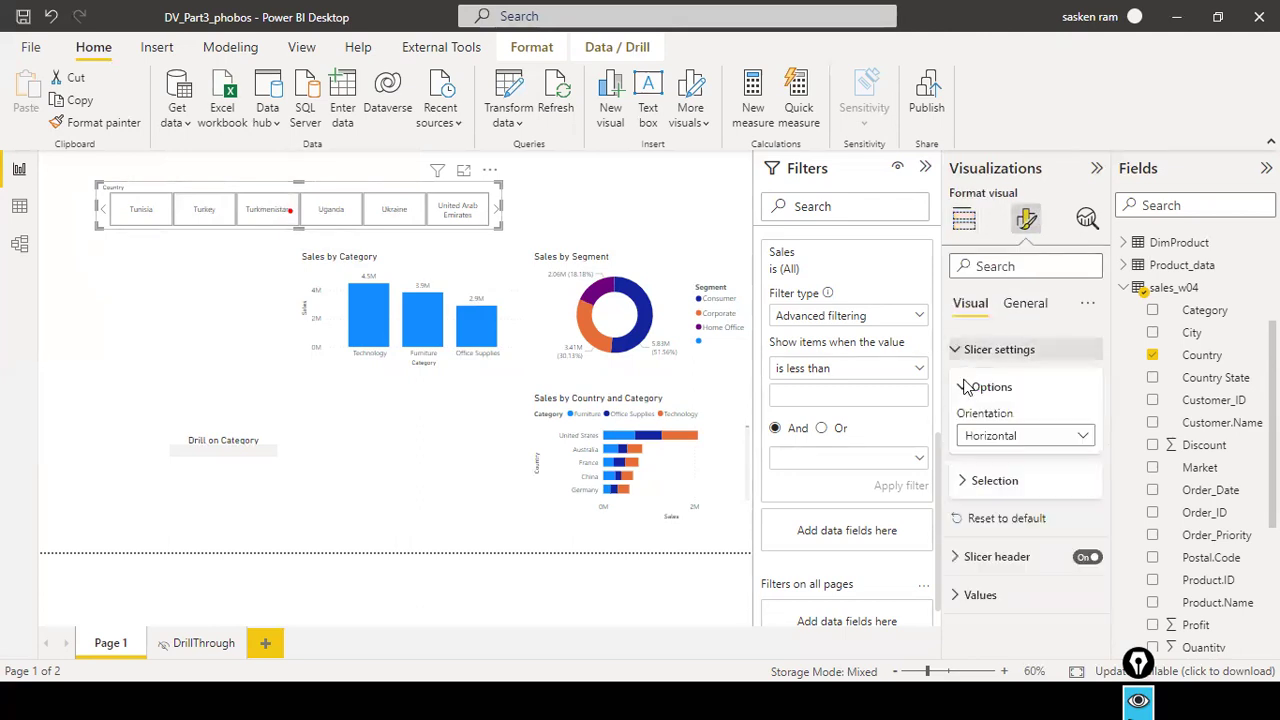
{"action": "left_click", "coordinate": [1066, 440]}
{"action": "left_click", "coordinate": [1064, 438]}
{"action": "left_click", "coordinate": [1064, 438]}
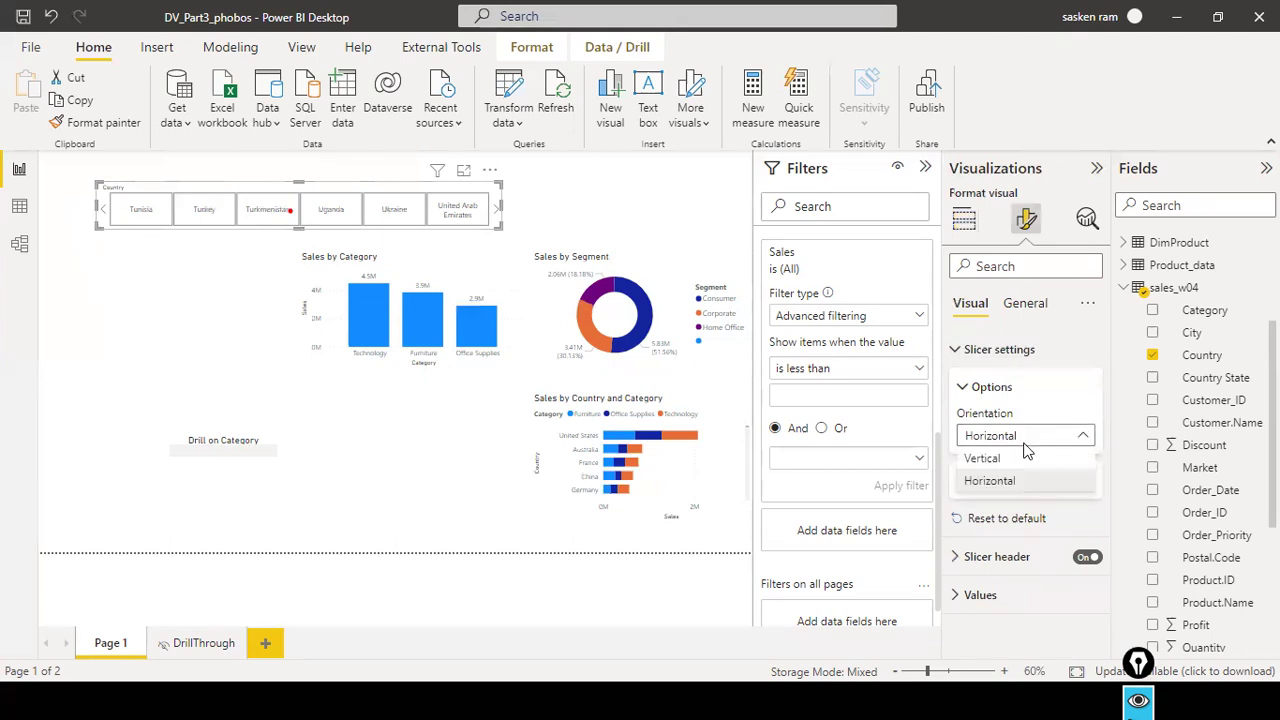
{"action": "left_click", "coordinate": [1018, 472]}
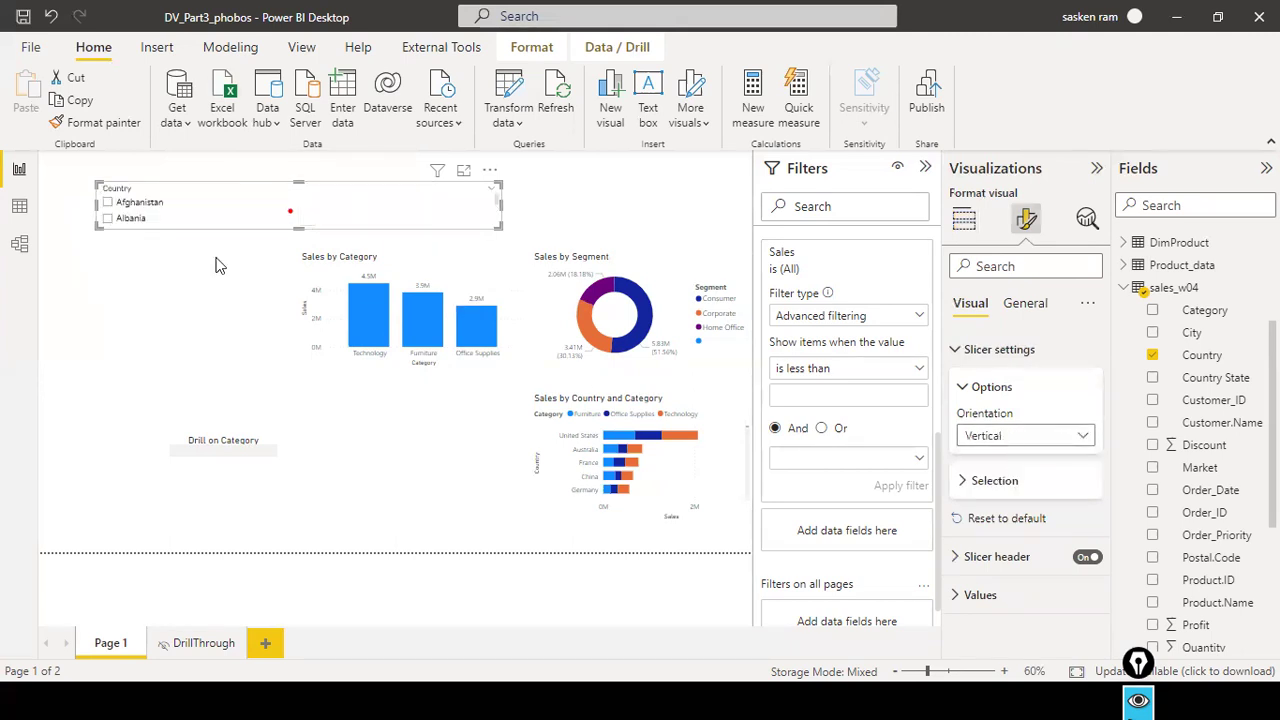
{"action": "left_click", "coordinate": [1052, 436]}
{"action": "left_click", "coordinate": [1012, 481]}
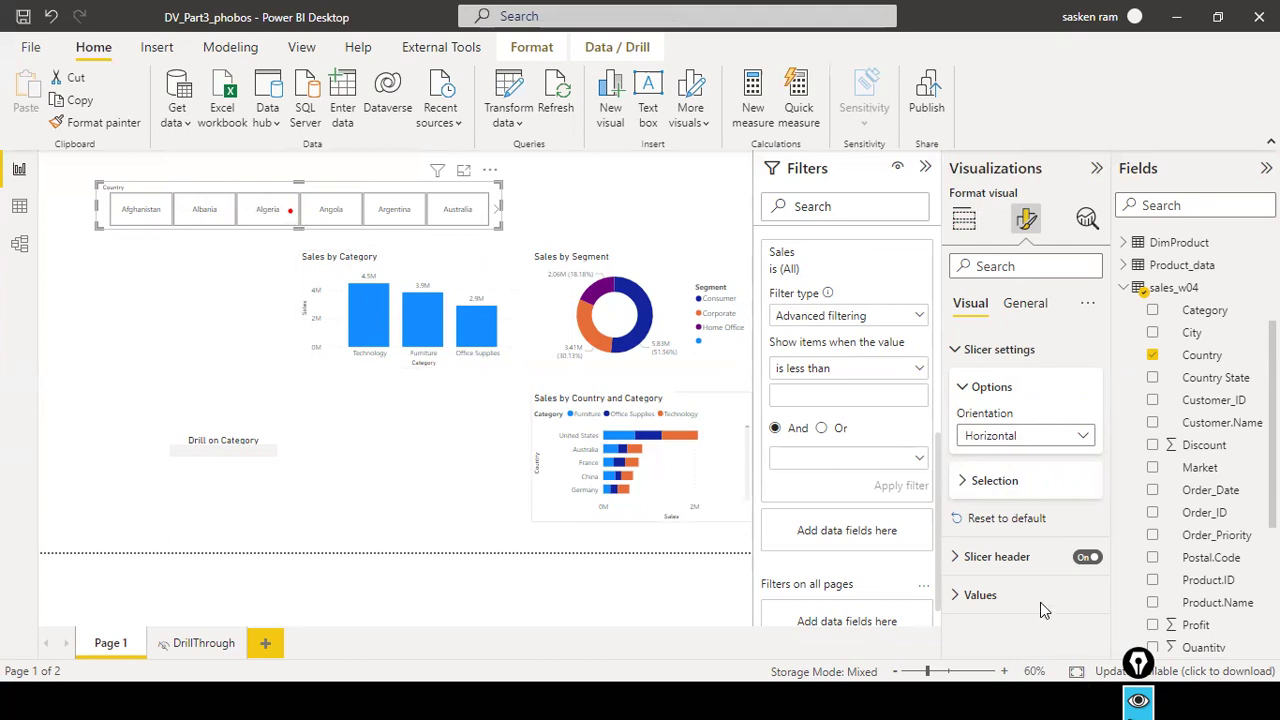
Examine the Country slicer's selection options for single select, multi-select and Select all
{"action": "left_click", "coordinate": [962, 484]}
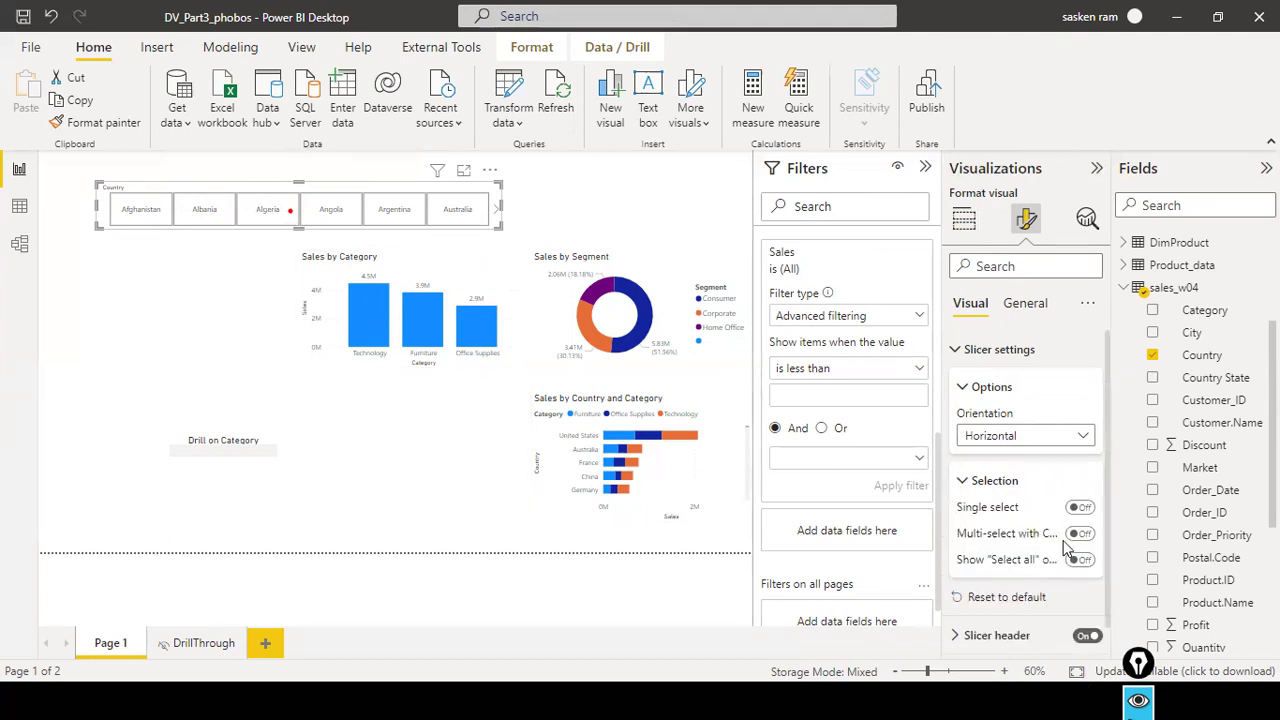
{"action": "mouse_move", "coordinate": [1015, 538]}
{"action": "scroll", "coordinate": [1018, 560], "scroll_direction": "down", "scroll_amount": 1}
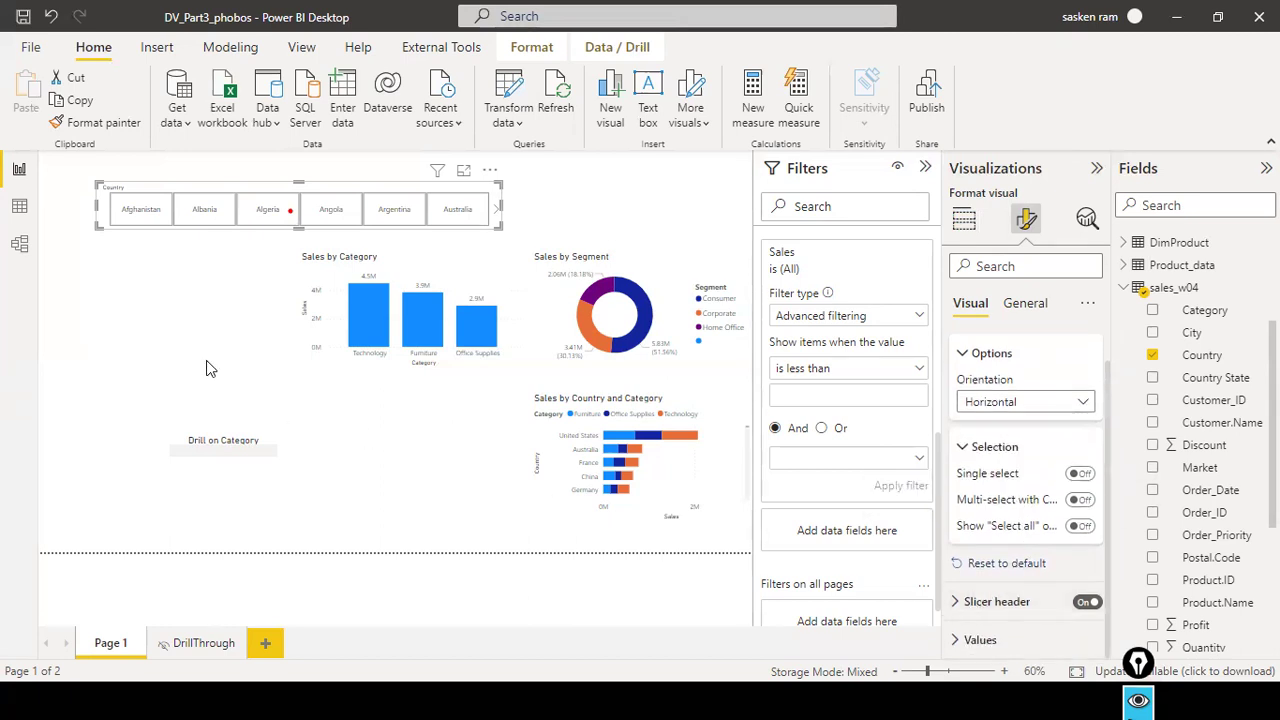
Show the Country slicer's size properties, resize it to about 77 high, and place it just above the Sales by Category chart
{"action": "left_click", "coordinate": [1024, 304]}
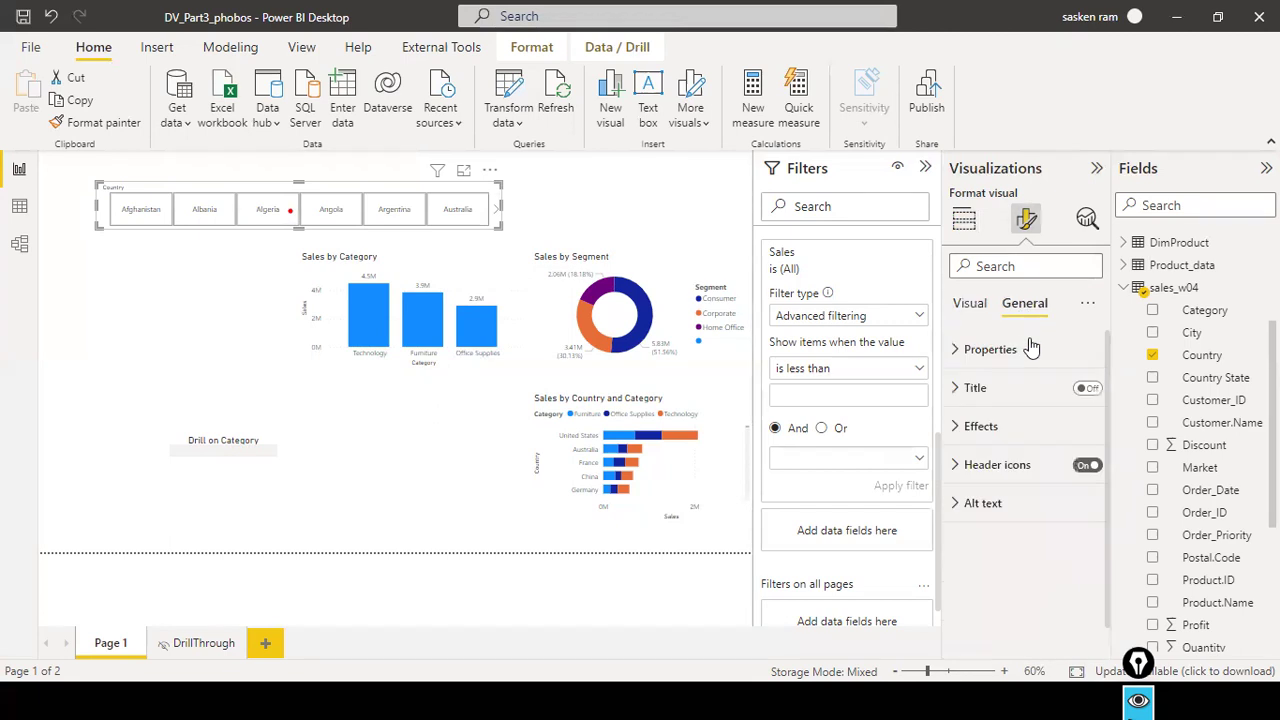
{"action": "left_click", "coordinate": [958, 349]}
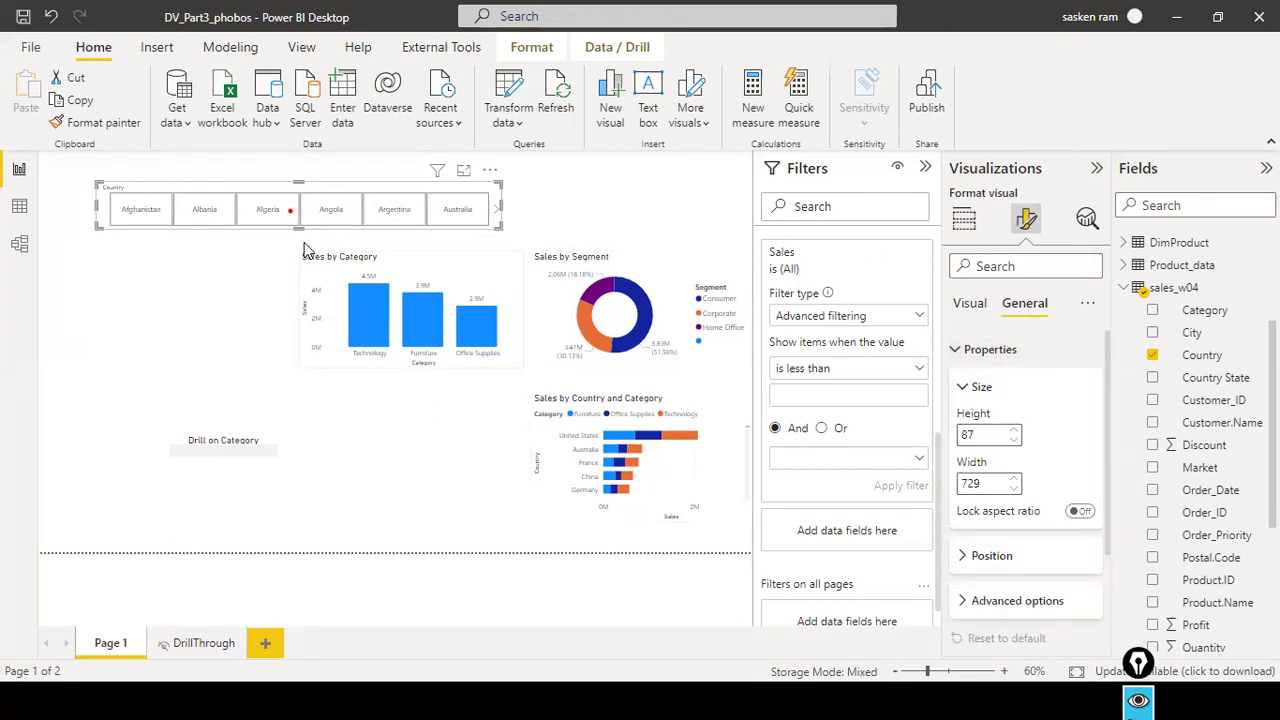
{"action": "mouse_move", "coordinate": [292, 229]}
{"action": "left_mouse_down"}
{"action": "mouse_move", "coordinate": [292, 268]}
{"action": "mouse_move", "coordinate": [285, 240]}
{"action": "mouse_move", "coordinate": [284, 252]}
{"action": "left_mouse_up"}
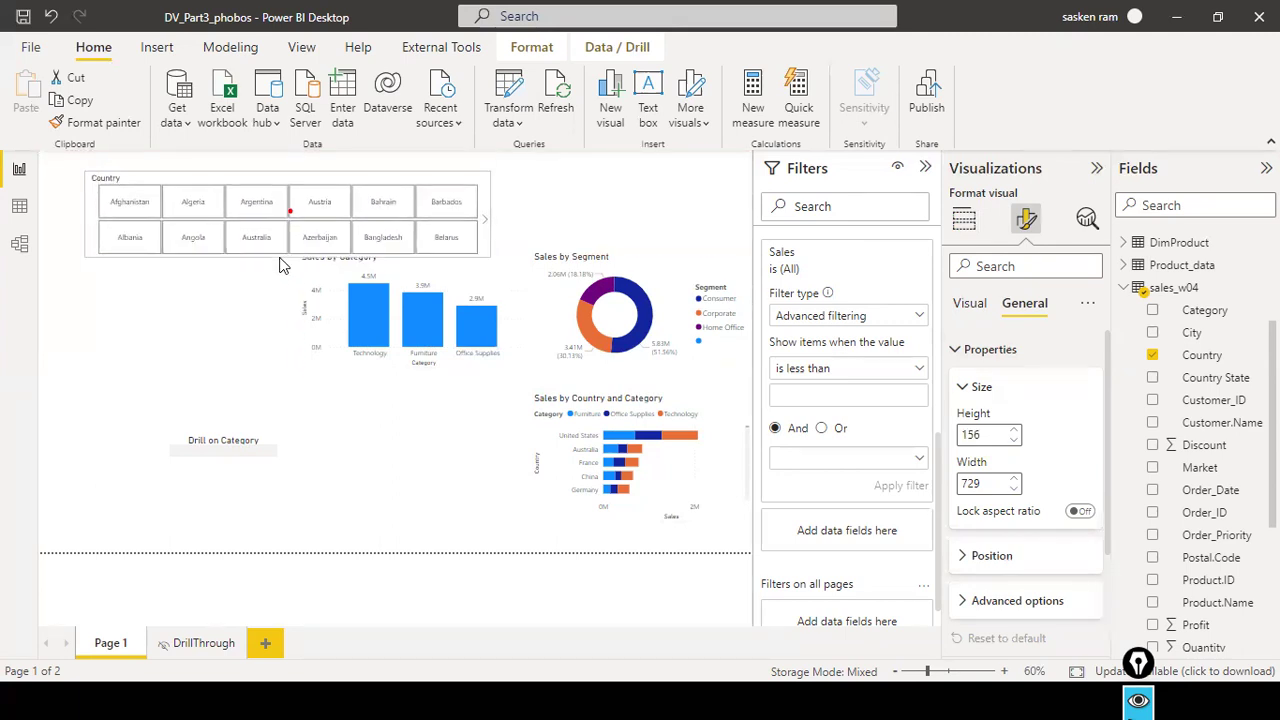
{"action": "left_click_drag", "start_coordinate": [285, 200], "coordinate": [288, 214]}
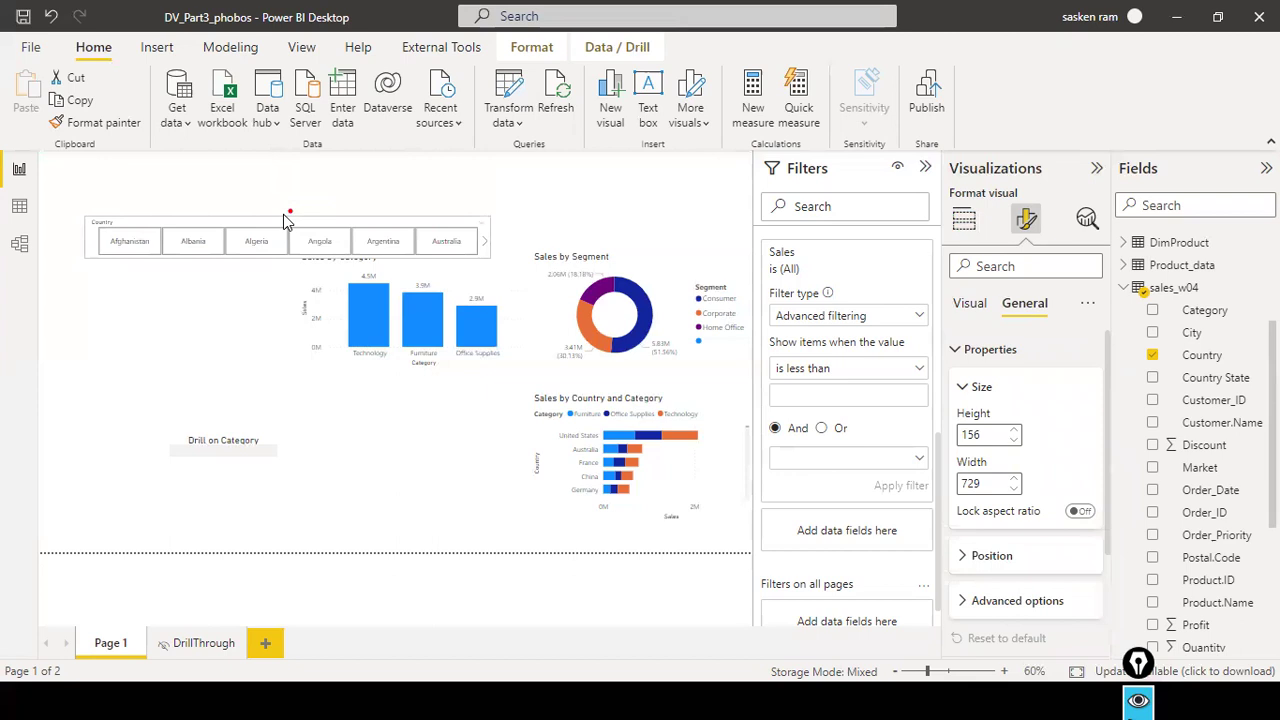
{"action": "left_click_drag", "start_coordinate": [424, 230], "coordinate": [434, 206]}
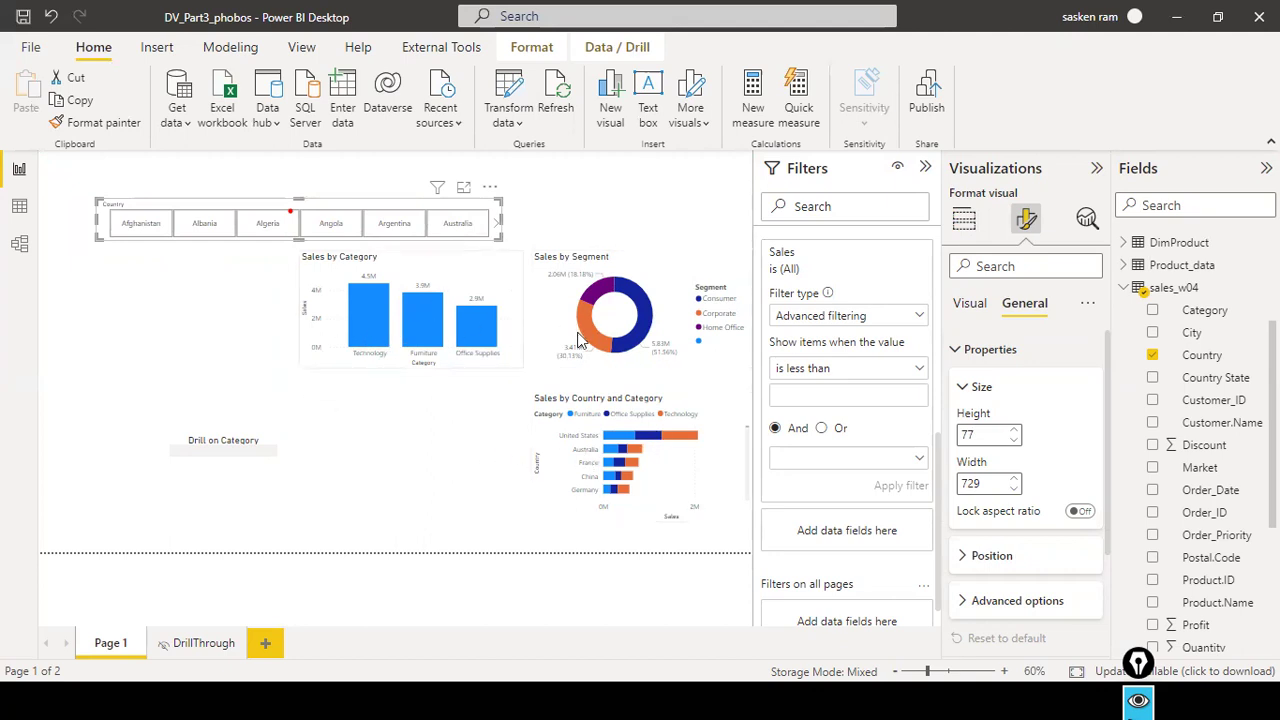
Show the Country slicer's position properties and advanced options
{"action": "scroll", "coordinate": [1018, 527], "scroll_direction": "down", "scroll_amount": 2}
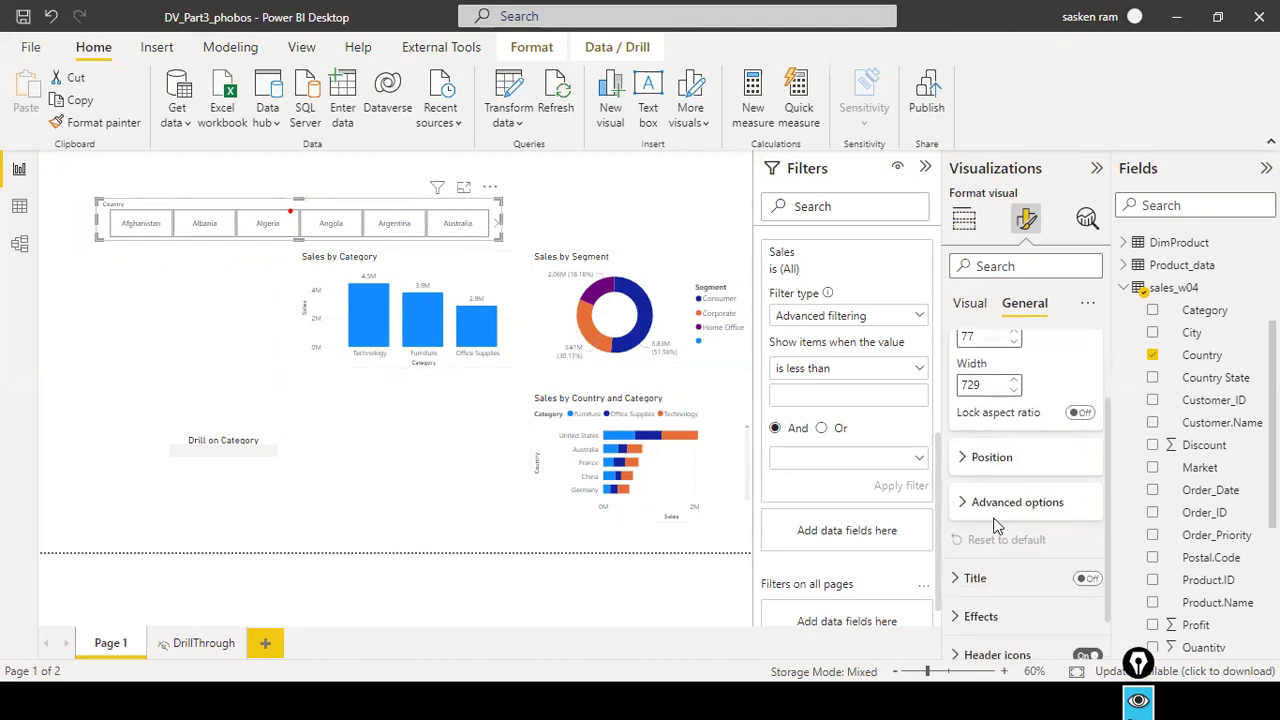
{"action": "left_click", "coordinate": [990, 458]}
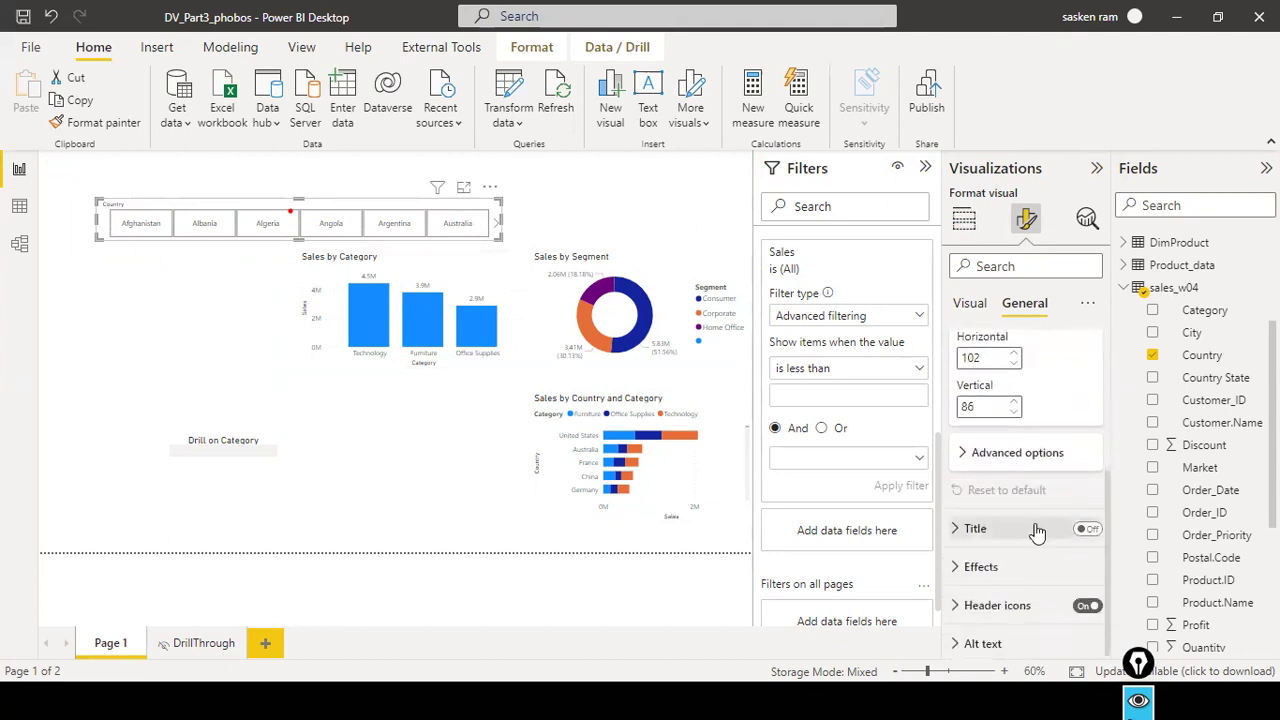
{"action": "left_click", "coordinate": [1045, 456]}
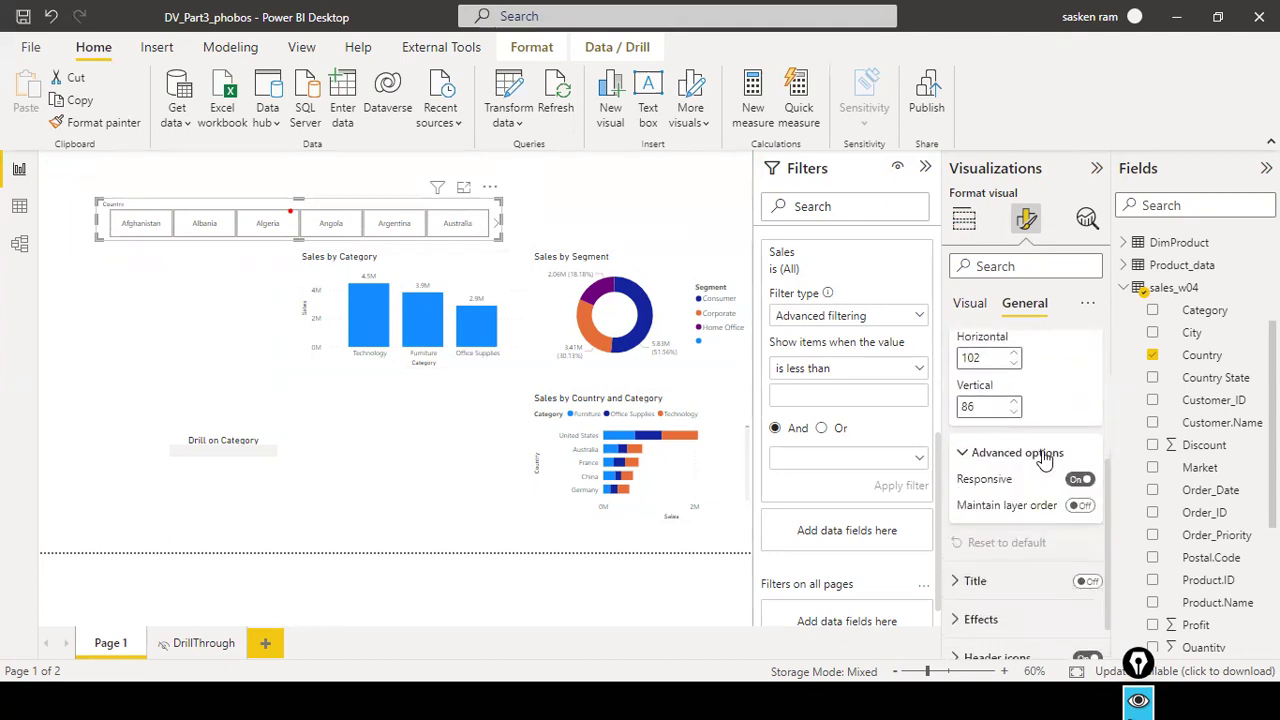
Turn off Responsive for the Country slicer, make the slicer slightly wider and shorter, and turn Responsive back on
{"action": "left_click", "coordinate": [1076, 481]}
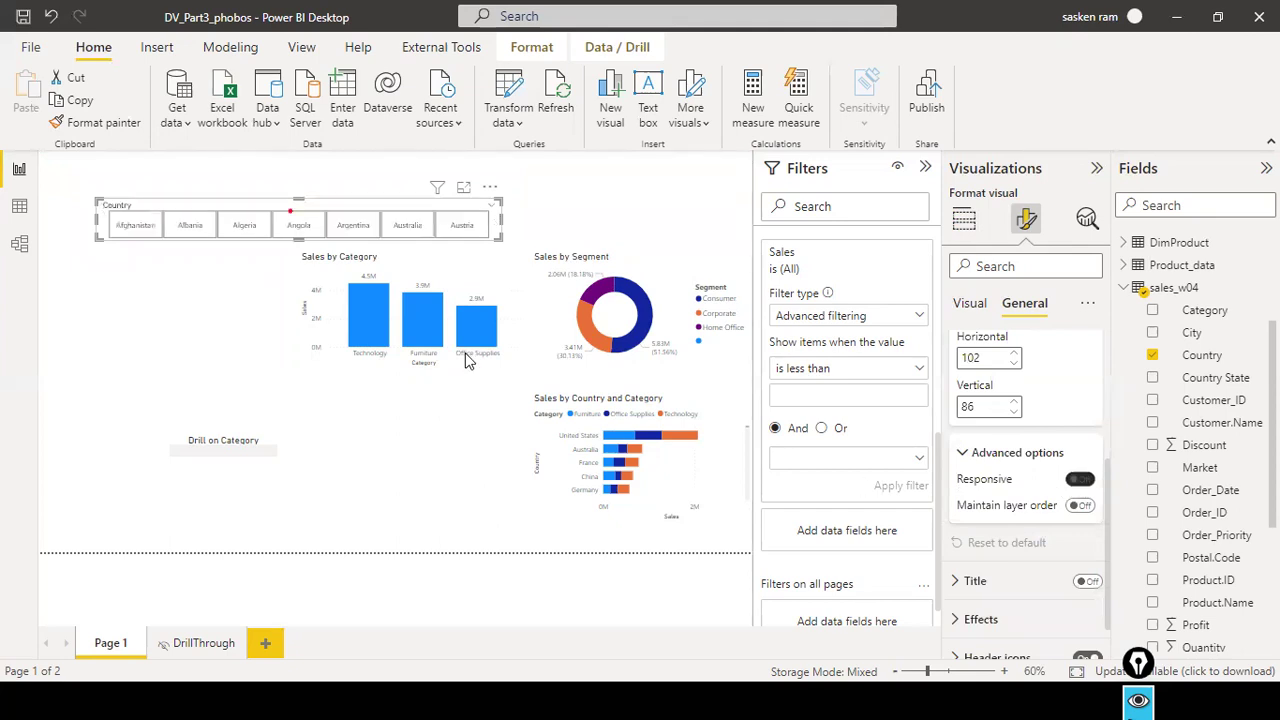
{"action": "mouse_move", "coordinate": [505, 228]}
{"action": "left_mouse_down"}
{"action": "mouse_move", "coordinate": [336, 230]}
{"action": "mouse_move", "coordinate": [292, 250]}
{"action": "mouse_move", "coordinate": [510, 250]}
{"action": "left_mouse_up"}
{"action": "left_click_drag", "start_coordinate": [302, 243], "coordinate": [352, 238]}
{"action": "left_click", "coordinate": [1080, 479]}
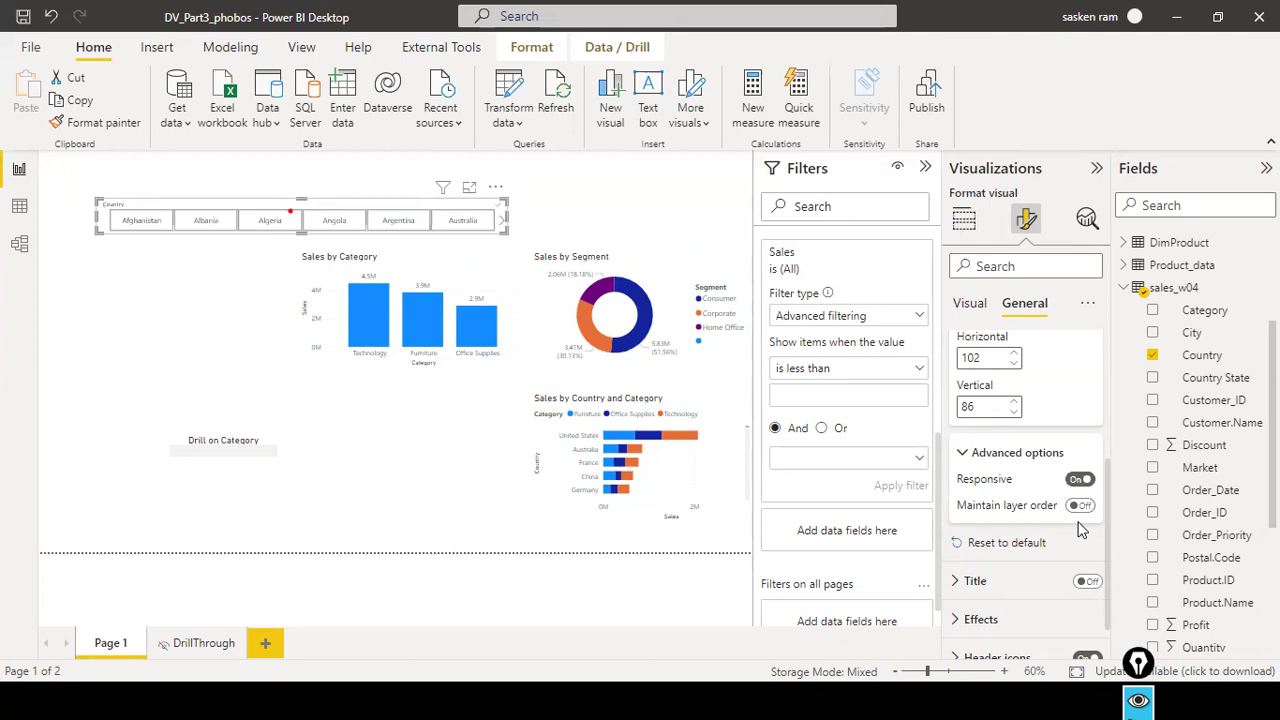
Set the Country slicer's background transparency to 23% in its effects
{"action": "scroll", "coordinate": [1080, 530], "scroll_direction": "down", "scroll_amount": 1}
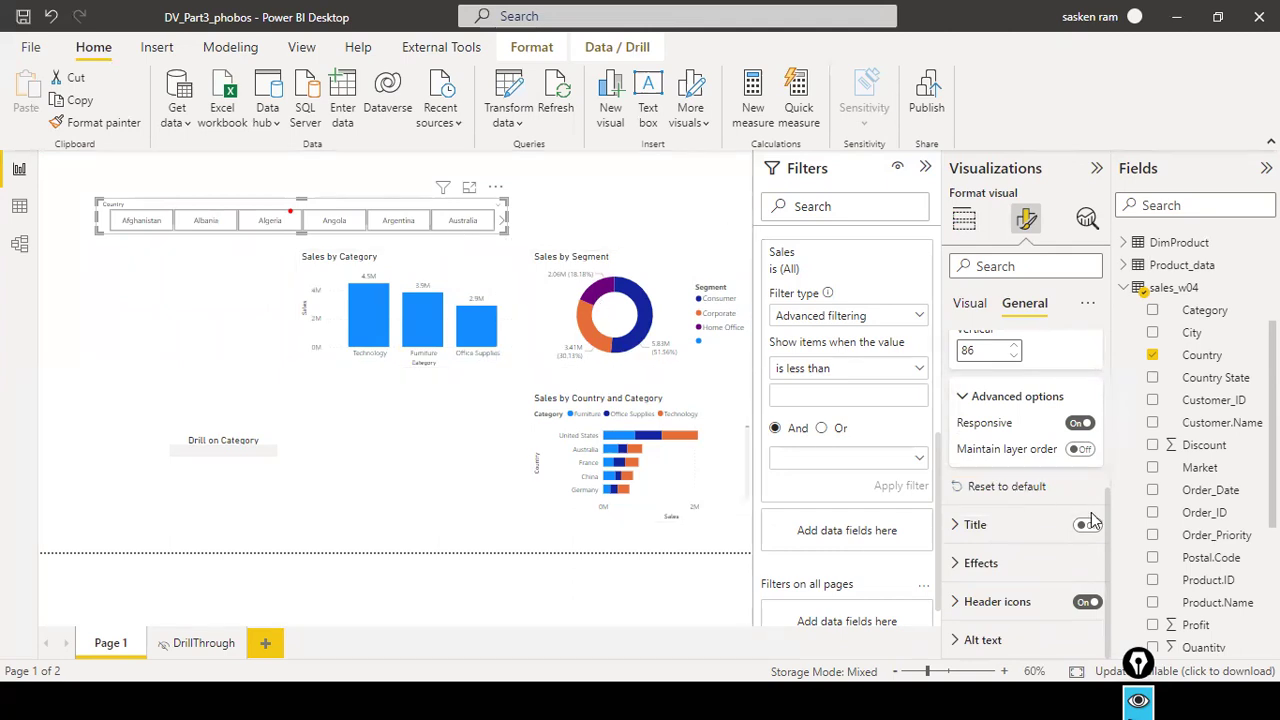
{"action": "left_click", "coordinate": [955, 563]}
{"action": "scroll", "coordinate": [1020, 560], "scroll_direction": "down", "scroll_amount": 5}
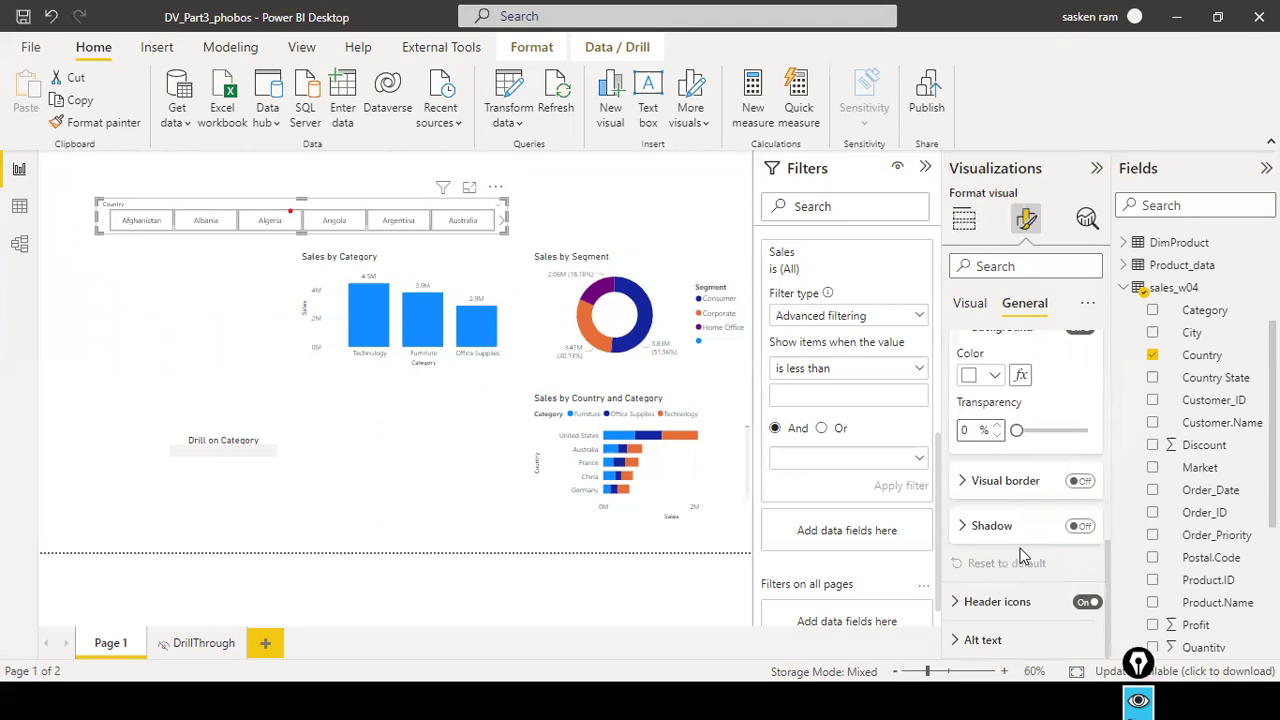
{"action": "scroll", "coordinate": [1020, 550], "scroll_direction": "up", "scroll_amount": 2}
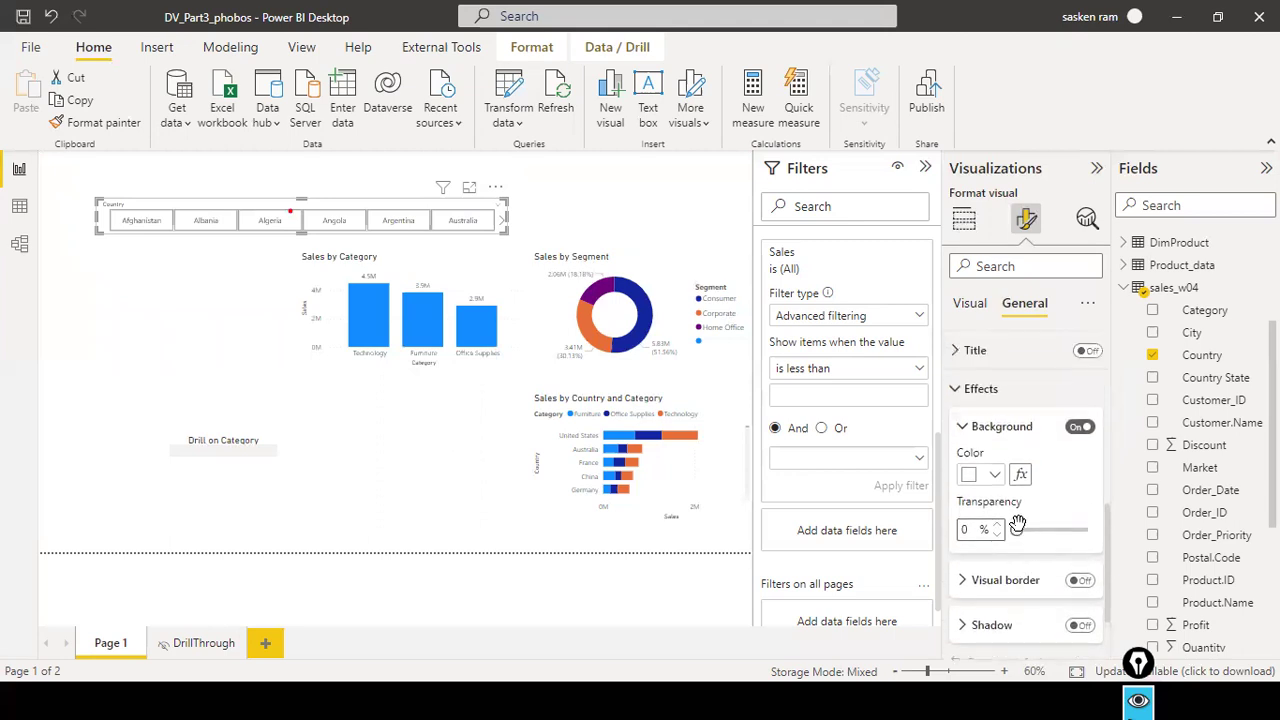
{"action": "left_click_drag", "start_coordinate": [1016, 530], "coordinate": [1033, 530]}
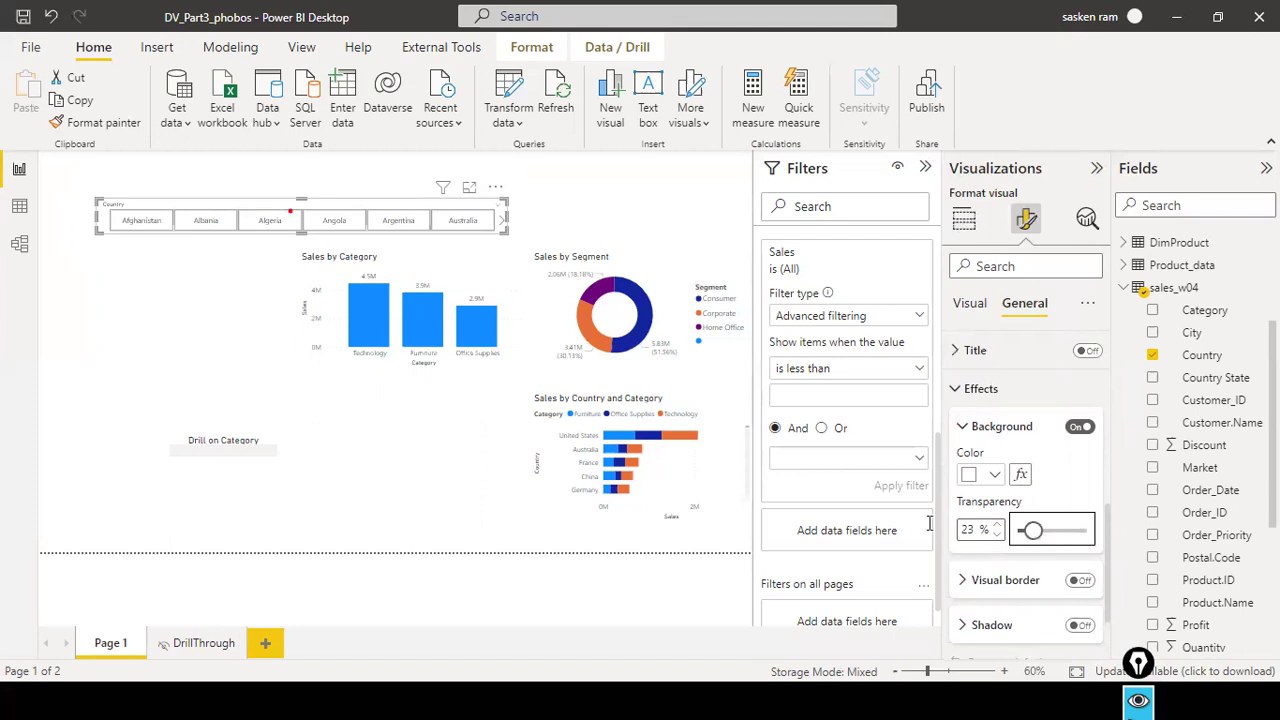
{"action": "left_click", "coordinate": [165, 330]}
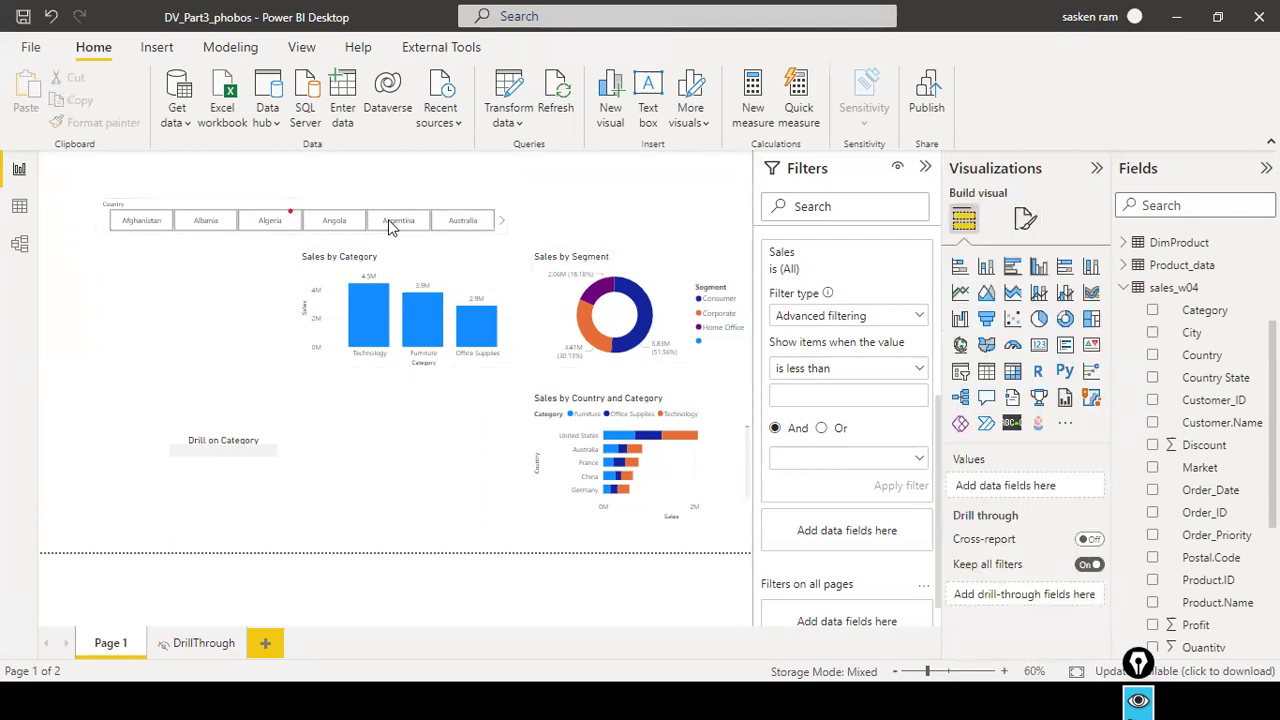
Review the Country slicer's visual formatting categories and its List and Dropdown slicer types
{"action": "left_click", "coordinate": [449, 203]}
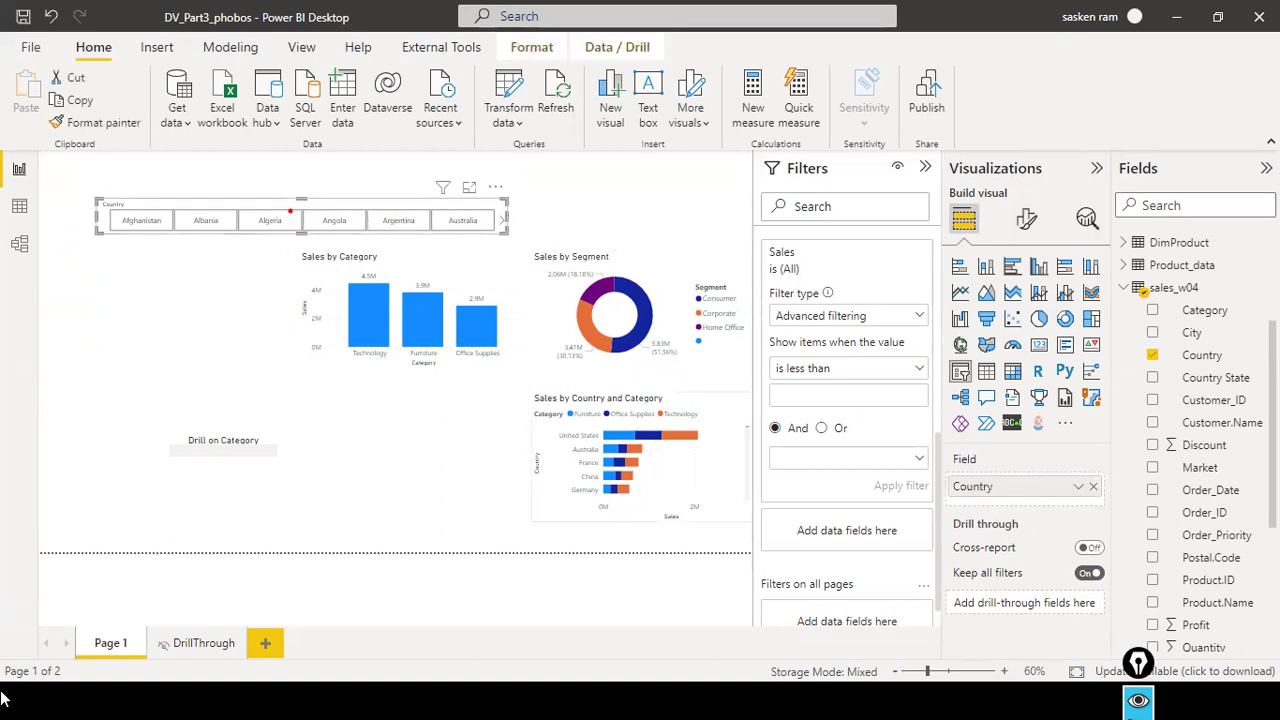
{"action": "left_click", "coordinate": [1027, 222]}
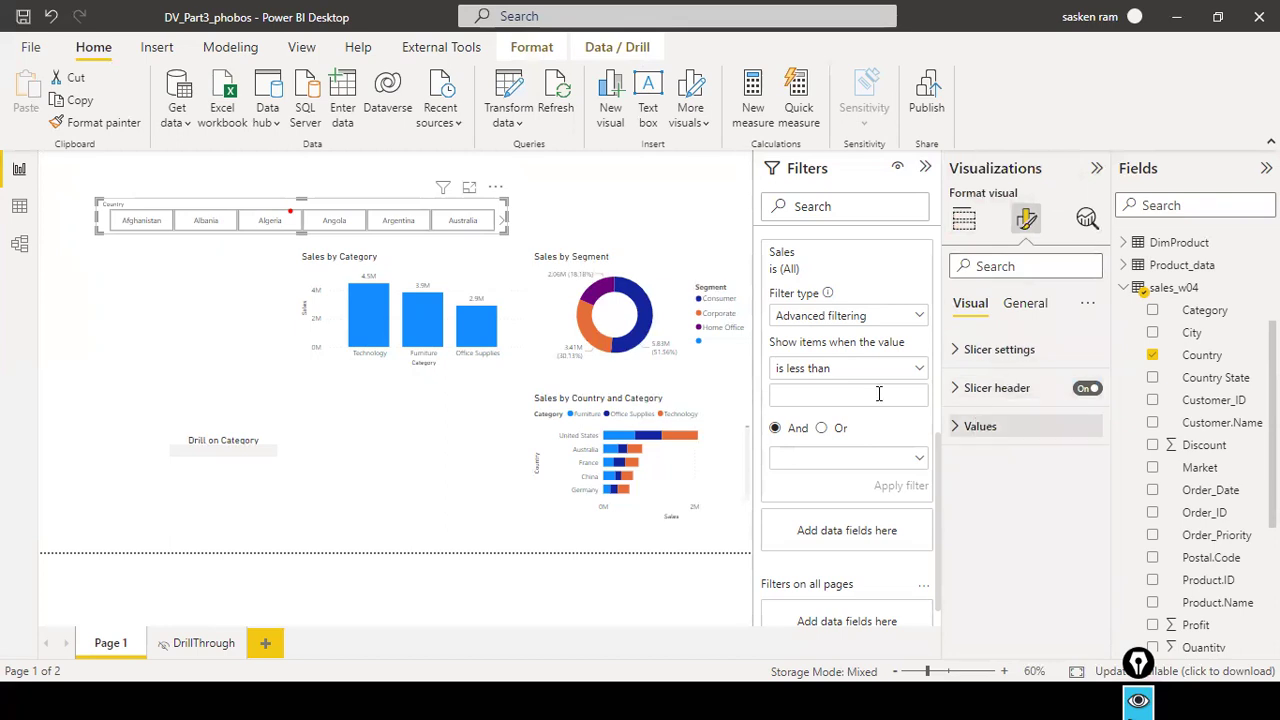
{"action": "left_click", "coordinate": [129, 361]}
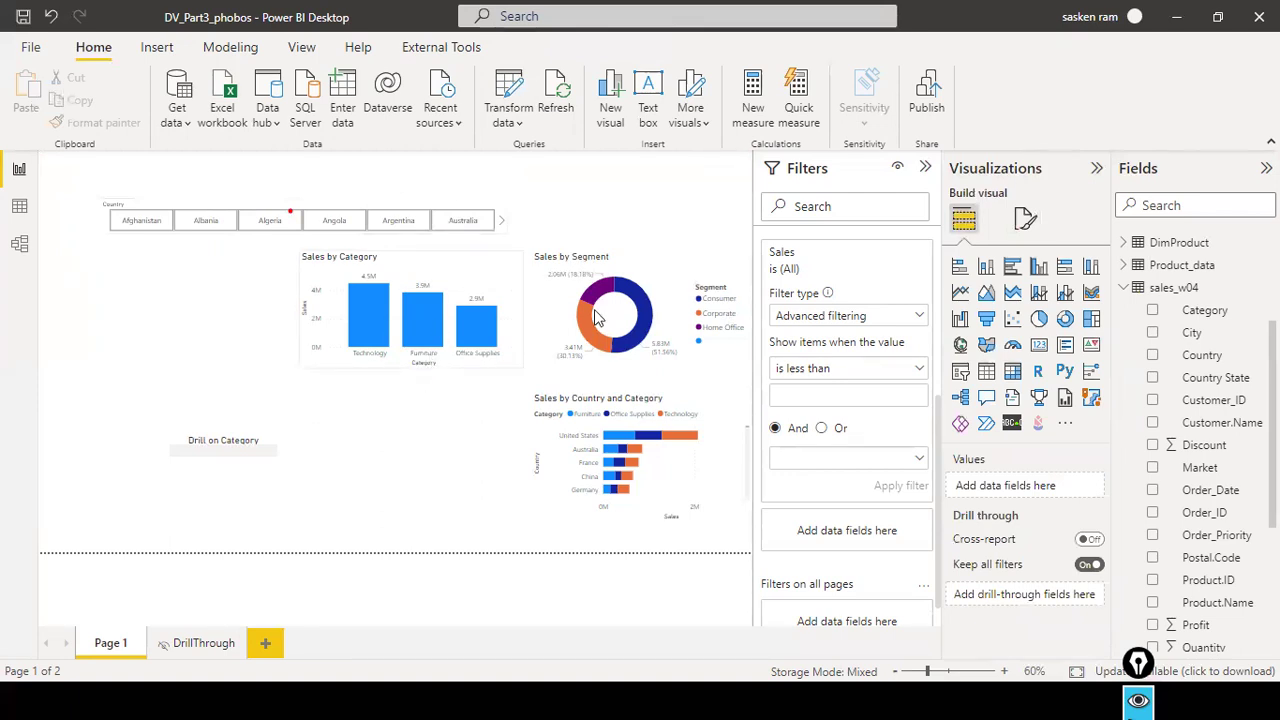
{"action": "left_click", "coordinate": [500, 204]}
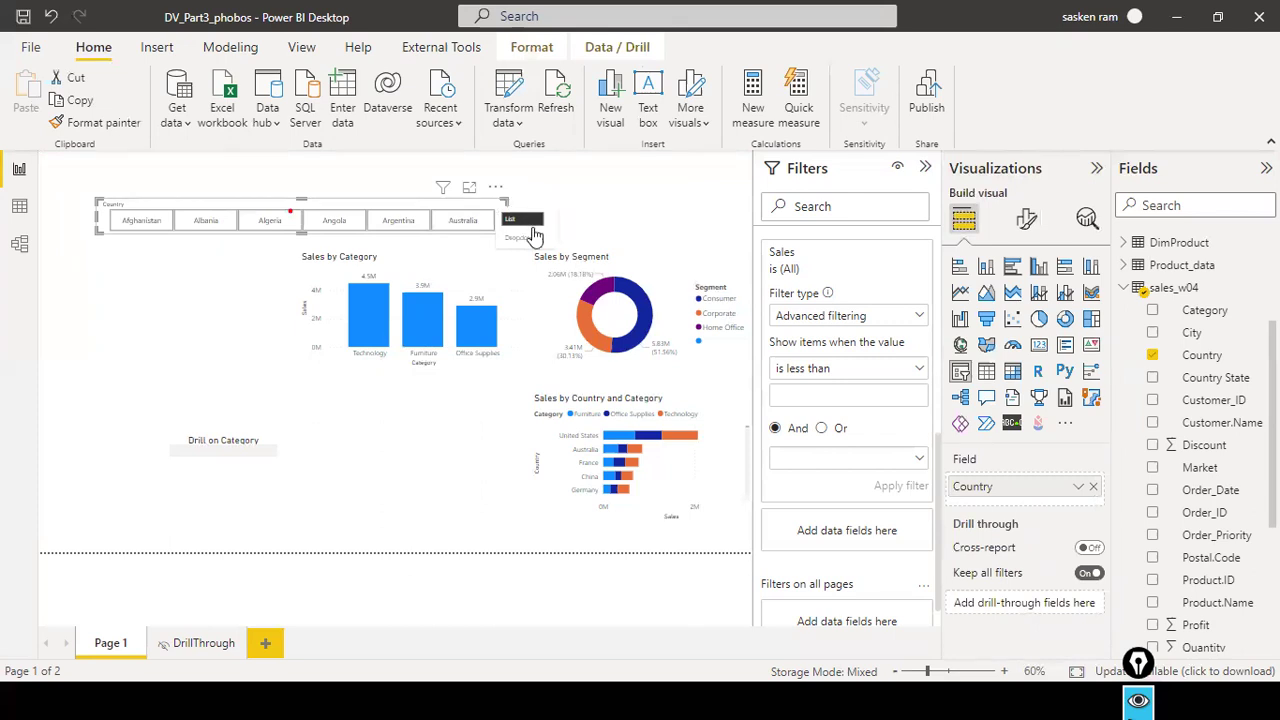
{"action": "left_click", "coordinate": [598, 224]}
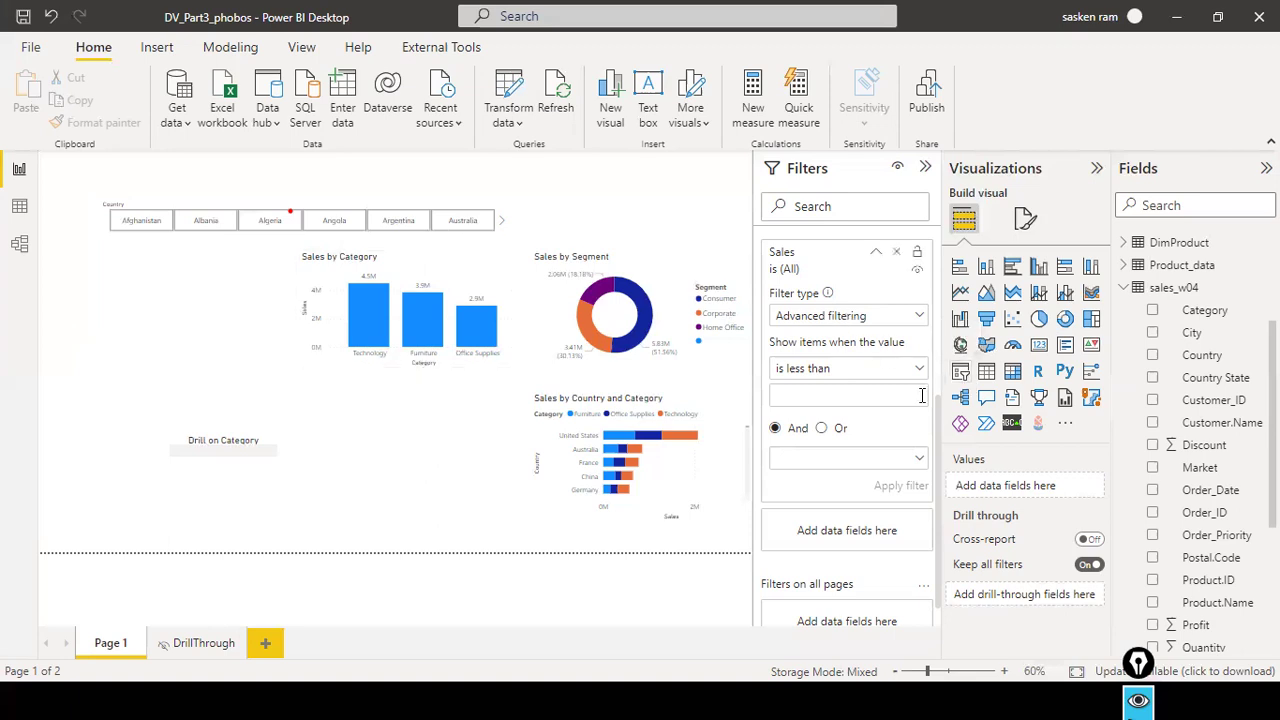
Add a blank slicer at the page's left edge, above the Drill on Category button, and narrow it
{"action": "left_click", "coordinate": [959, 373]}
{"action": "left_click_drag", "start_coordinate": [708, 216], "coordinate": [148, 354]}
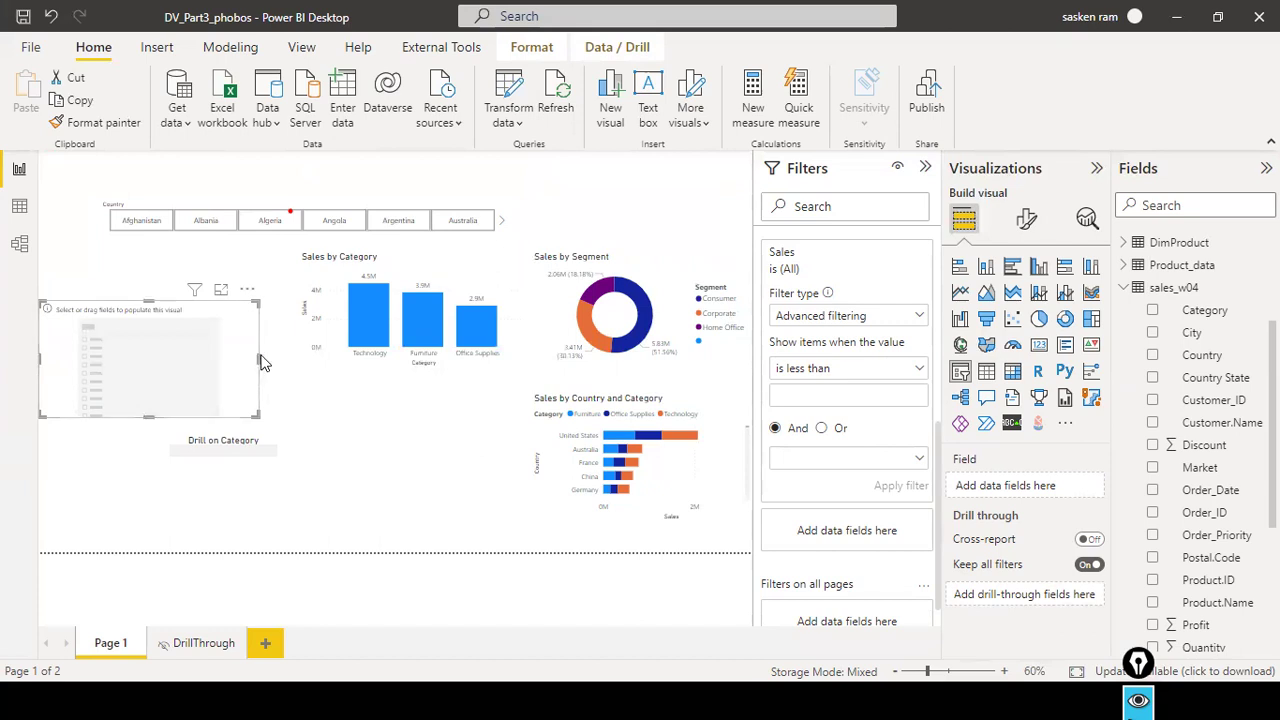
{"action": "left_click_drag", "start_coordinate": [260, 358], "coordinate": [183, 364]}
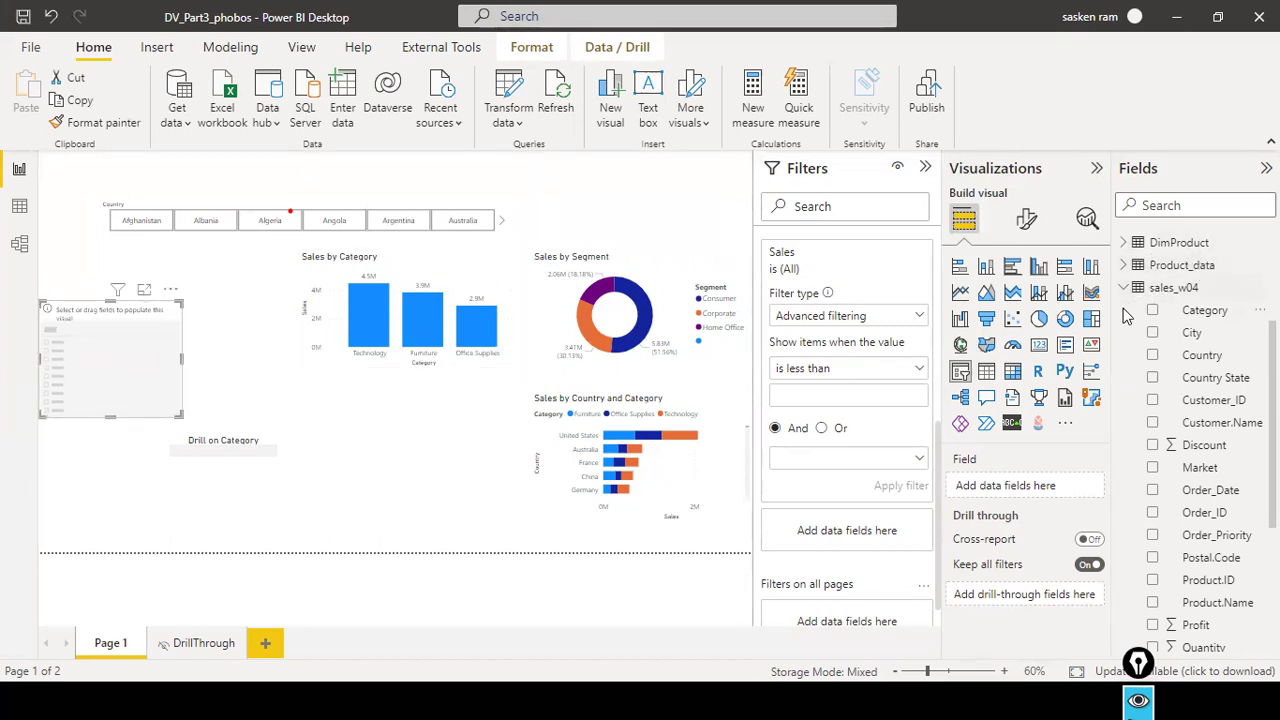
Fill the new slicer with Year from the Calendar table, place it beside the Sales by Category chart, and shorten it
{"action": "scroll", "coordinate": [1137, 316], "scroll_direction": "up", "scroll_amount": 1}
{"action": "scroll", "coordinate": [1137, 316], "scroll_direction": "up", "scroll_amount": 2}
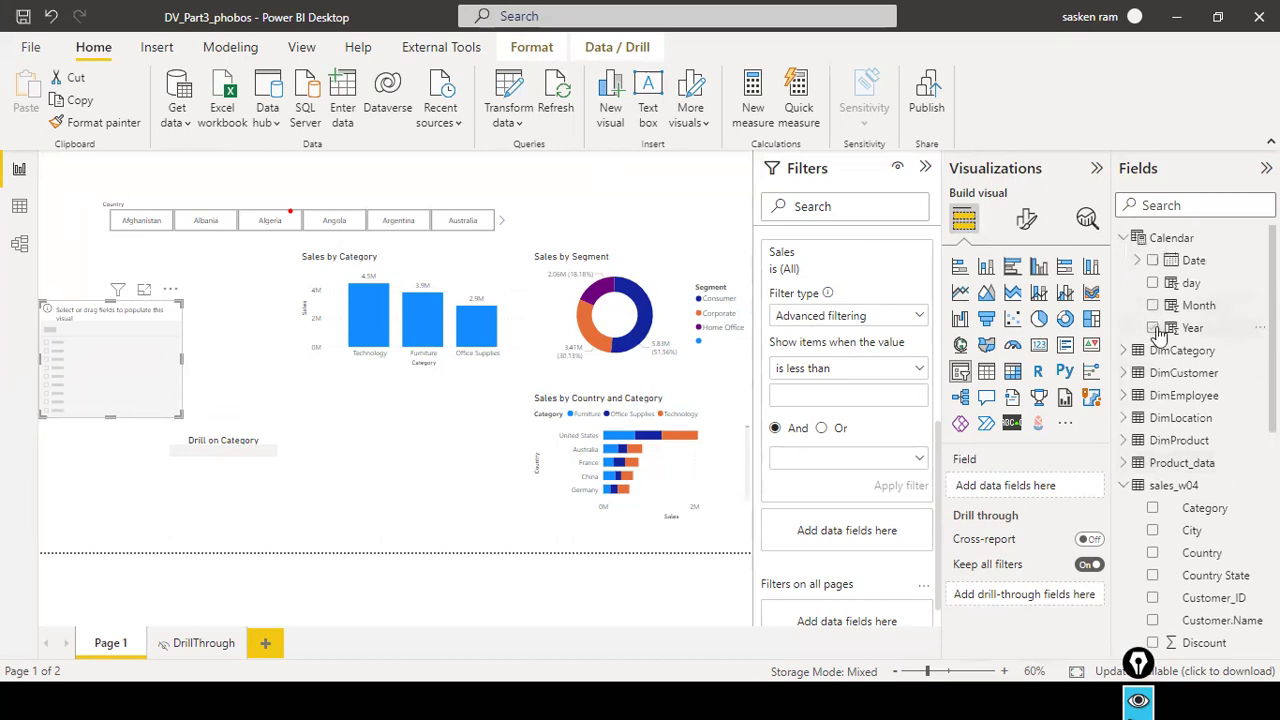
{"action": "left_click_drag", "start_coordinate": [1170, 338], "coordinate": [90, 358]}
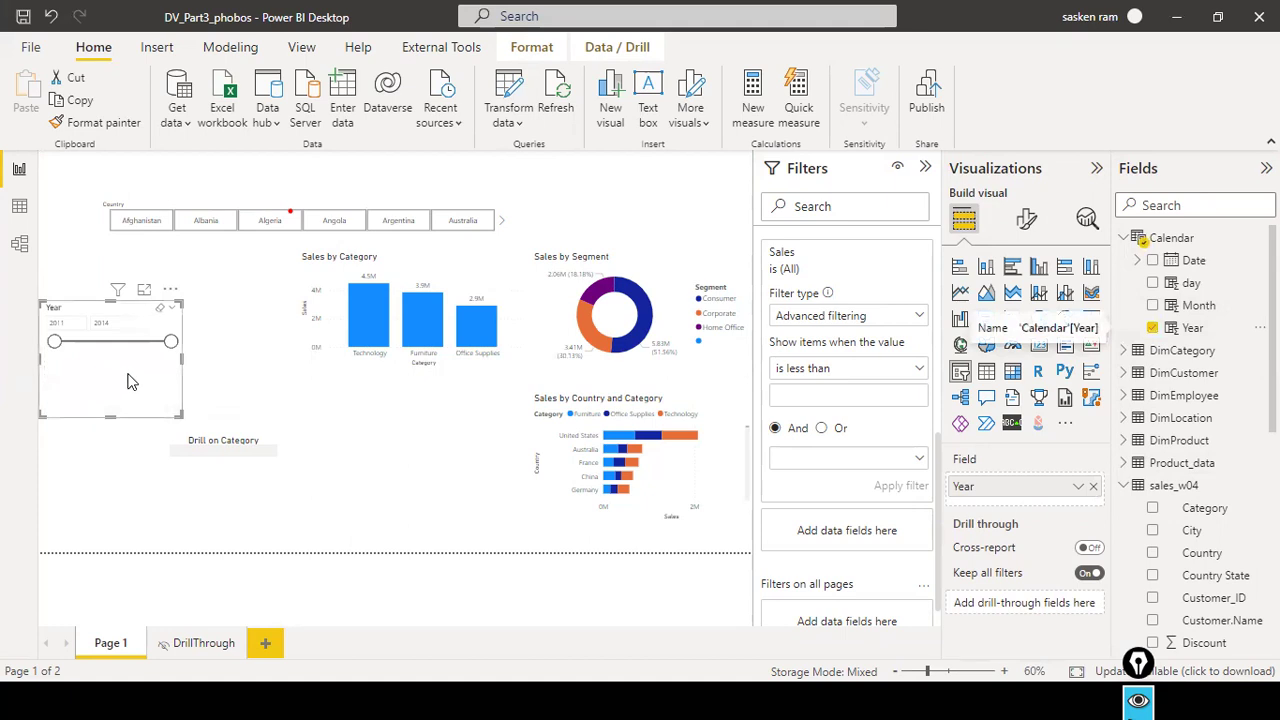
{"action": "left_click_drag", "start_coordinate": [148, 337], "coordinate": [203, 318]}
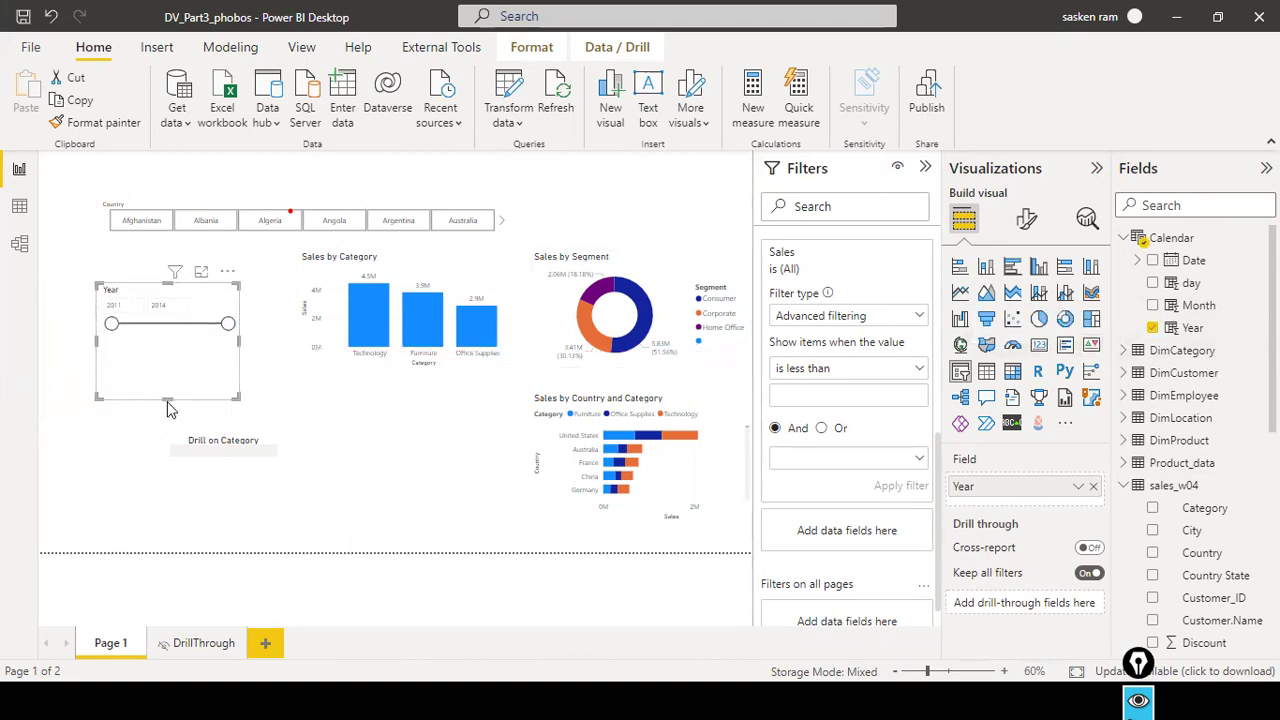
{"action": "left_click_drag", "start_coordinate": [167, 399], "coordinate": [185, 360]}
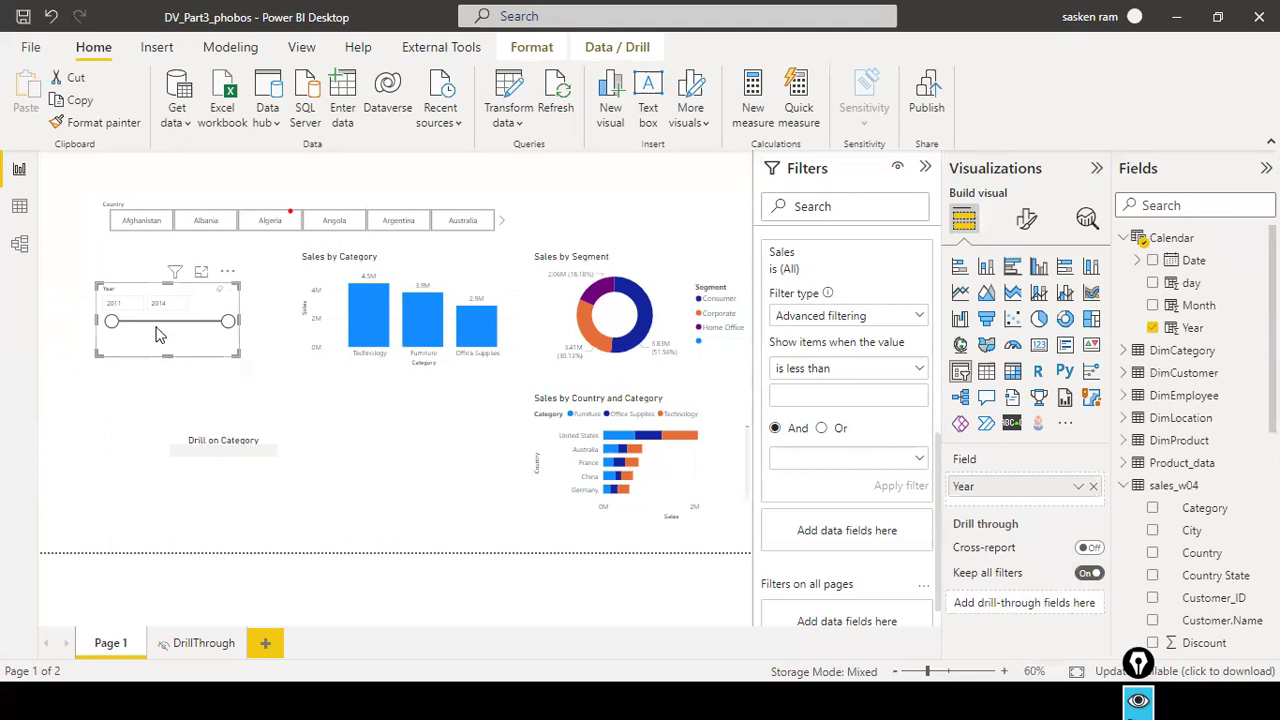
Try the Year slicer as a List and as a Less than or equal to slider
{"action": "left_click", "coordinate": [227, 295]}
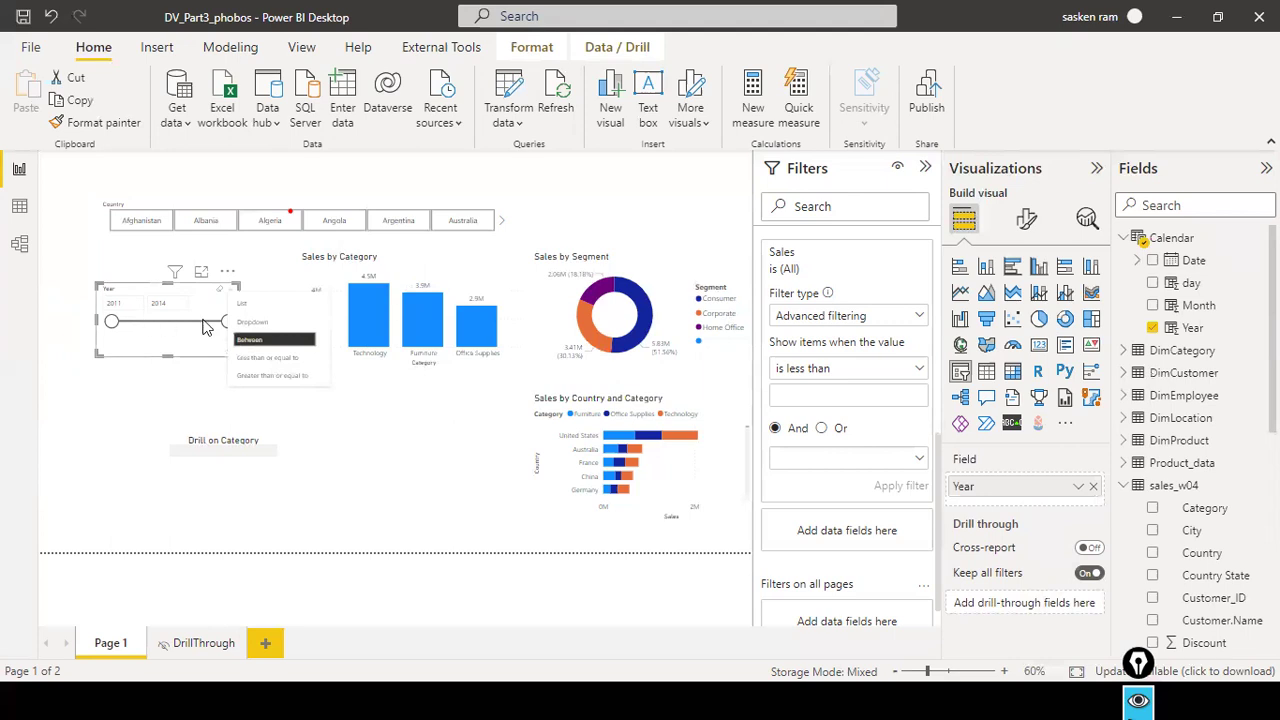
{"action": "left_click", "coordinate": [245, 303]}
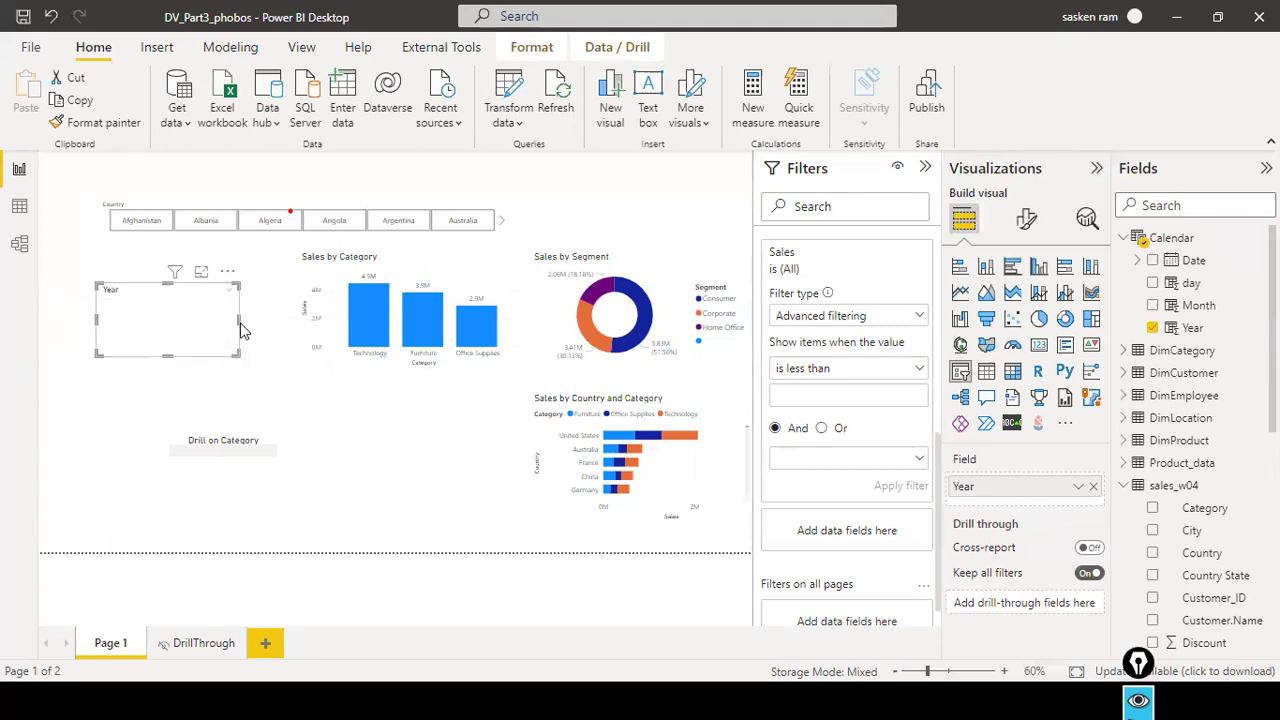
{"action": "left_click", "coordinate": [234, 289]}
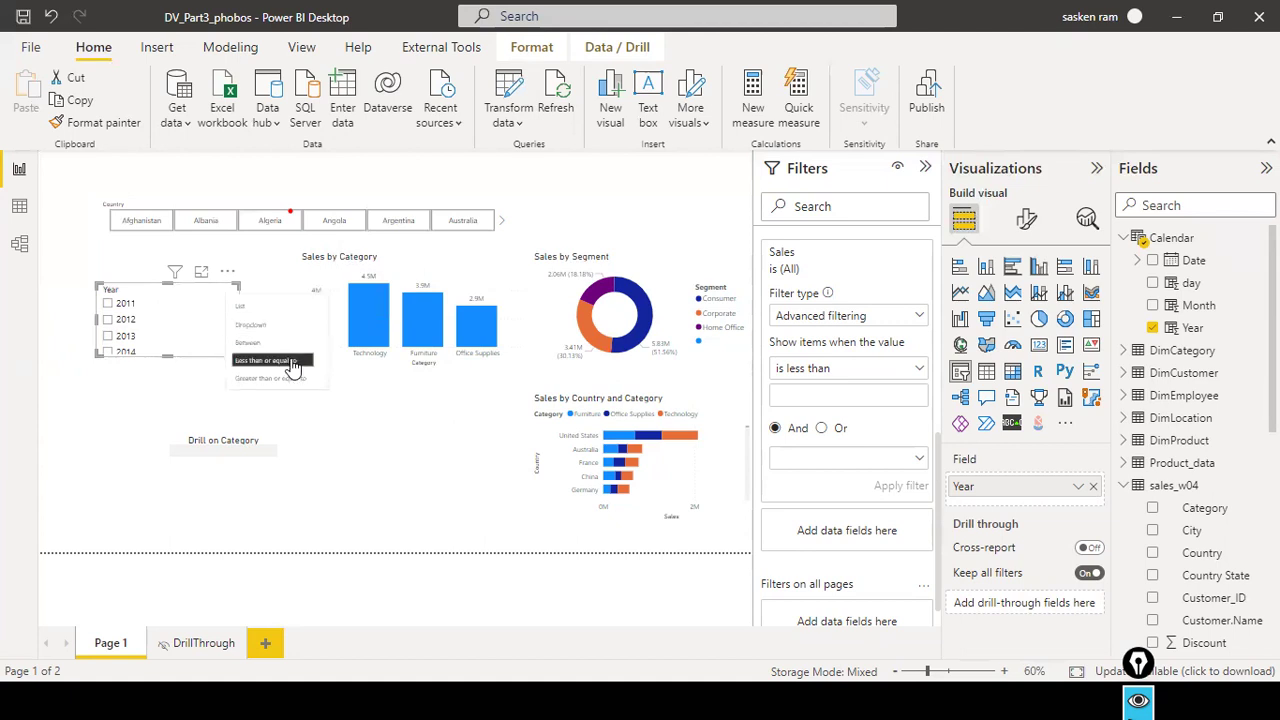
{"action": "left_click", "coordinate": [295, 346]}
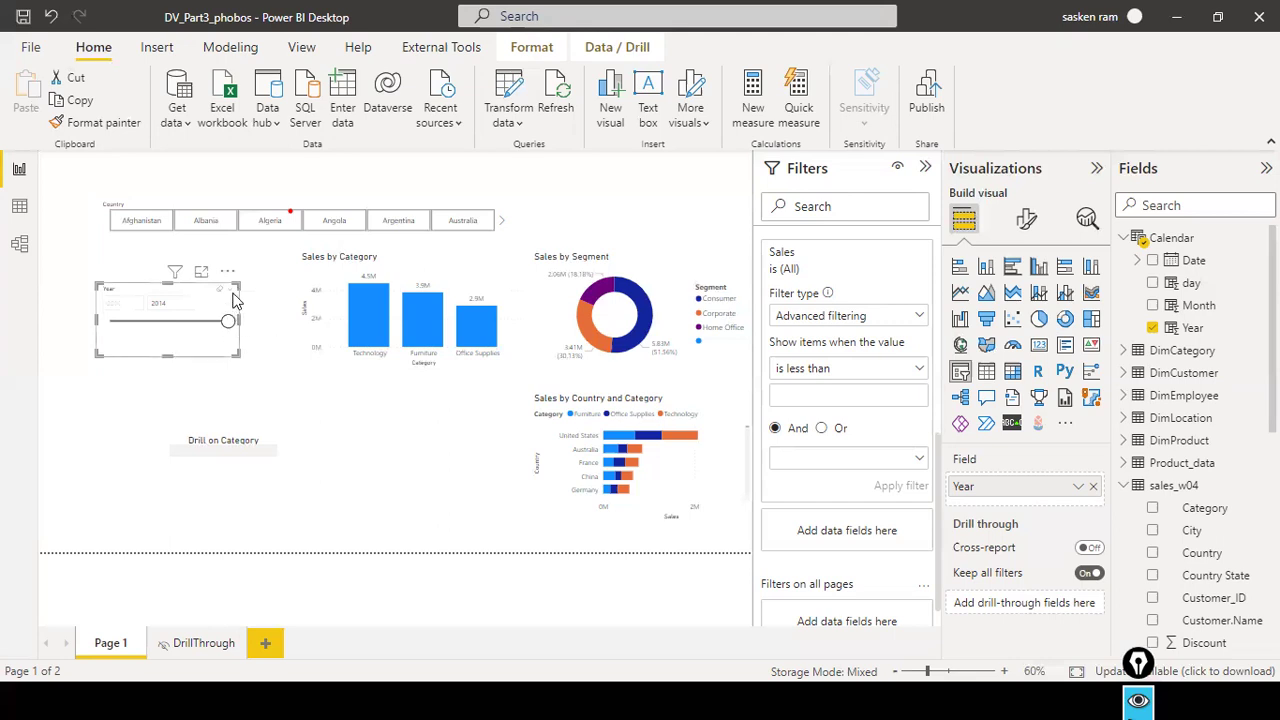
Switch the Year slicer to Greater than or equal to and set its start year to 2011
{"action": "left_click", "coordinate": [228, 291]}
{"action": "left_click", "coordinate": [248, 377]}
{"action": "left_click", "coordinate": [134, 305]}
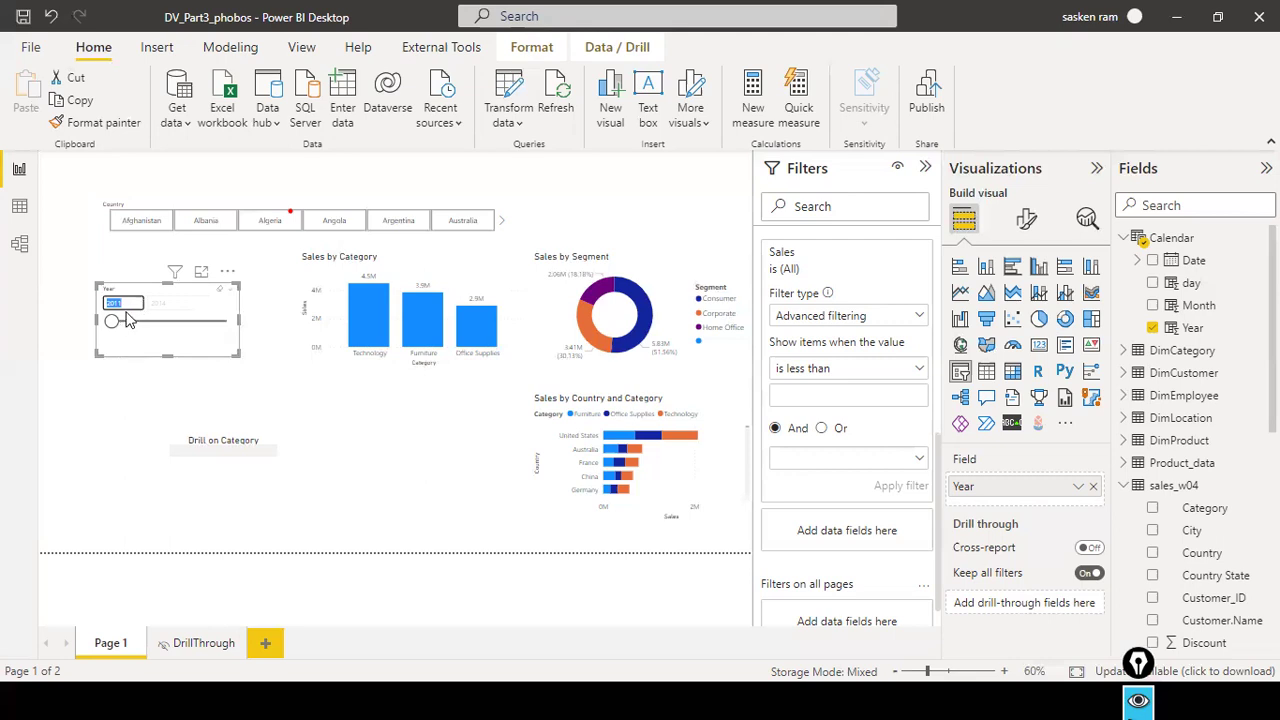
{"action": "type", "text": "201"}
Return the Year slicer to Less than or equal to and open its end year for editing
{"action": "left_click", "coordinate": [228, 290]}
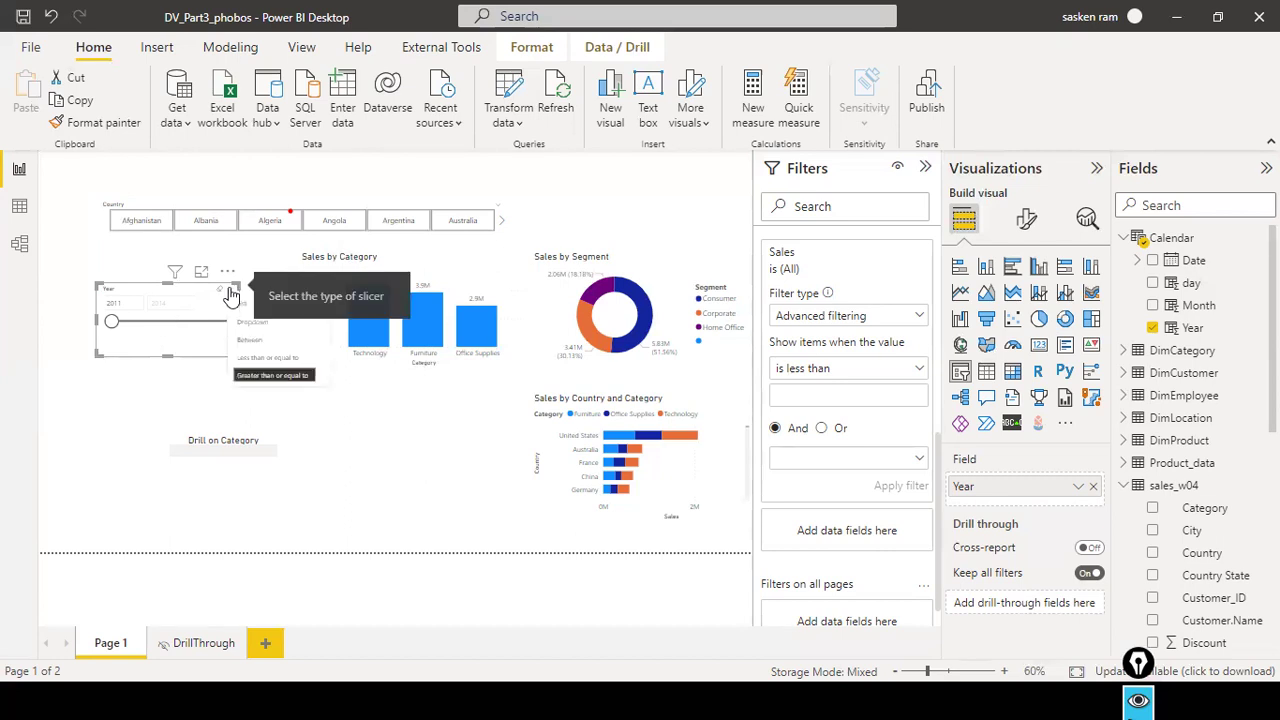
{"action": "left_click", "coordinate": [305, 360]}
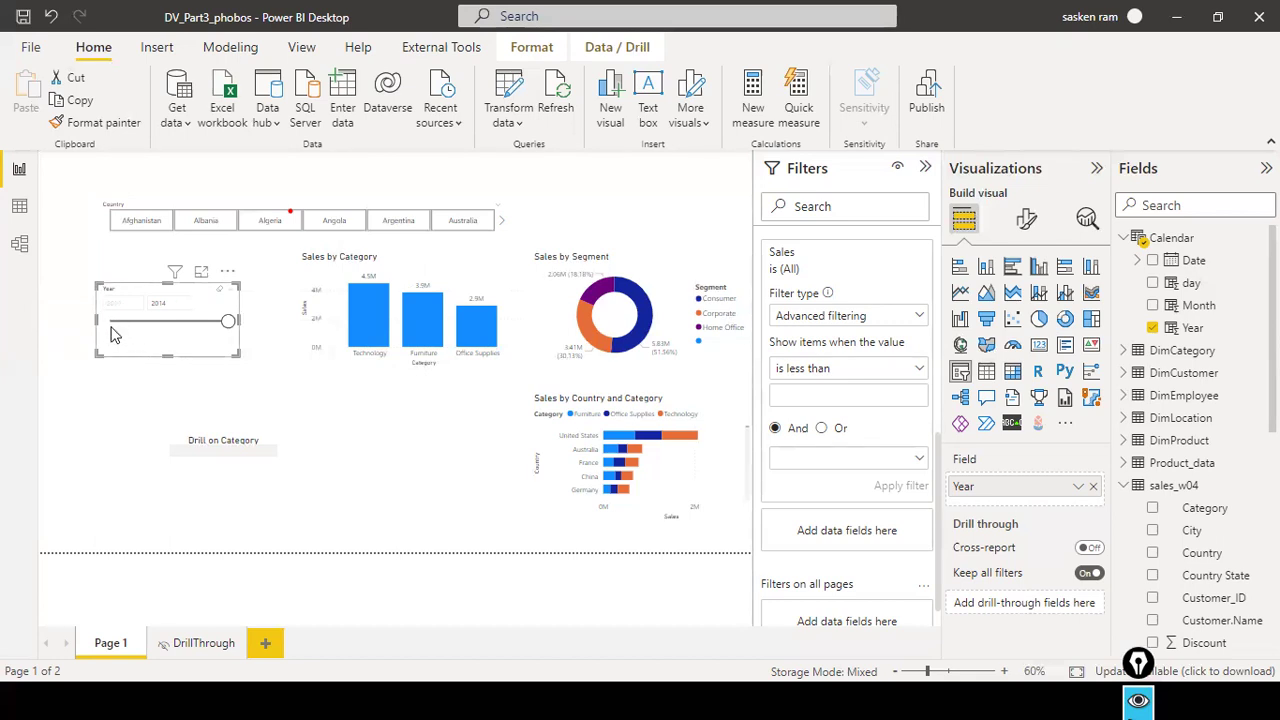
{"action": "left_click", "coordinate": [167, 301]}
Switch the Year slicer to Between and narrow its range to 2012 through 2013
{"action": "left_click", "coordinate": [230, 292]}
{"action": "left_click_drag", "start_coordinate": [227, 321], "coordinate": [198, 322]}
{"action": "left_click_drag", "start_coordinate": [112, 321], "coordinate": [148, 322]}
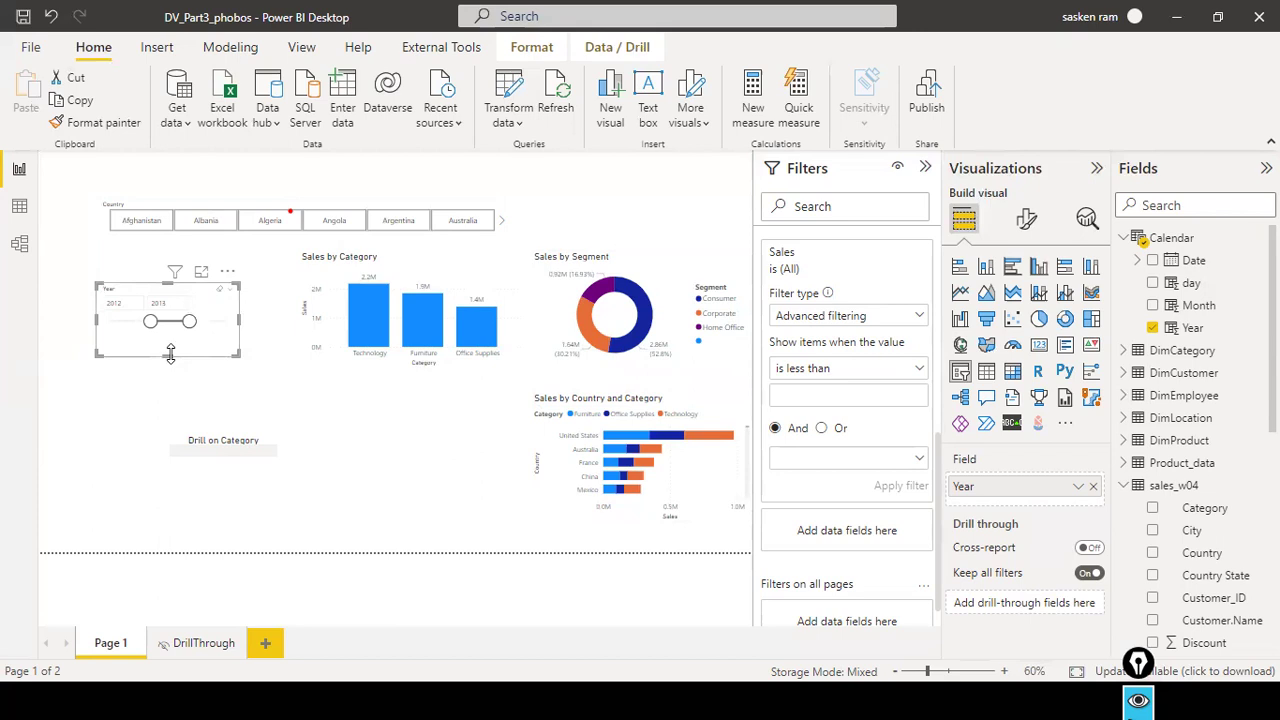
Shorten the Year slicer, place it above the Sales by Segment chart, and set its start year to 2011
{"action": "left_click_drag", "start_coordinate": [168, 354], "coordinate": [657, 227]}
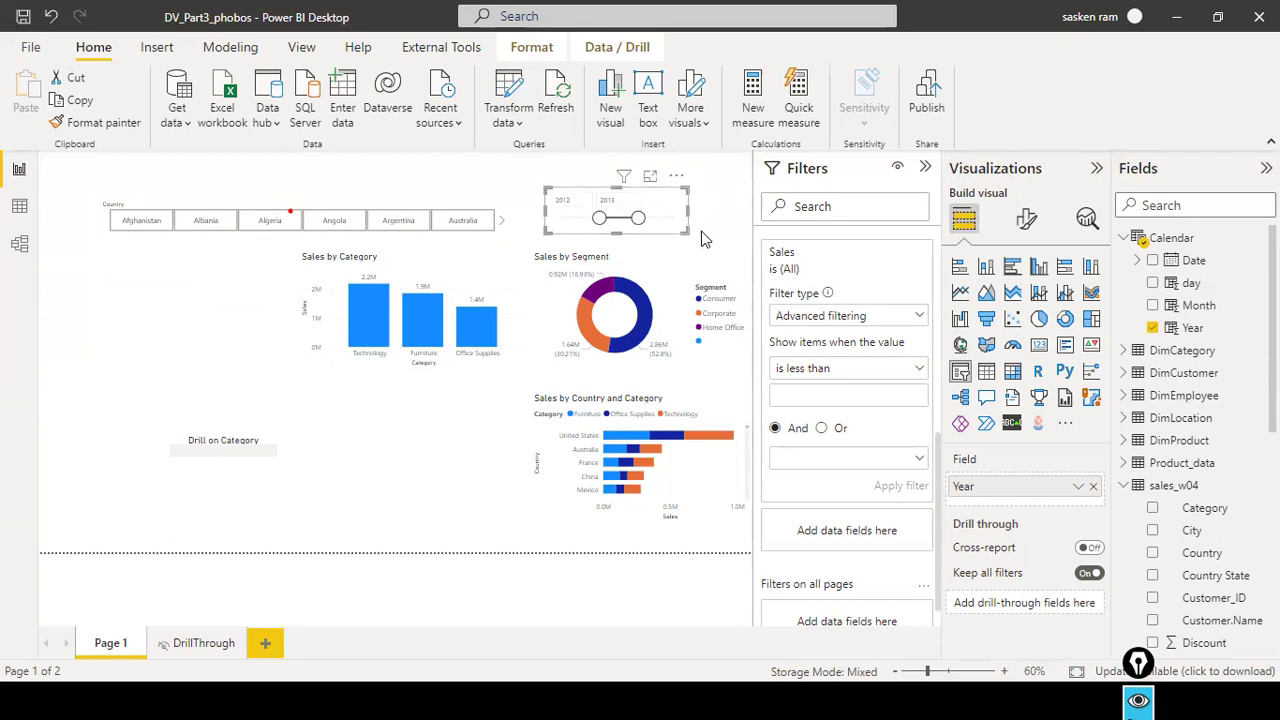
{"action": "left_click", "coordinate": [565, 219]}
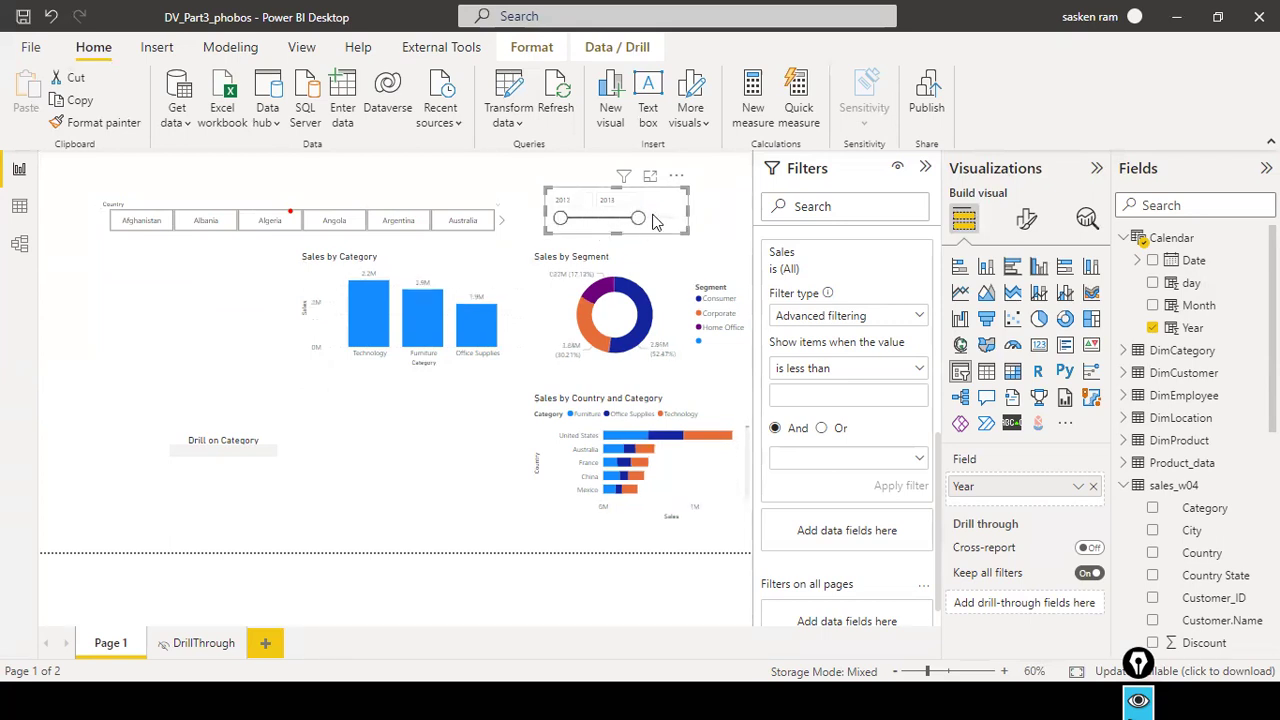
Extend the Year slicer's range to 2014, and widen and flatten the slicer at the page's left edge
{"action": "left_click_drag", "start_coordinate": [666, 206], "coordinate": [405, 271]}
{"action": "left_click_drag", "start_coordinate": [88, 361], "coordinate": [231, 377]}
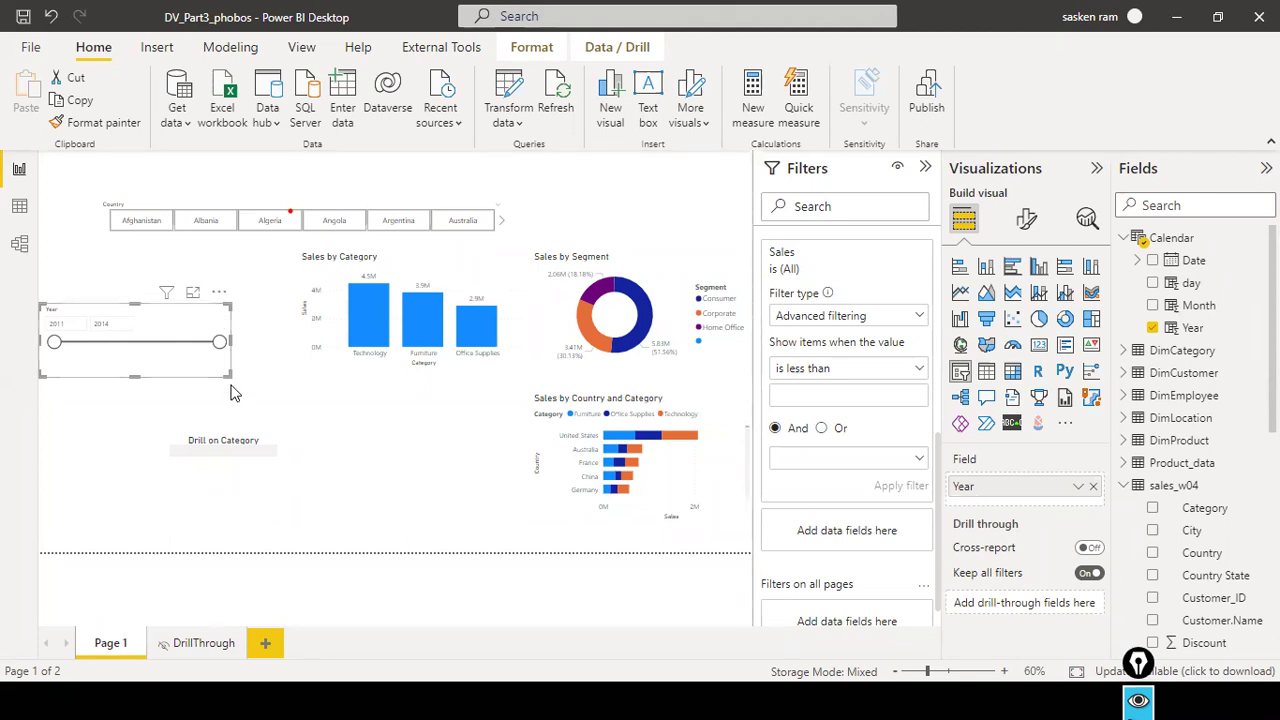
{"action": "left_click_drag", "start_coordinate": [231, 377], "coordinate": [233, 350]}
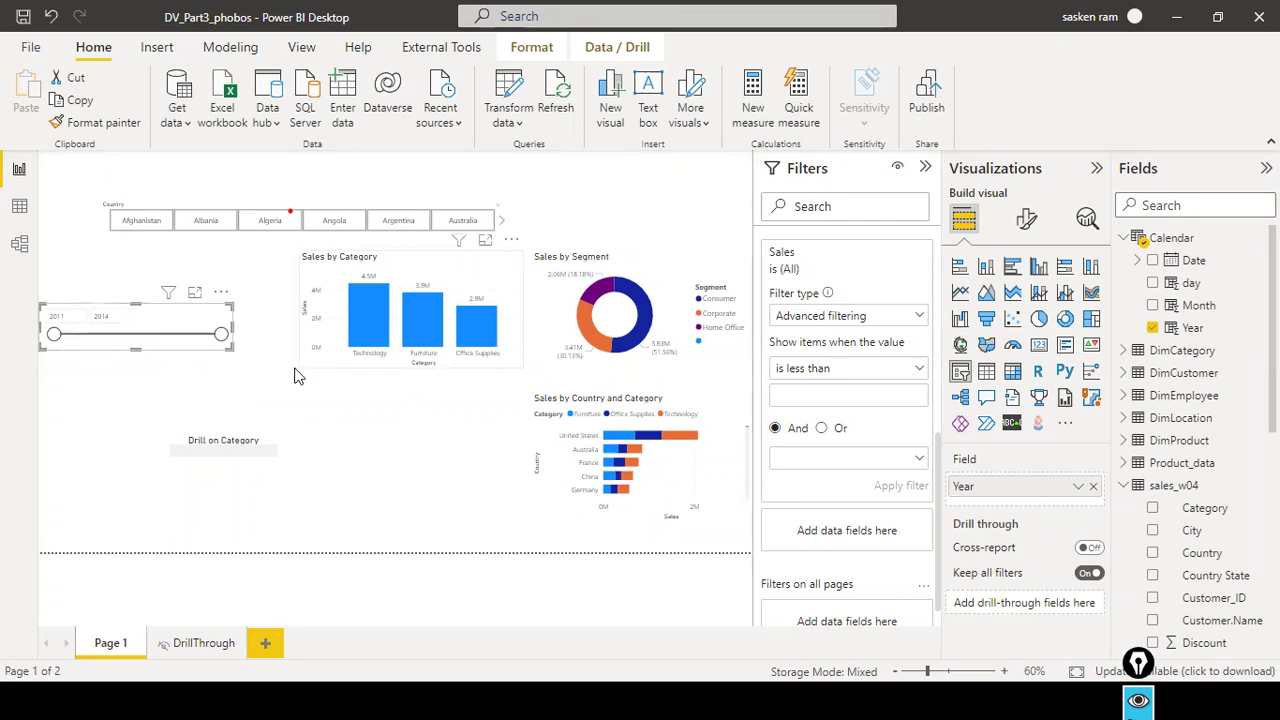
Place the widened Year slicer above the Sales by Segment chart, next to the Country slicer
{"action": "left_click", "coordinate": [150, 403]}
{"action": "key", "text": "ctrl+z"}
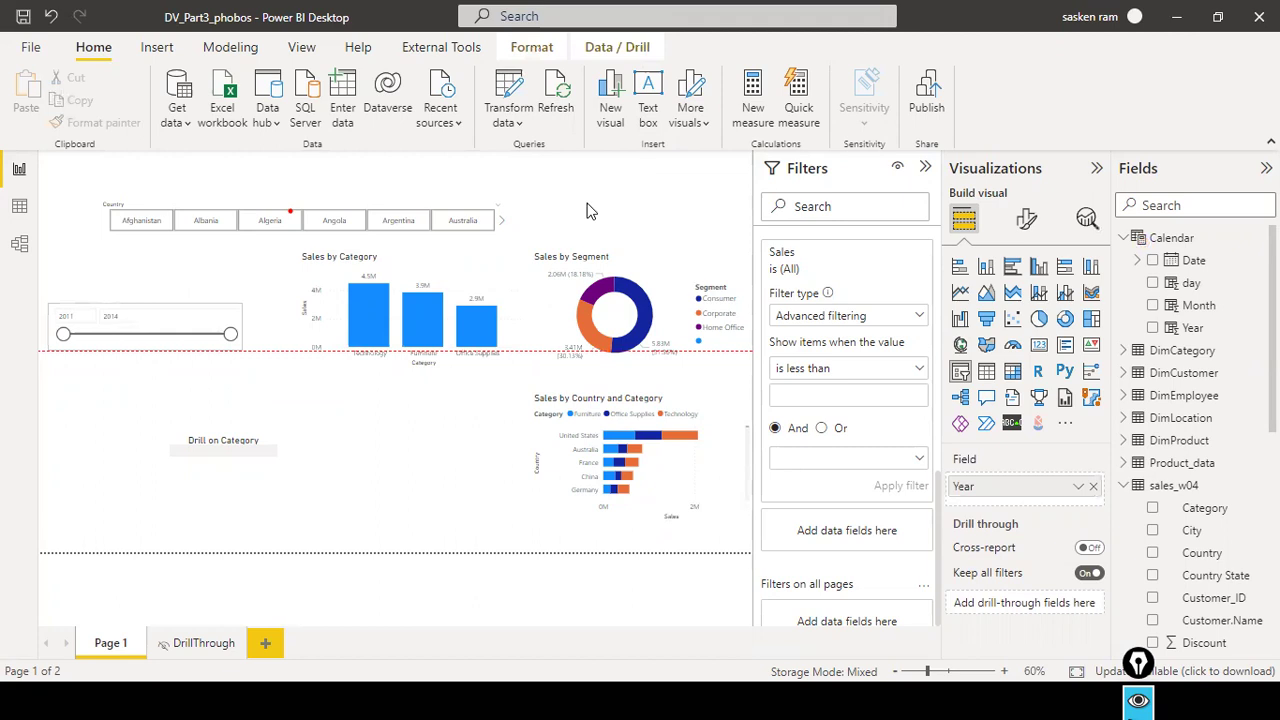
{"action": "left_click_drag", "start_coordinate": [617, 195], "coordinate": [658, 191]}
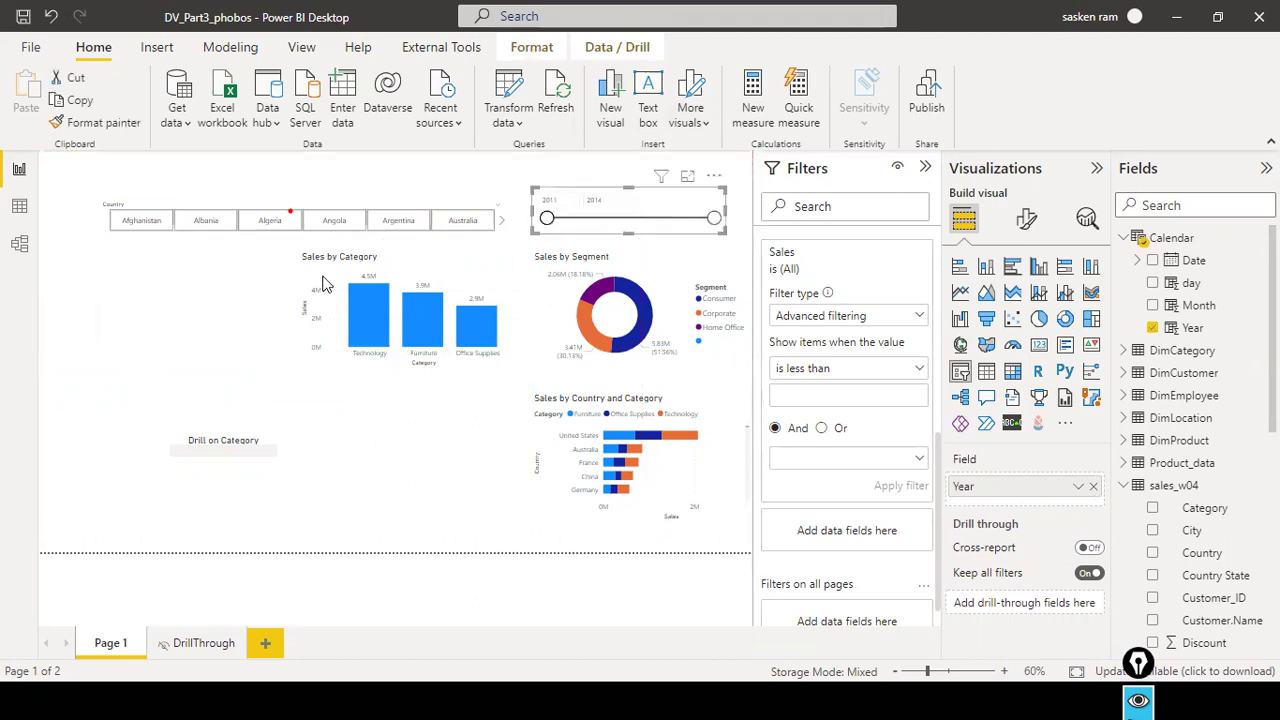
Add a slicer, shrink and place it beside the Sales by Category chart, and assign the Calendar table's Date field to it
{"action": "left_click", "coordinate": [177, 320]}
{"action": "left_click", "coordinate": [960, 373]}
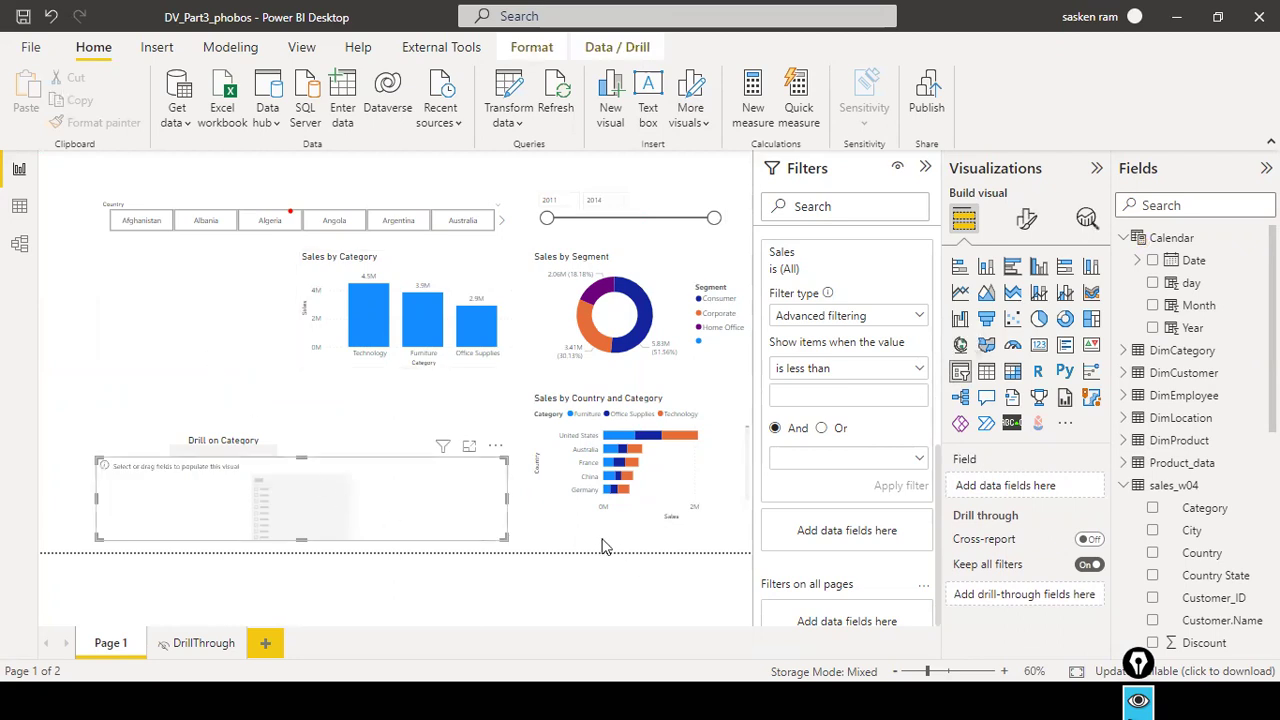
{"action": "left_click_drag", "start_coordinate": [508, 500], "coordinate": [208, 316]}
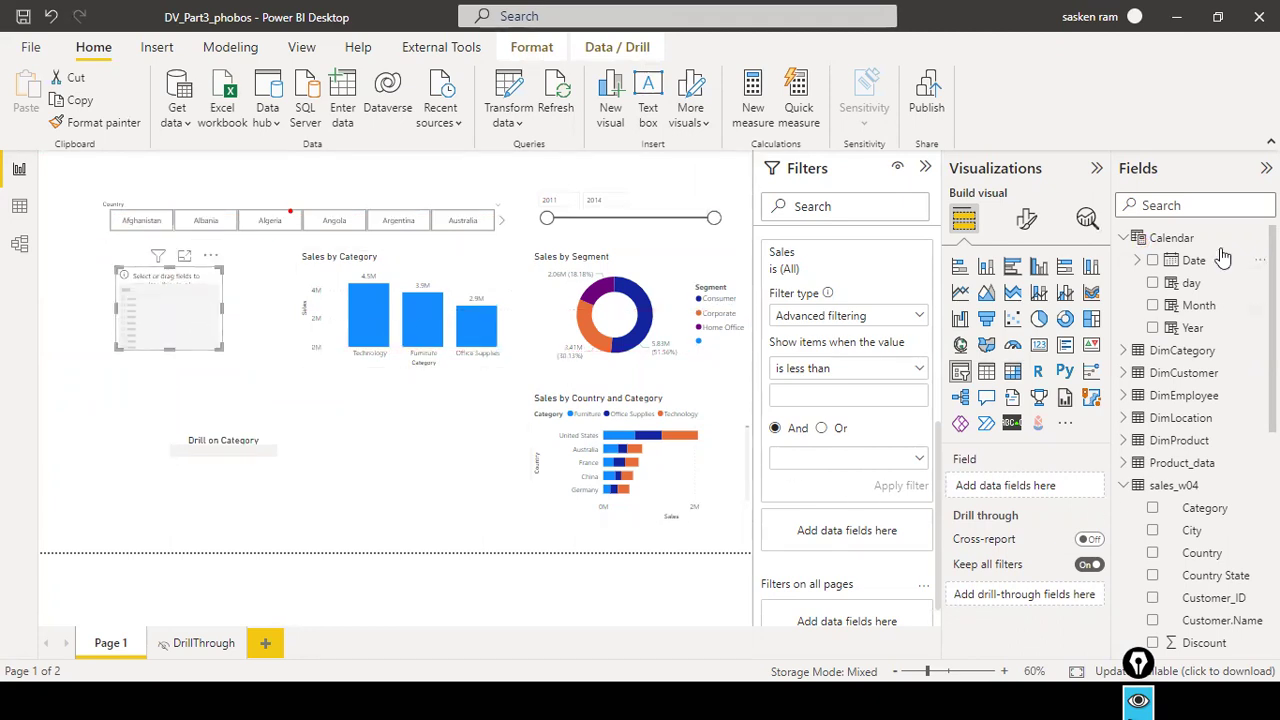
{"action": "left_click_drag", "start_coordinate": [1197, 275], "coordinate": [158, 327]}
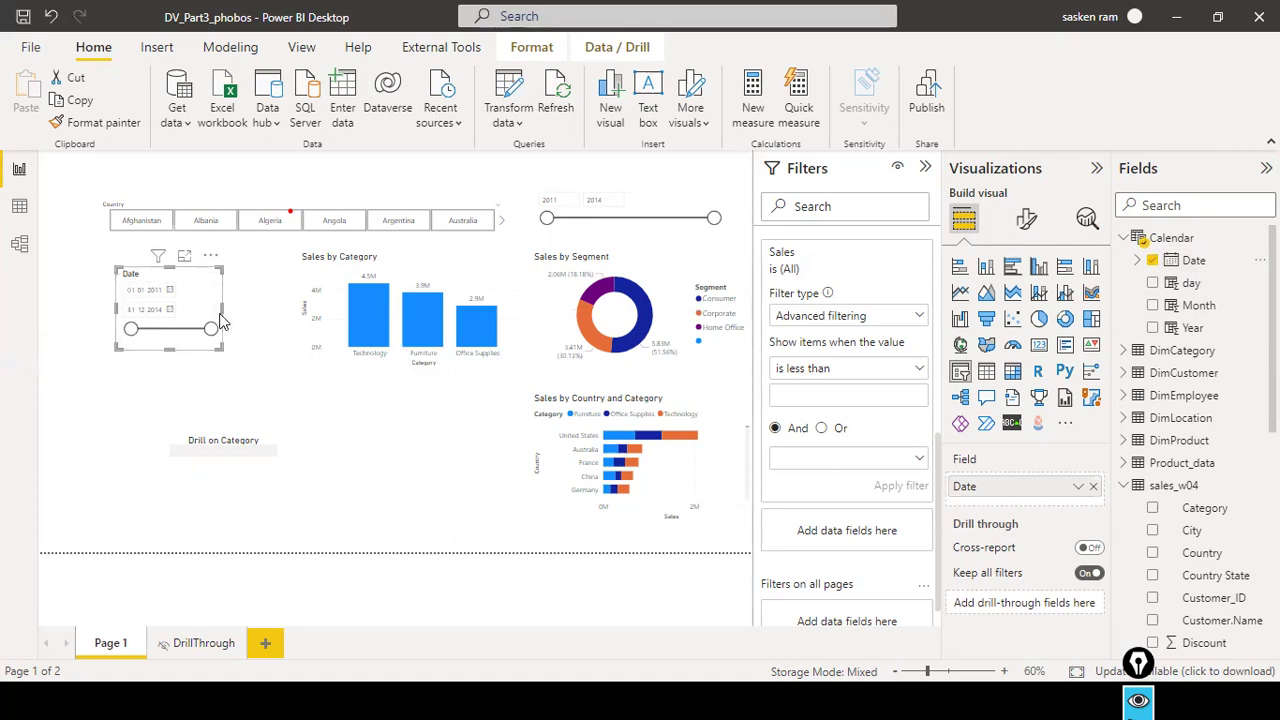
Widen the Date slicer, shift it clear of the Sales by Category chart, and reduce its height
{"action": "left_click_drag", "start_coordinate": [222, 316], "coordinate": [341, 284]}
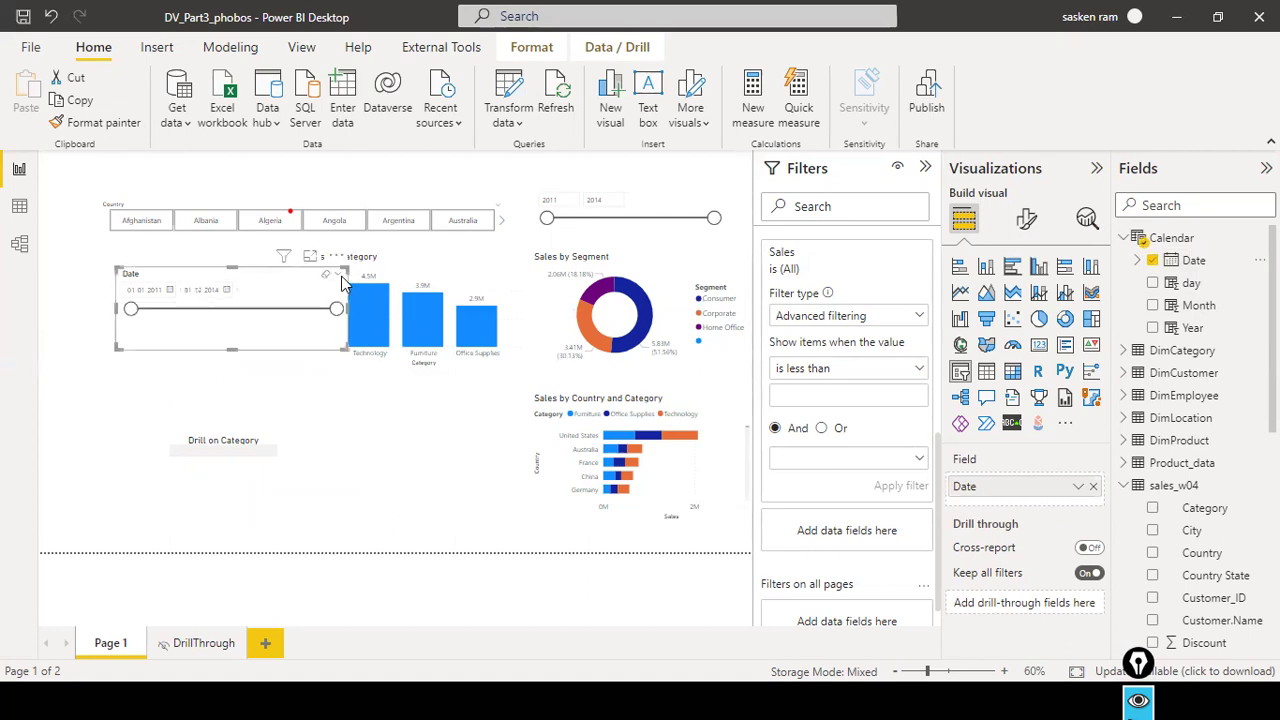
{"action": "left_click_drag", "start_coordinate": [304, 330], "coordinate": [241, 357]}
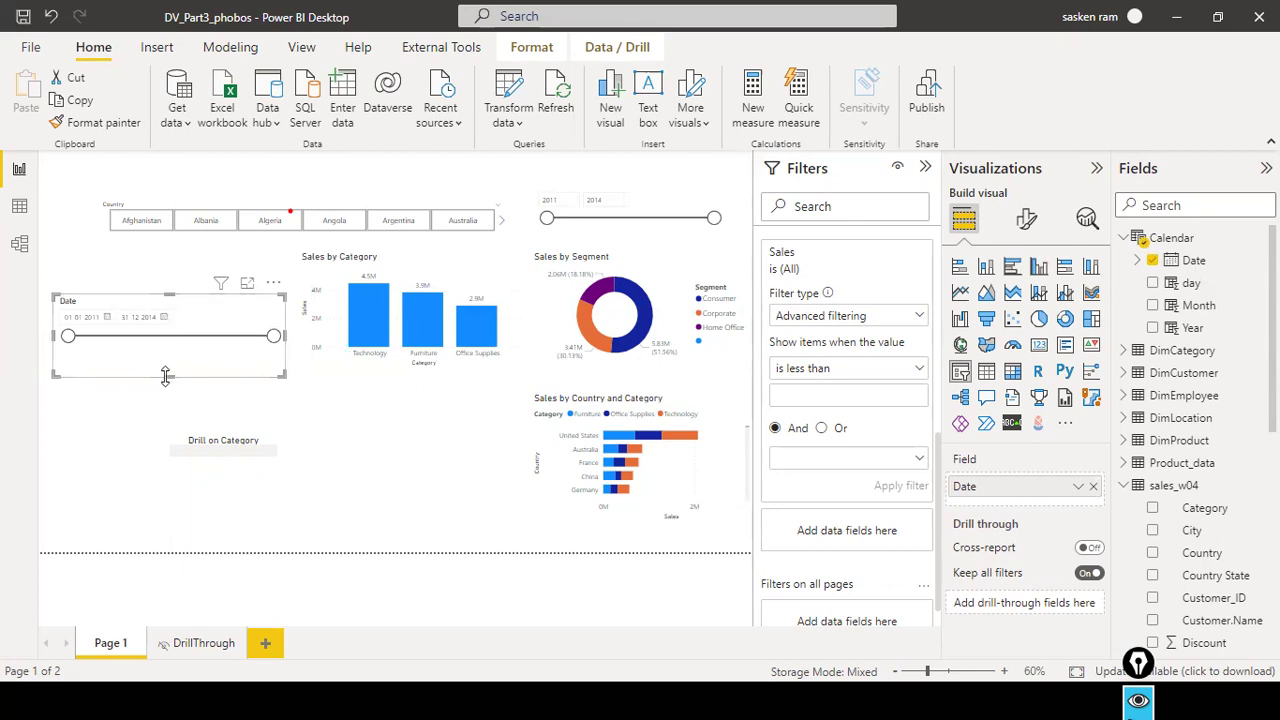
{"action": "left_click_drag", "start_coordinate": [166, 376], "coordinate": [178, 350]}
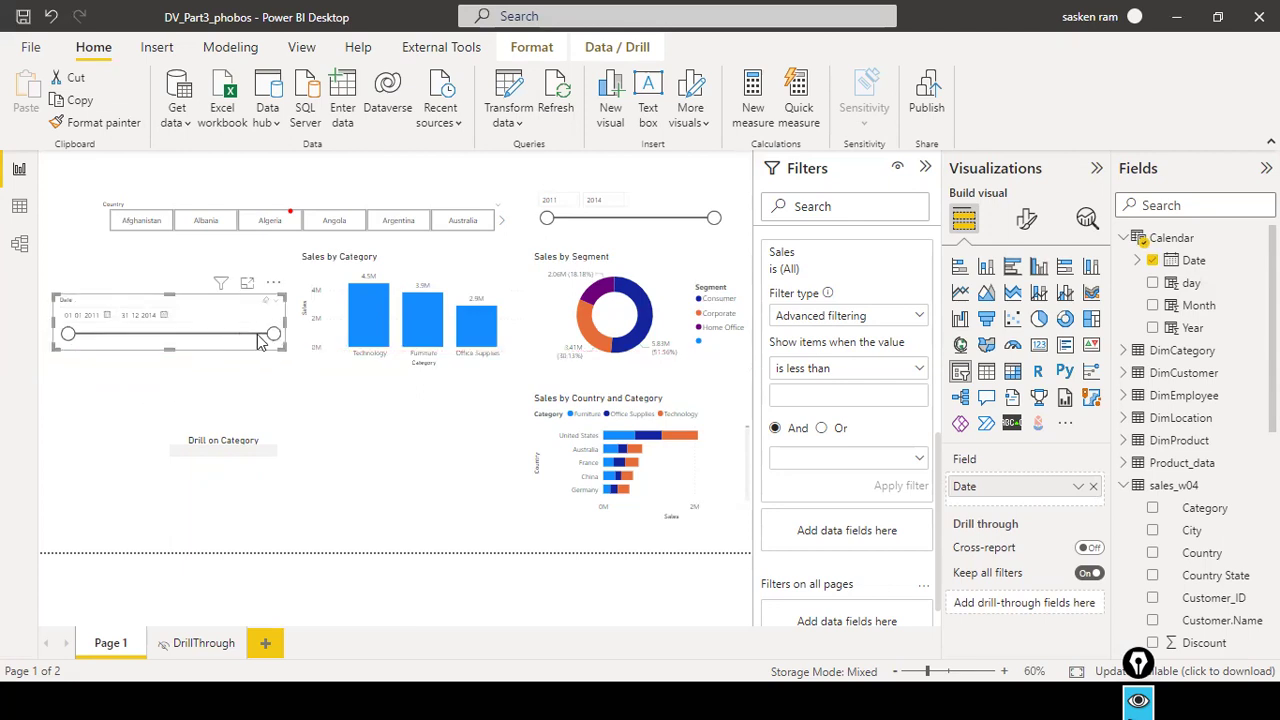
Pull the Date slicer's end date back to 08-11-2014, and try the Before and After slicer types
{"action": "mouse_move", "coordinate": [272, 334]}
{"action": "left_mouse_down"}
{"action": "mouse_move", "coordinate": [234, 342]}
{"action": "mouse_move", "coordinate": [266, 338]}
{"action": "left_mouse_up"}
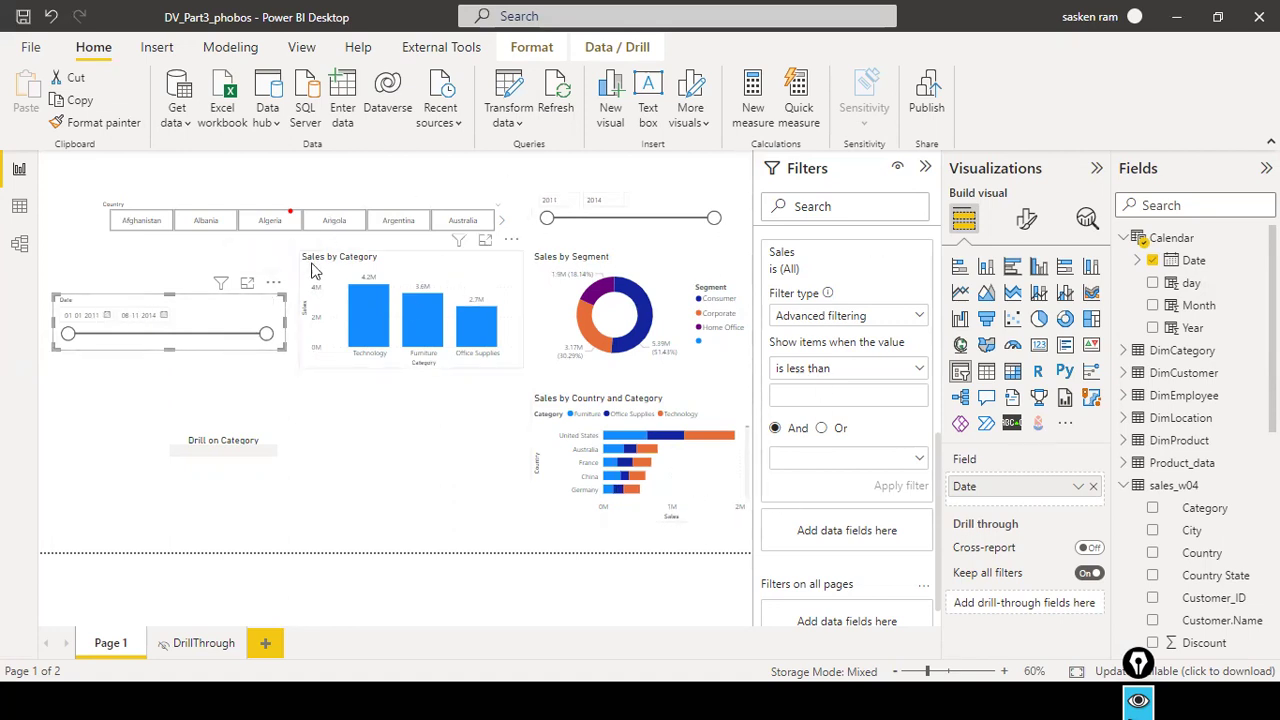
{"action": "left_click", "coordinate": [277, 303]}
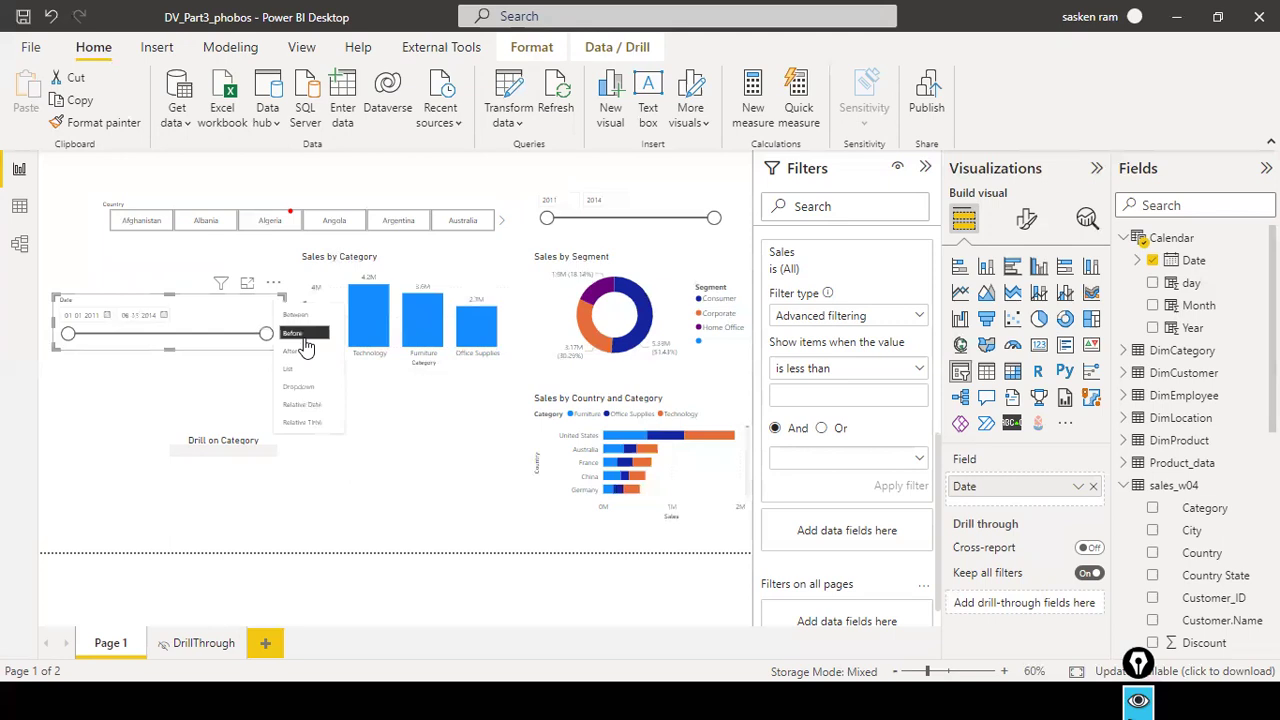
{"action": "left_click", "coordinate": [316, 333]}
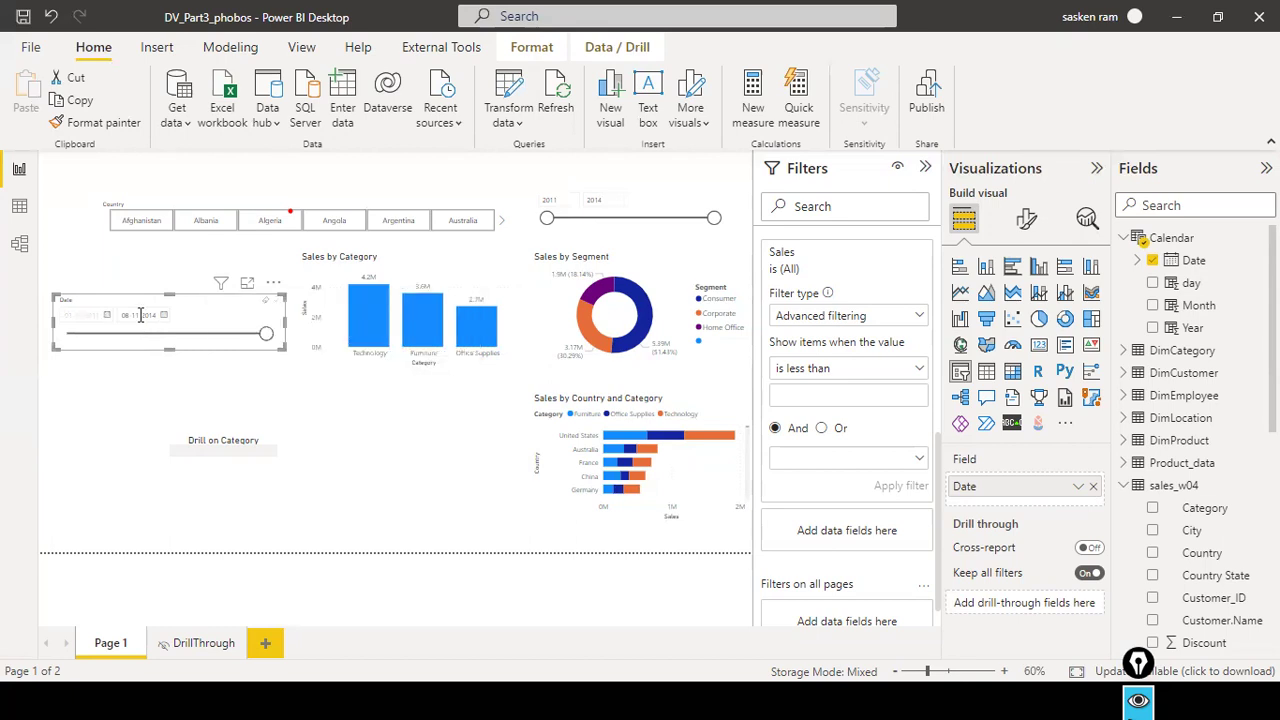
{"action": "left_click", "coordinate": [274, 306]}
{"action": "left_click", "coordinate": [289, 351]}
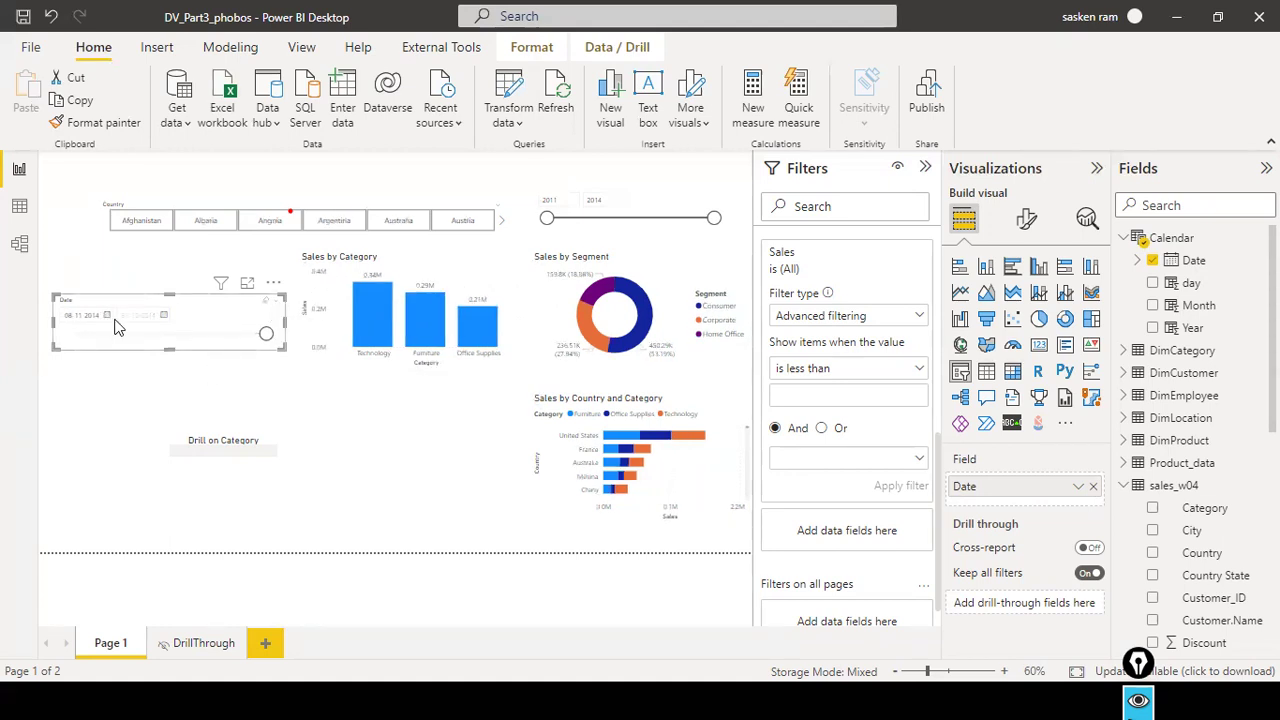
Try the Date slicer as a list of dates, and change its type to Relative Date
{"action": "left_click", "coordinate": [280, 310]}
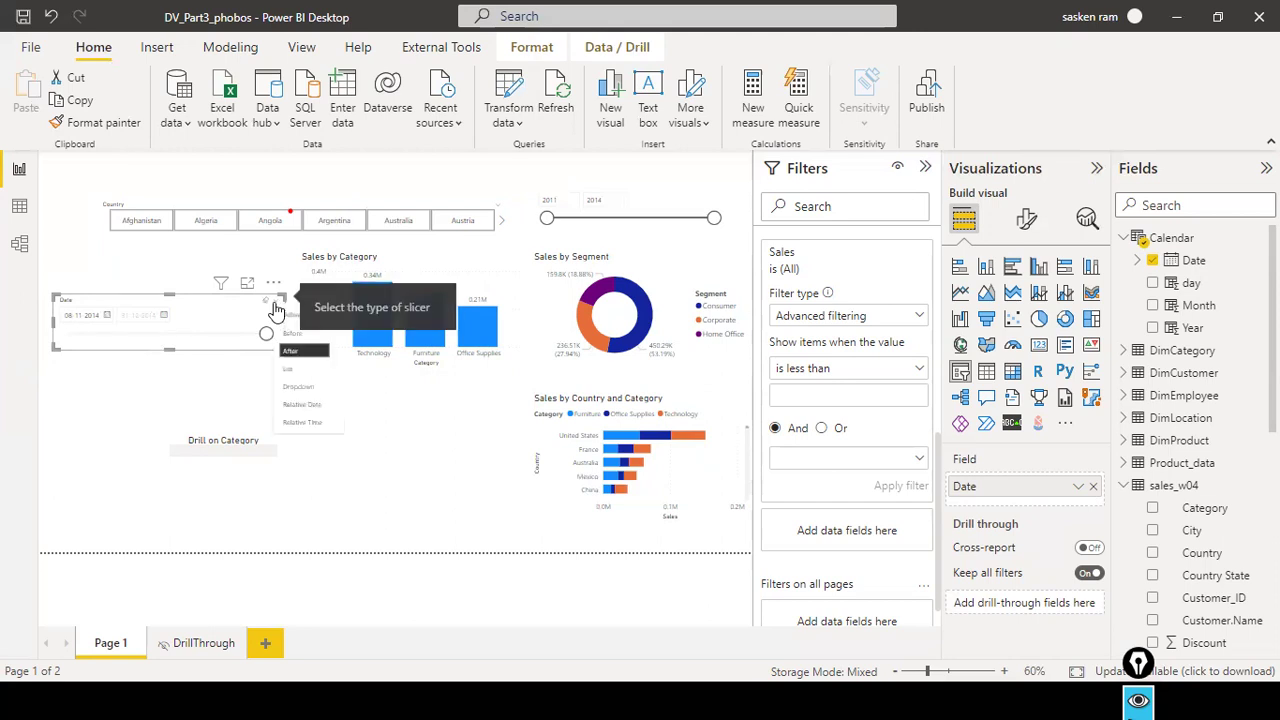
{"action": "left_click", "coordinate": [297, 386]}
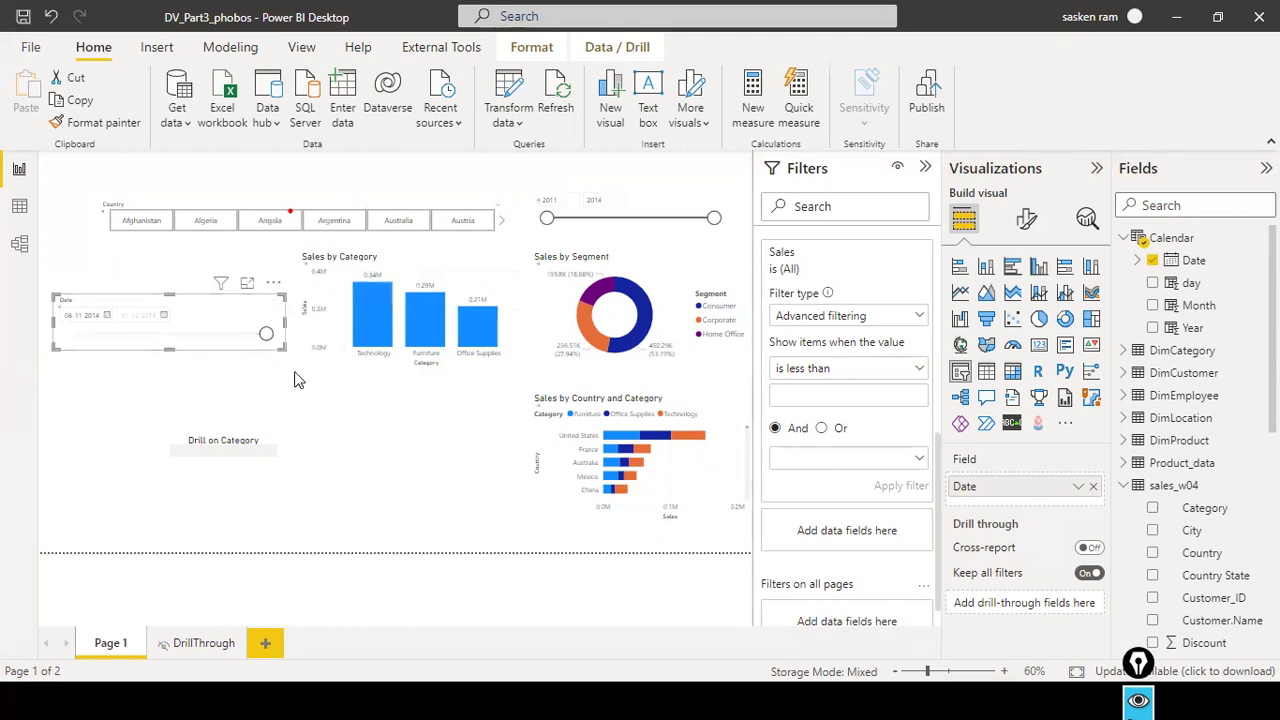
{"action": "left_click", "coordinate": [275, 304]}
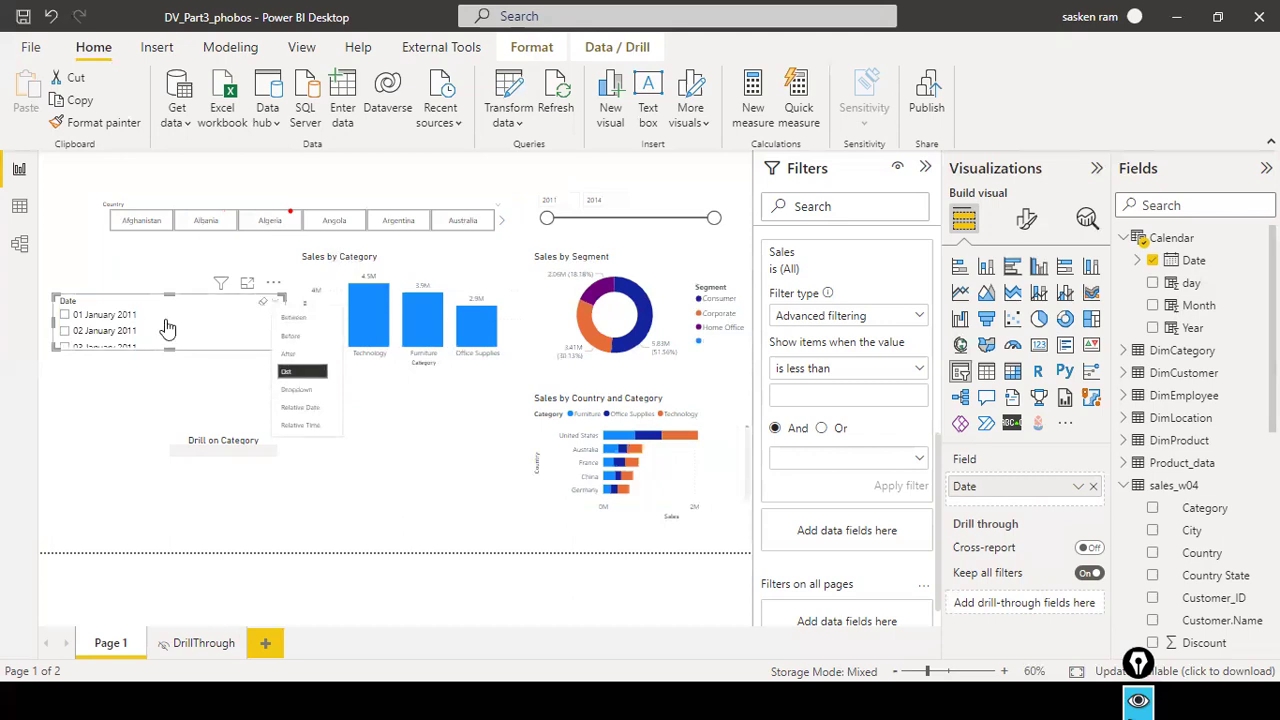
{"action": "left_click", "coordinate": [302, 407]}
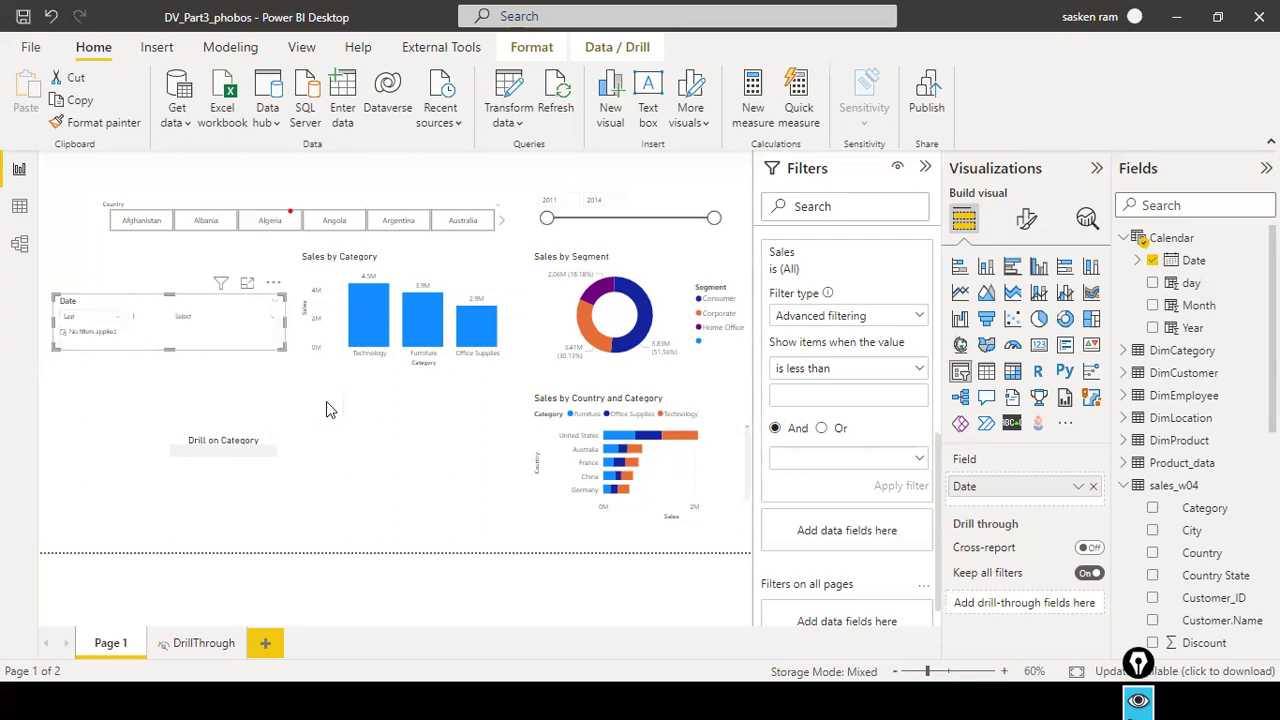
Filter the Date slicer to the last 1 Years (Calendar), and clear that filter
{"action": "left_click", "coordinate": [275, 317]}
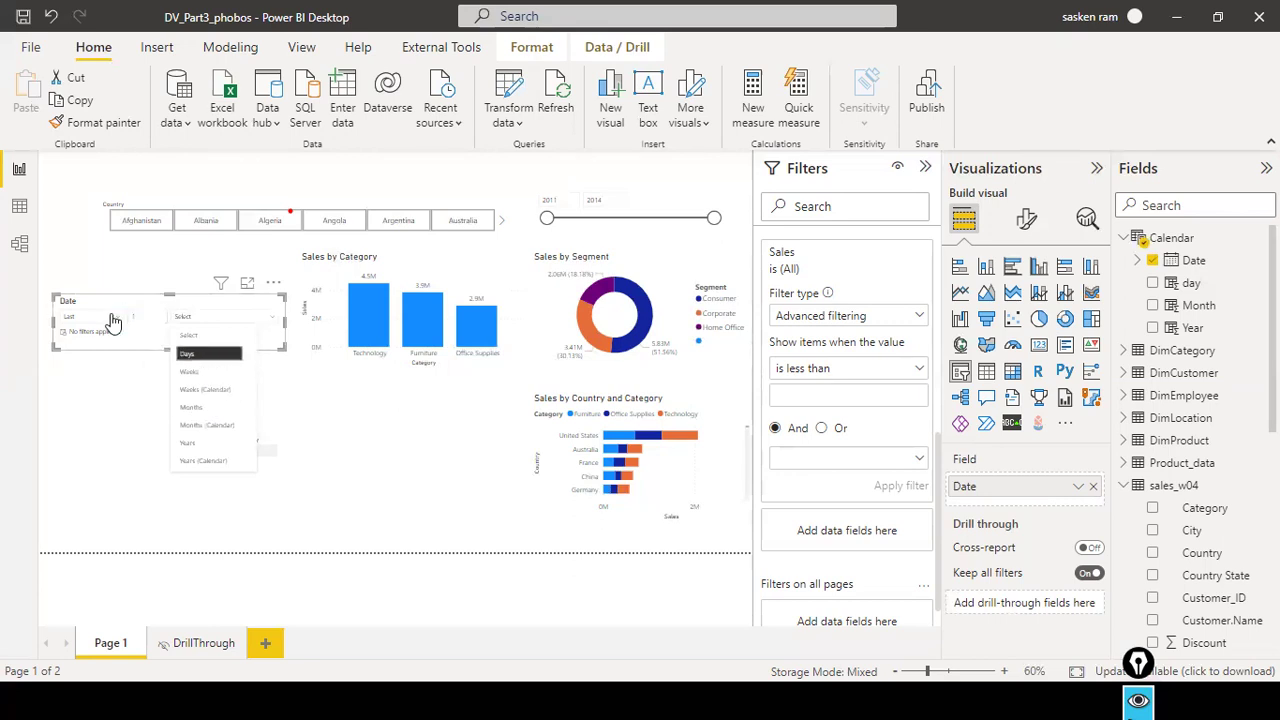
{"action": "left_click", "coordinate": [220, 460]}
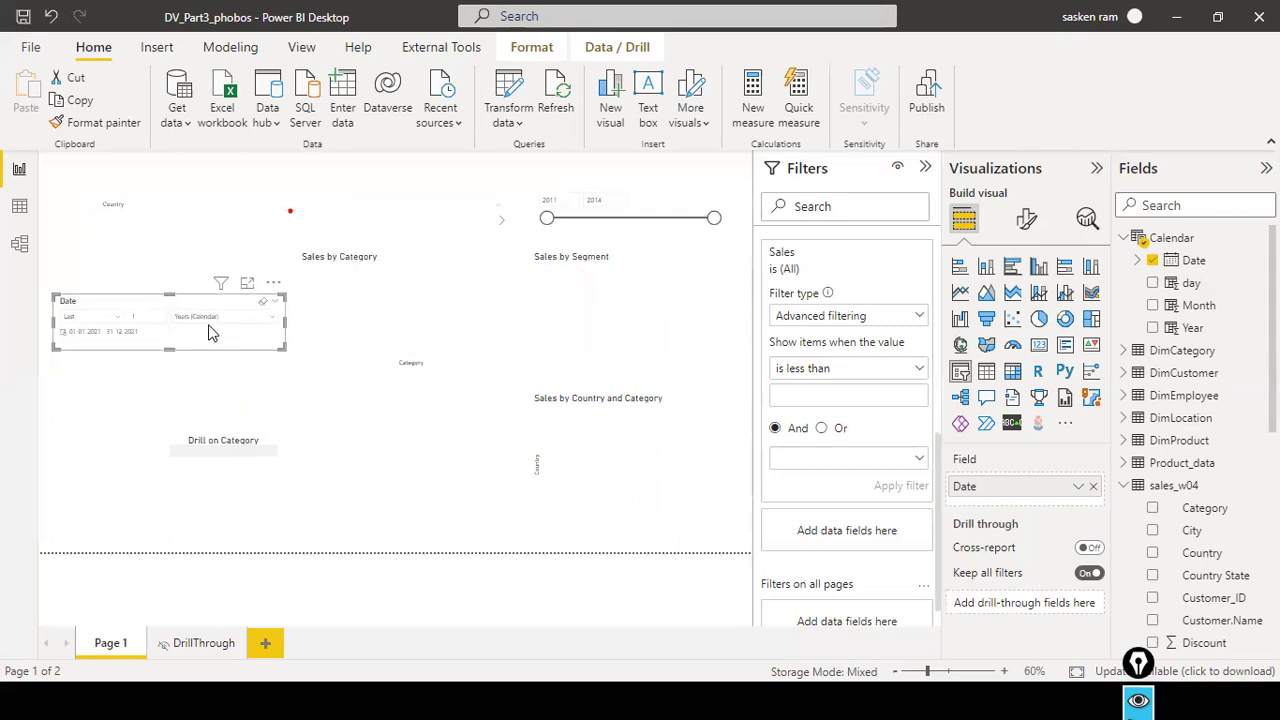
{"action": "left_click", "coordinate": [259, 305]}
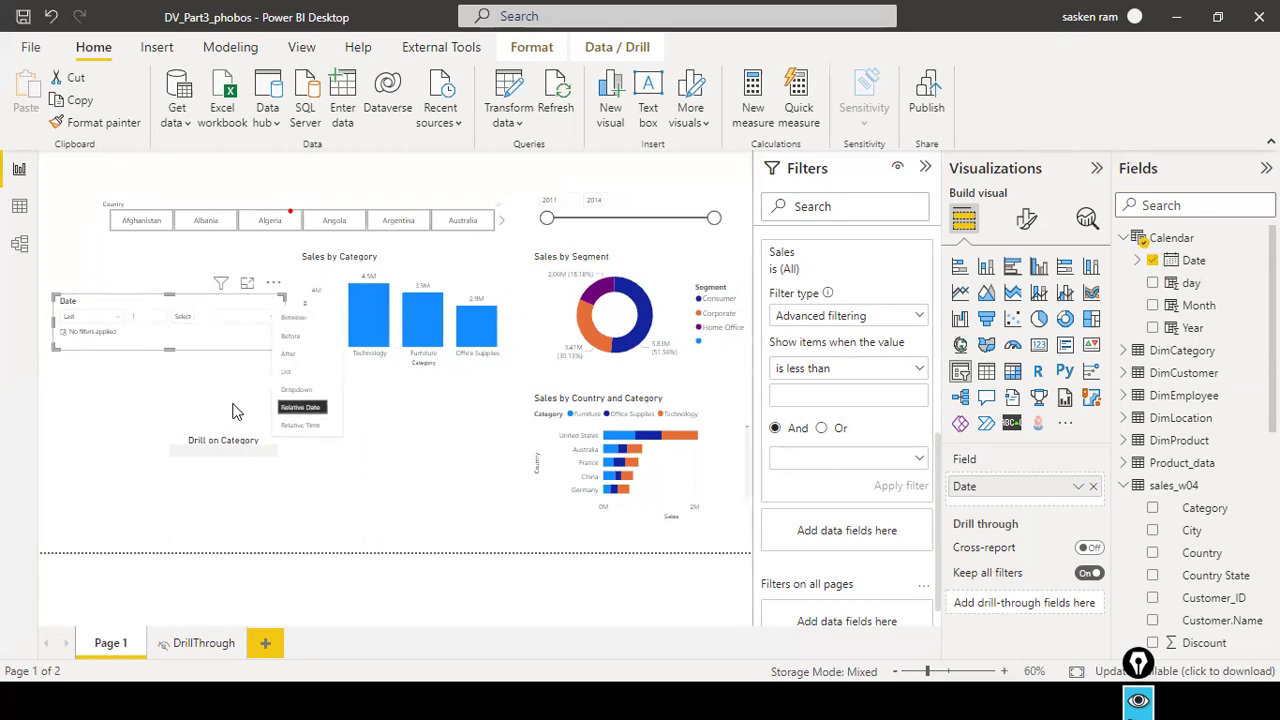
Examine the Date slicer's relative period units and its Last, Next and This options without selecting any, and deselect the visuals
{"action": "left_click", "coordinate": [228, 316]}
{"action": "left_click", "coordinate": [228, 316]}
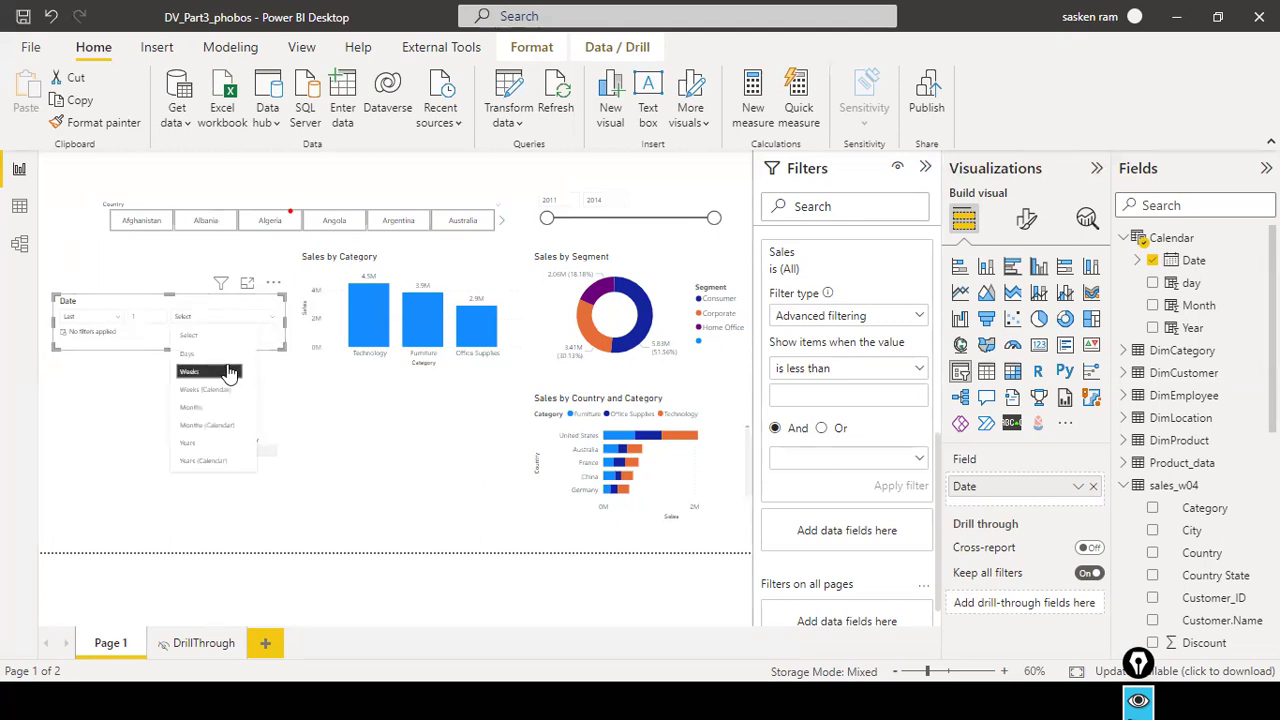
{"action": "left_click", "coordinate": [111, 318]}
{"action": "left_click", "coordinate": [111, 318]}
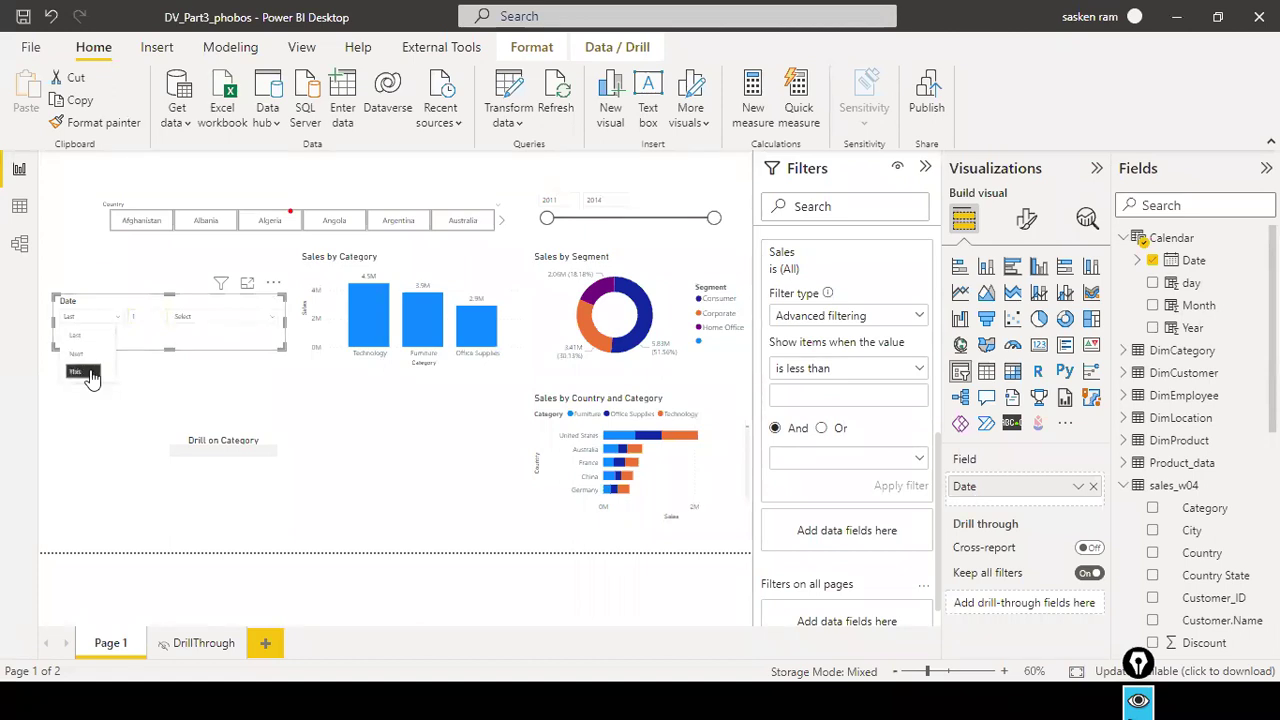
{"action": "left_click", "coordinate": [167, 326]}
{"action": "left_click", "coordinate": [228, 316]}
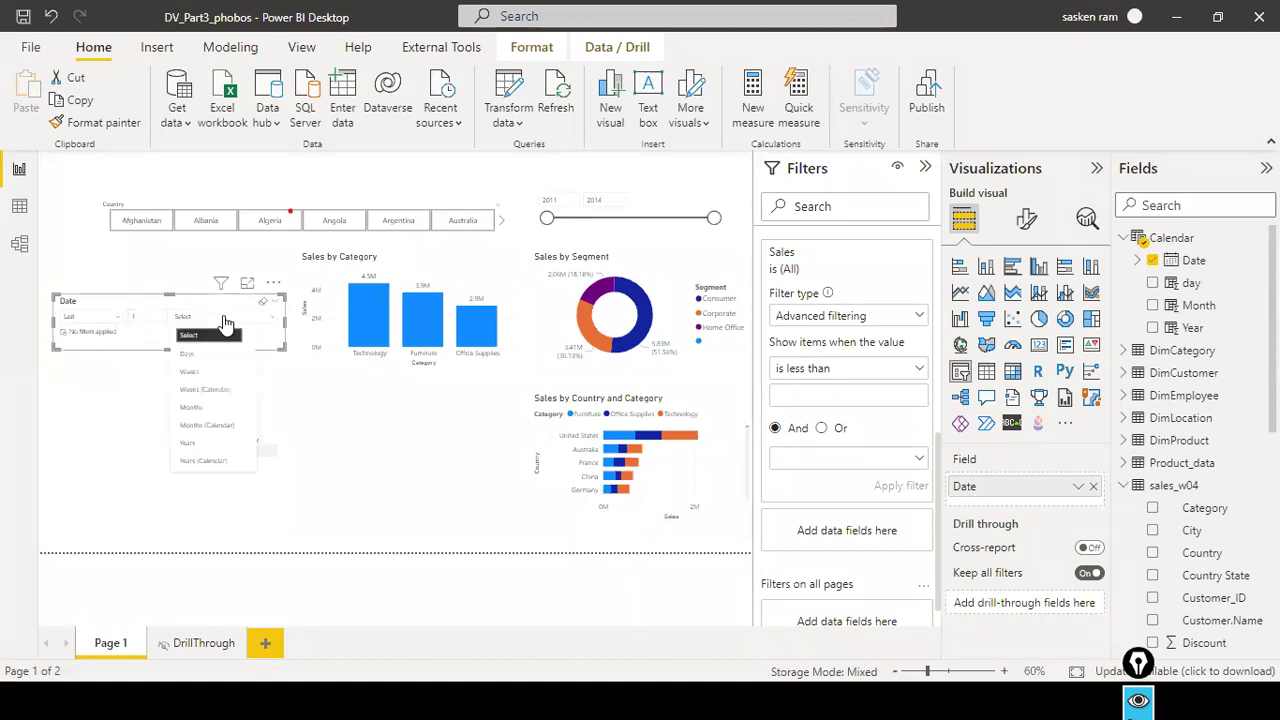
{"action": "left_click", "coordinate": [306, 360]}
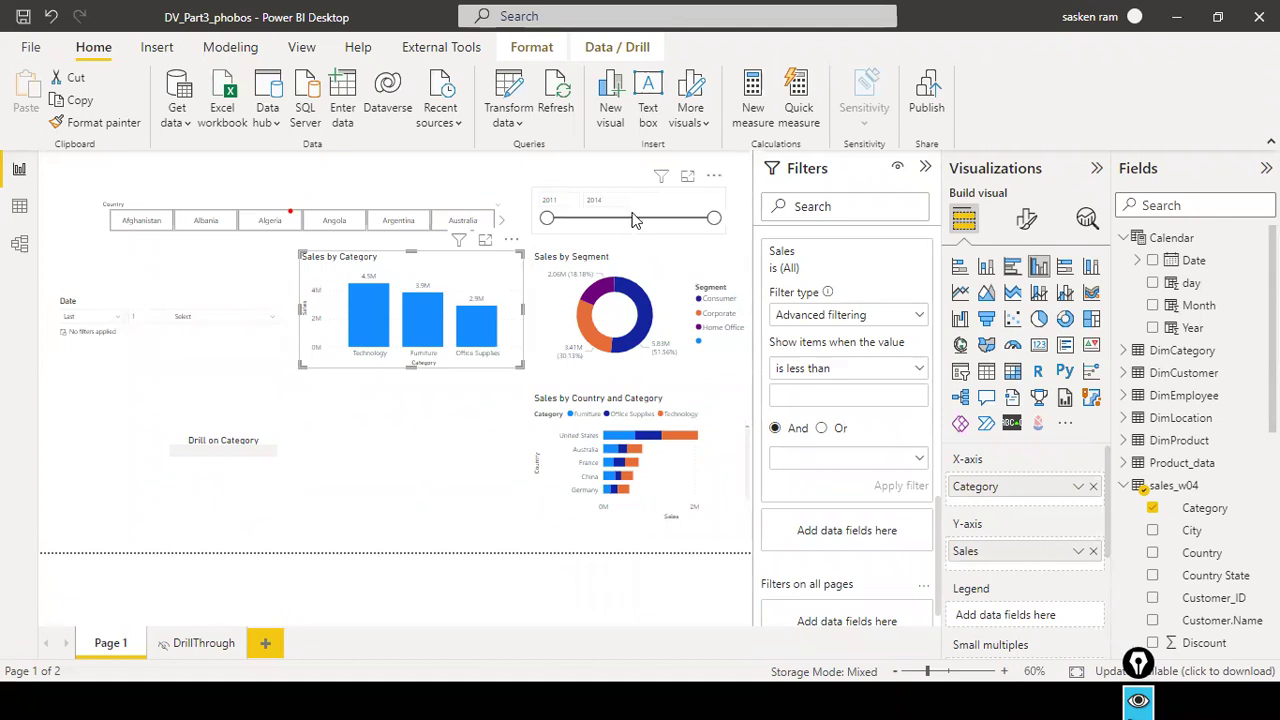
{"action": "left_click", "coordinate": [371, 448]}
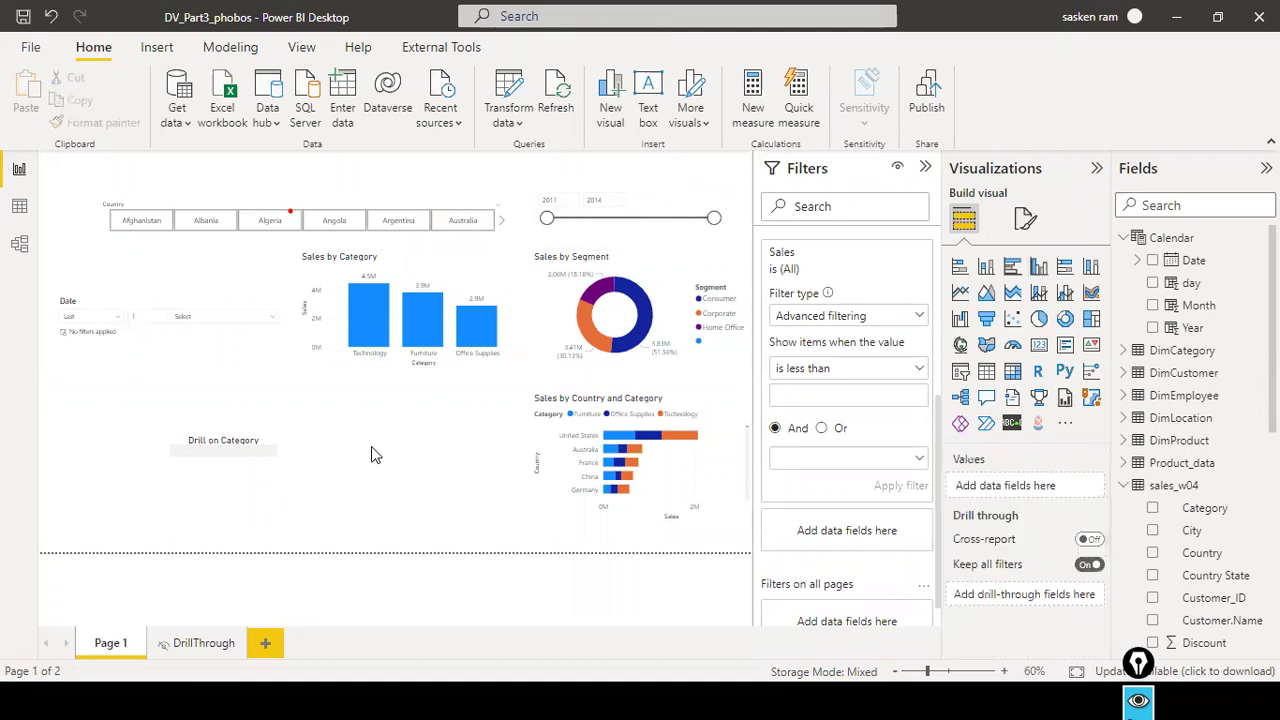
Switch to the slicer presentation, advance to the Types of Slicers slide, and return to the Power BI report
{"action": "key", "text": "alt+Tab"}
{"action": "key", "text": "alt+Tab"}
{"action": "key", "text": "alt+Tab"}
{"action": "key", "text": "alt+Tab"}
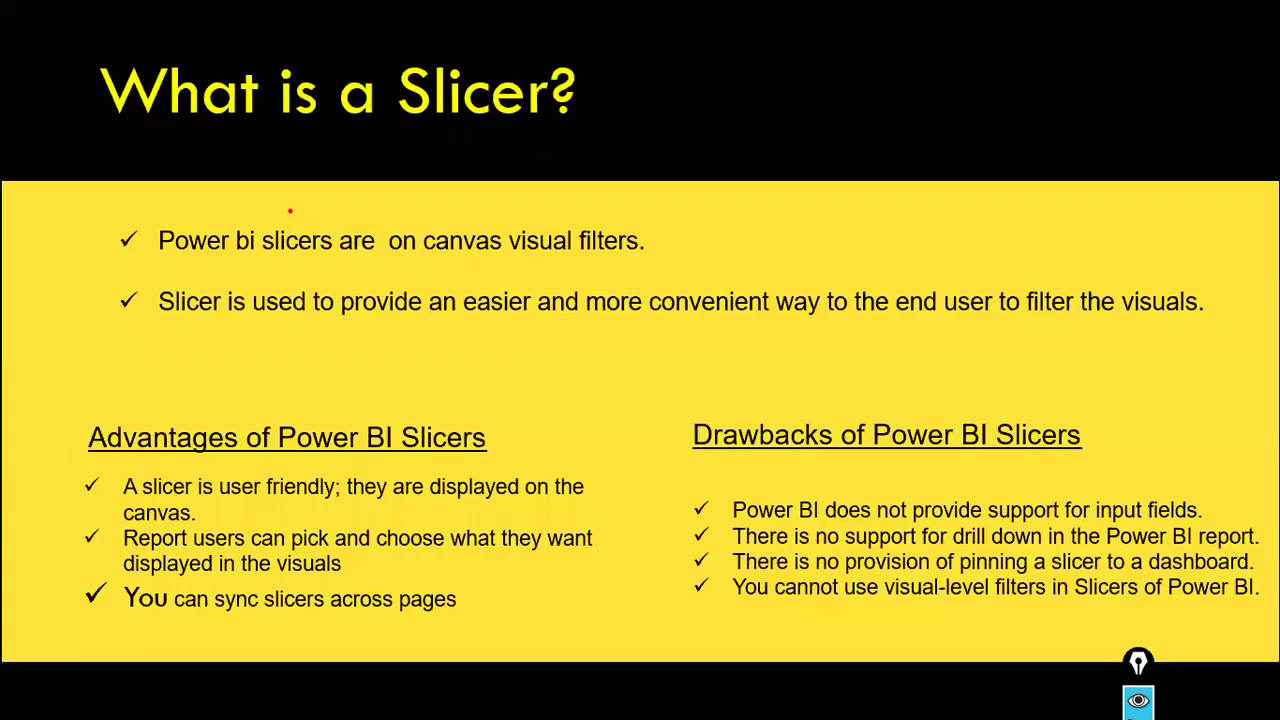
{"action": "key", "text": "Right"}
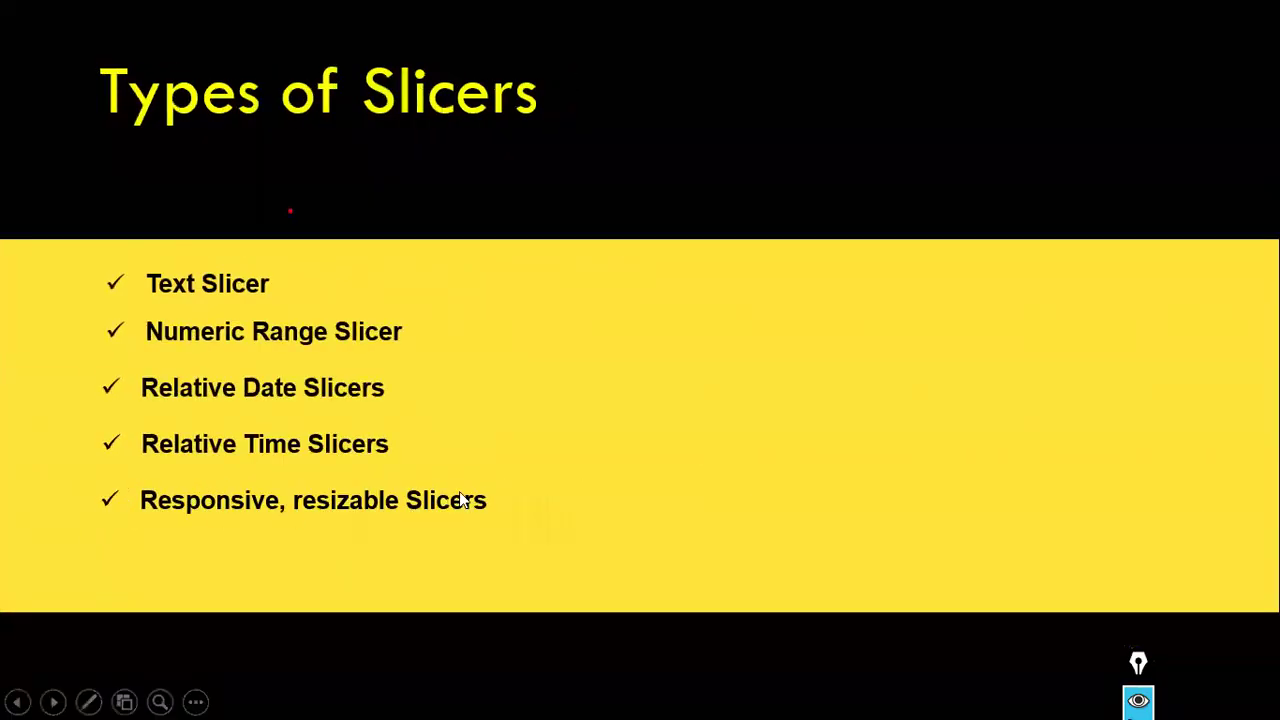
{"action": "key", "text": "alt+Tab"}
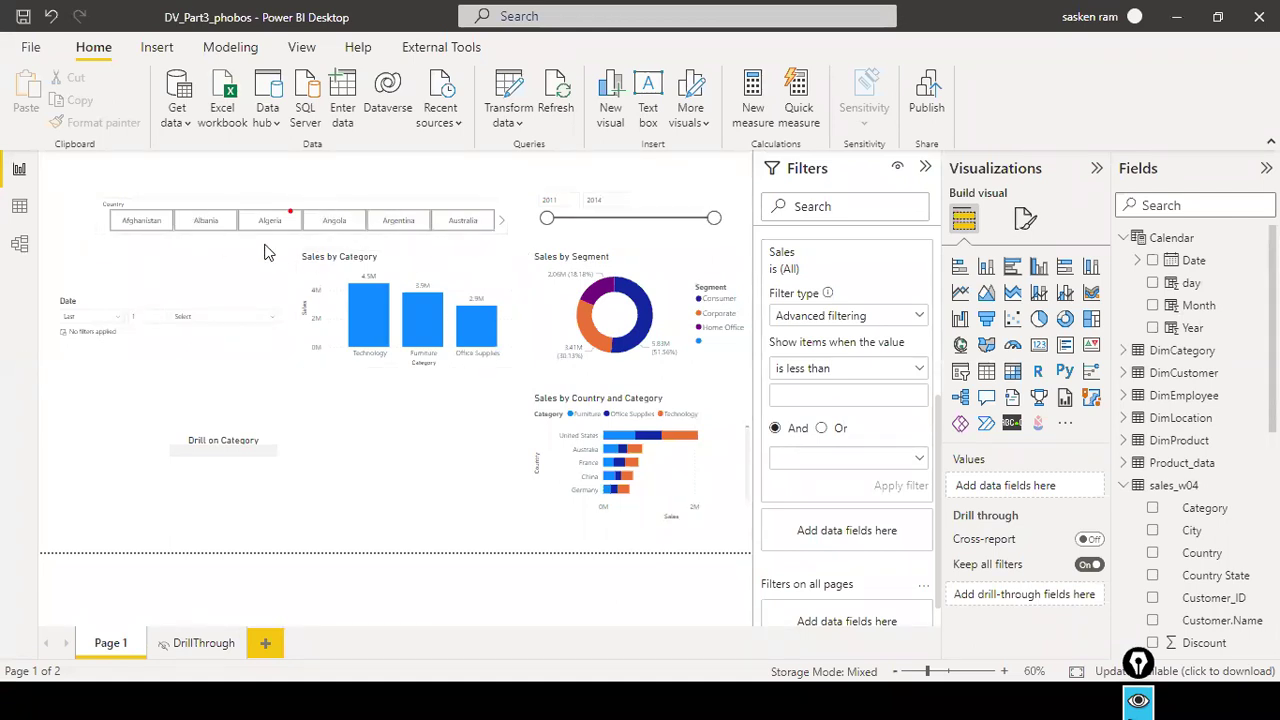
Narrow the Country slicer to show four countries, shift it slightly toward the Year slicer, and select the Year slicer
{"action": "left_click", "coordinate": [502, 238]}
{"action": "left_click_drag", "start_coordinate": [505, 218], "coordinate": [365, 210]}
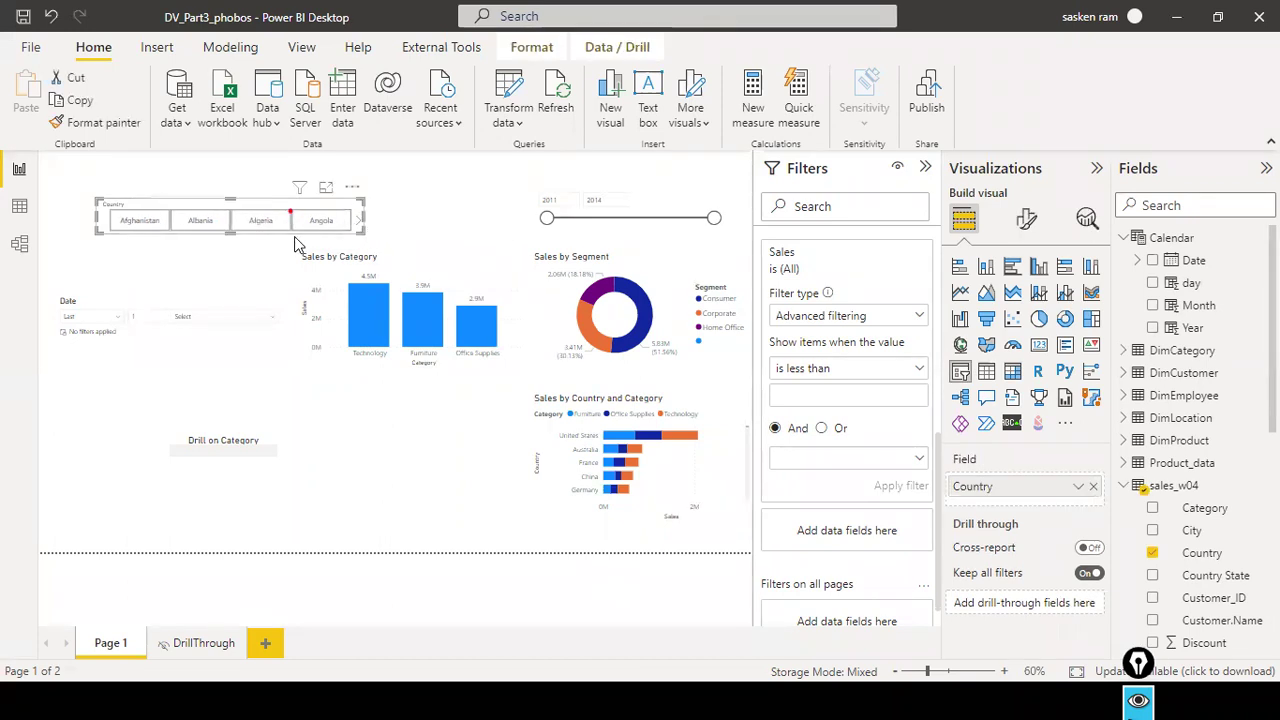
{"action": "left_click_drag", "start_coordinate": [285, 238], "coordinate": [312, 243]}
{"action": "left_click", "coordinate": [706, 214]}
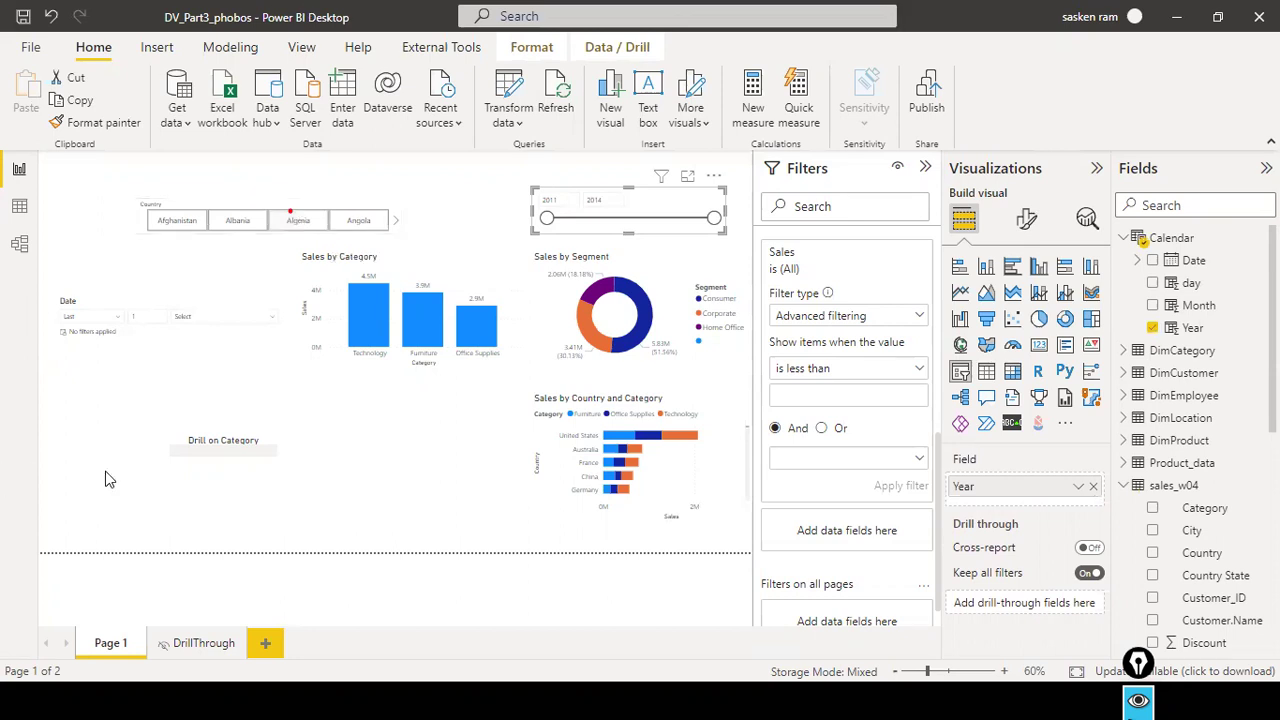
Add a slicer below the Date slicer and assign the DimCategory table's Category field to it
{"action": "left_click_drag", "start_coordinate": [1040, 478], "coordinate": [968, 458]}
{"action": "left_click", "coordinate": [962, 370]}
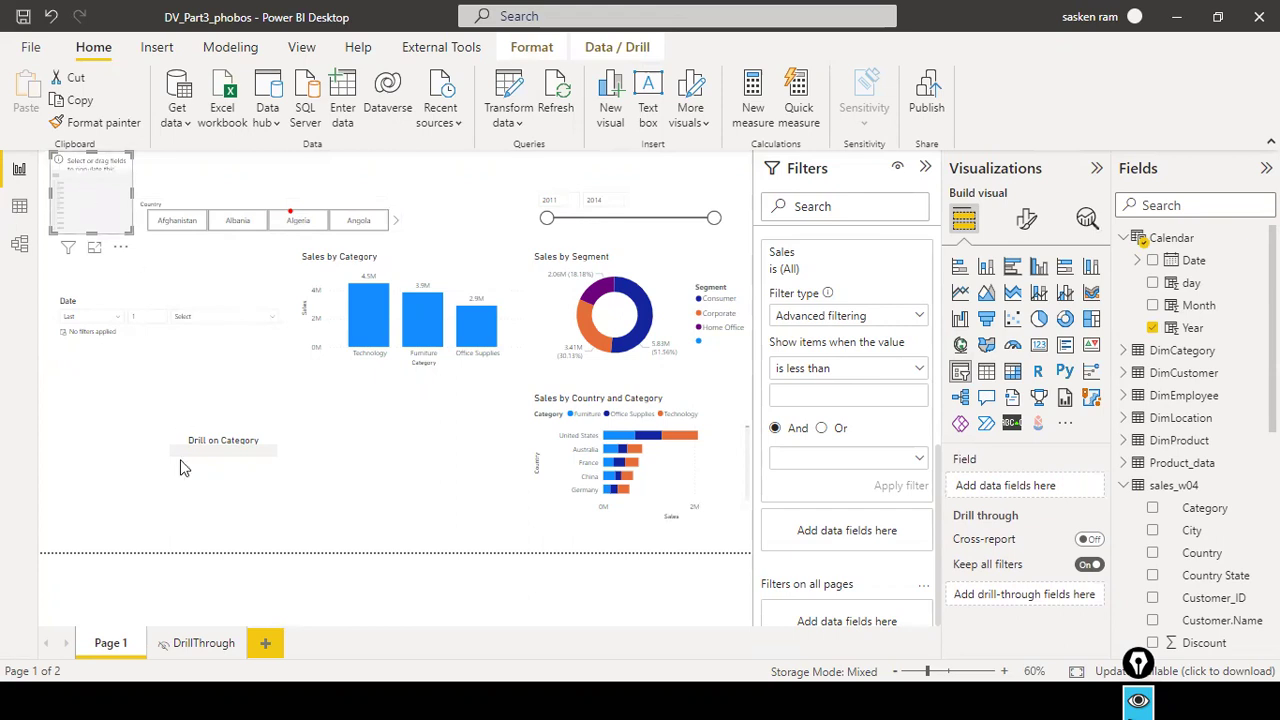
{"action": "left_click_drag", "start_coordinate": [152, 363], "coordinate": [108, 420]}
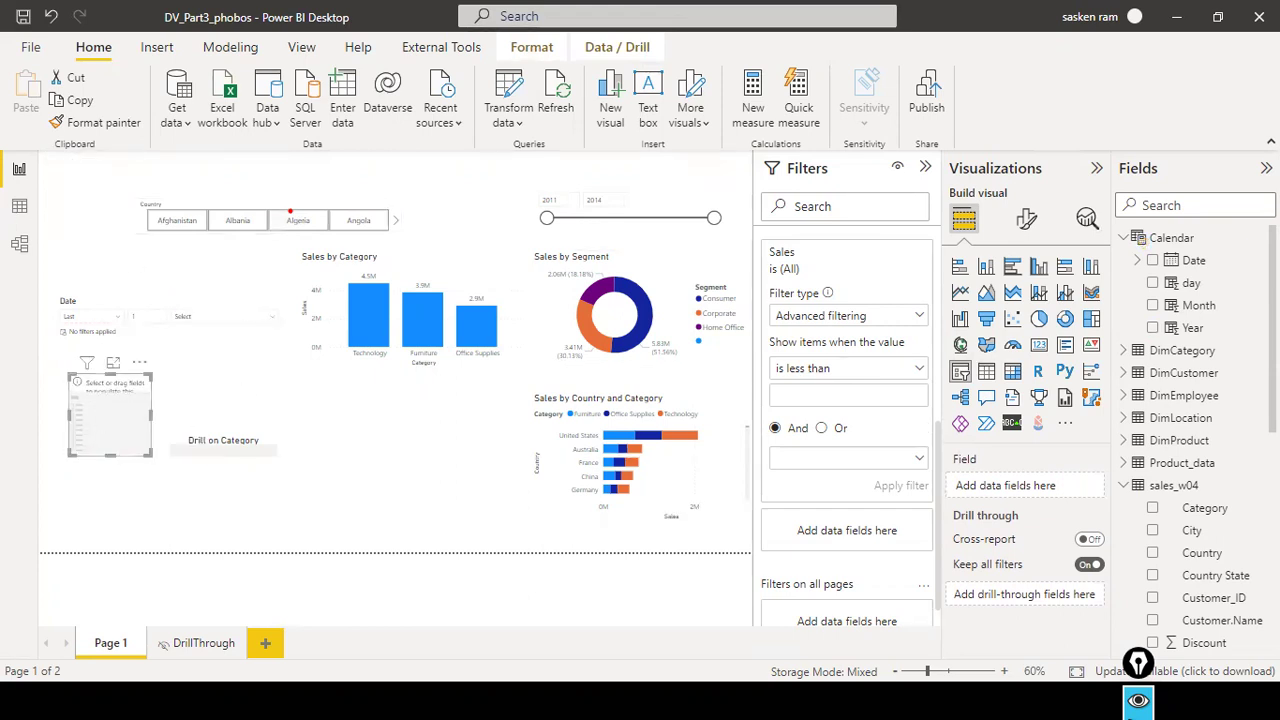
{"action": "left_click", "coordinate": [1125, 351]}
{"action": "left_click_drag", "start_coordinate": [1205, 395], "coordinate": [92, 434]}
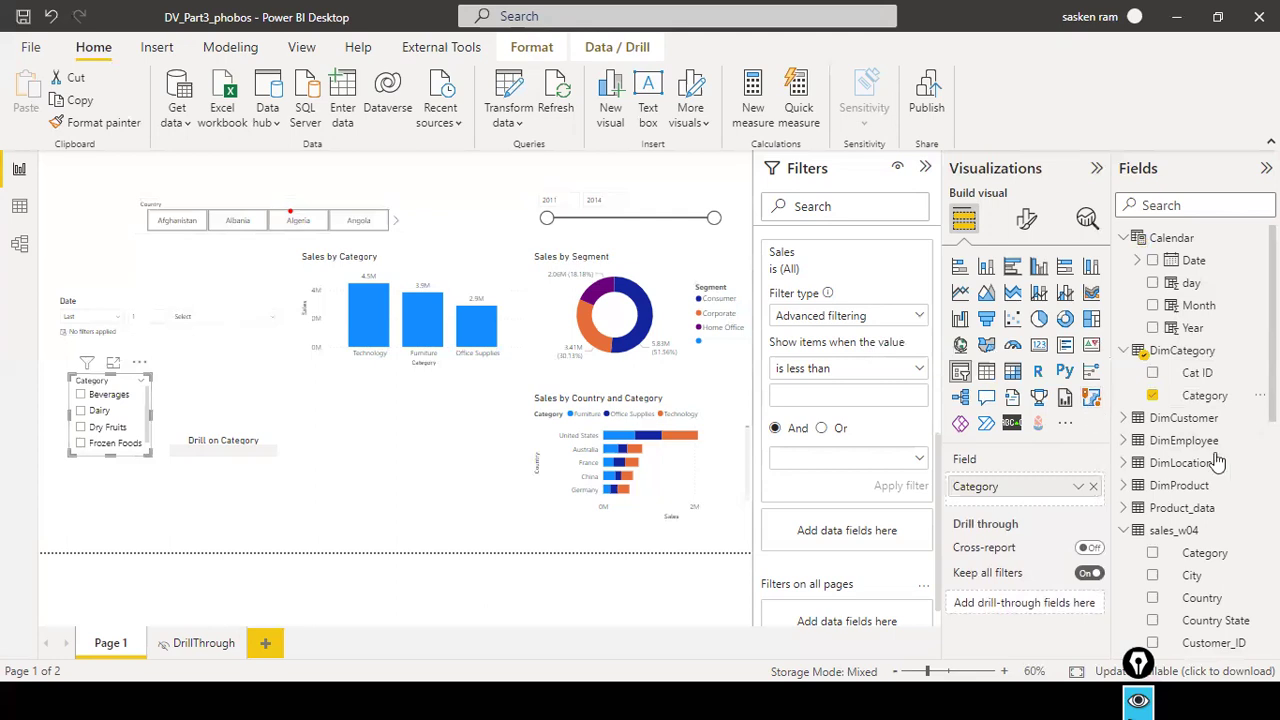
Try adding the sales_w04 table's Segment field to the Category slicer alongside Category, and remove Segment from it
{"action": "scroll", "coordinate": [1222, 470], "scroll_direction": "down", "scroll_amount": 4}
{"action": "scroll", "coordinate": [1232, 485], "scroll_direction": "down", "scroll_amount": 5}
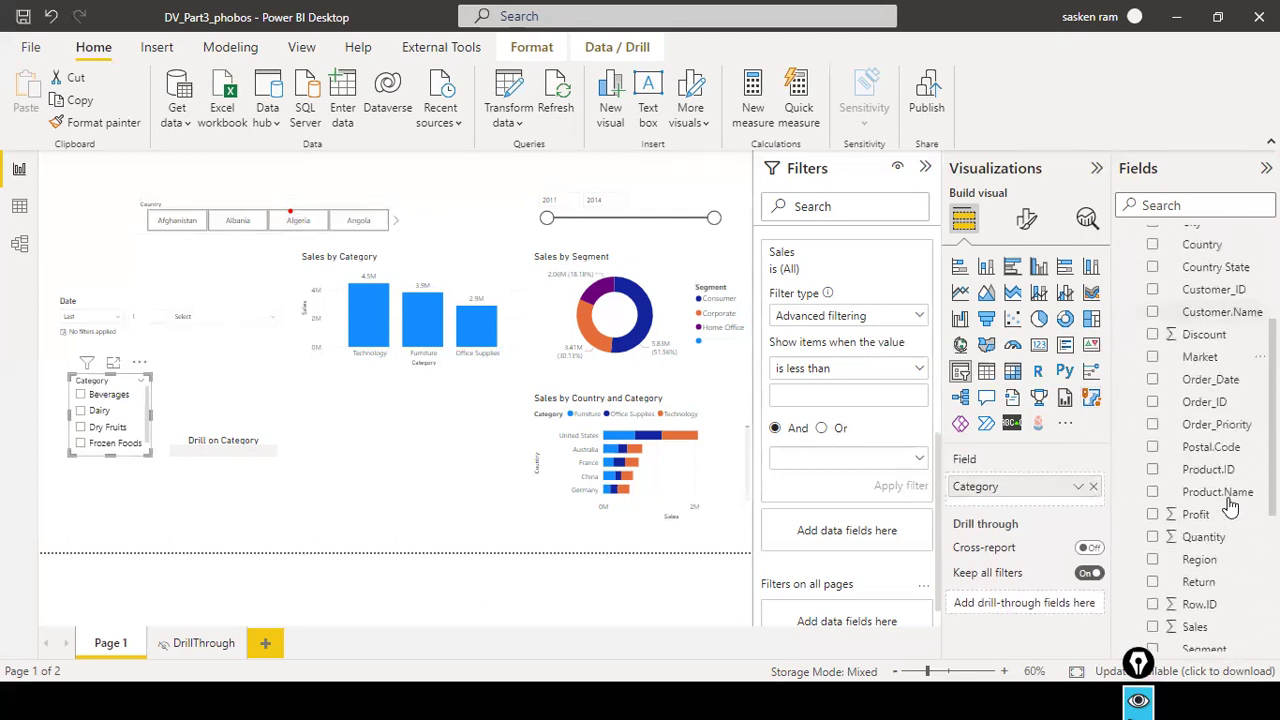
{"action": "left_click_drag", "start_coordinate": [1201, 566], "coordinate": [115, 405]}
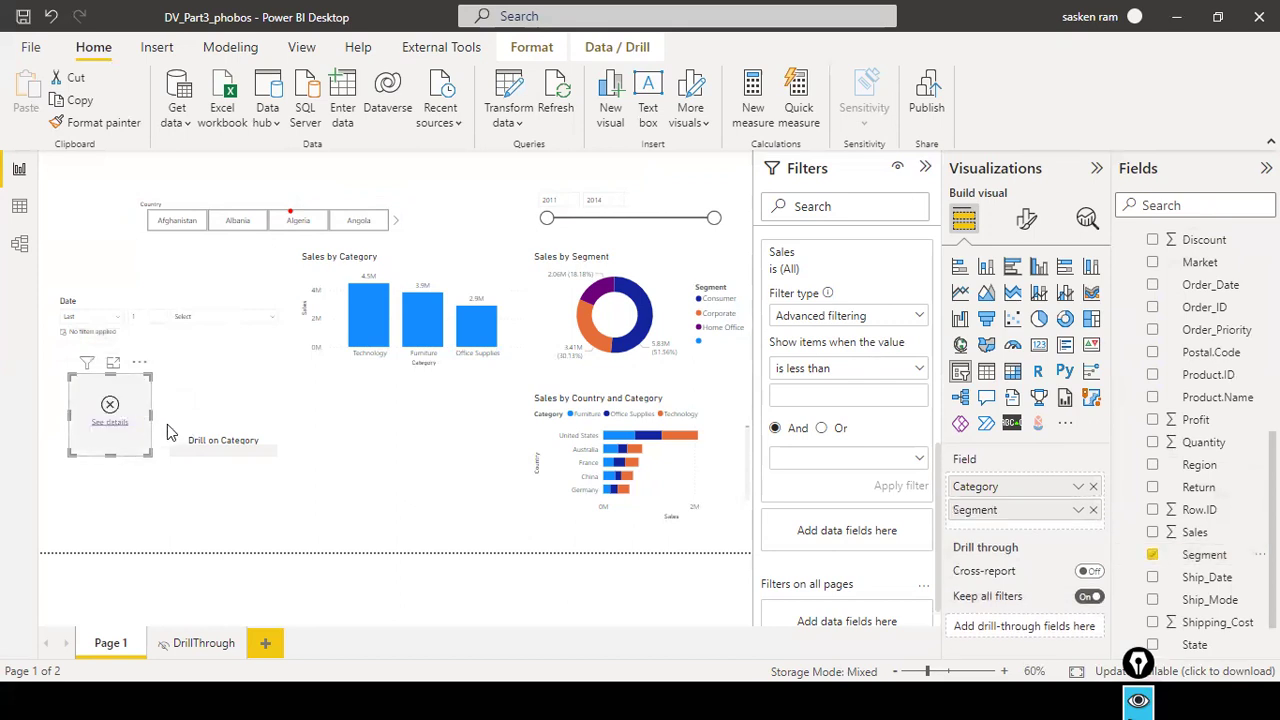
{"action": "left_click", "coordinate": [1153, 555]}
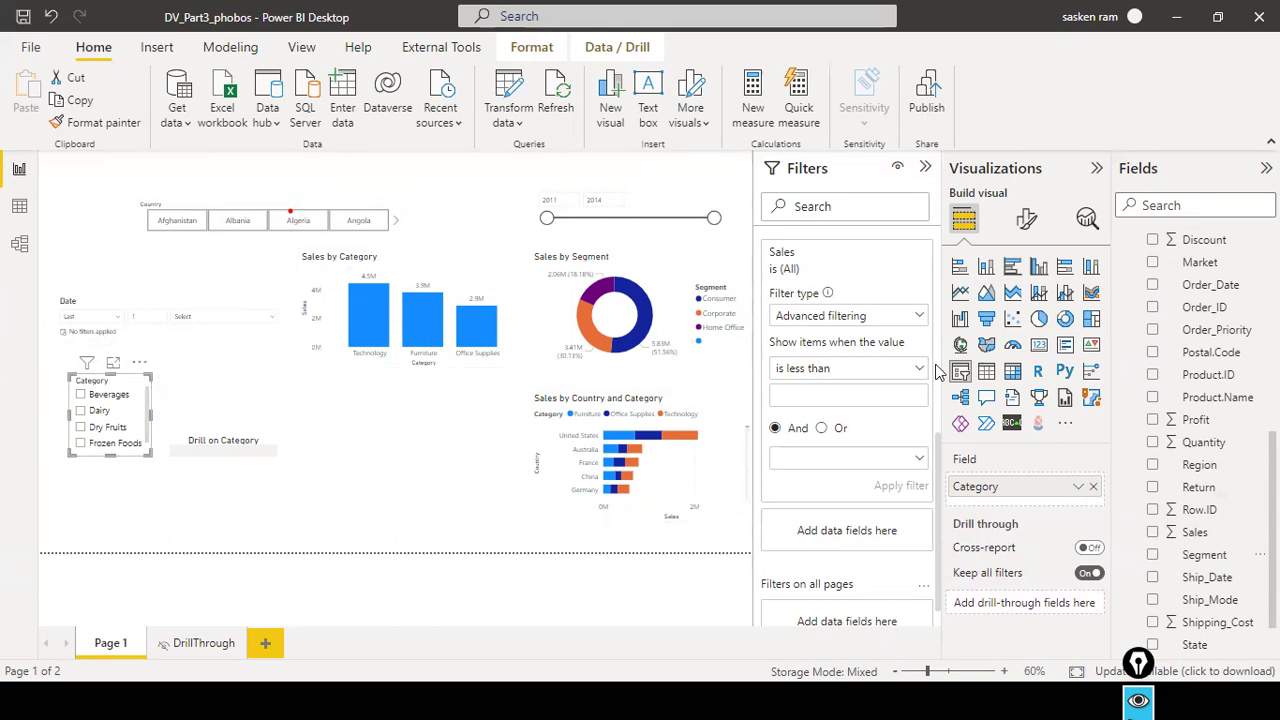
{"action": "scroll", "coordinate": [1212, 392], "scroll_direction": "up", "scroll_amount": 1}
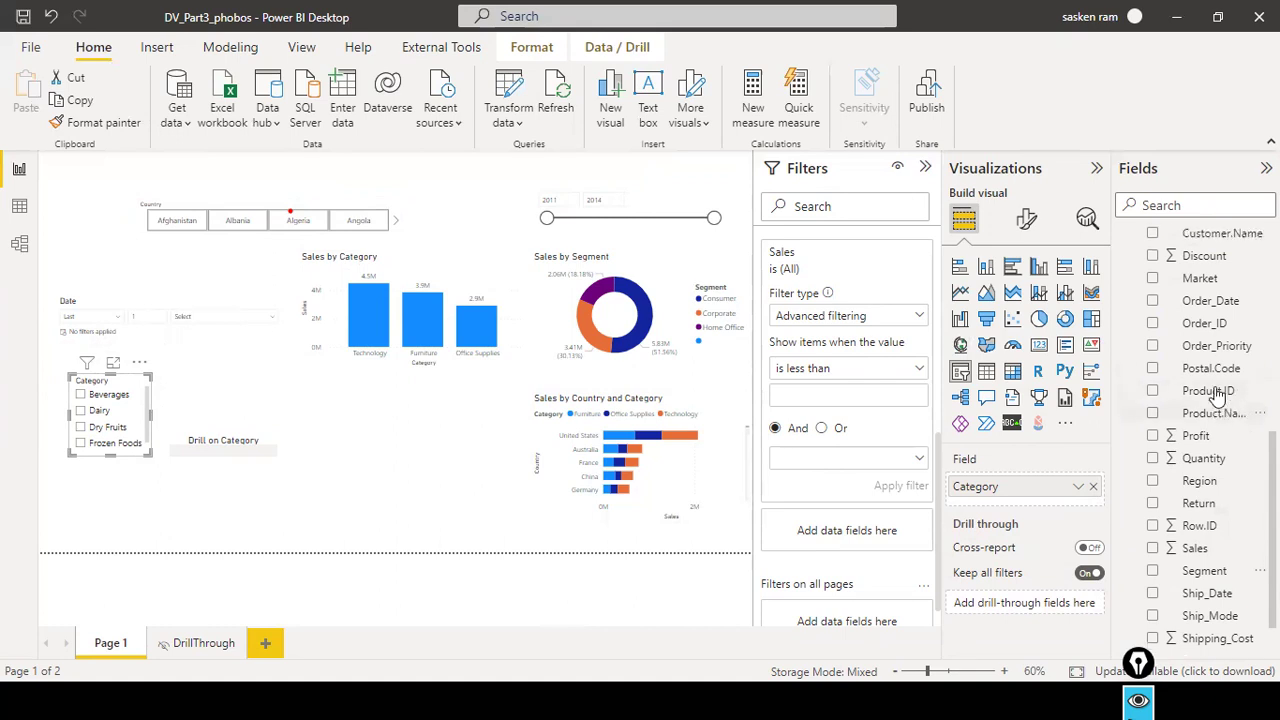
{"action": "scroll", "coordinate": [1212, 392], "scroll_direction": "up", "scroll_amount": 5}
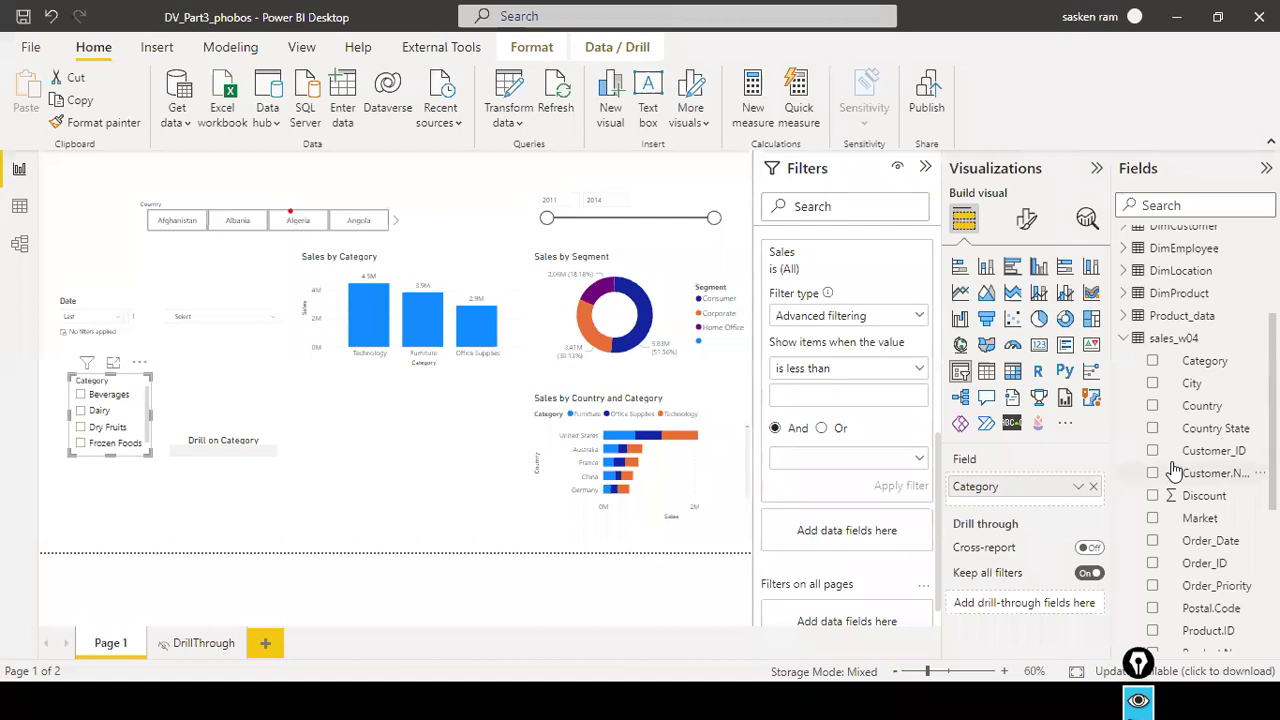
Replace the slicer's Category field with the sales_w04 table's Category field and add that table's Segment field beneath it
{"action": "left_click", "coordinate": [1089, 486]}
{"action": "left_click_drag", "start_coordinate": [1024, 508], "coordinate": [1040, 486]}
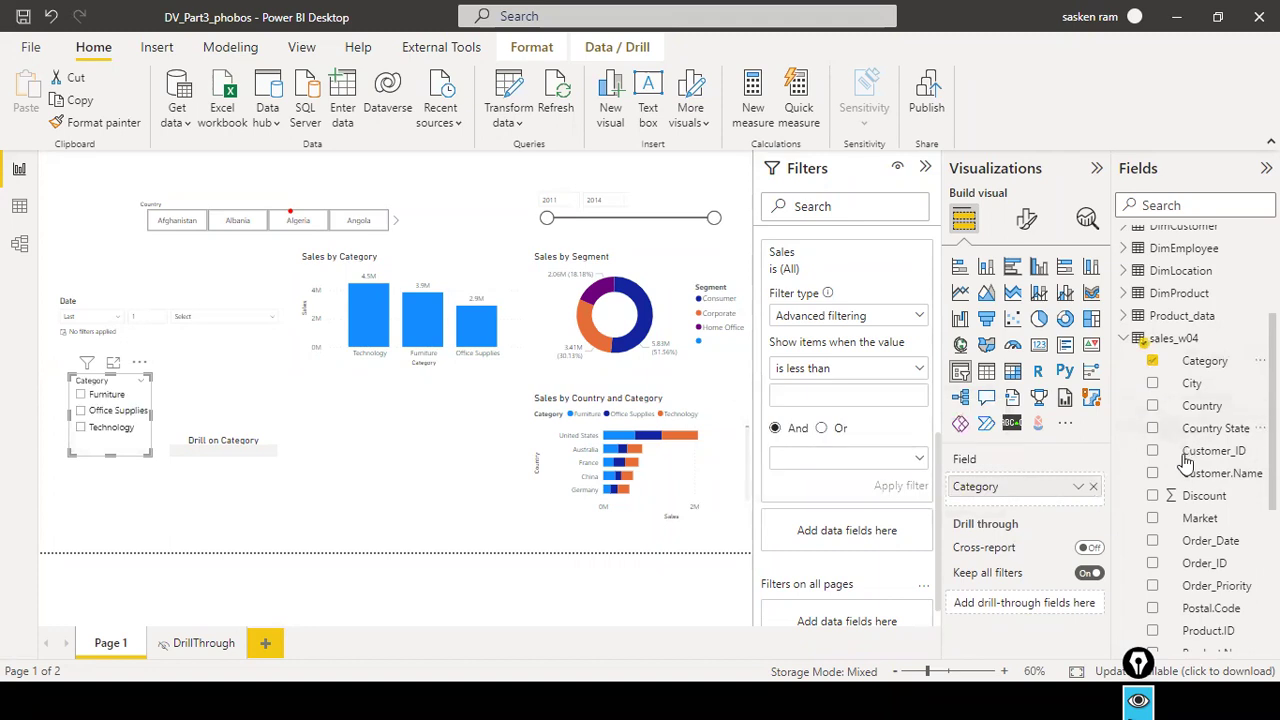
{"action": "scroll", "coordinate": [1240, 440], "scroll_direction": "down", "scroll_amount": 3}
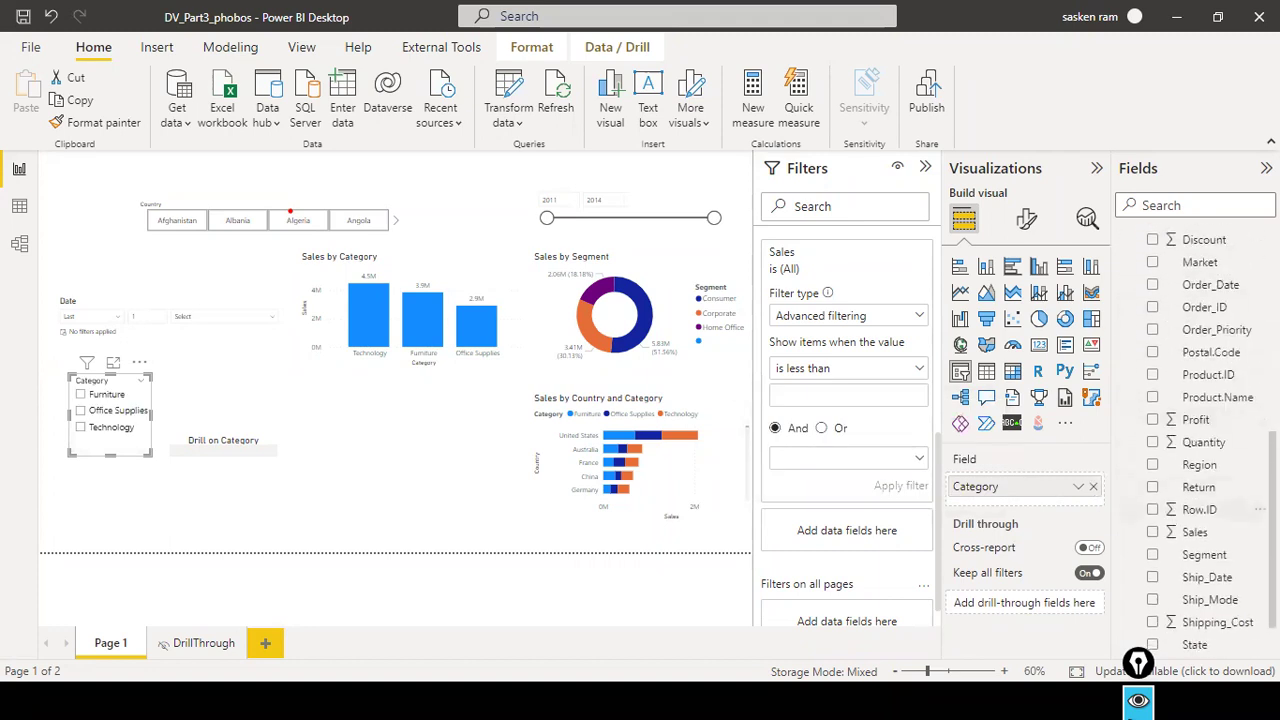
{"action": "scroll", "coordinate": [1248, 446], "scroll_direction": "down", "scroll_amount": 1}
{"action": "left_click_drag", "start_coordinate": [1192, 514], "coordinate": [1045, 506]}
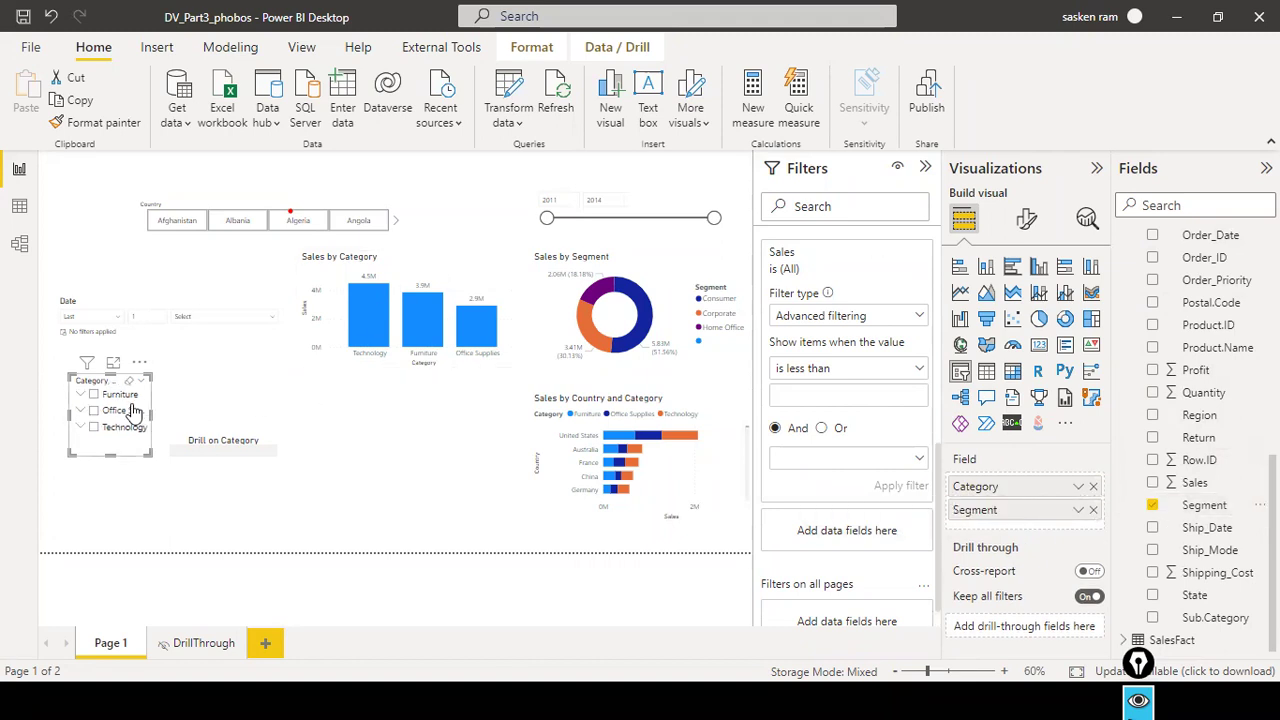
Move the Category and Segment slicer below the Sales by Category chart, enlarge it, and expand Furniture to its segments
{"action": "left_click_drag", "start_coordinate": [150, 410], "coordinate": [456, 479]}
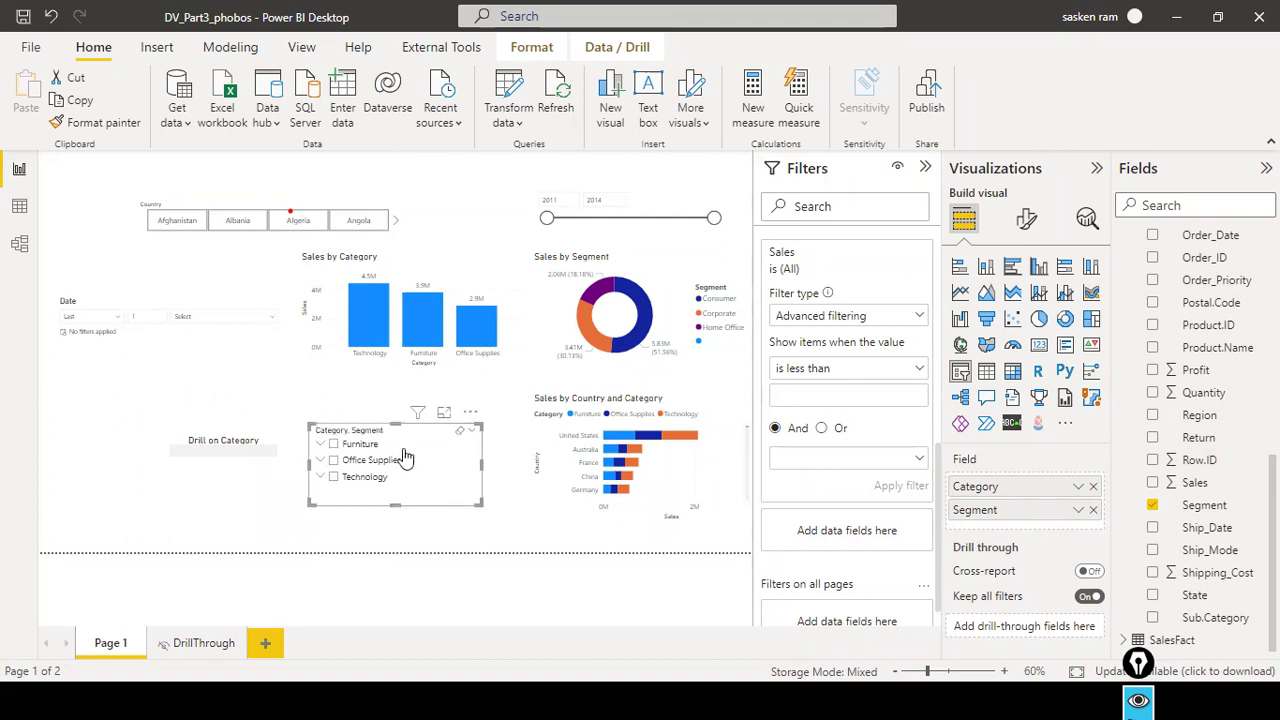
{"action": "left_click", "coordinate": [330, 449]}
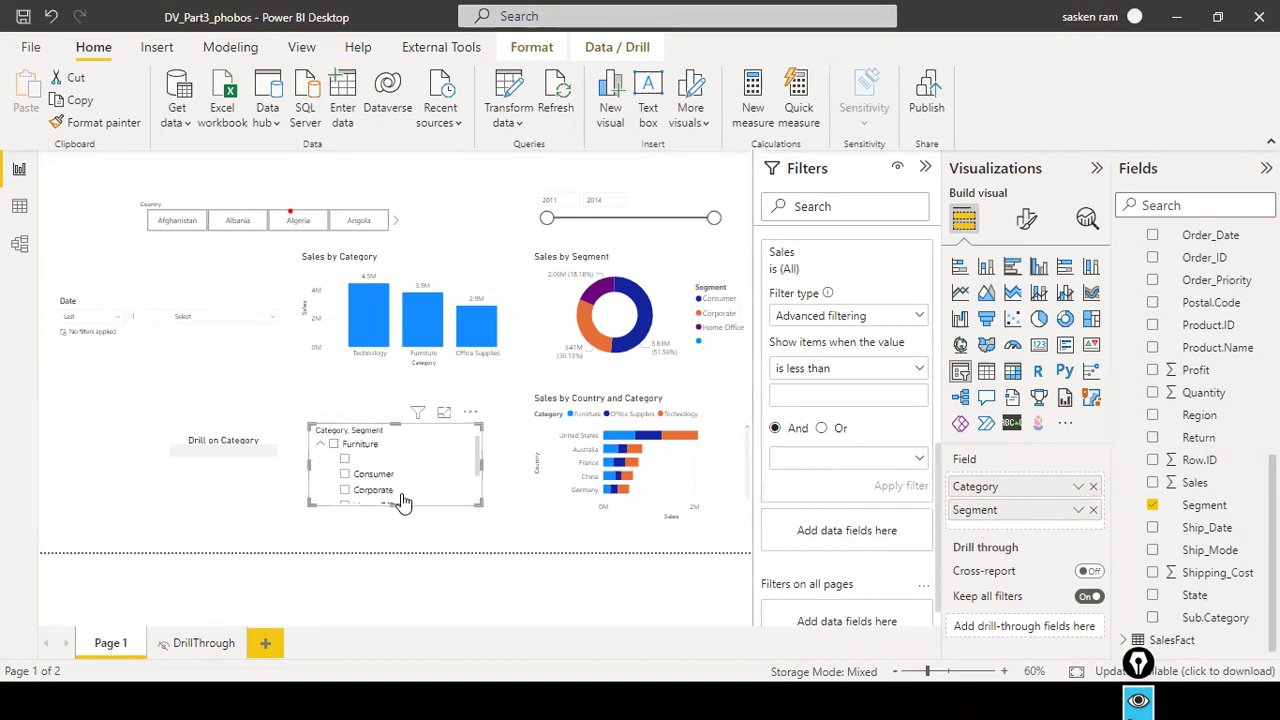
{"action": "scroll", "coordinate": [424, 486], "scroll_direction": "down", "scroll_amount": 1}
{"action": "scroll", "coordinate": [424, 486], "scroll_direction": "down", "scroll_amount": 1}
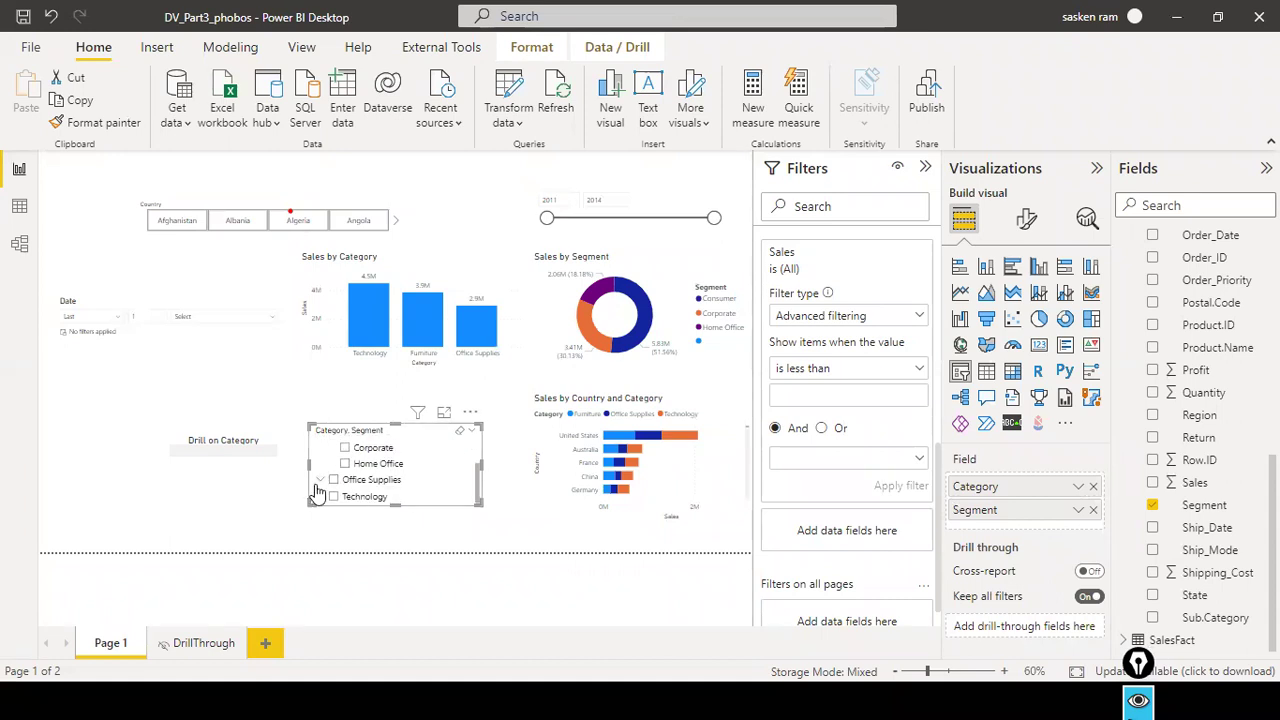
{"action": "left_click_drag", "start_coordinate": [398, 504], "coordinate": [408, 540]}
Filter the report to Office Supplies in the hierarchical slicer and expand that category to its segments
{"action": "left_click", "coordinate": [334, 481]}
{"action": "scroll", "coordinate": [330, 490], "scroll_direction": "up", "scroll_amount": 1}
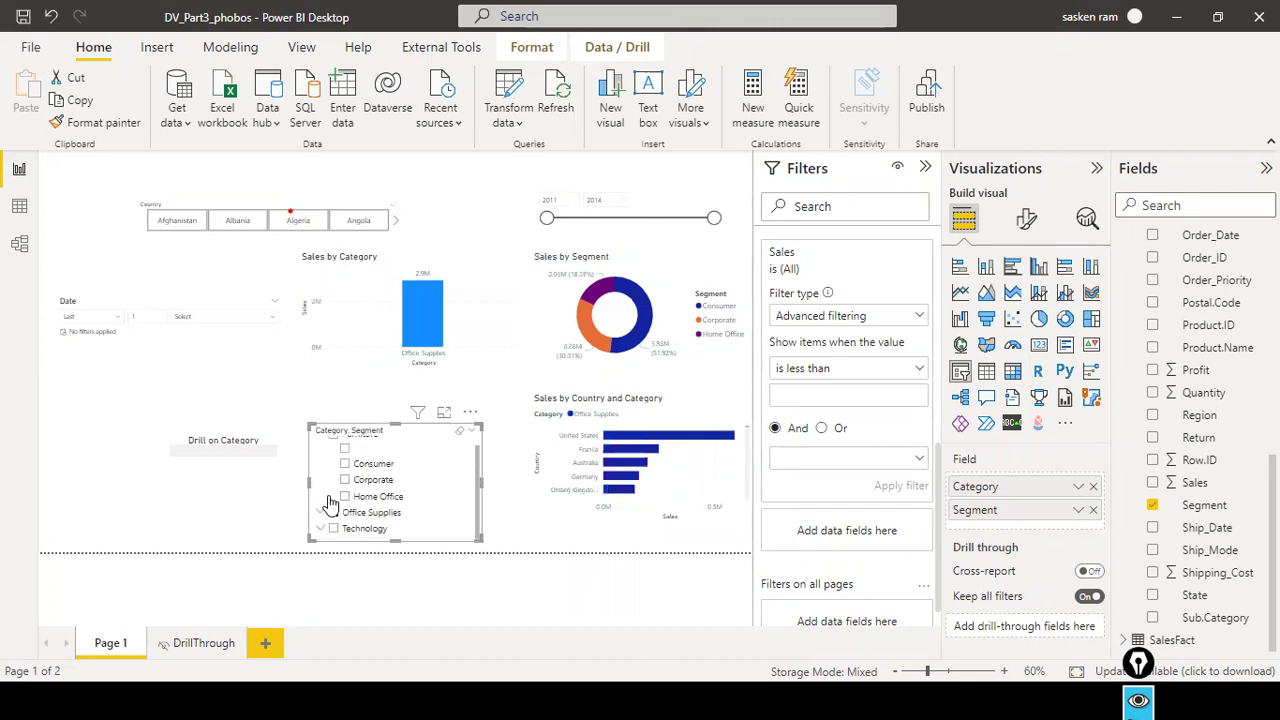
{"action": "left_click", "coordinate": [319, 513]}
{"action": "scroll", "coordinate": [405, 515], "scroll_direction": "down", "scroll_amount": 2}
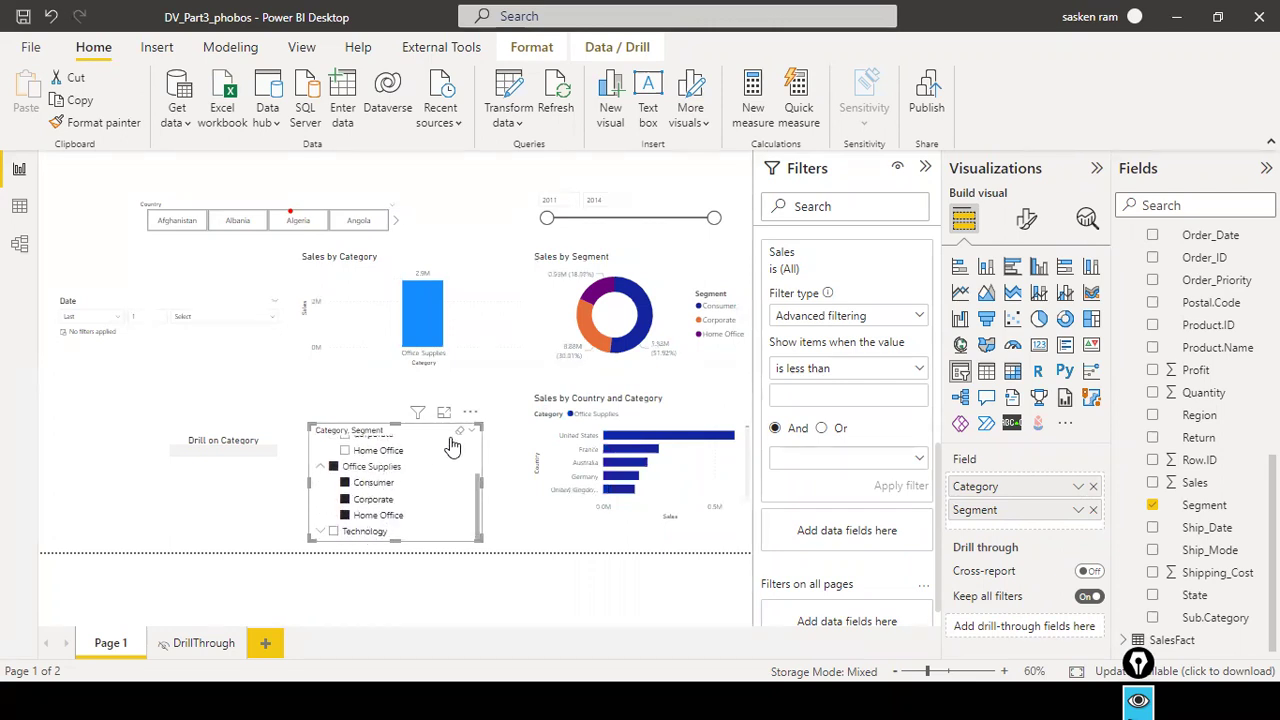
Filter the report to the Corporate segment under Furniture, and clear the slicer's selection
{"action": "scroll", "coordinate": [440, 465], "scroll_direction": "up", "scroll_amount": 1}
{"action": "left_click", "coordinate": [445, 471]}
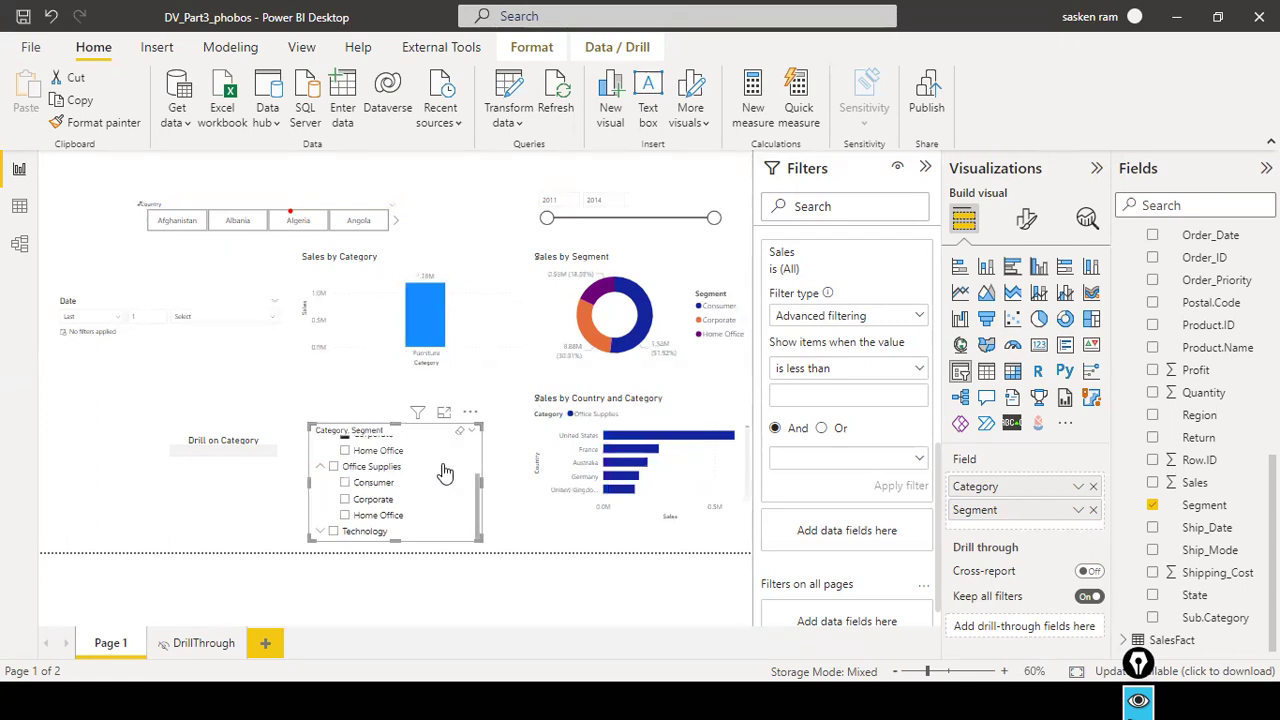
{"action": "scroll", "coordinate": [443, 472], "scroll_direction": "up", "scroll_amount": 1}
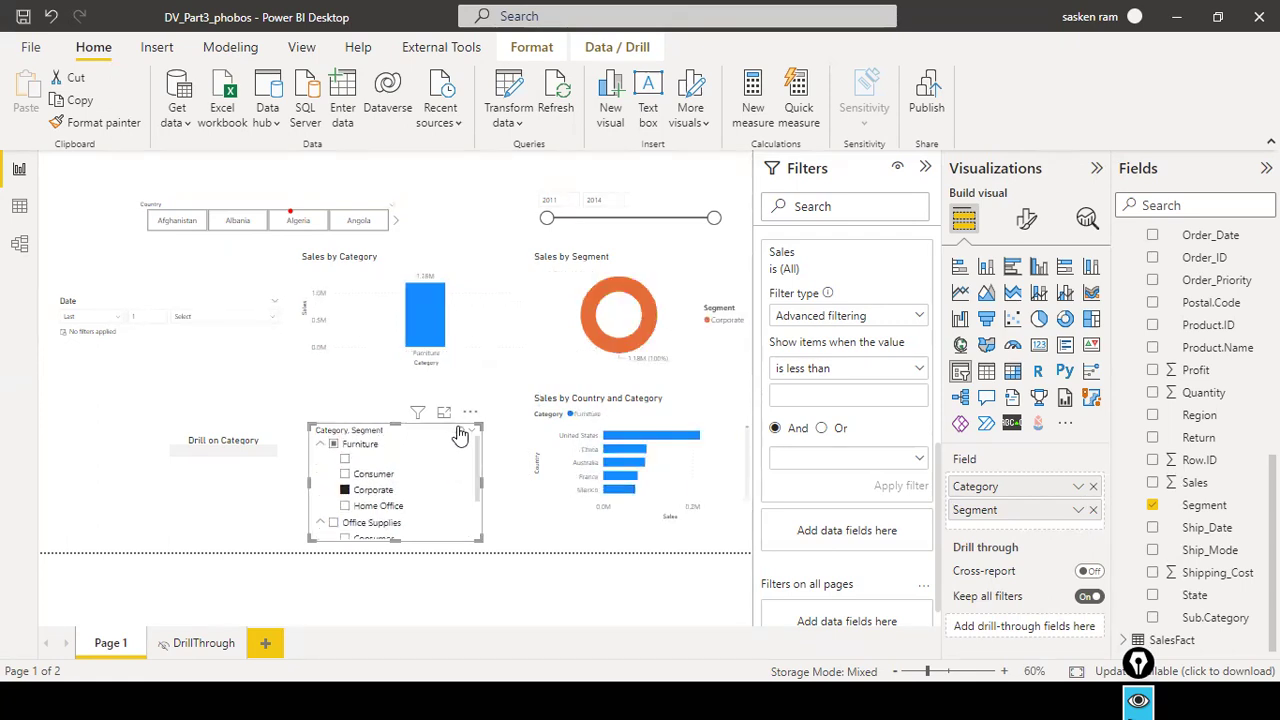
{"action": "left_click", "coordinate": [390, 455]}
{"action": "scroll", "coordinate": [400, 465], "scroll_direction": "down", "scroll_amount": 2}
{"action": "scroll", "coordinate": [404, 470], "scroll_direction": "up", "scroll_amount": 2}
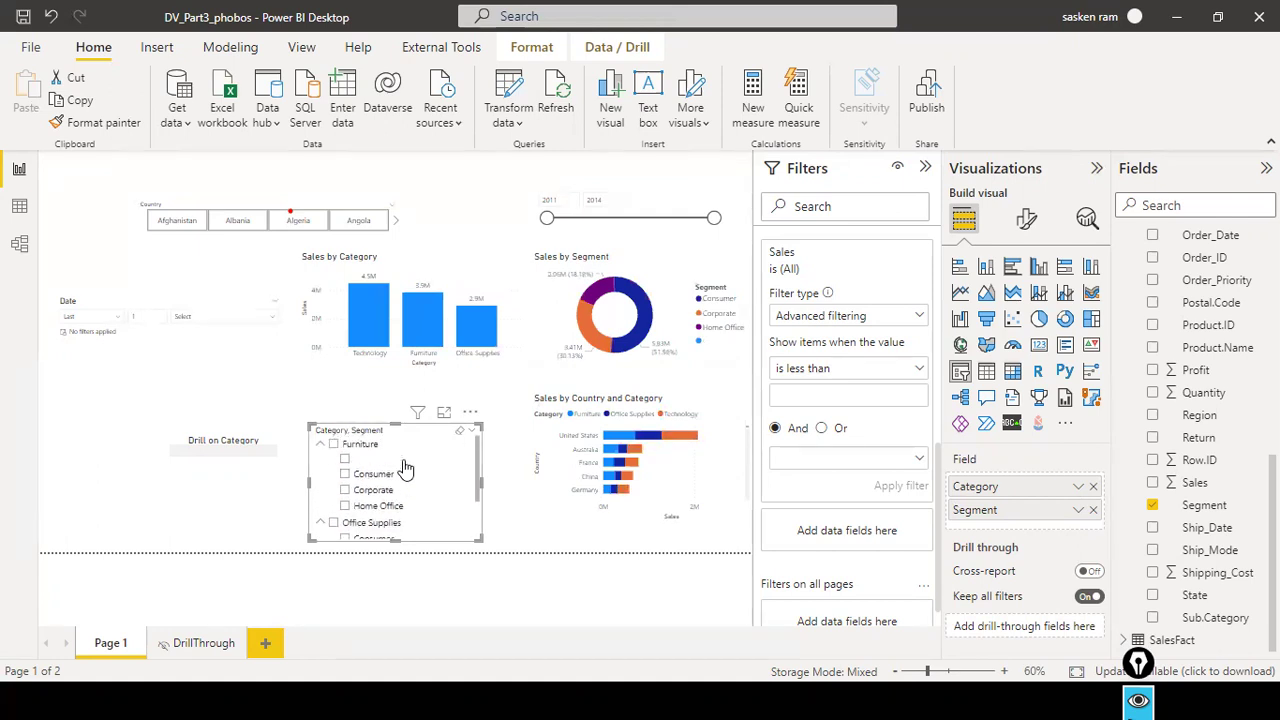
Remove the Category and Segment slicer from the report page
{"action": "scroll", "coordinate": [404, 472], "scroll_direction": "down", "scroll_amount": 2}
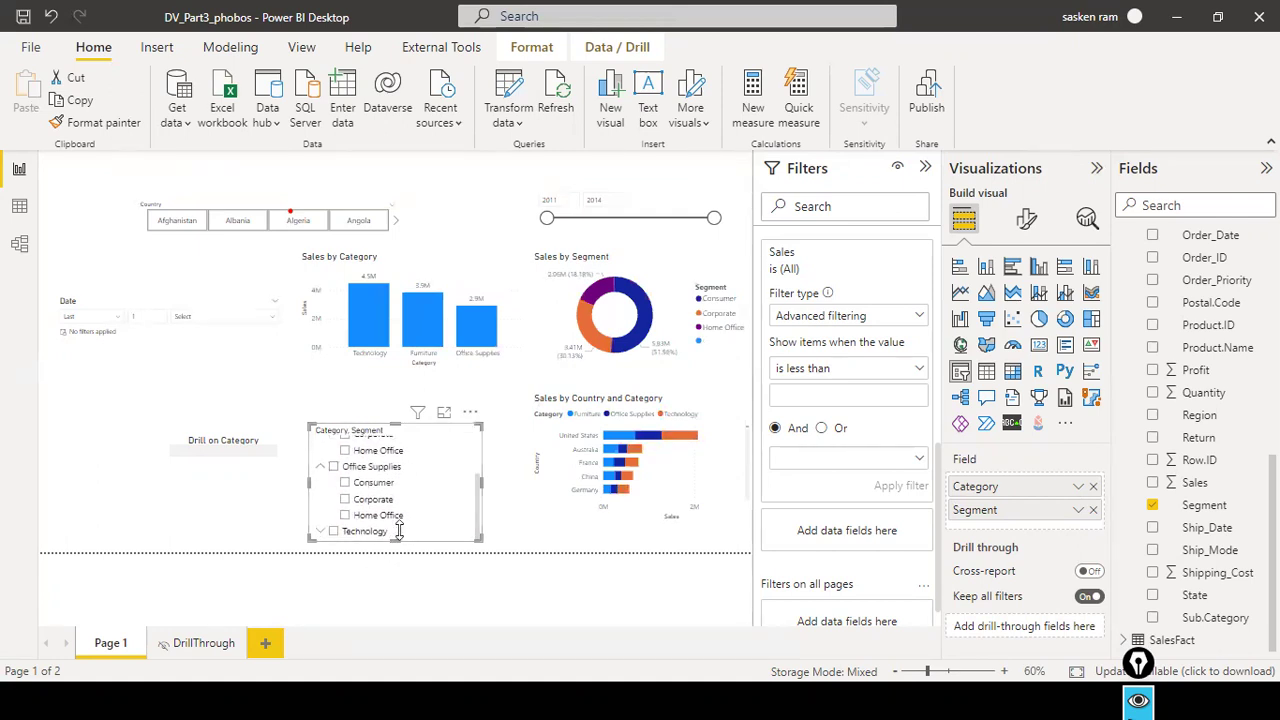
{"action": "left_click", "coordinate": [470, 412]}
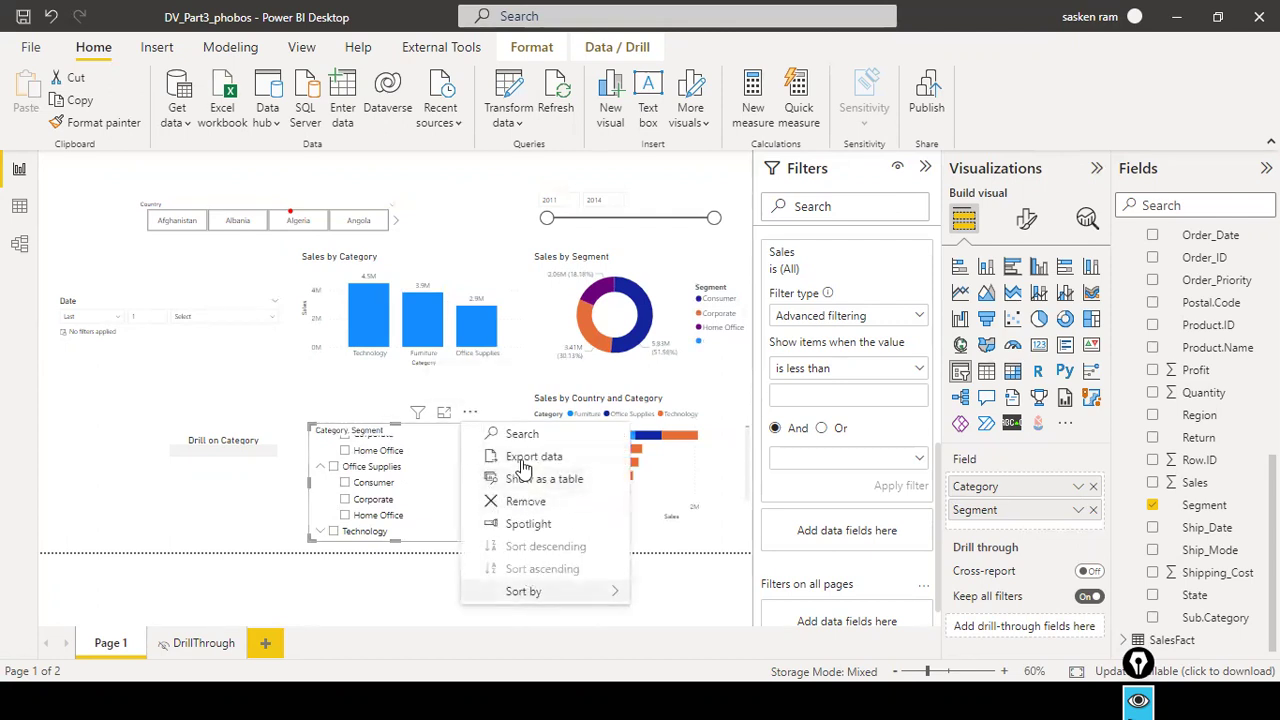
{"action": "left_click", "coordinate": [510, 501]}
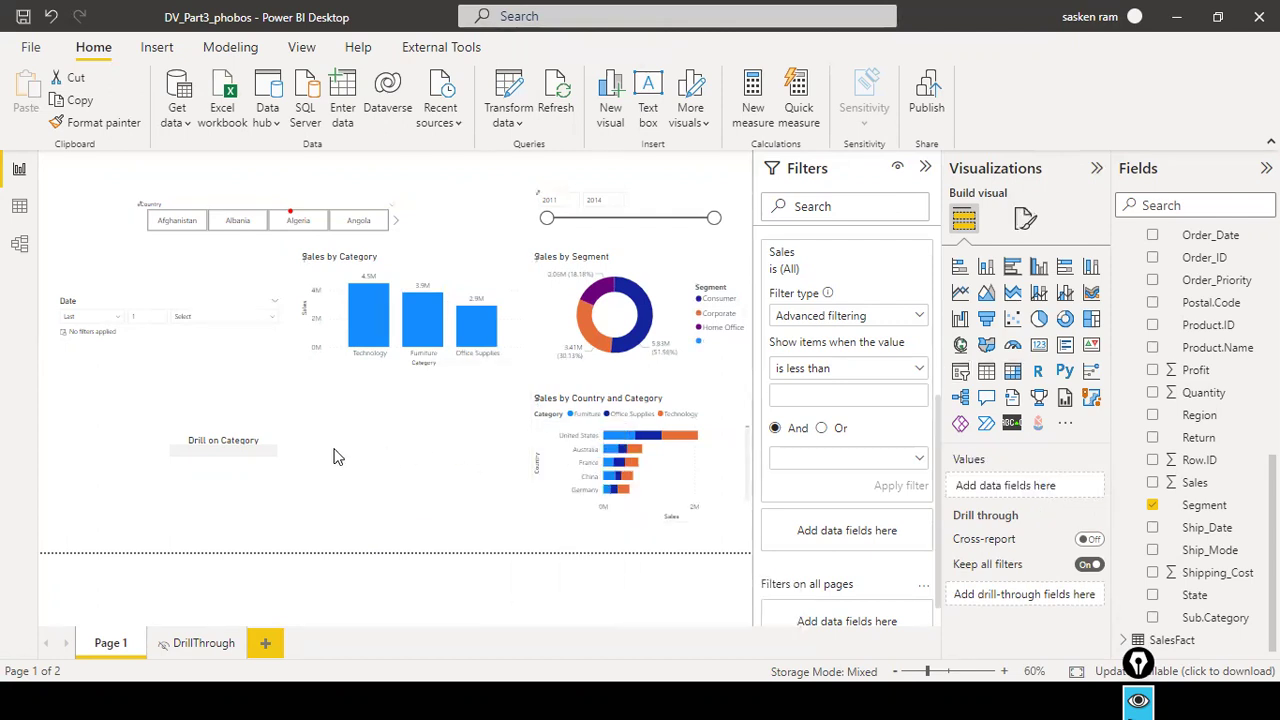